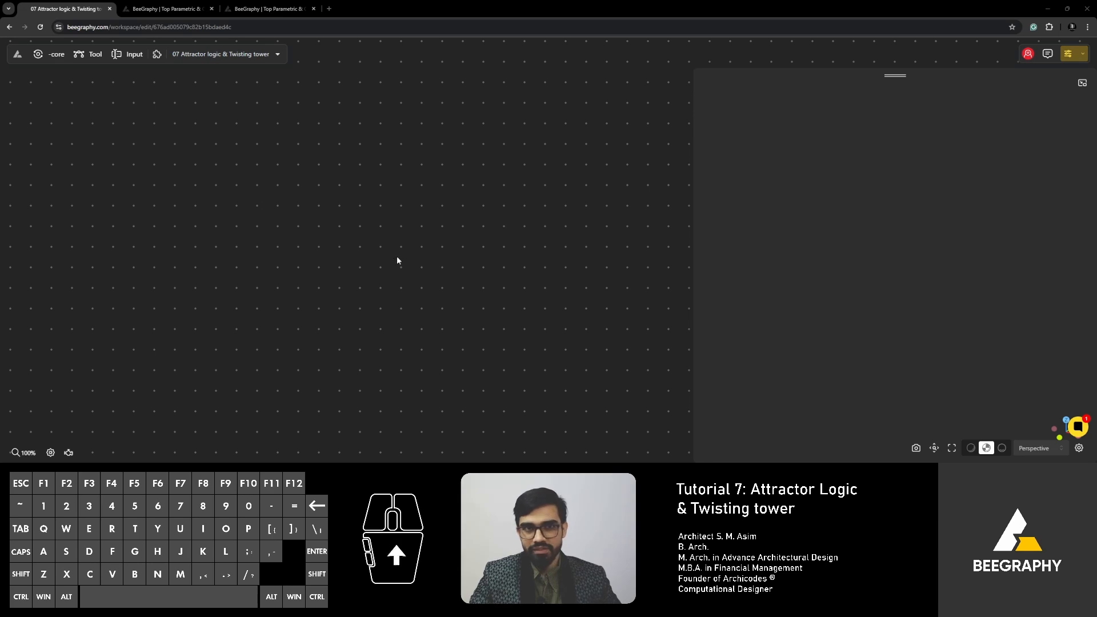
- Open the model "06 Attractor logic - part B" from My Models in the second browser tab
left_click(165, 10)
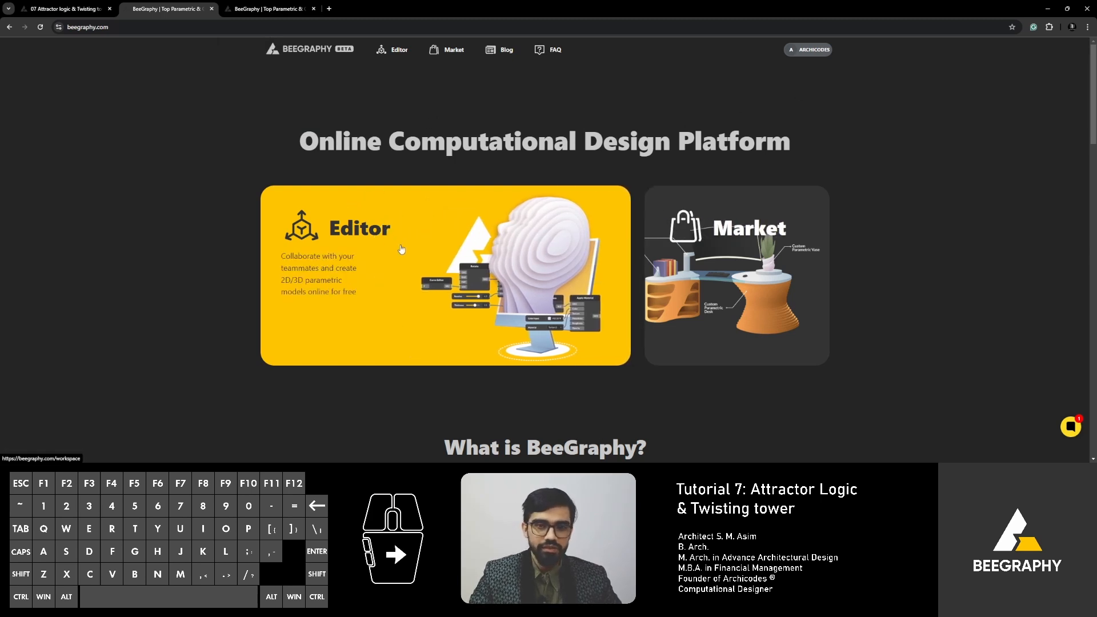
left_click(364, 231)
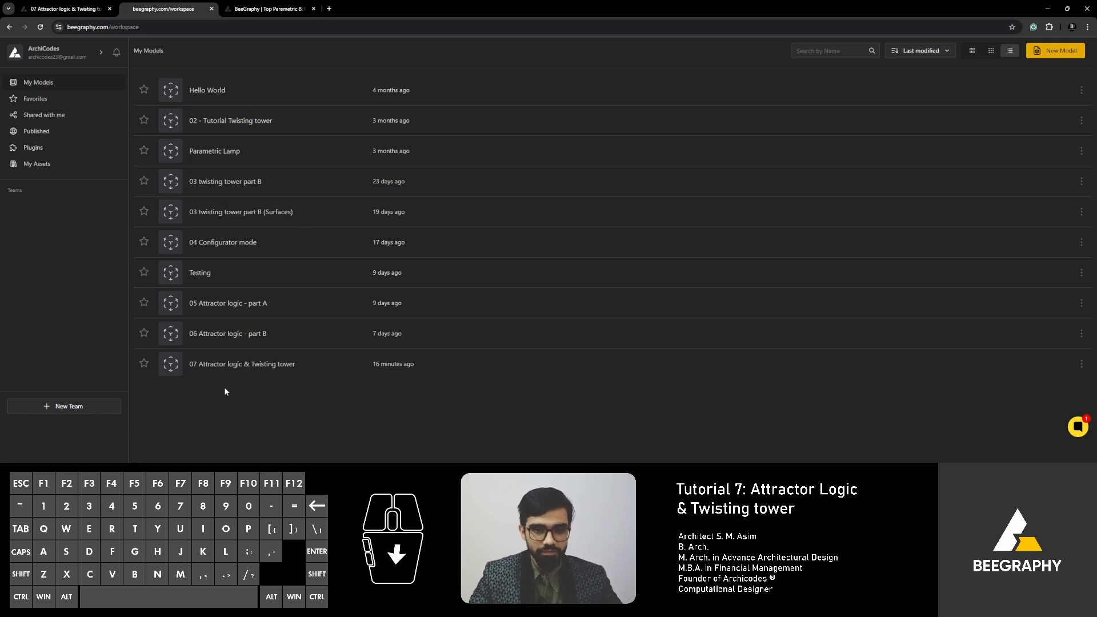
left_click(220, 333)
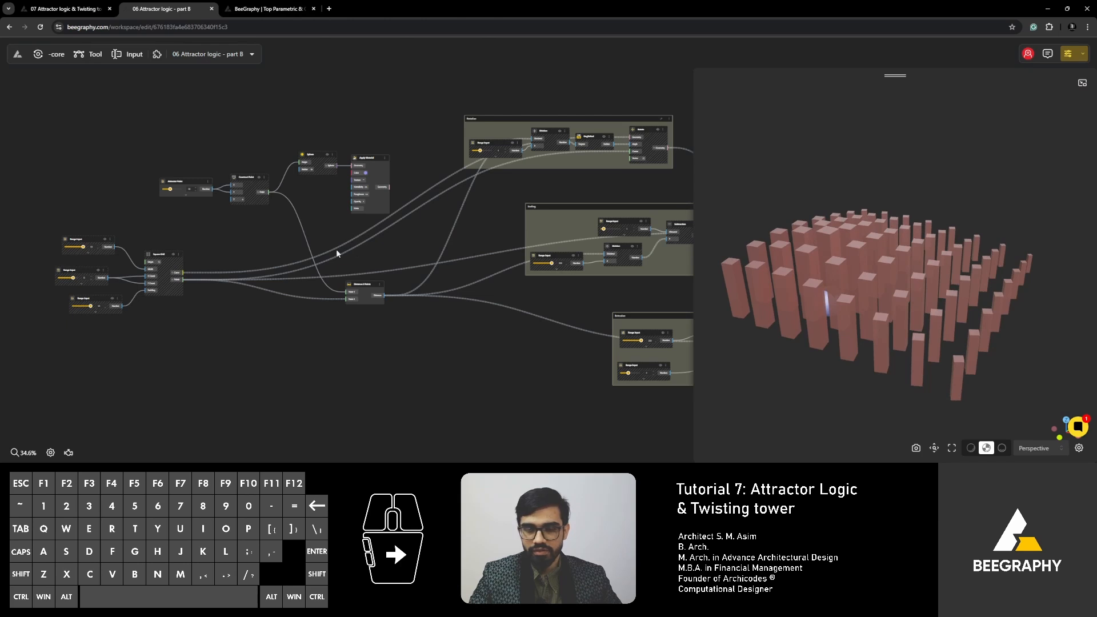
- Open the model "03 twisting tower part B (Surfaces)" from My Models in the third browser tab
left_click(268, 9)
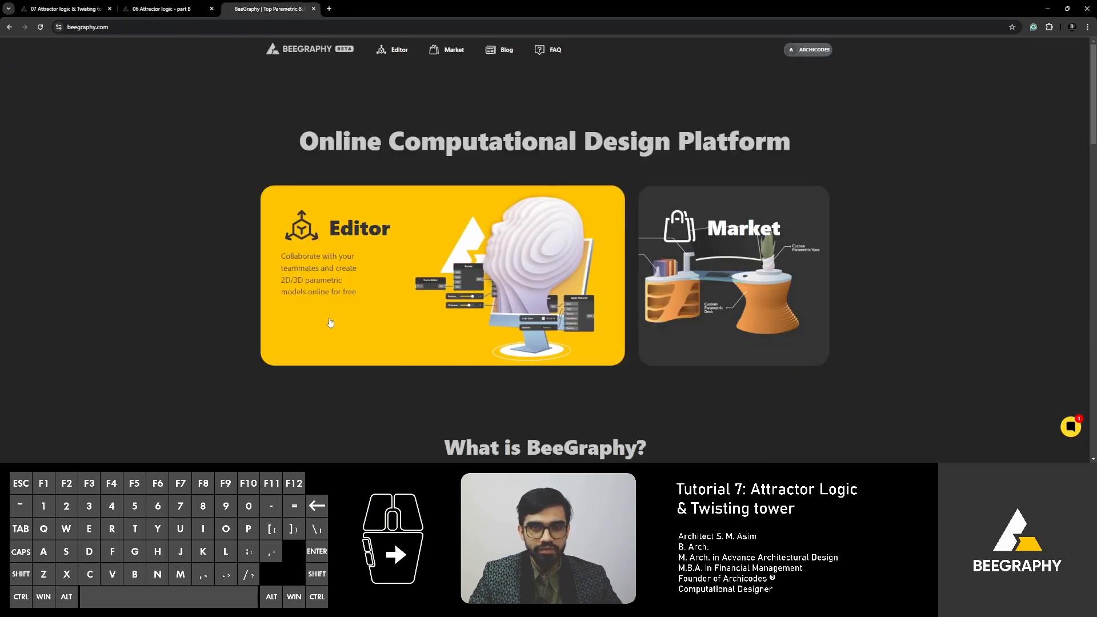
left_click(372, 301)
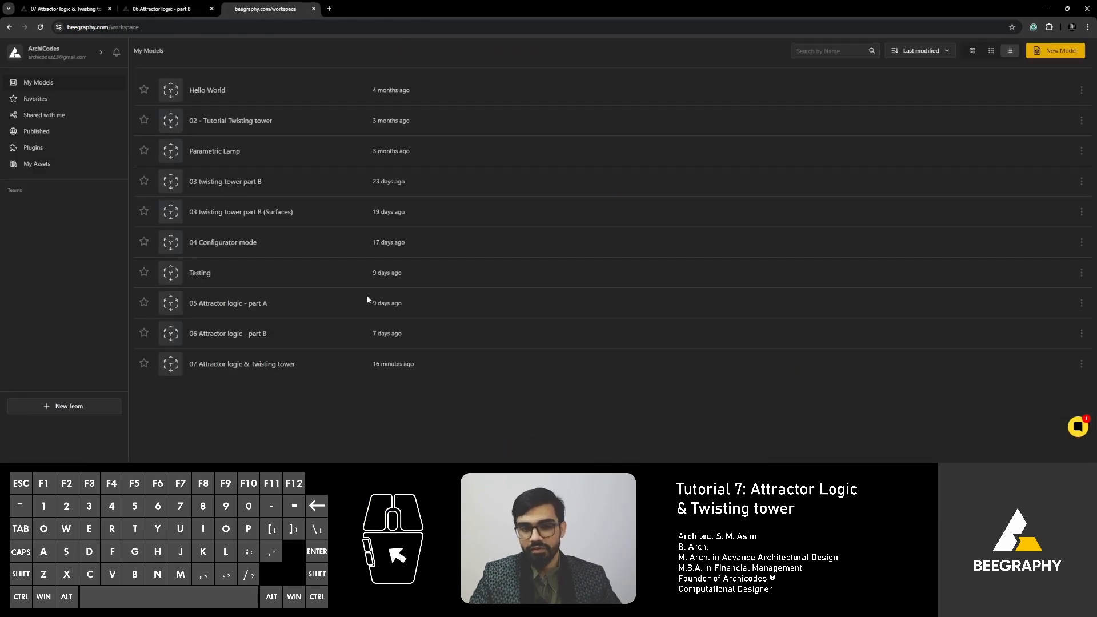
left_click(229, 213)
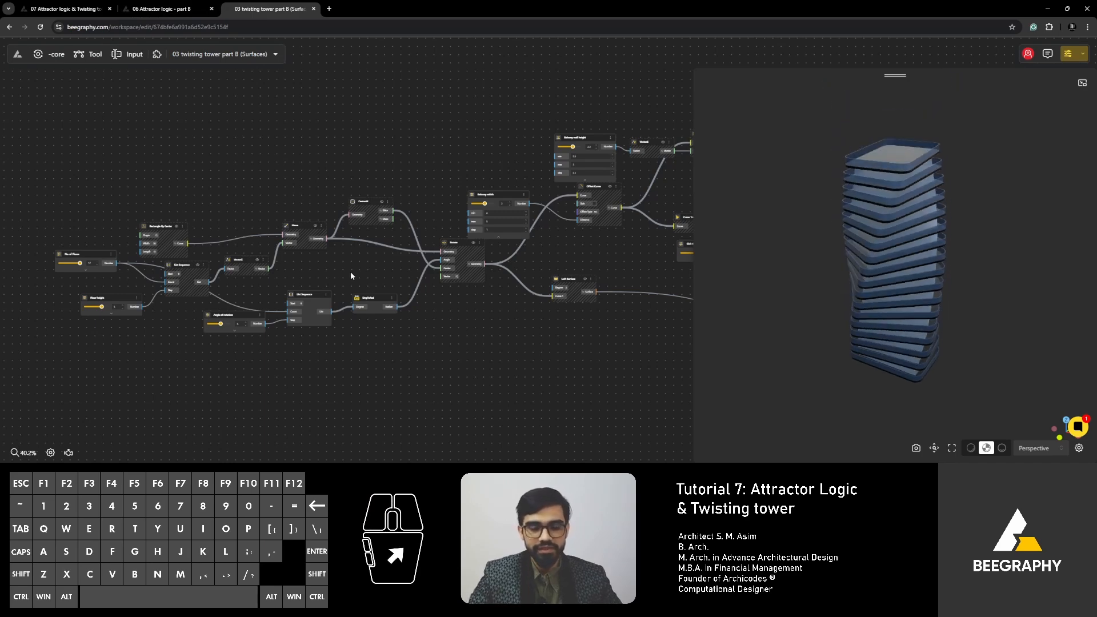
- Examine the whole twisting tower node graph, from the floor inputs through to the material and output nodes
right_click_drag(290, 285, 423, 279)
scroll(263, 285, "up", 3)
scroll(311, 264, "up", 4)
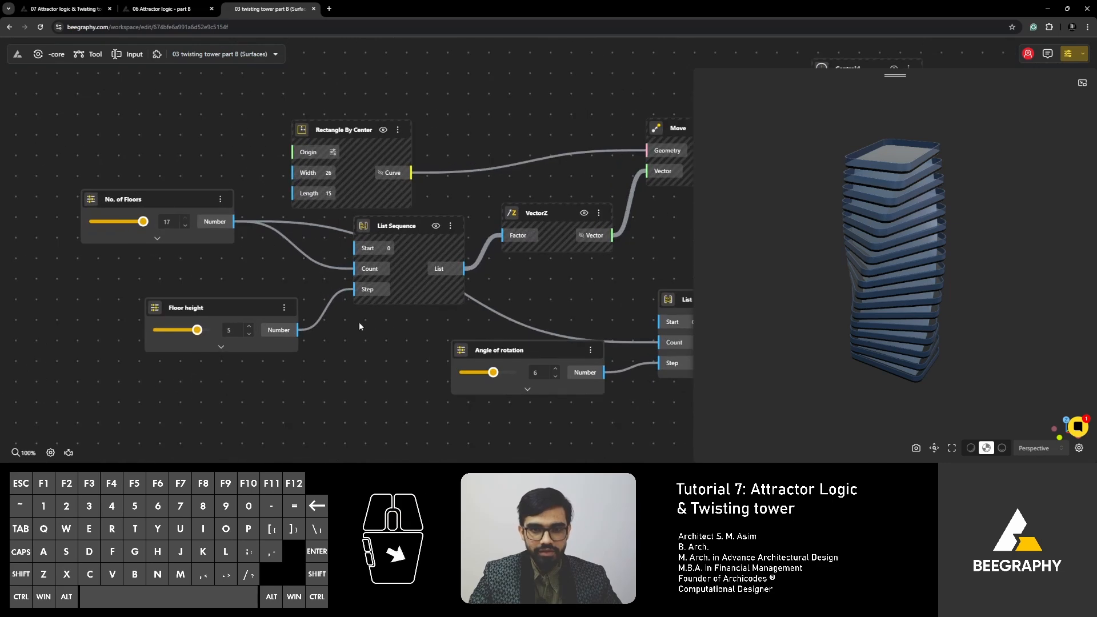
right_click_drag(359, 323, 297, 335)
scroll(297, 335, "down", 3)
right_click_drag(502, 304, 341, 332)
scroll(341, 331, "down", 3)
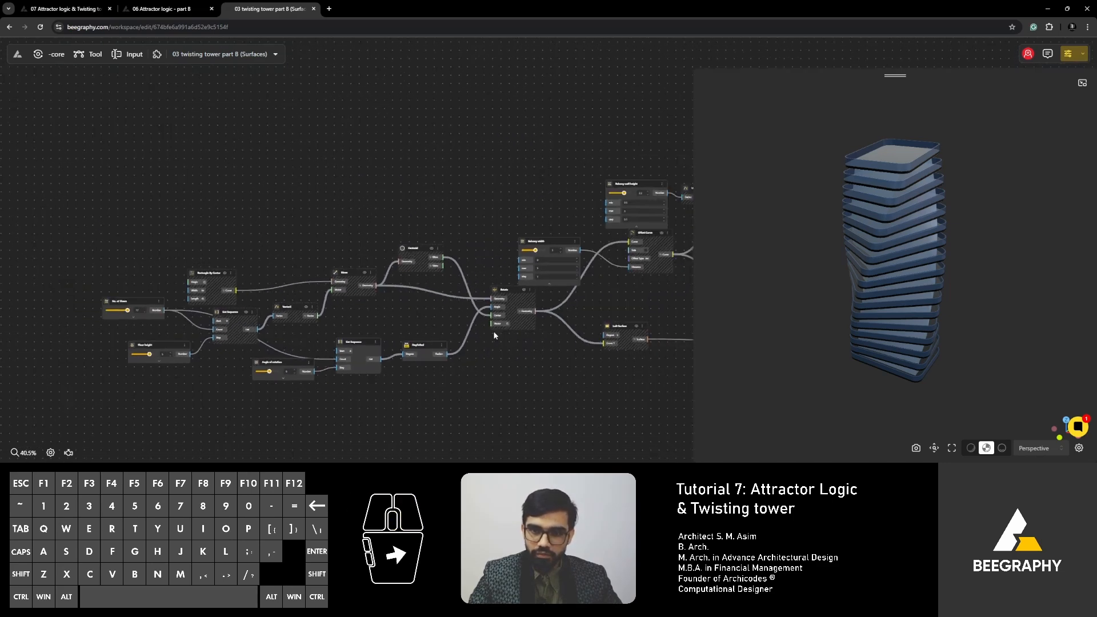
right_click_drag(500, 325, 342, 332)
right_click_drag(643, 297, 410, 326)
scroll(409, 328, "down", 1)
right_click_drag(452, 355, 476, 308)
scroll(329, 290, "down", 1)
scroll(329, 290, "down", 1)
right_click_drag(246, 299, 364, 289)
scroll(364, 289, "down", 1)
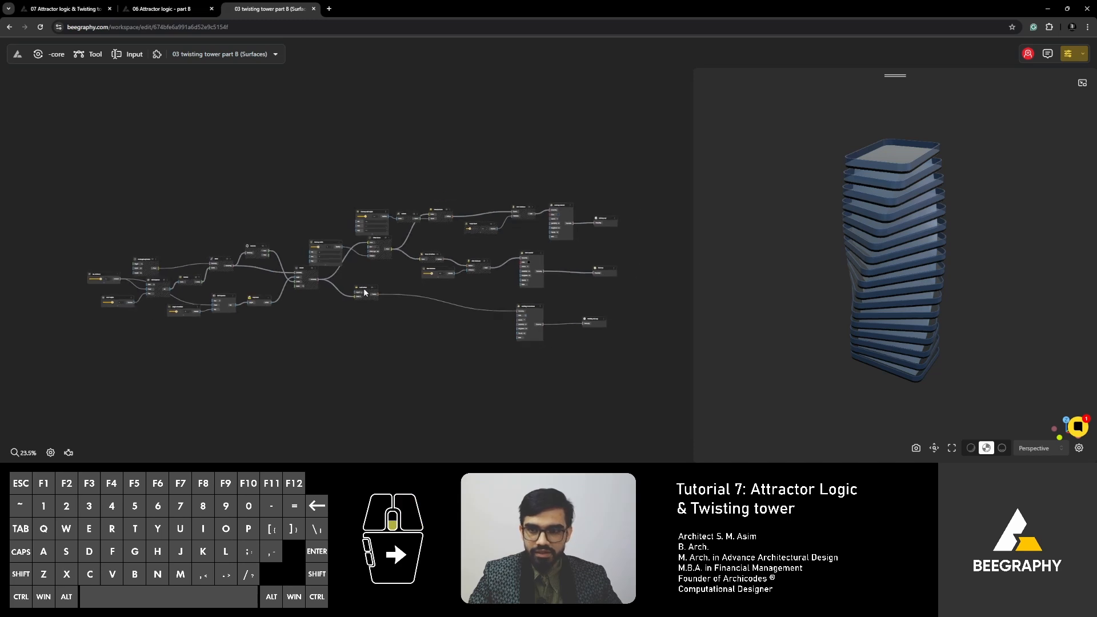
- Select all nodes of the twisting tower graph and copy them
left_click_drag(632, 165, 110, 393)
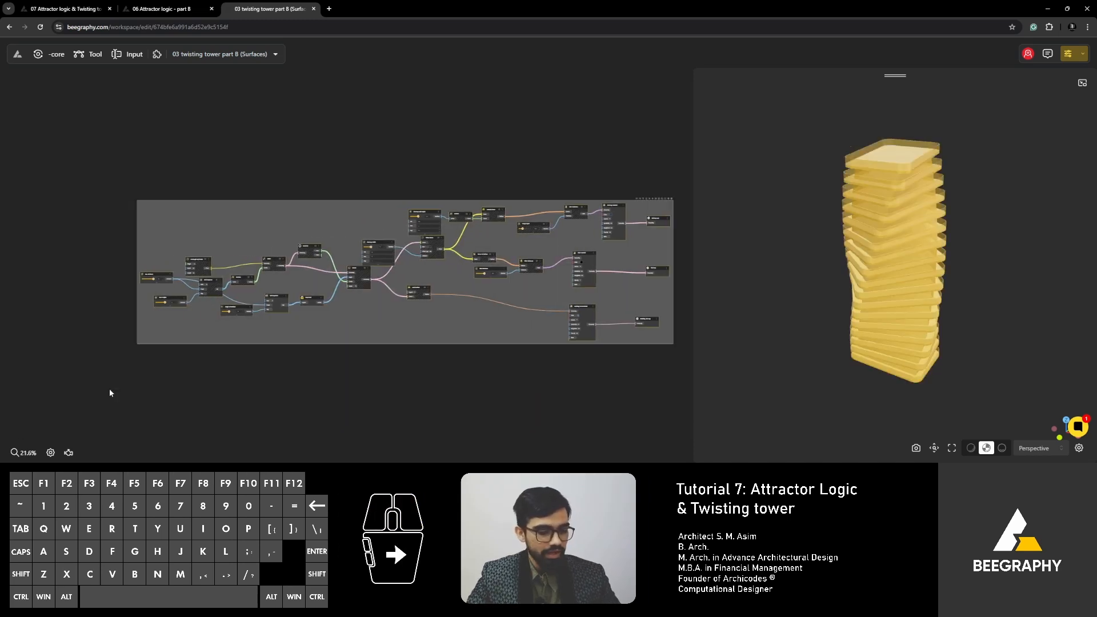
key("ctrl+c")
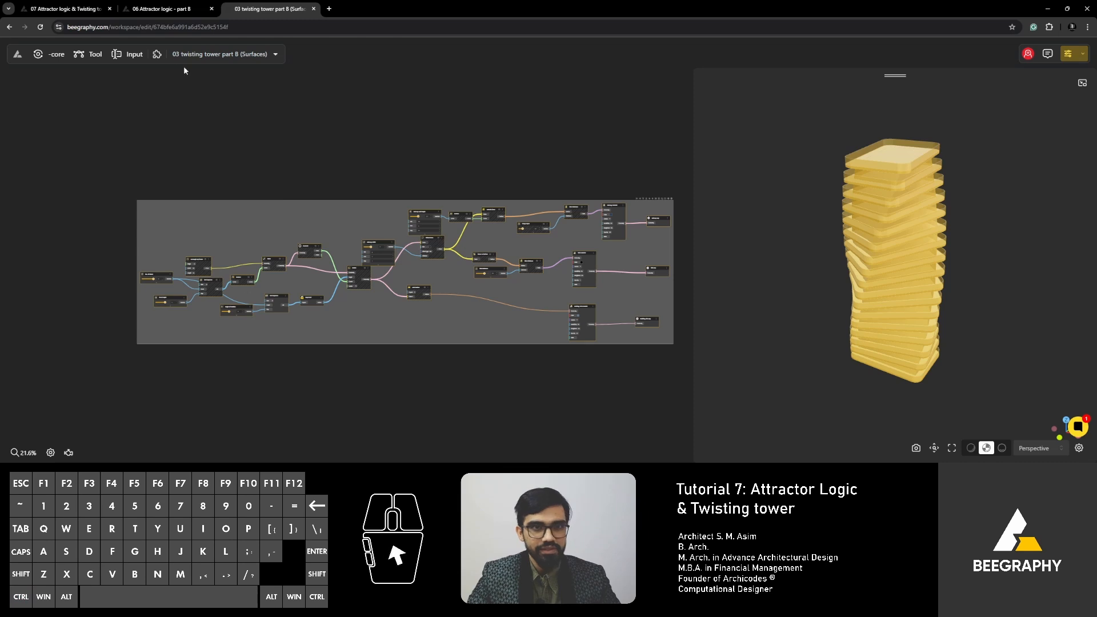
- Try to paste the copied tower nodes into the empty "07 Attractor logic & Twisting tower" canvas
left_click(61, 9)
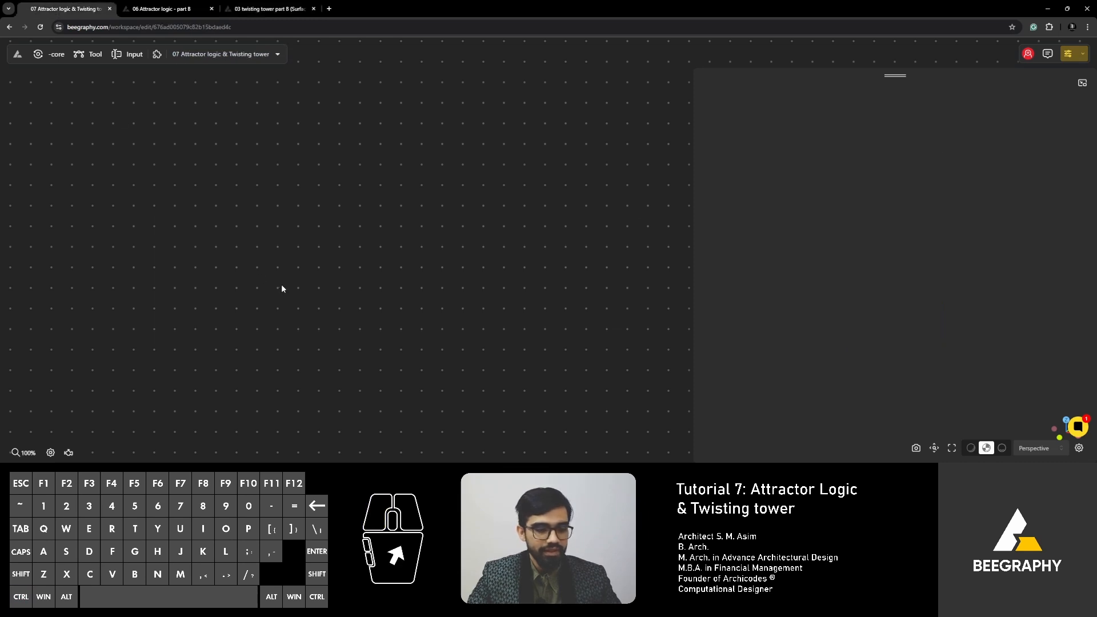
key("ctrl+v")
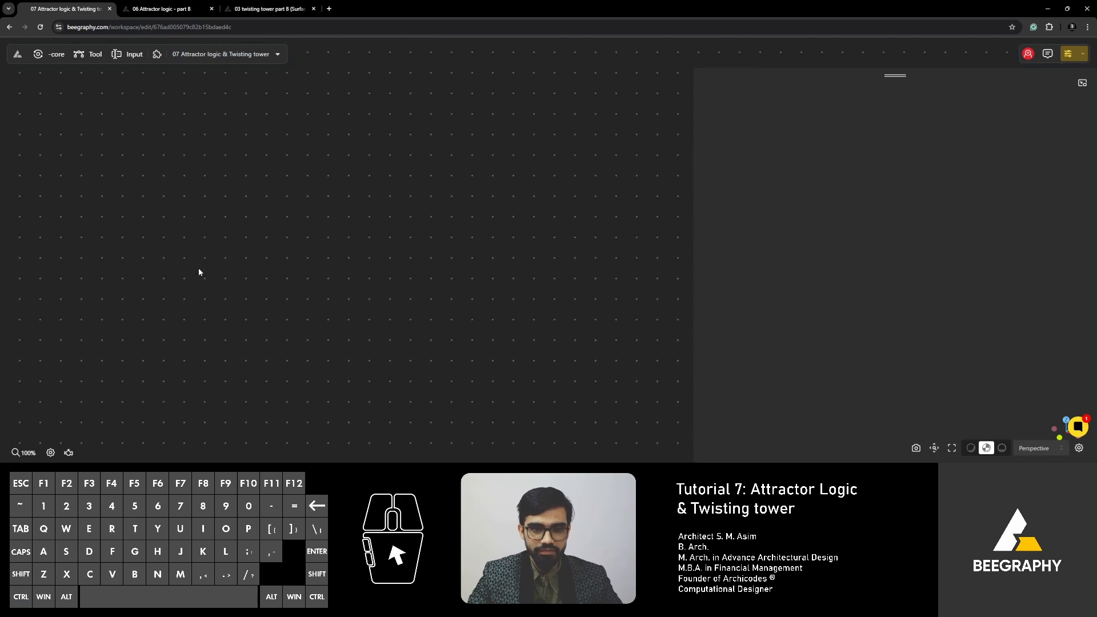
scroll(194, 274, "down", 3)
right_click_drag(205, 279, 214, 284)
key("ctrl+v")
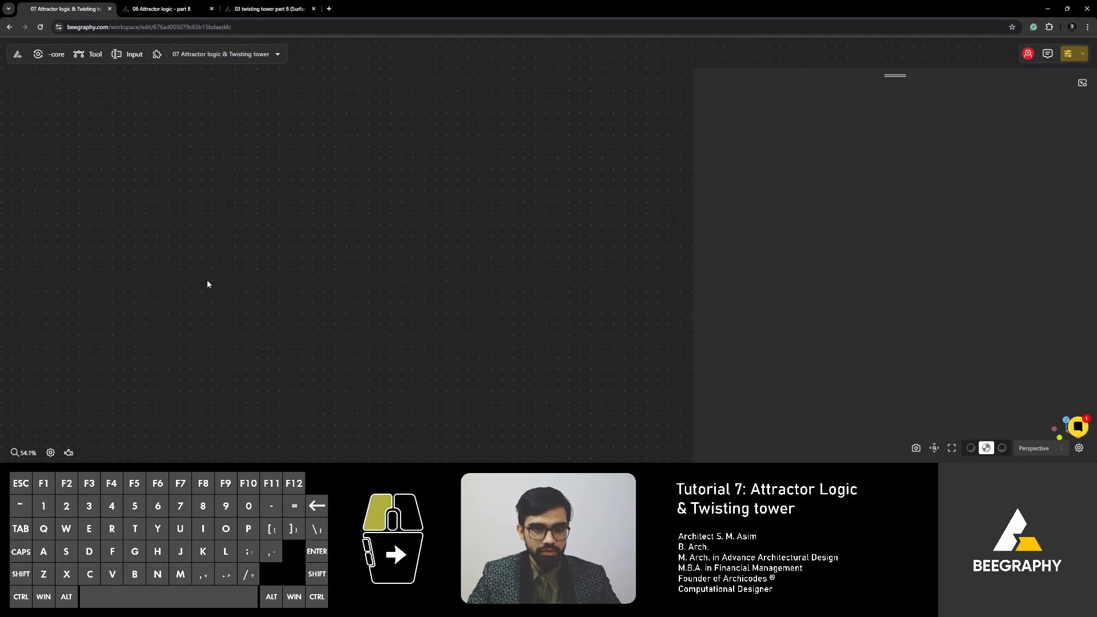
double_click(207, 279)
left_click(173, 258)
- Copy the selected nodes again from "03 twisting tower part B (Surfaces)" and paste them into "07 Attractor logic & Twisting tower"
left_click(246, 9)
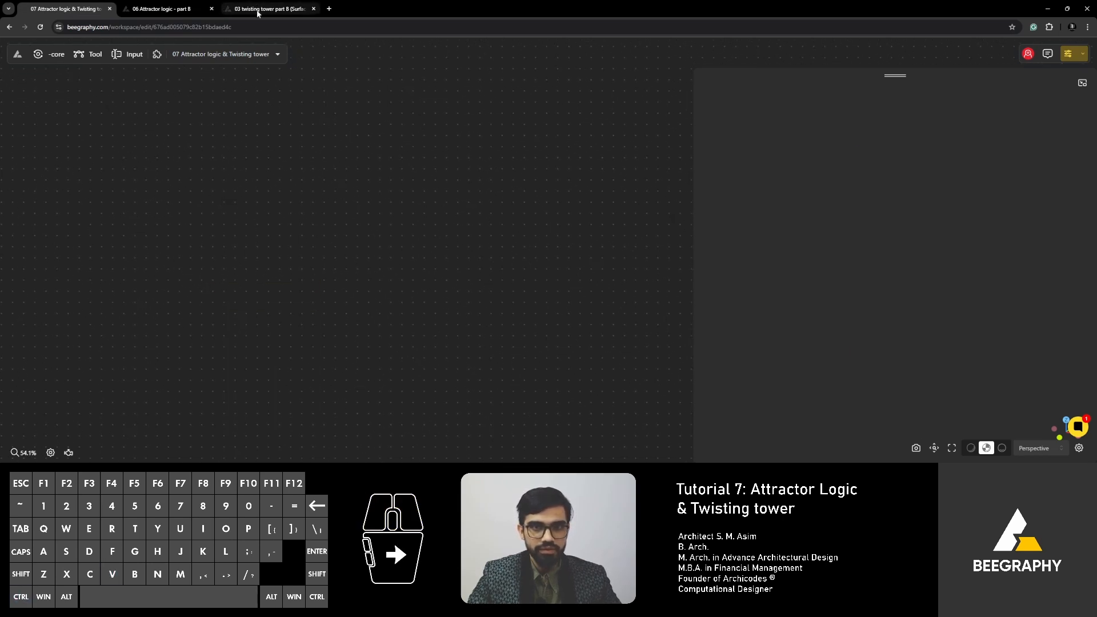
left_click(249, 197)
key("ctrl+c")
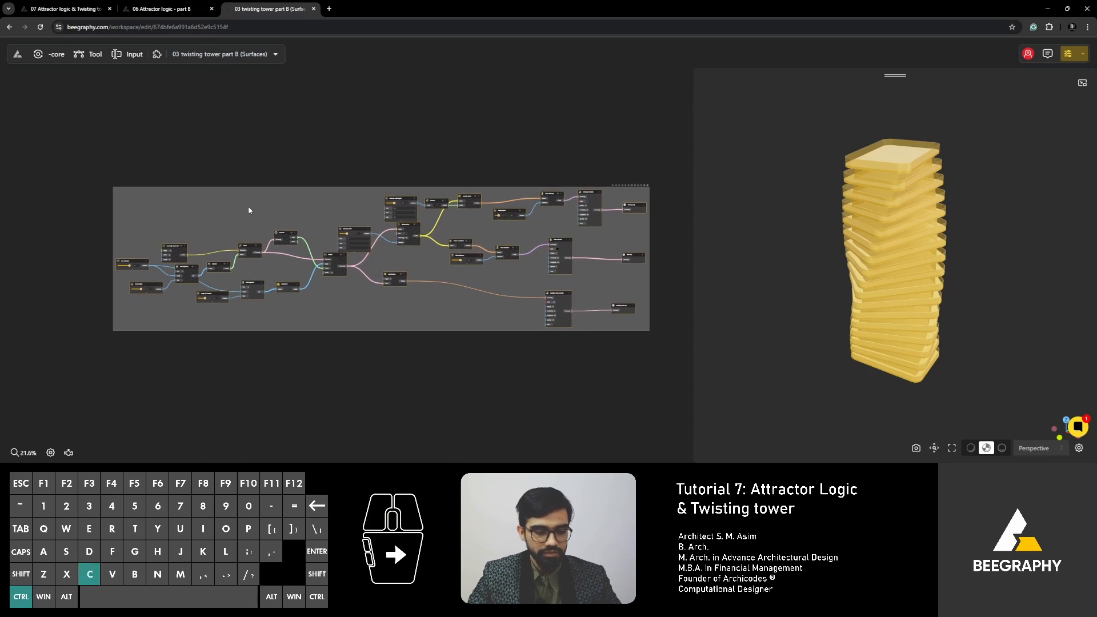
left_click(86, 8)
left_click(183, 279)
key("ctrl+v")
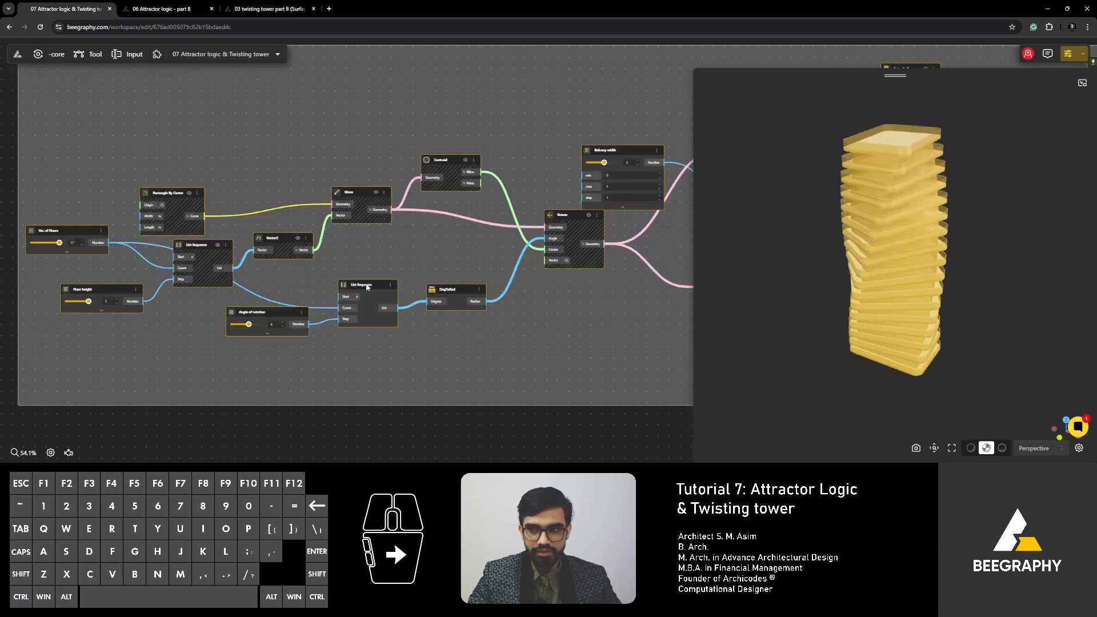
- Deselect the pasted tower nodes and look over the complete graph on the new canvas
scroll(358, 284, "down", 3)
left_click(388, 380)
scroll(345, 290, "down", 2)
right_click_drag(370, 292, 211, 313)
scroll(282, 316, "down", 2)
scroll(247, 310, "down", 2)
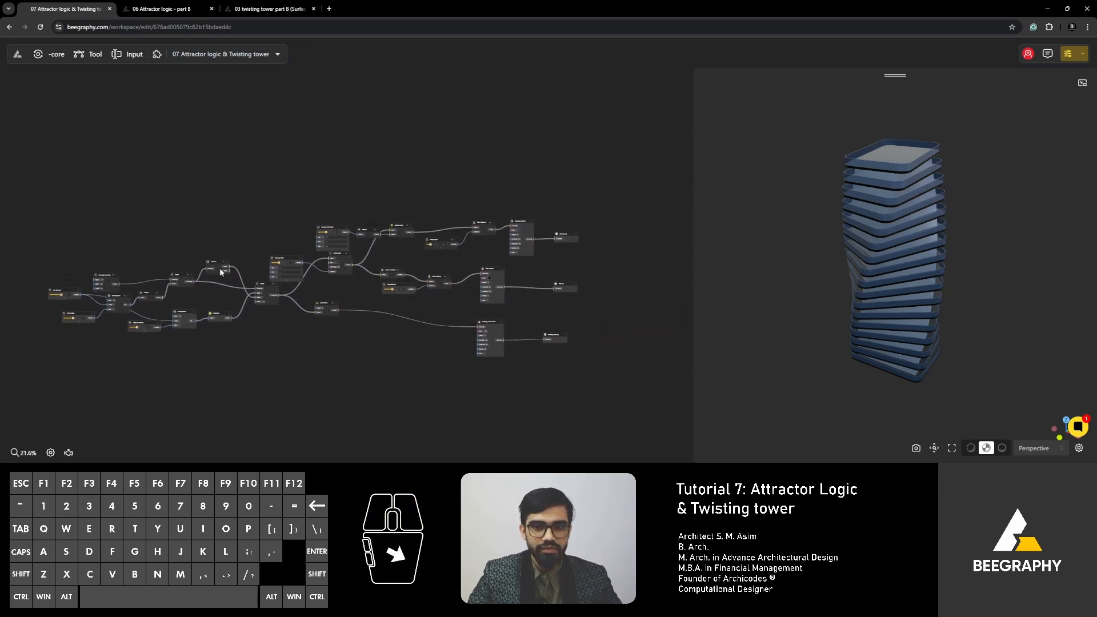
scroll(424, 305, "up", 2)
right_click_drag(284, 284, 345, 284)
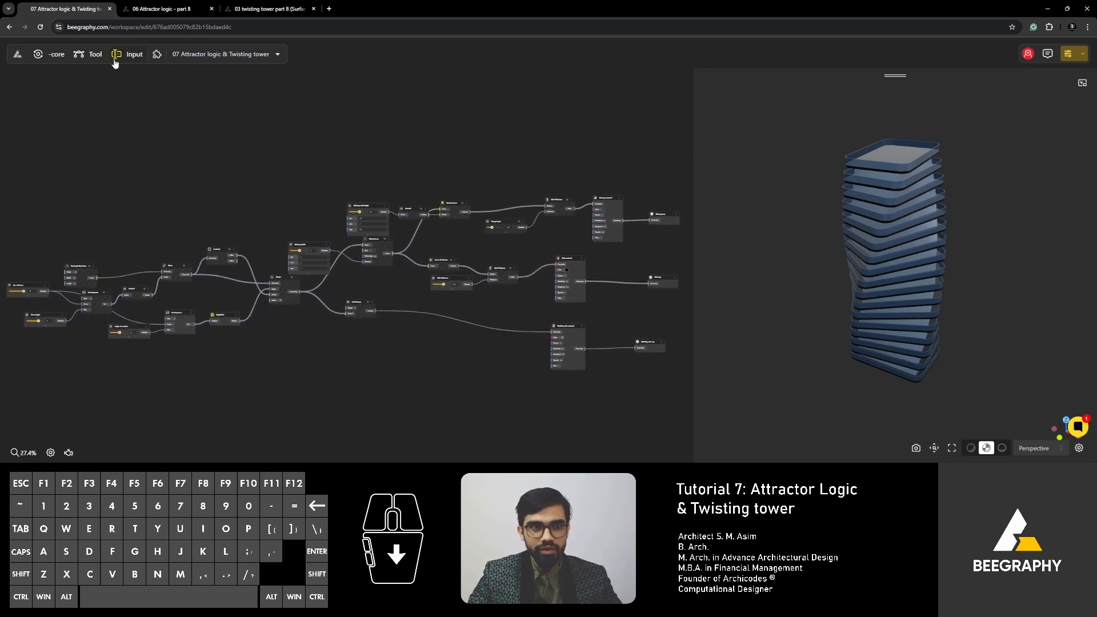
- Examine the Attractor Point, Square Grid and Distance 2 Points nodes in the "06 Attractor logic - part B" model
left_click(172, 9)
scroll(267, 183, "down", 2)
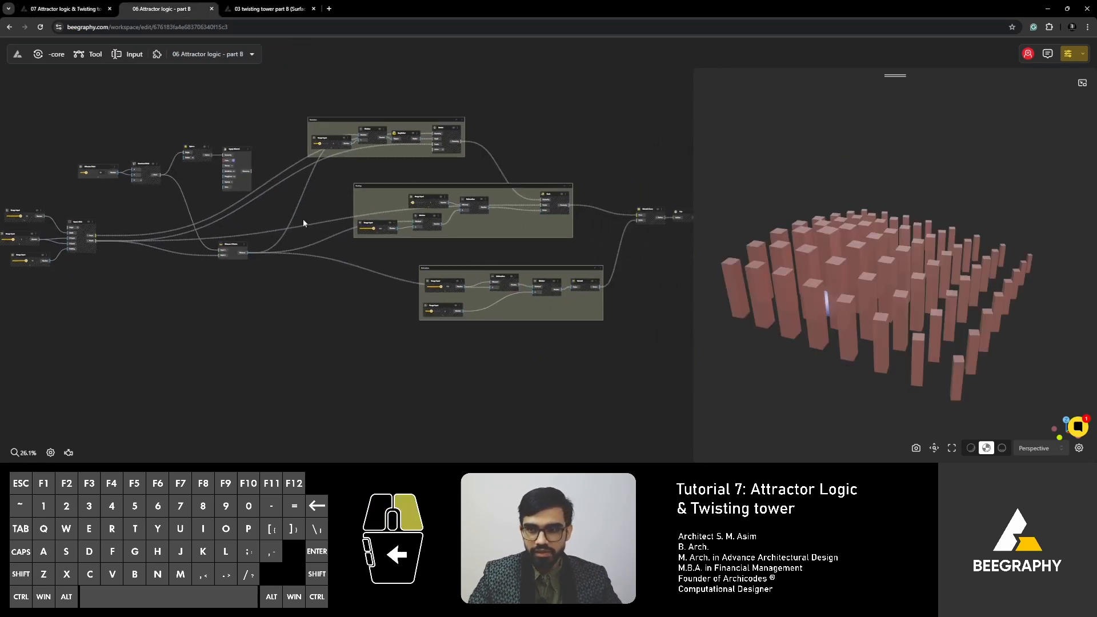
right_click_drag(304, 219, 270, 221)
right_click_drag(460, 241, 385, 236)
scroll(525, 221, "up", 3)
right_click_drag(186, 176, 451, 192)
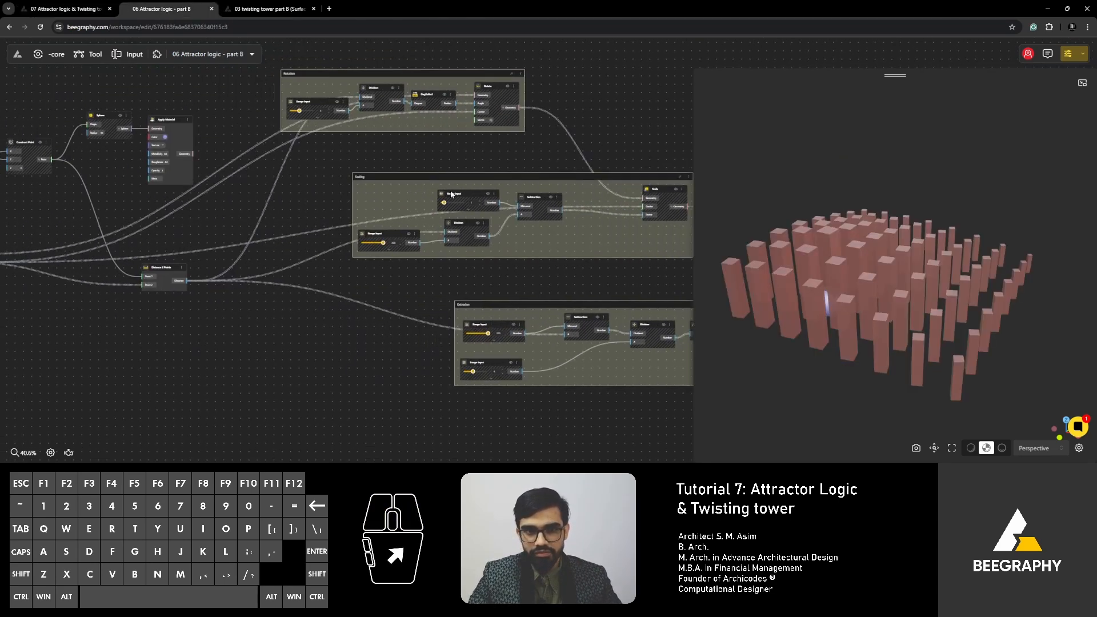
right_click_drag(113, 160, 340, 188)
scroll(332, 183, "up", 3)
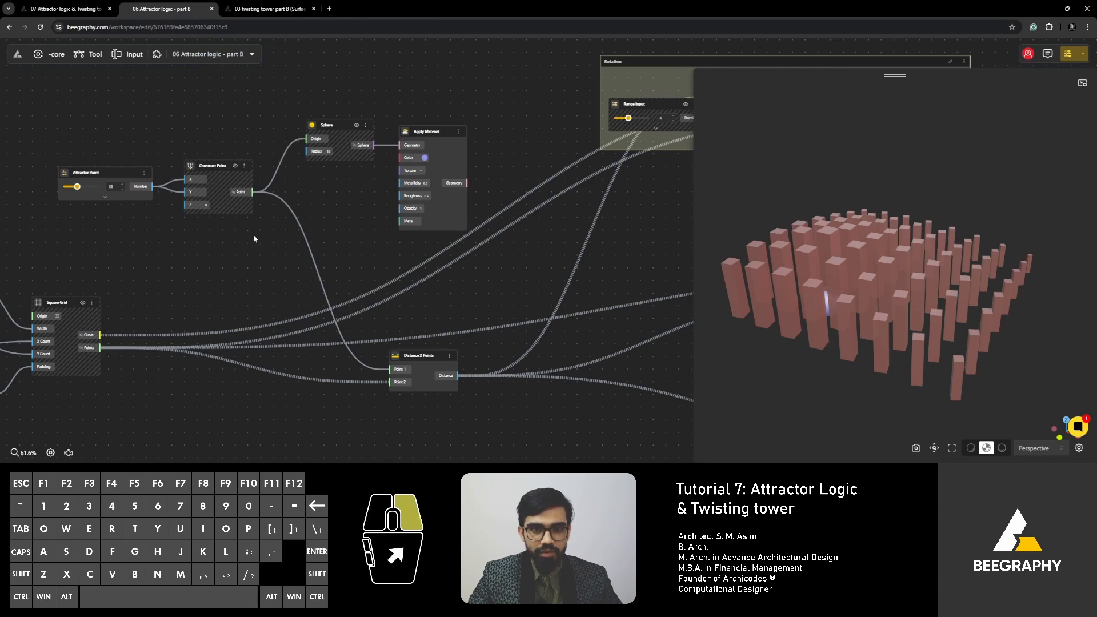
right_click_drag(254, 239, 437, 223)
left_click_drag(284, 163, 277, 150)
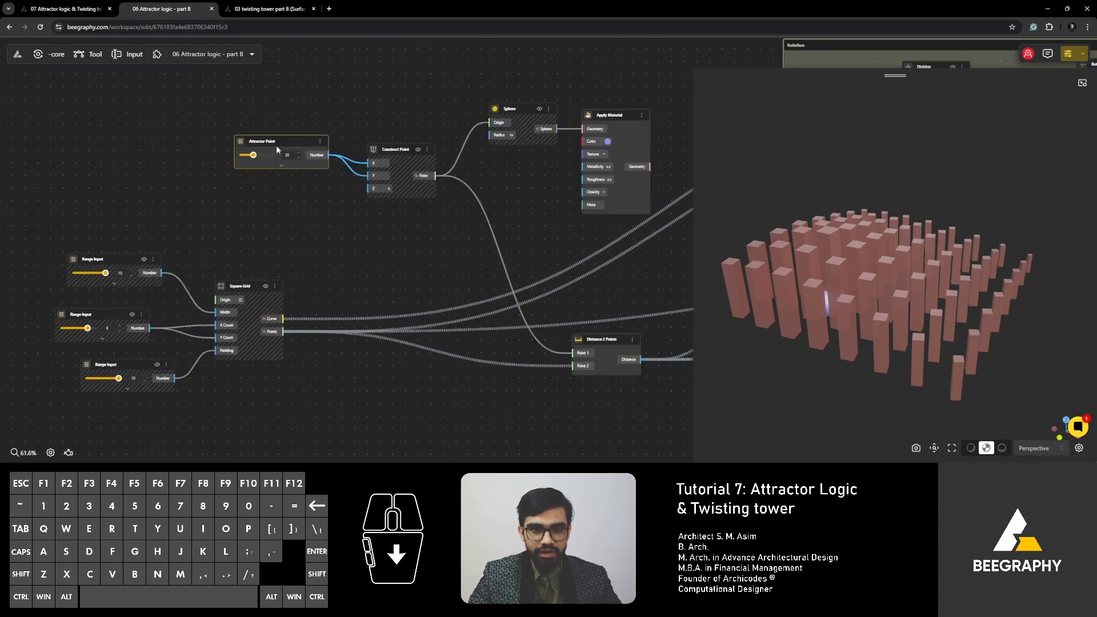
left_click_drag(250, 286, 243, 276)
right_click_drag(495, 260, 328, 177)
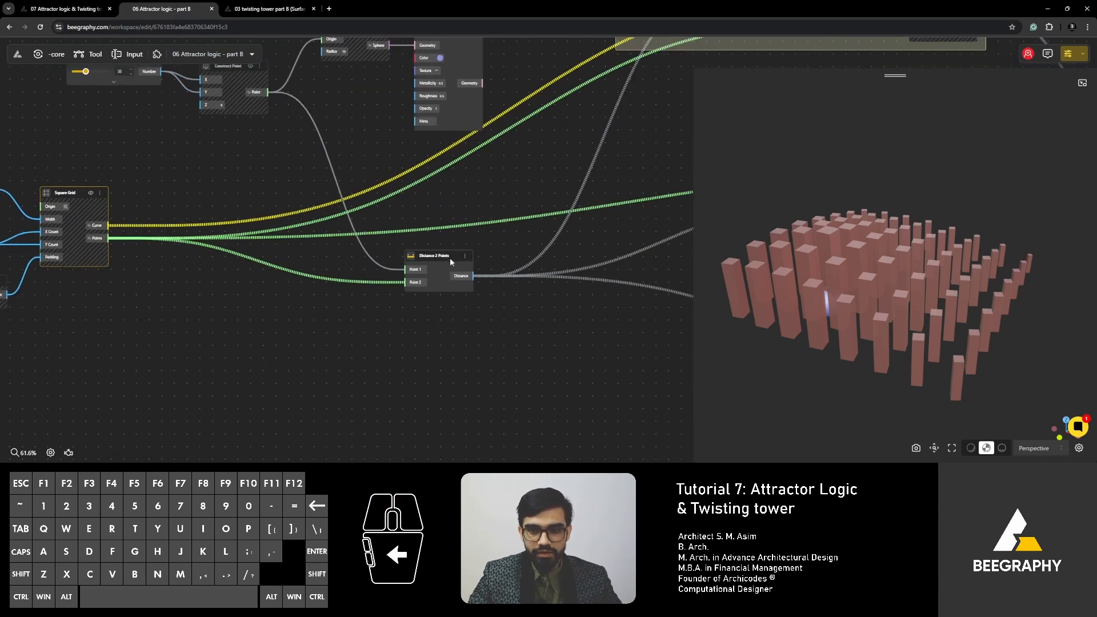
left_click_drag(450, 258, 451, 256)
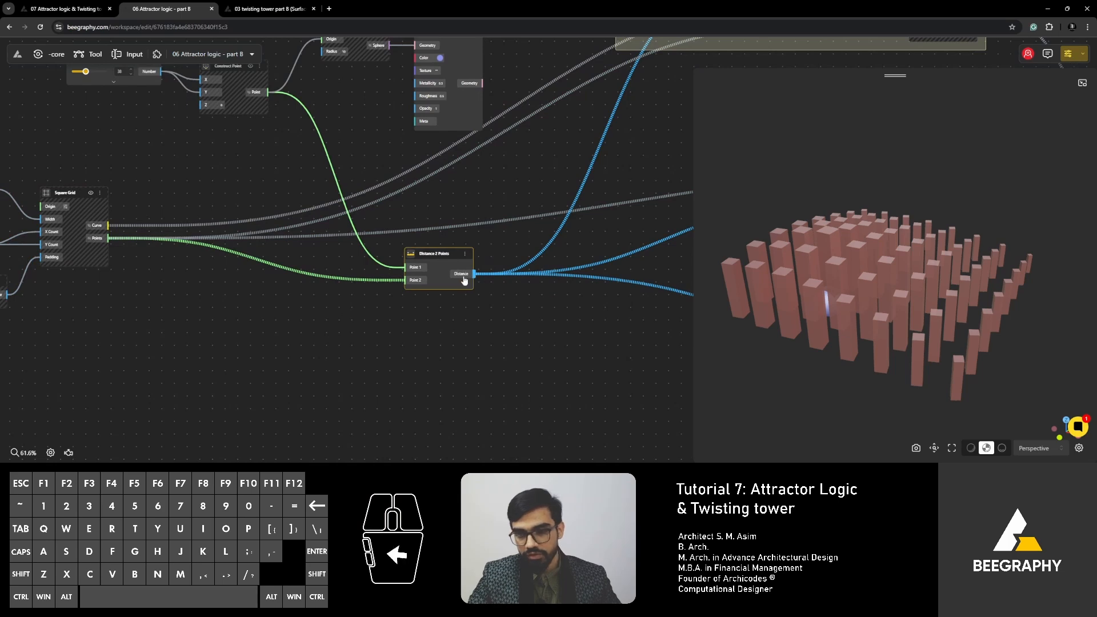
right_click_drag(486, 275, 409, 287)
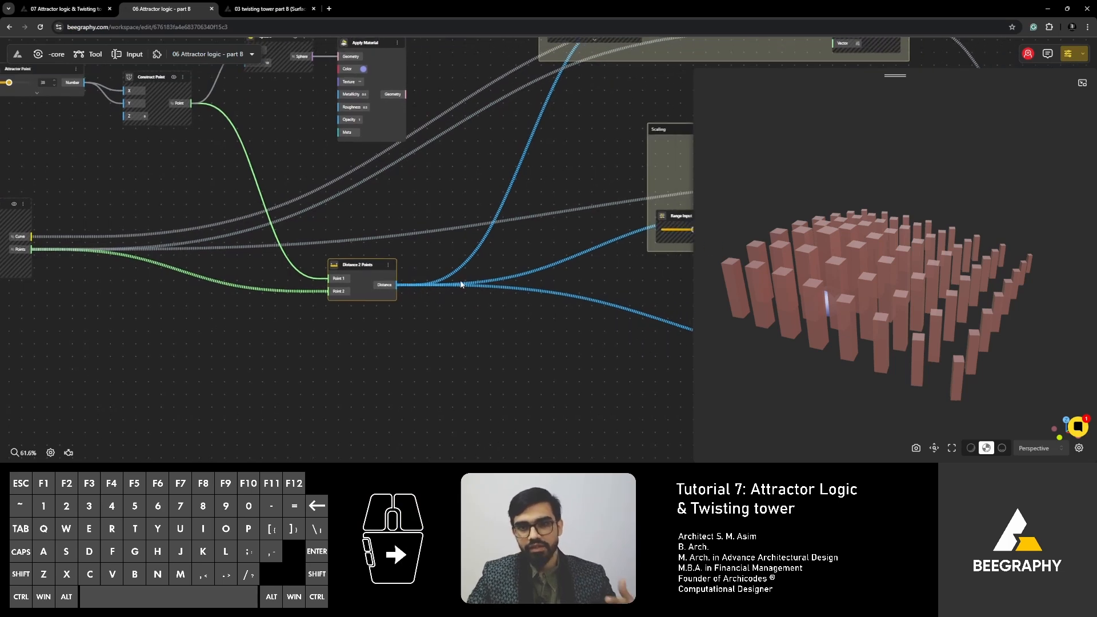
scroll(461, 283, "down", 3)
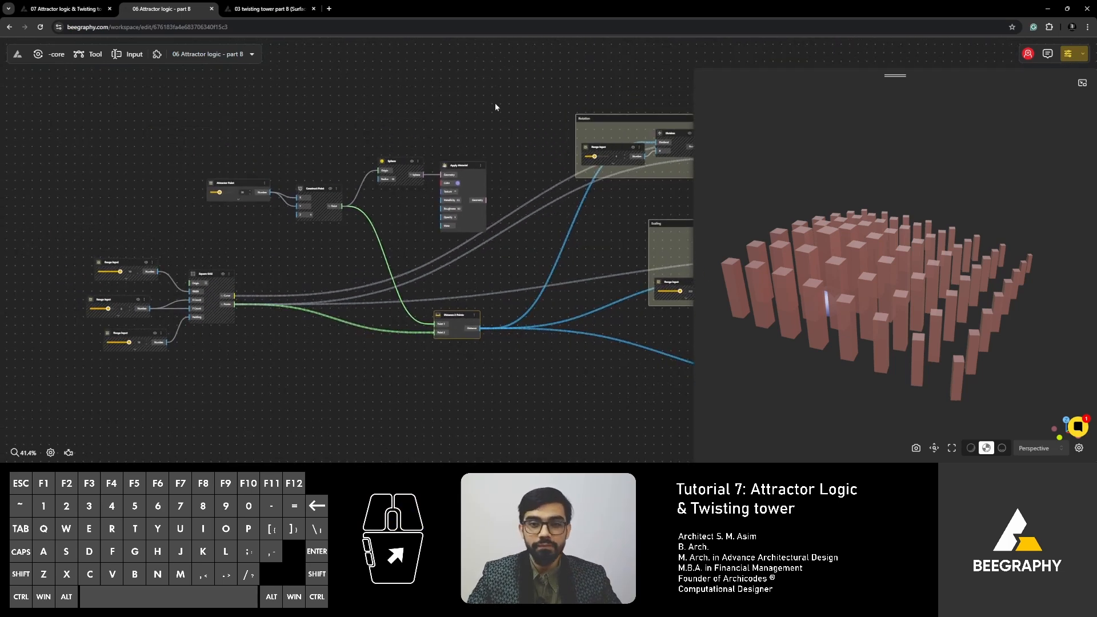
- Copy the attractor point, sphere, material, square grid and distance nodes with their inputs into "07 Attractor logic & Twisting tower"
left_click_drag(495, 103, 50, 396)
key("ctrl")
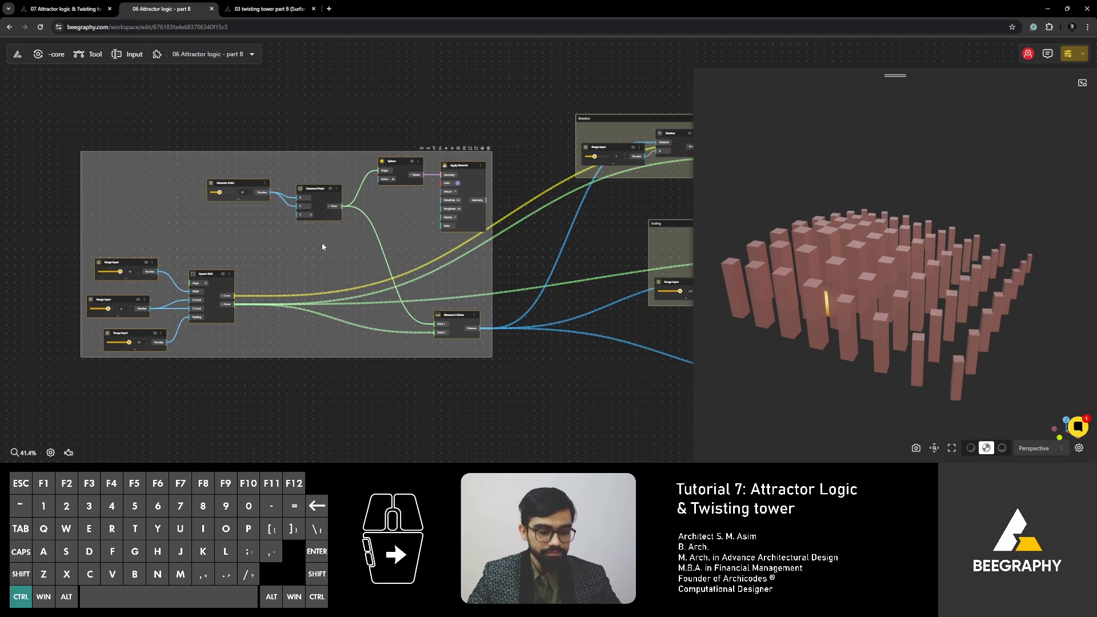
left_click(61, 10)
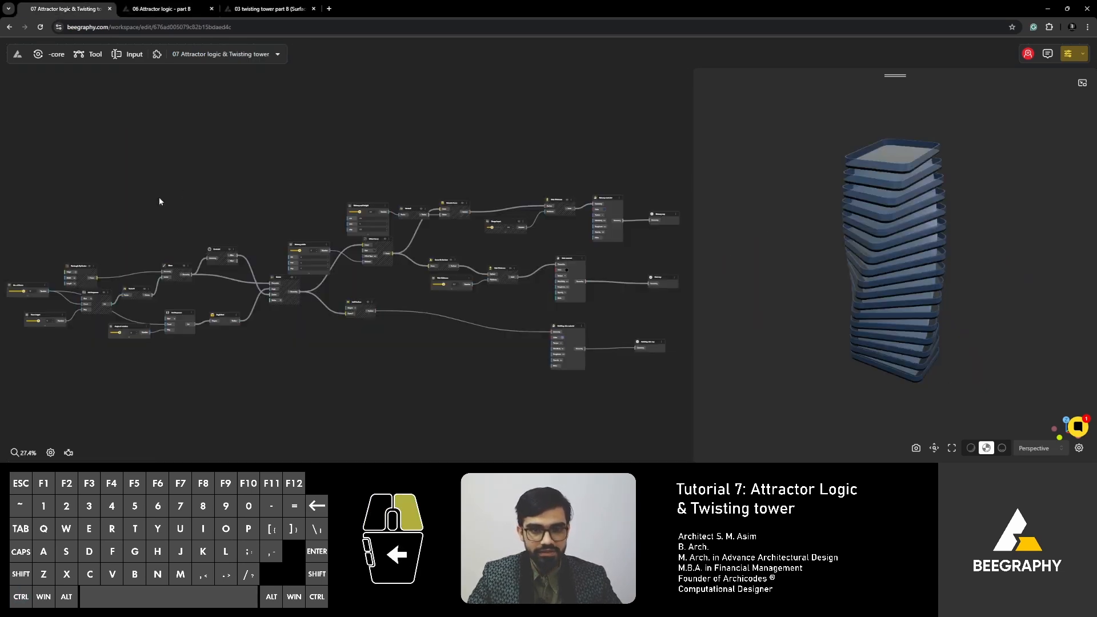
left_click_drag(159, 197, 261, 173)
right_click_drag(312, 180, 286, 155)
key("ctrl")
key("ctrl+v")
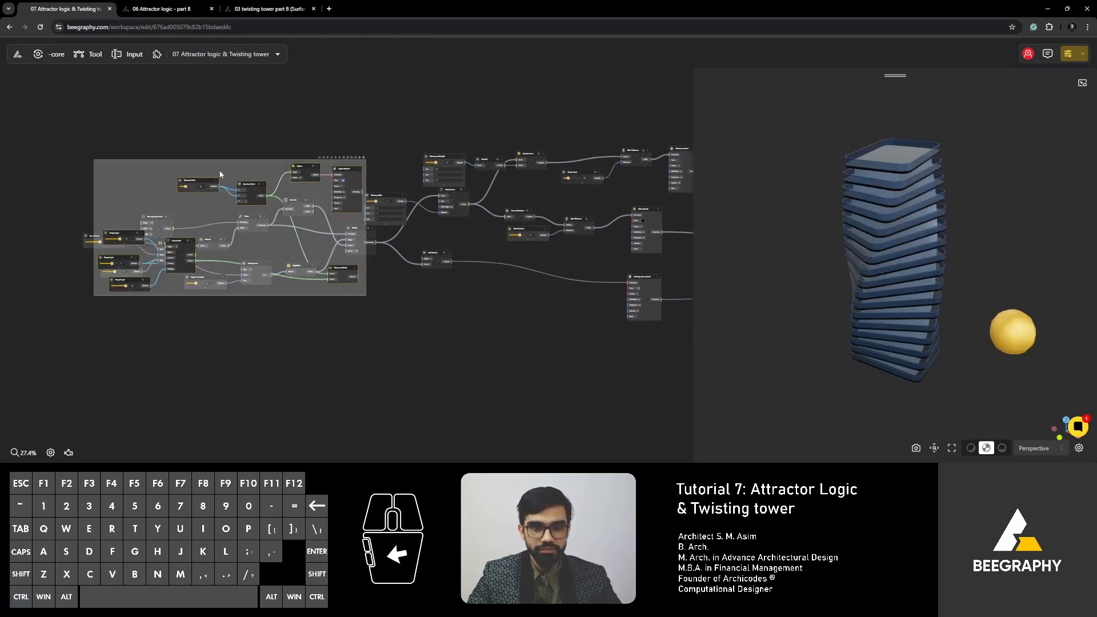
- Move the pasted attractor nodes into the free space below the tower graph and deselect them
left_click_drag(228, 153, 277, 285)
scroll(186, 154, "down", 3)
left_click(312, 263)
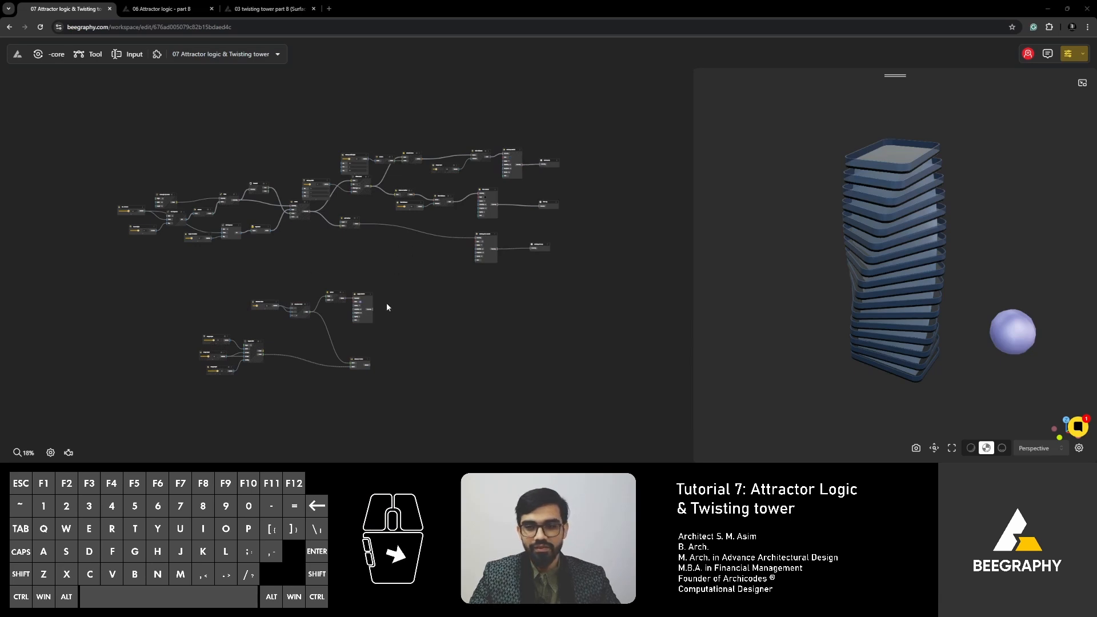
- Turn on the Square Grid node's preview so its cells and points show beside the tower
right_click_drag(438, 315, 398, 290)
scroll(393, 303, "down", 2)
scroll(229, 305, "up", 8)
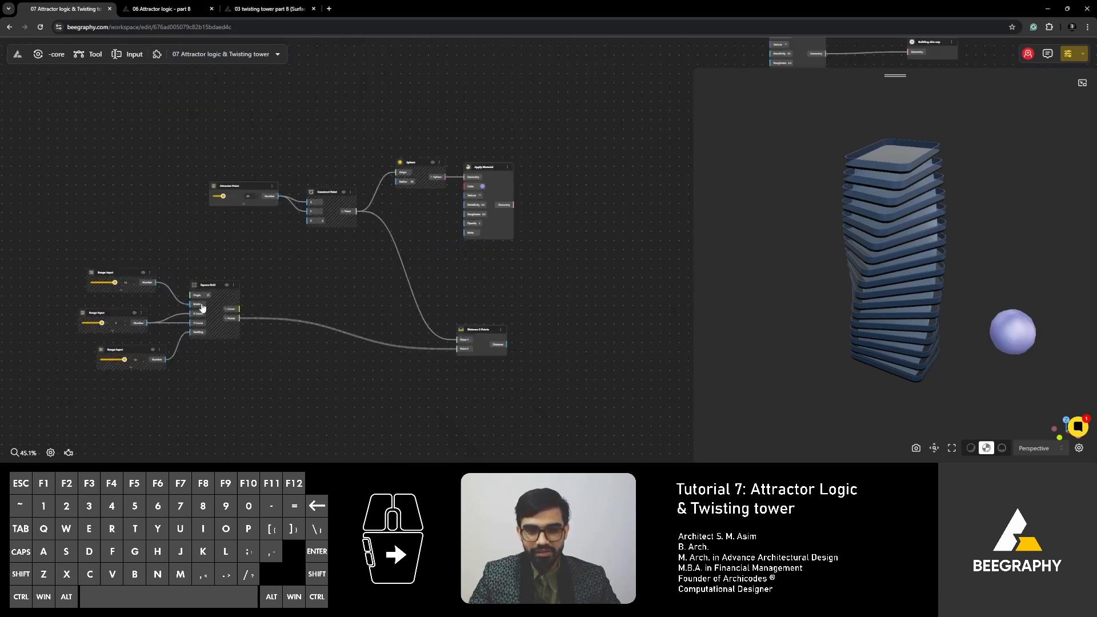
scroll(202, 308, "up", 5)
left_click(283, 282)
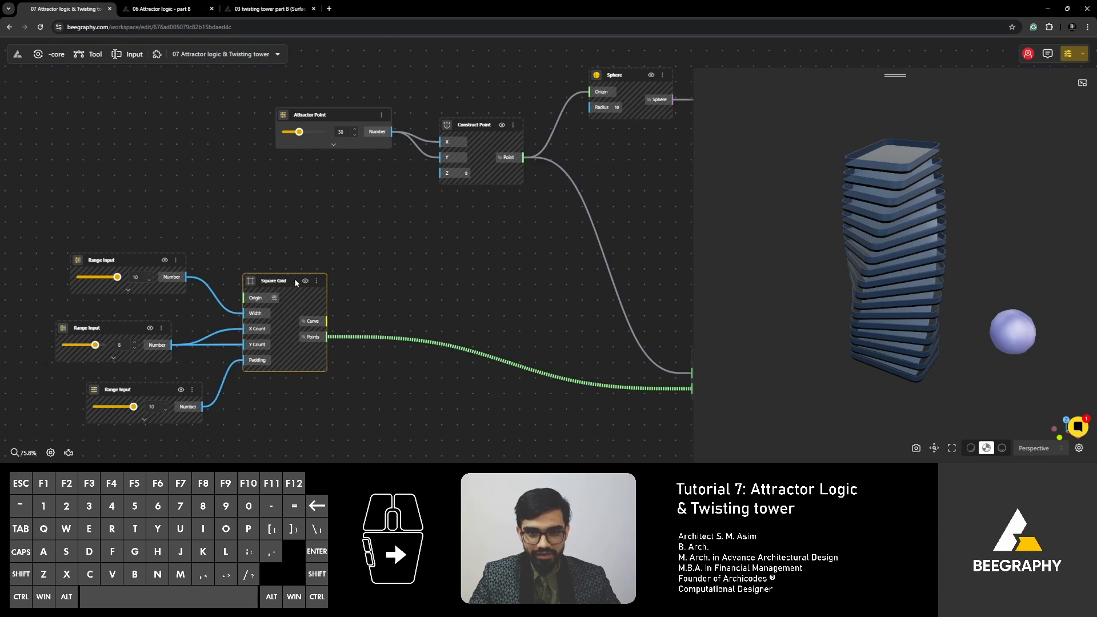
left_click(305, 282)
mouse_move(818, 292)
left_mouse_down()
mouse_move(812, 300)
mouse_move(823, 303)
left_mouse_up()
left_click_drag(379, 314, 490, 270)
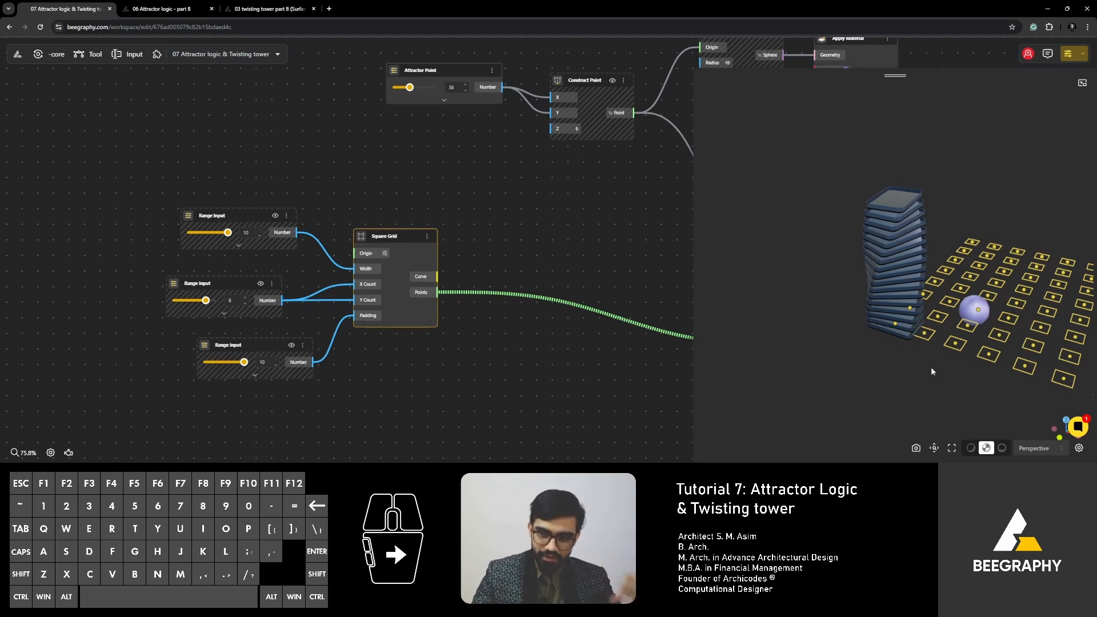
left_click_drag(484, 224, 383, 230)
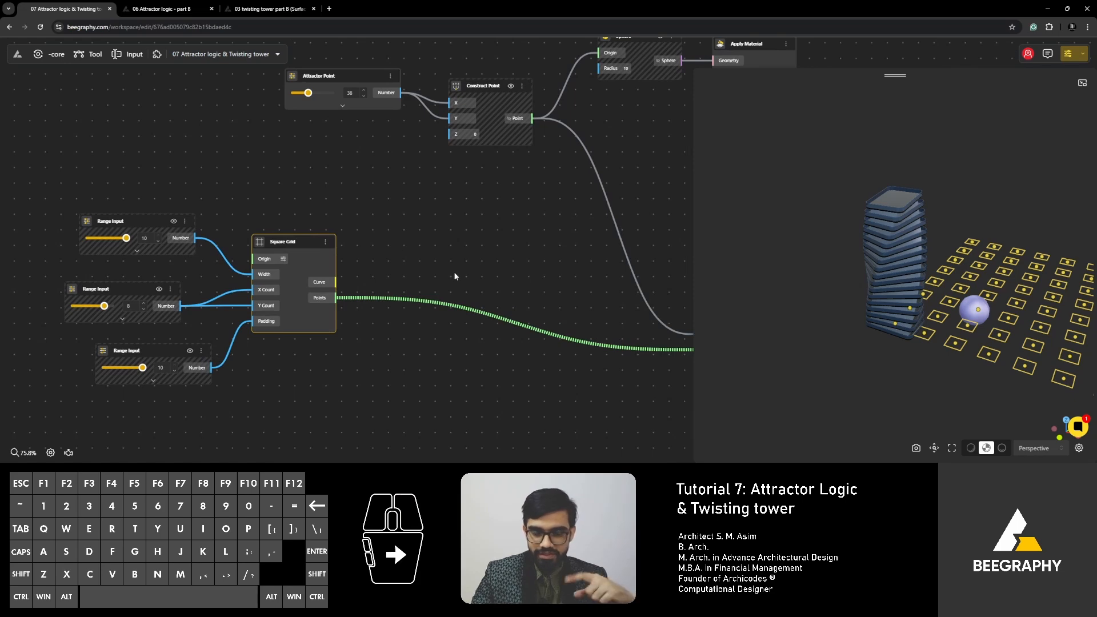
- Insert a relay on the wire between the Square Grid's Points output and Distance 2 Points
left_click_drag(472, 265, 447, 279)
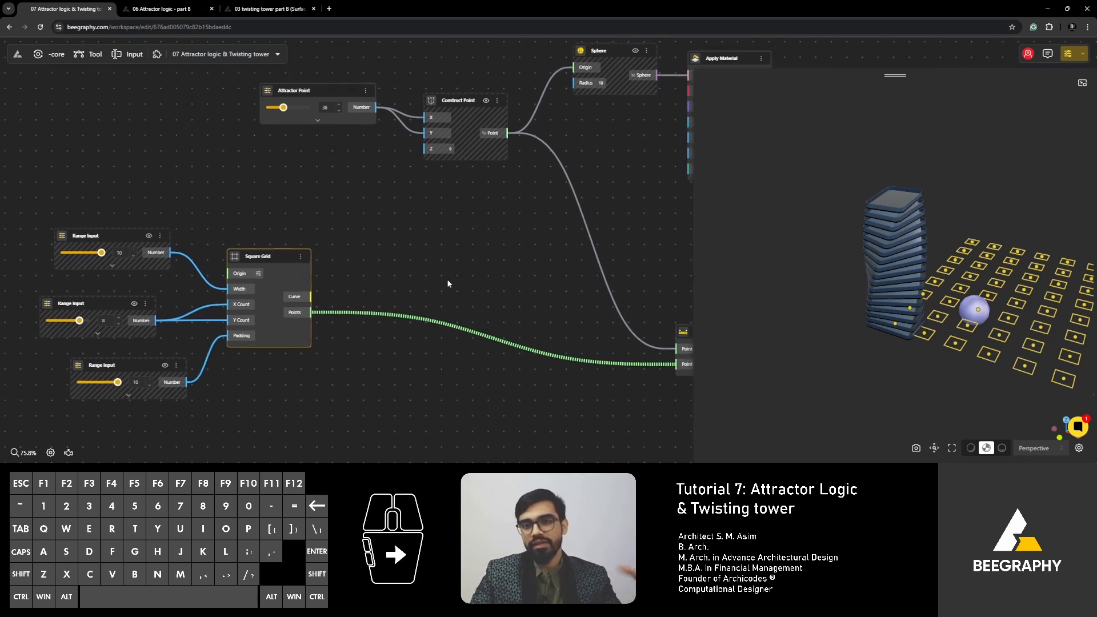
left_click_drag(456, 277, 267, 255)
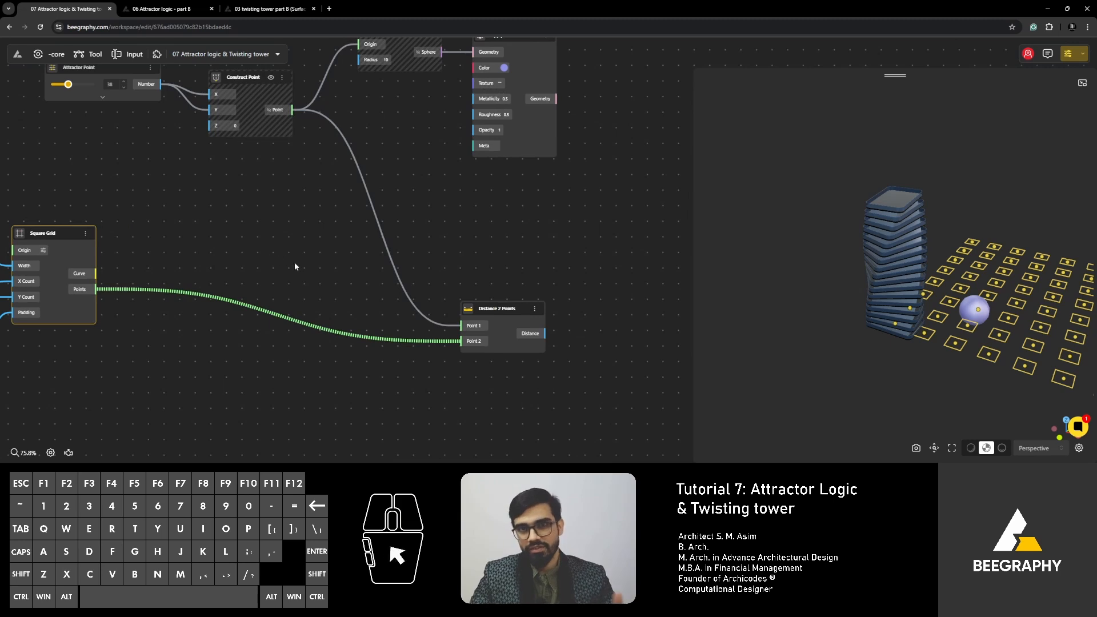
right_click_drag(236, 243, 360, 202)
key("Escape")
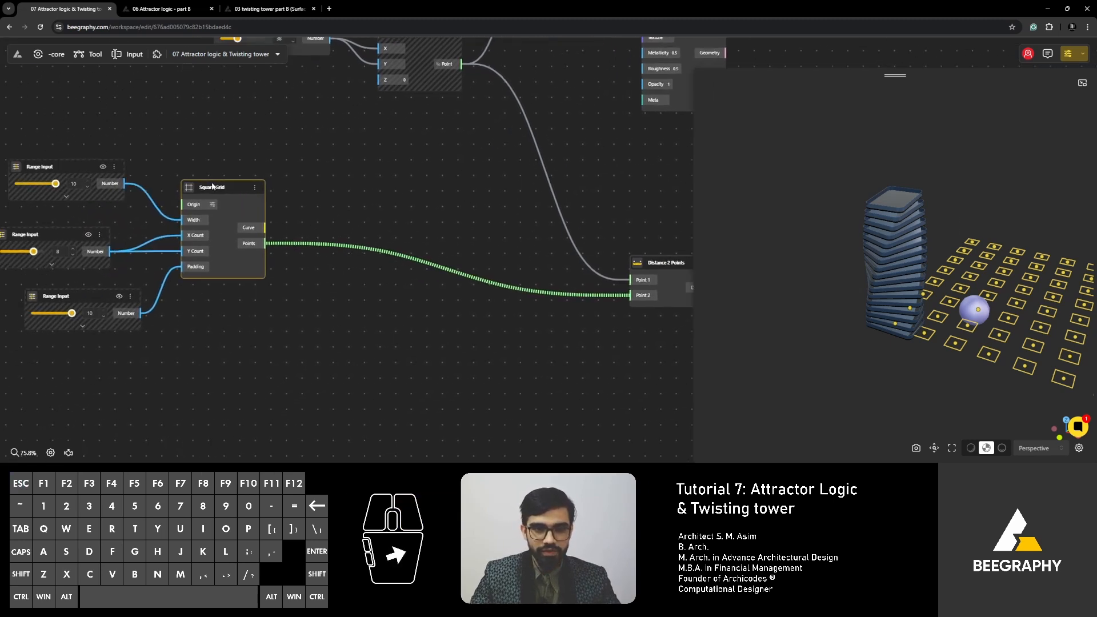
left_click_drag(213, 185, 226, 193)
double_click(346, 252)
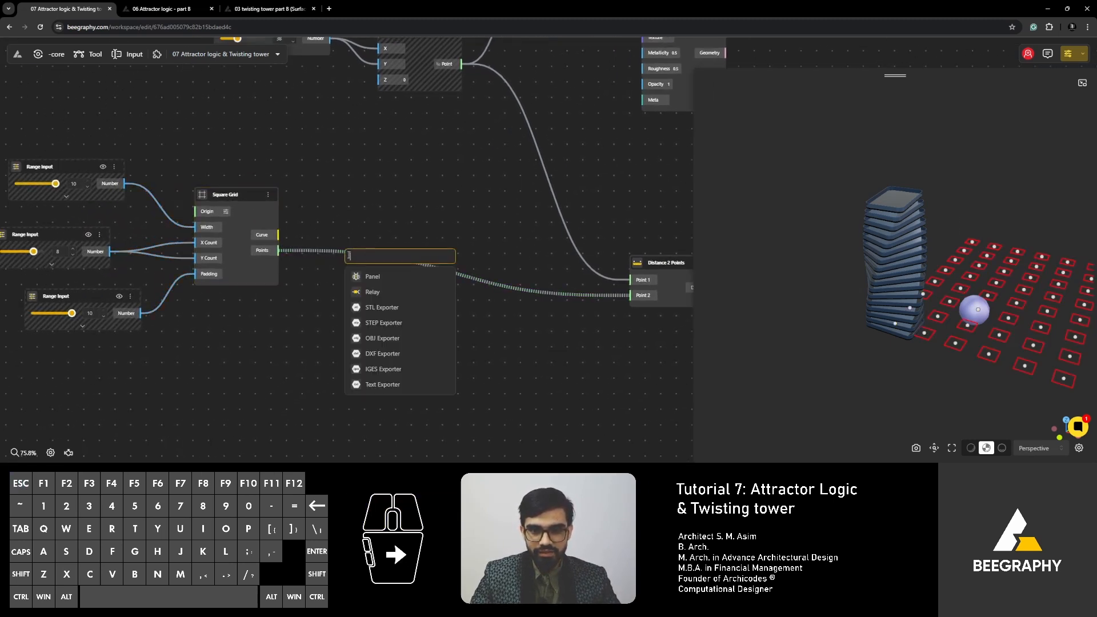
left_click(312, 246)
scroll(258, 249, "up", 3)
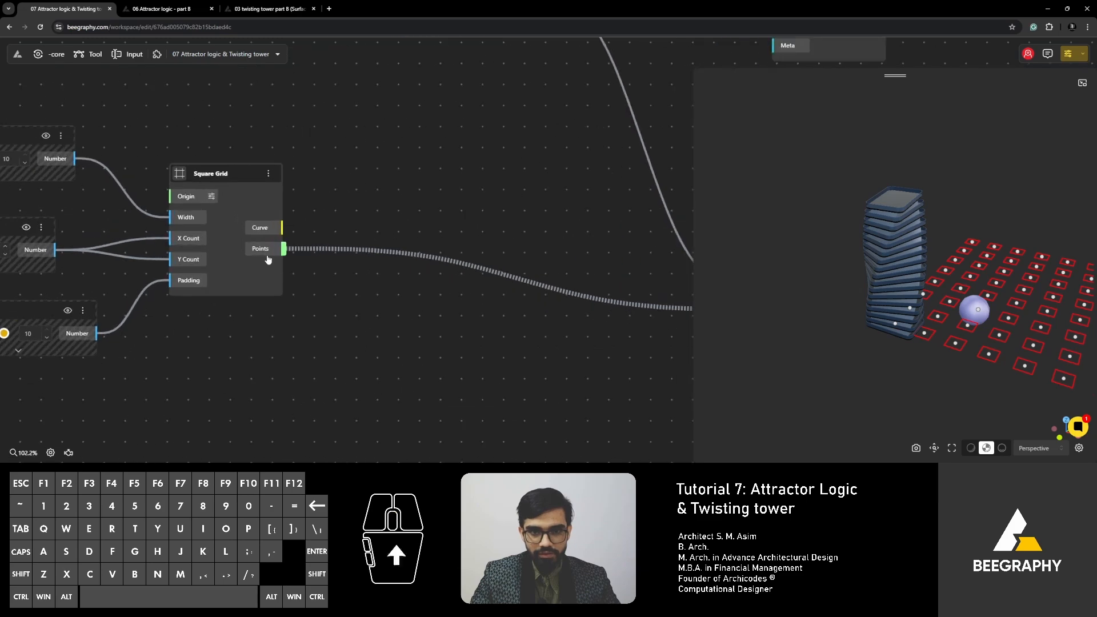
double_click(367, 250)
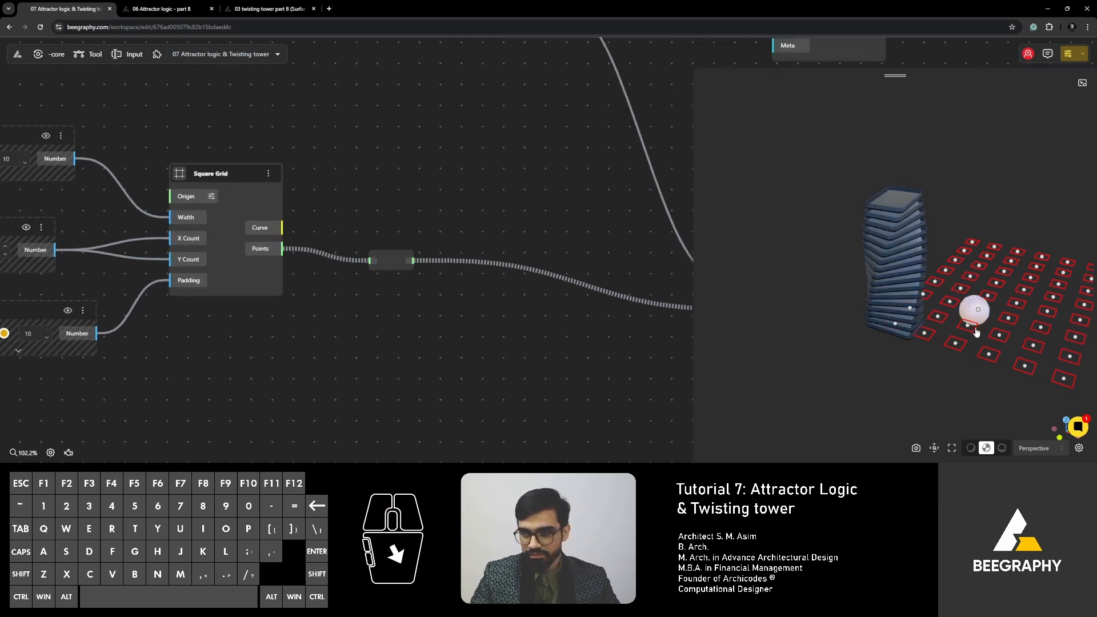
- Hide the Square Grid's preview and select the relay to highlight its points in the viewport
right_click(235, 172)
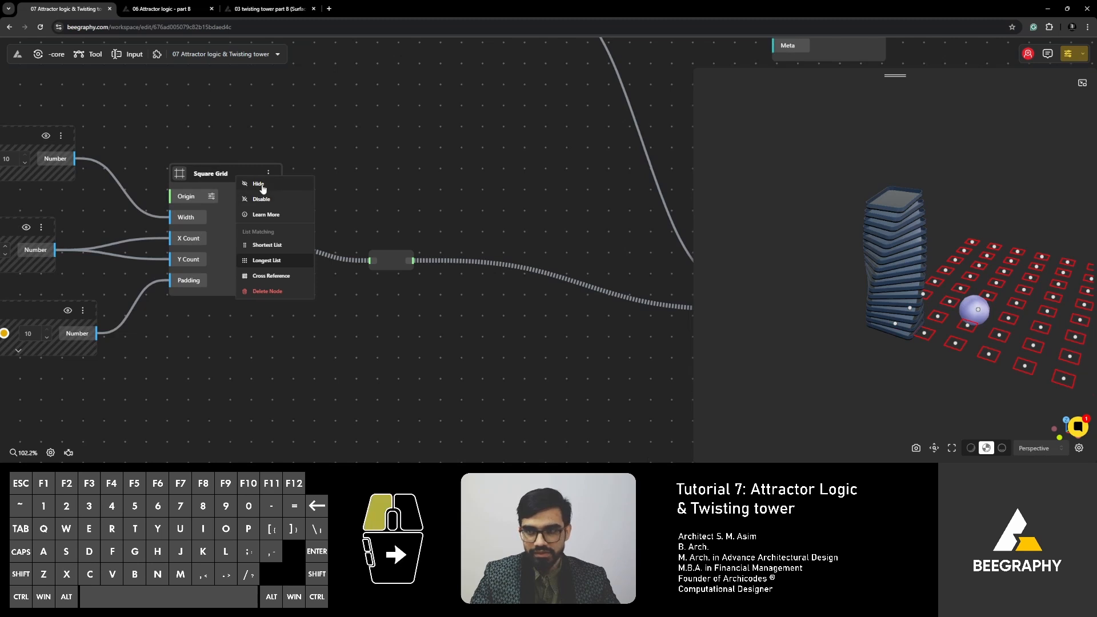
left_click(254, 183)
left_click(391, 261)
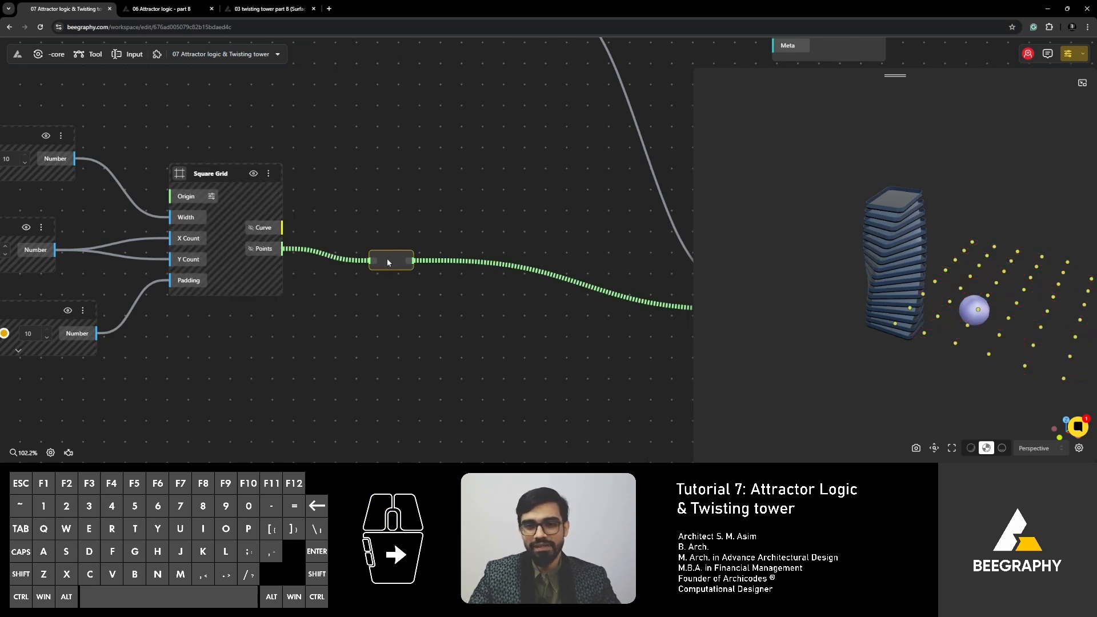
- Delete the relay and insert a new one on the same wire, placed between Square Grid and Distance 2 Points
left_click_drag(387, 262, 435, 267)
right_click_drag(469, 287, 345, 298)
left_click_drag(307, 272, 376, 277)
left_click(367, 259)
left_click(381, 283)
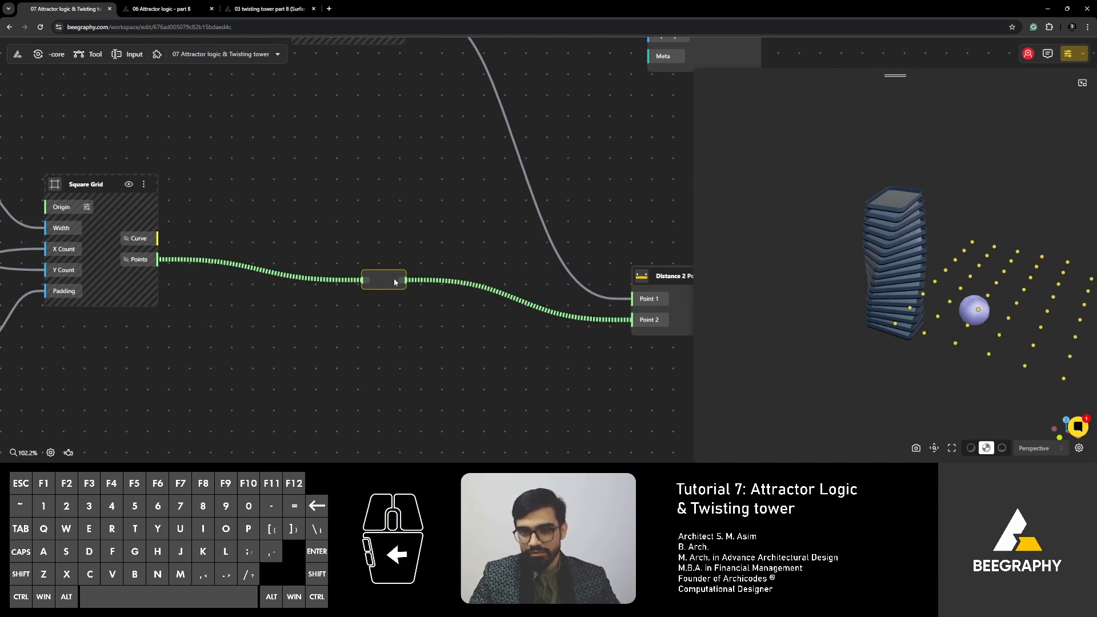
key("Delete")
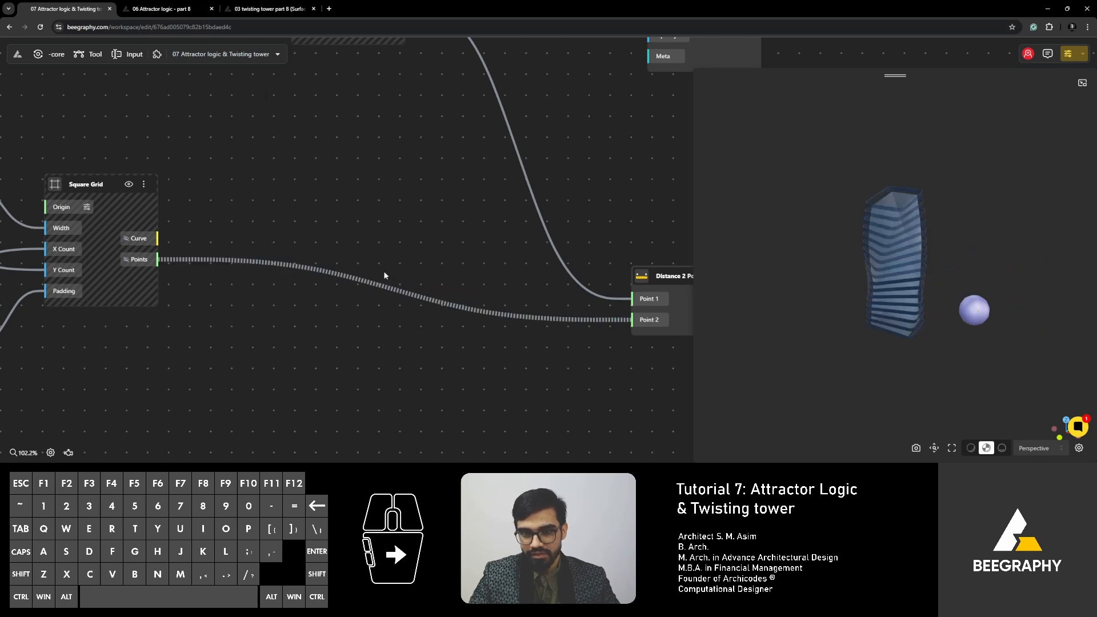
double_click(325, 276)
left_click_drag(328, 277, 372, 310)
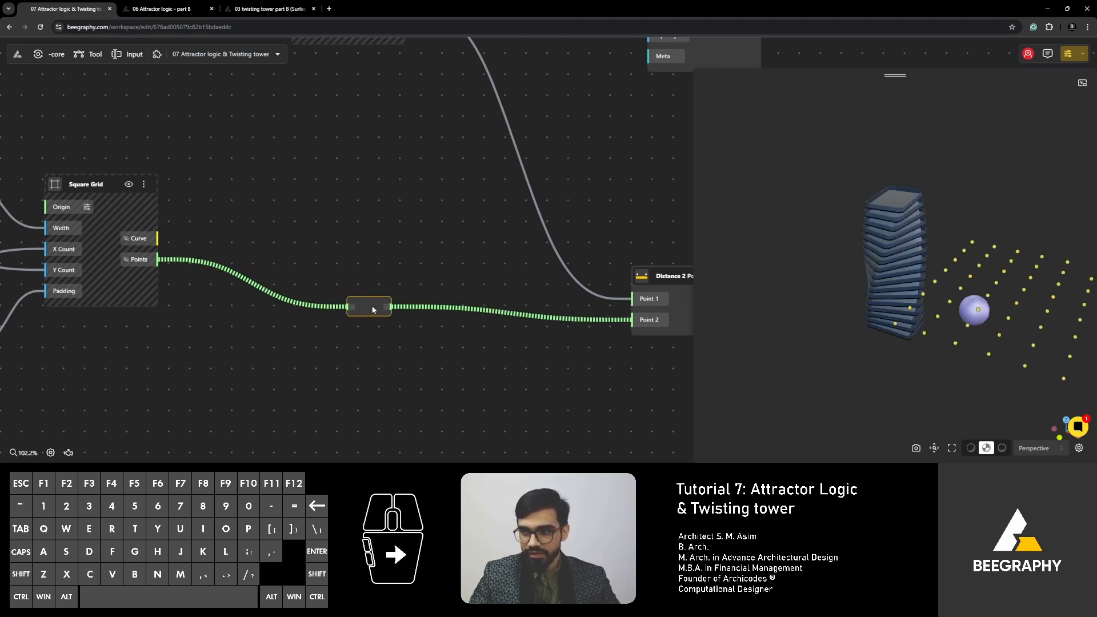
- Set the Range Input feeding the Square Grid's X Count and Y Count to 4
right_click_drag(912, 312, 836, 297)
scroll(835, 299, "down", 2)
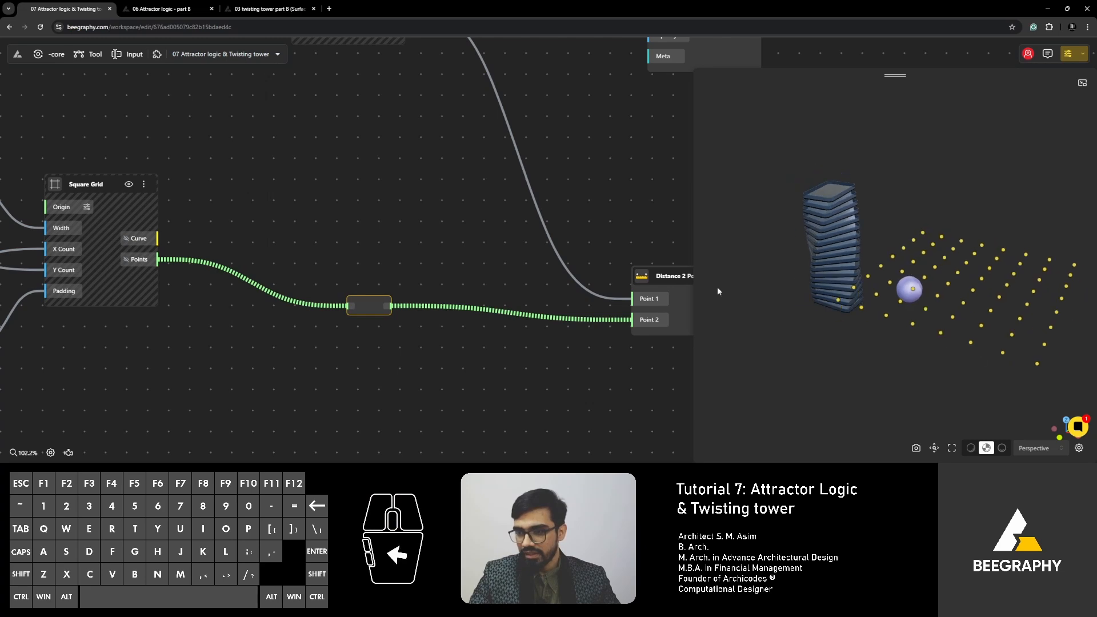
right_click_drag(282, 222, 597, 224)
scroll(135, 221, "up", 1)
right_click_drag(135, 222, 254, 216)
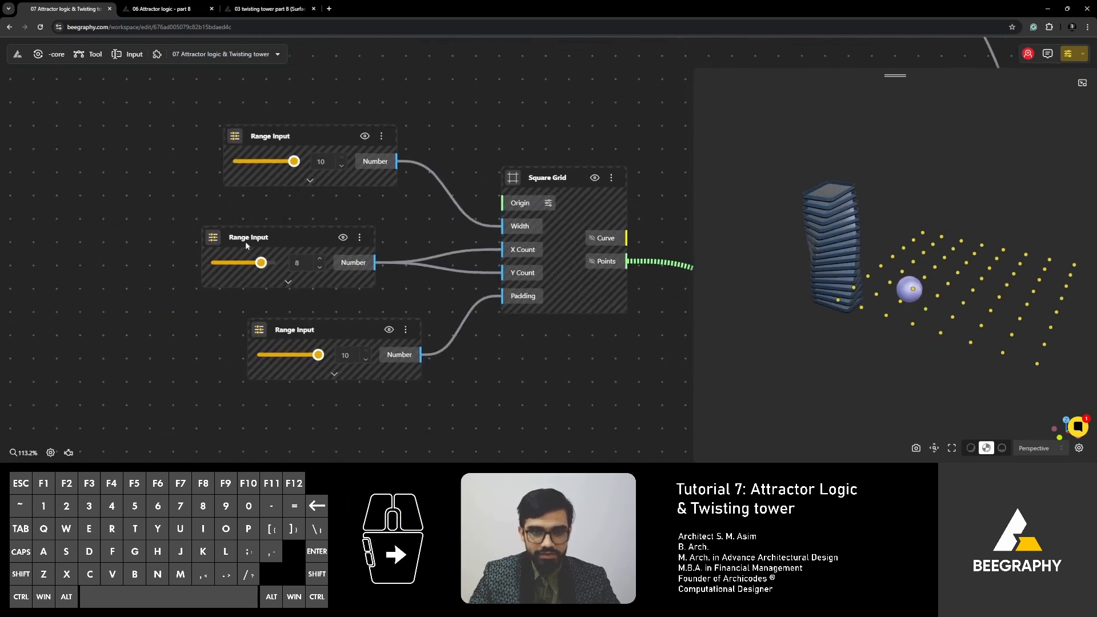
scroll(245, 241, "up", 1)
left_click_drag(262, 265, 235, 277)
left_click_drag(233, 276, 239, 269)
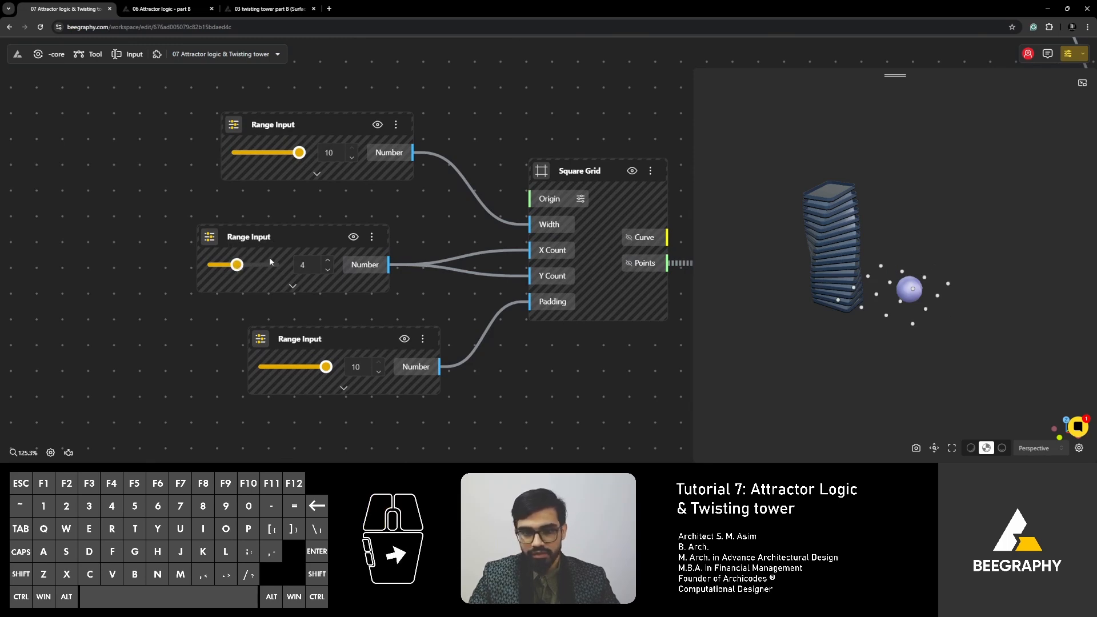
- Align the Padding Range Input beneath the count input and set its maximum to 50
right_click_drag(334, 303, 279, 291)
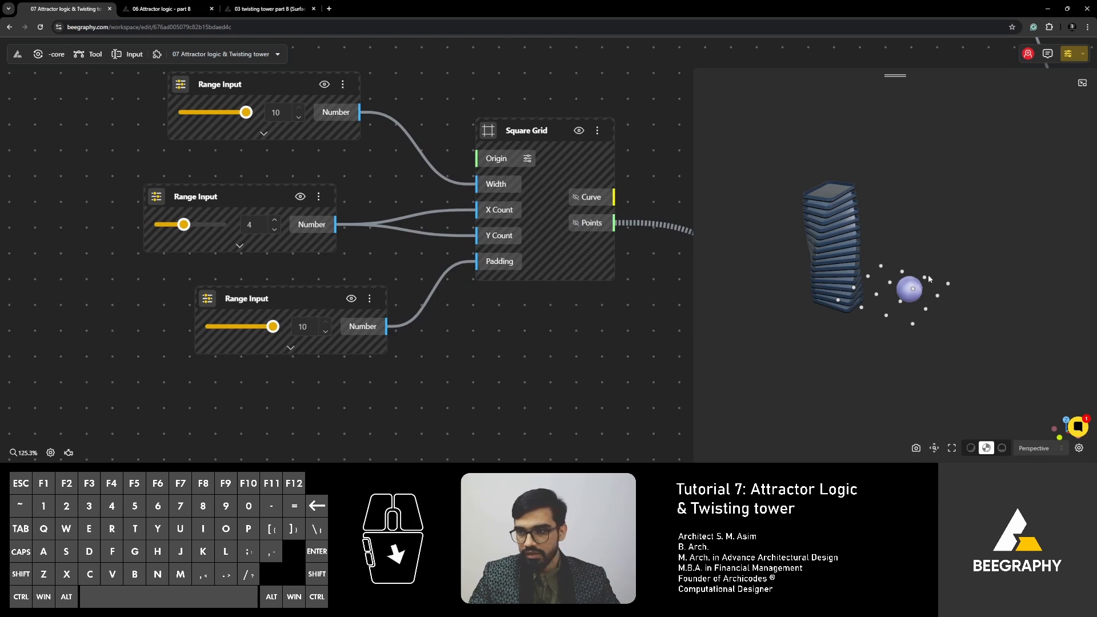
left_click_drag(307, 307, 254, 292)
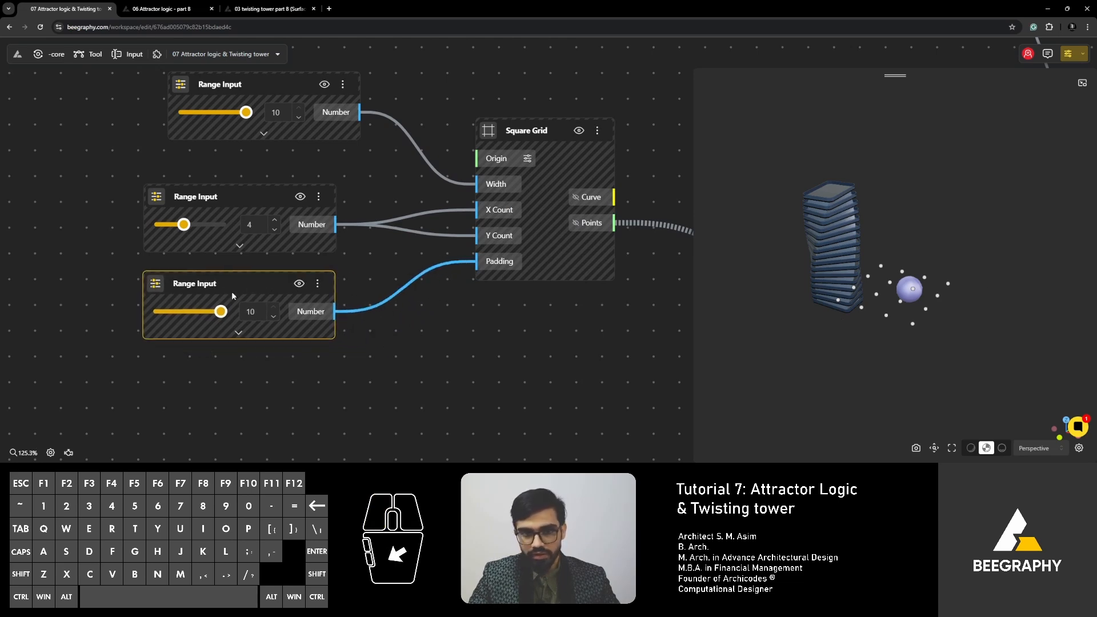
left_click(239, 333)
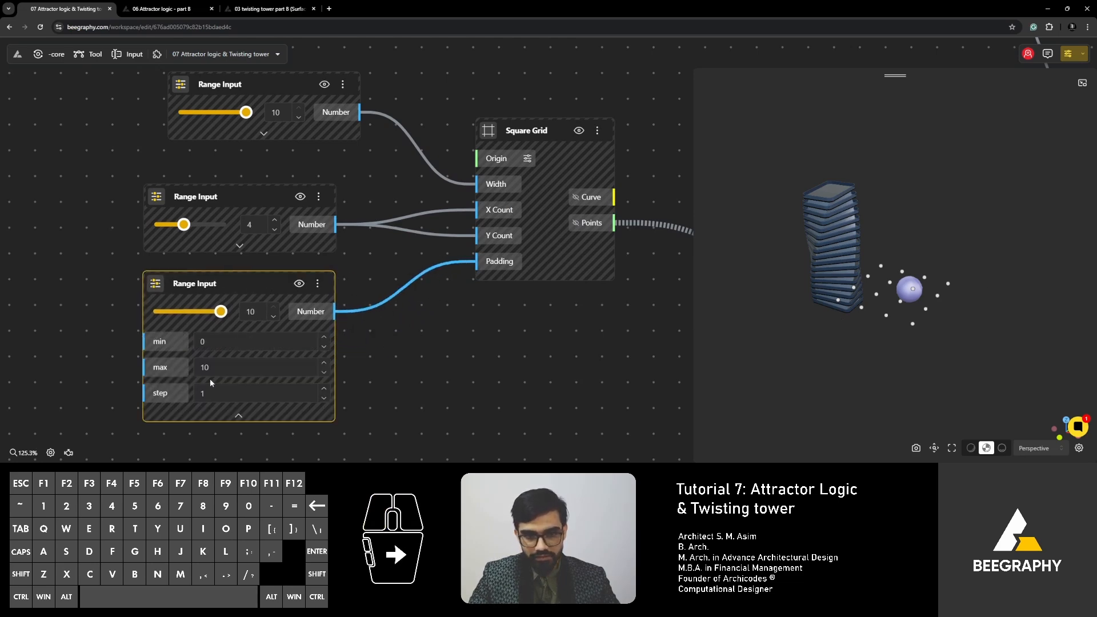
left_click(217, 369)
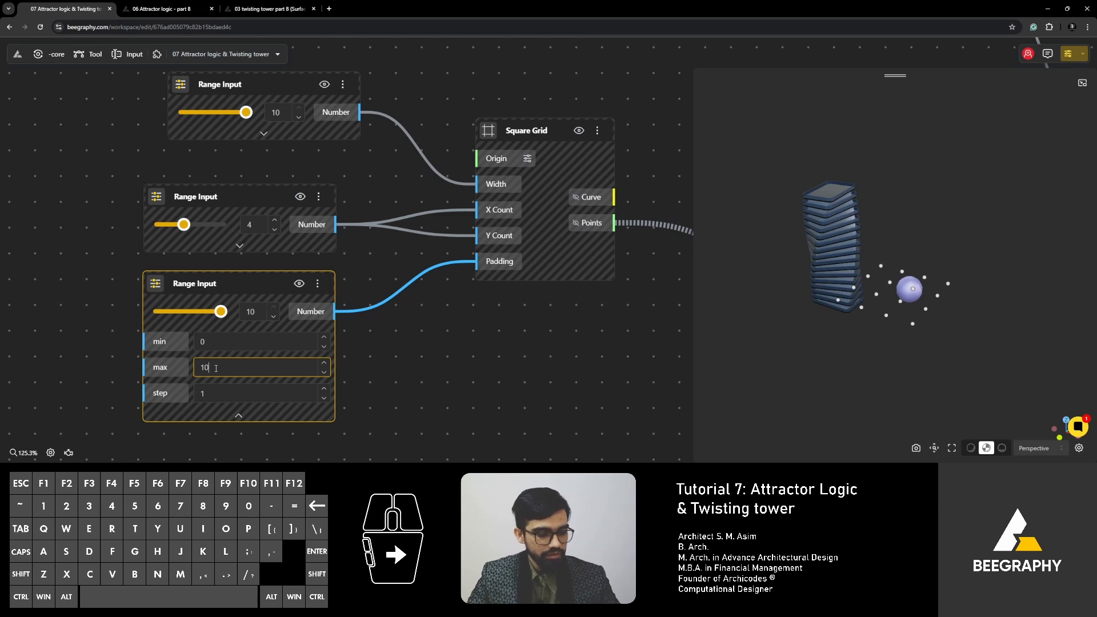
type("50")
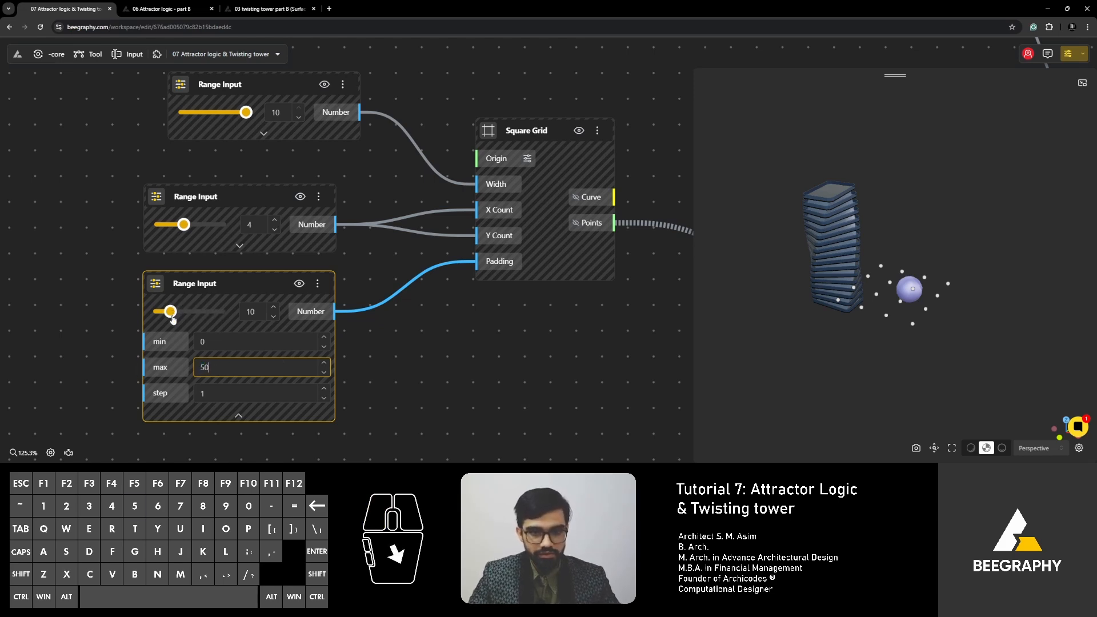
- Set the Square Grid's padding to 35 and turn on live calculation
left_click_drag(172, 319, 202, 318)
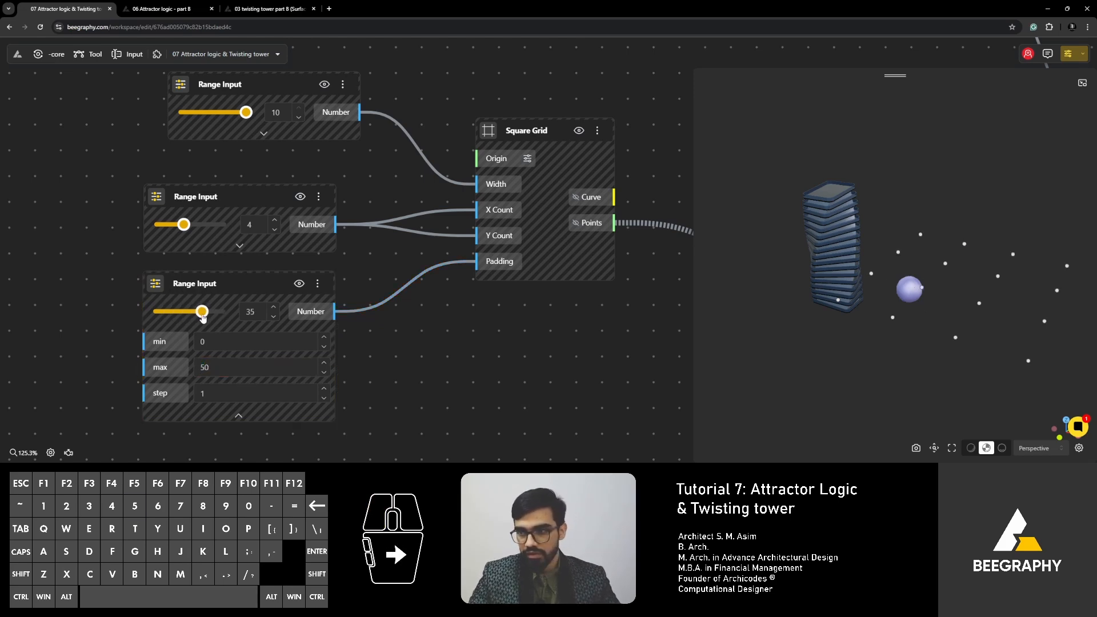
left_click(51, 453)
left_click(17, 419)
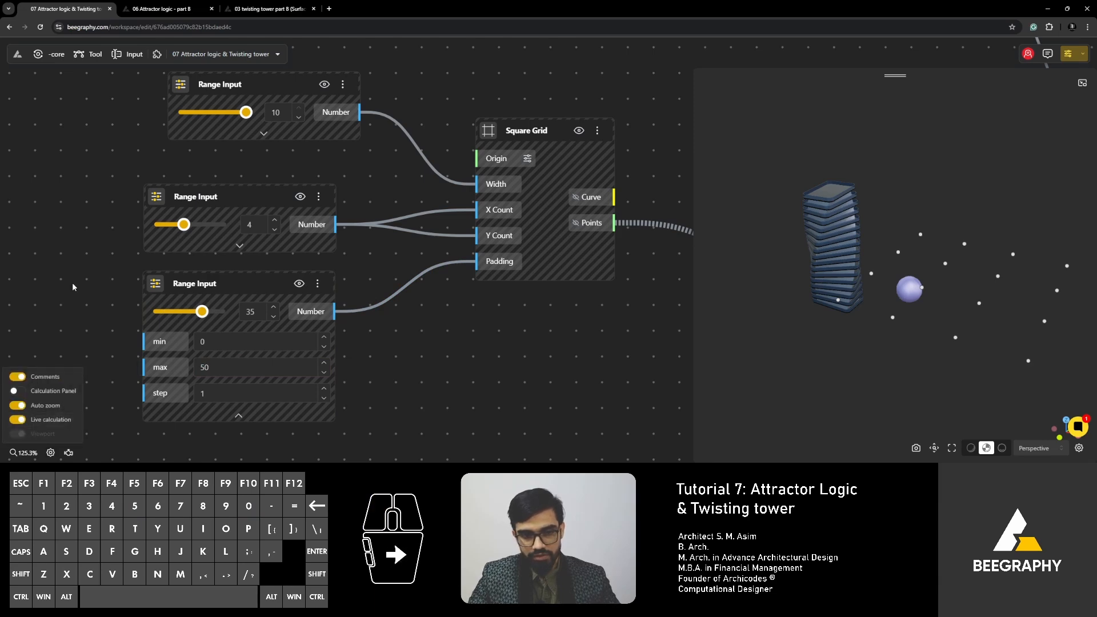
- Set the Square Grid's padding to 50 and collapse the Range Input's extra settings
left_click_drag(203, 313, 220, 312)
right_click_drag(898, 312, 801, 334)
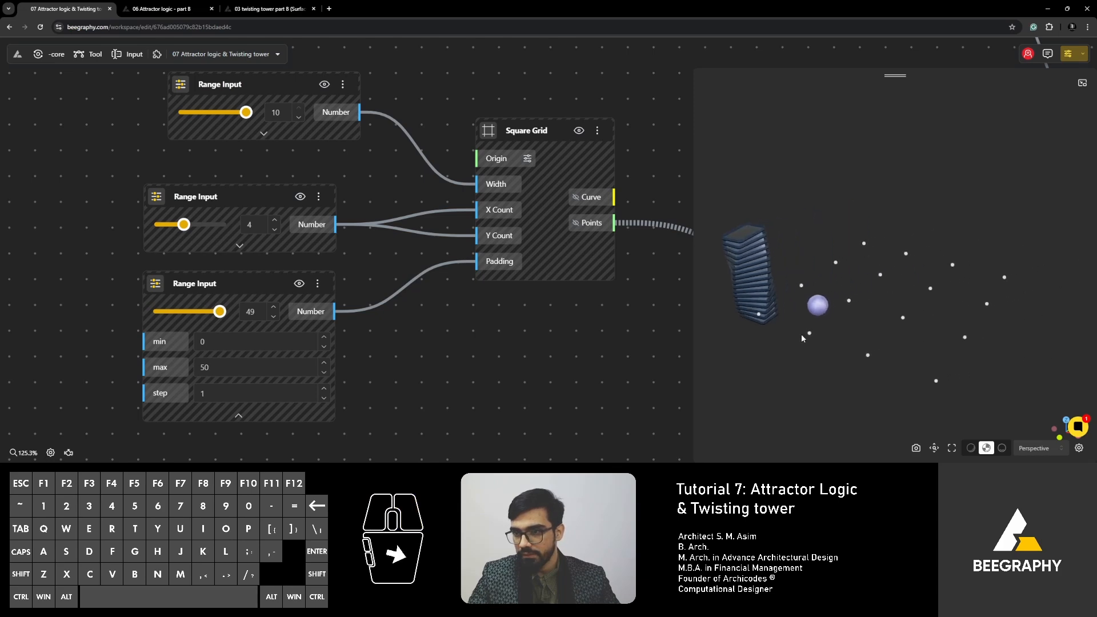
left_click_drag(914, 352, 873, 358)
left_click_drag(221, 311, 226, 320)
left_click(239, 418)
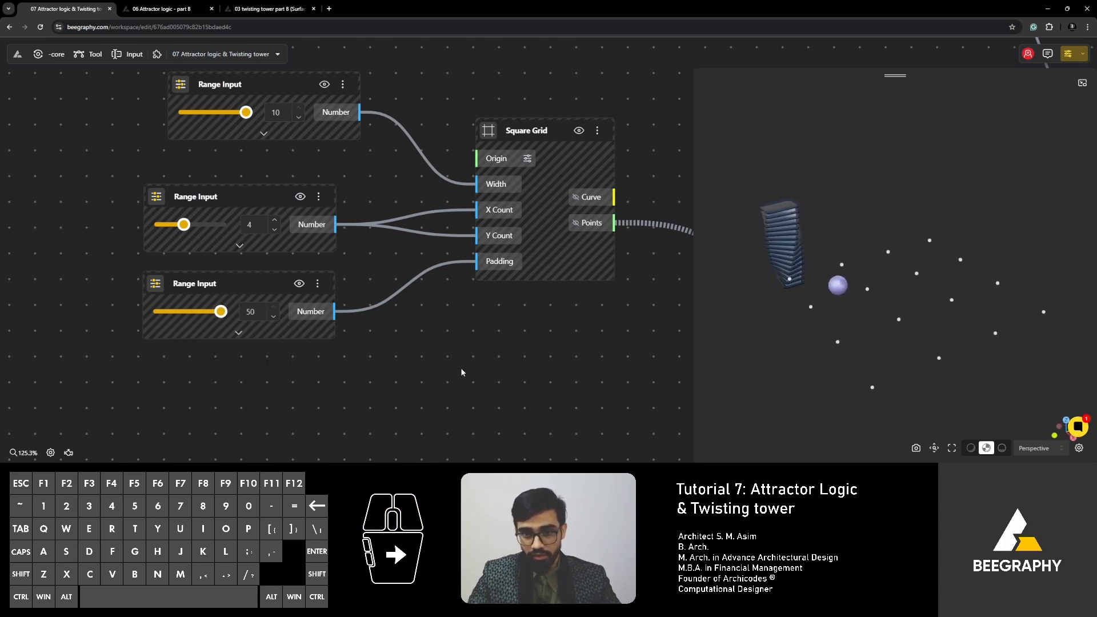
- Set the Attractor Point value to 58 so the sphere moves between the grid points
left_click_drag(900, 310, 856, 290)
right_click_drag(815, 315, 868, 308)
left_click_drag(841, 314, 855, 309)
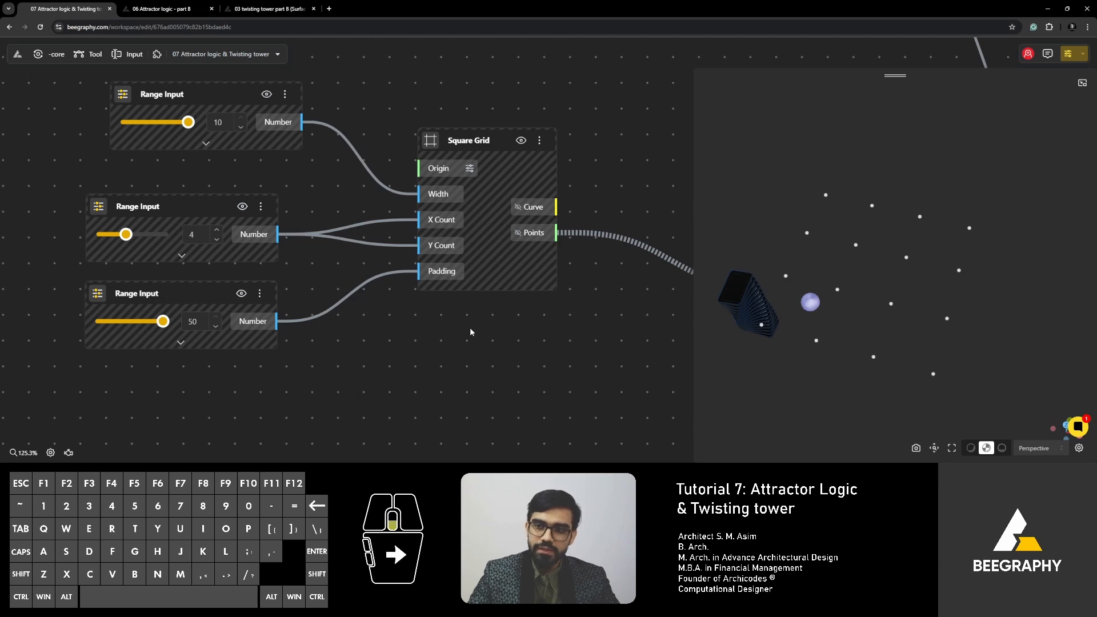
scroll(470, 332, "down", 5)
scroll(649, 310, "up", 5)
scroll(426, 275, "down", 5)
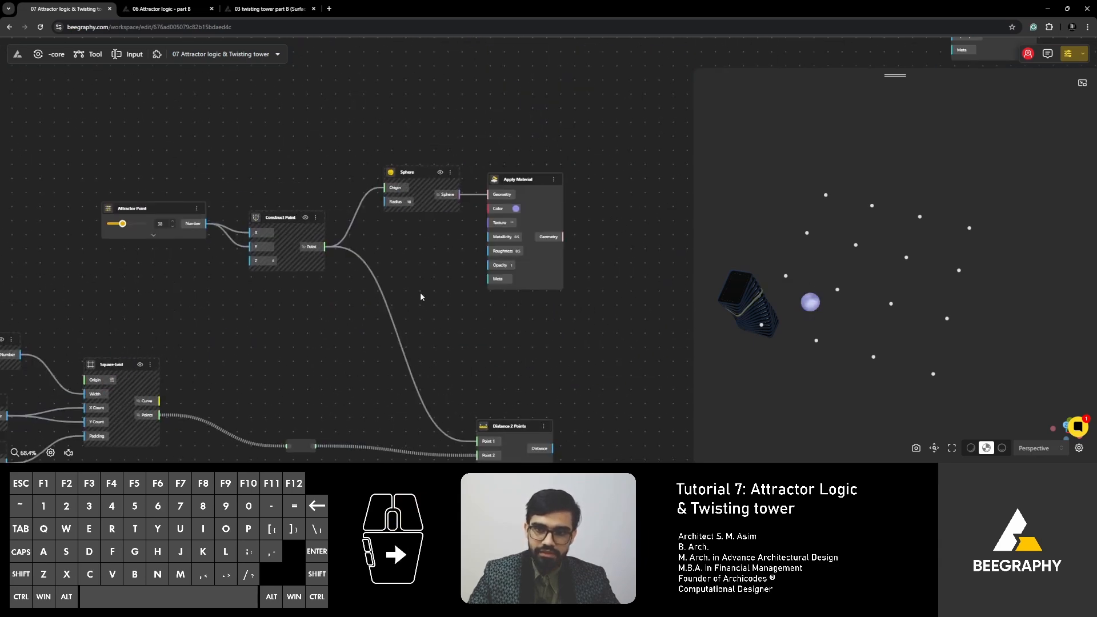
left_click_drag(220, 245, 327, 243)
left_click_drag(230, 220, 271, 218)
scroll(337, 226, "up", 3)
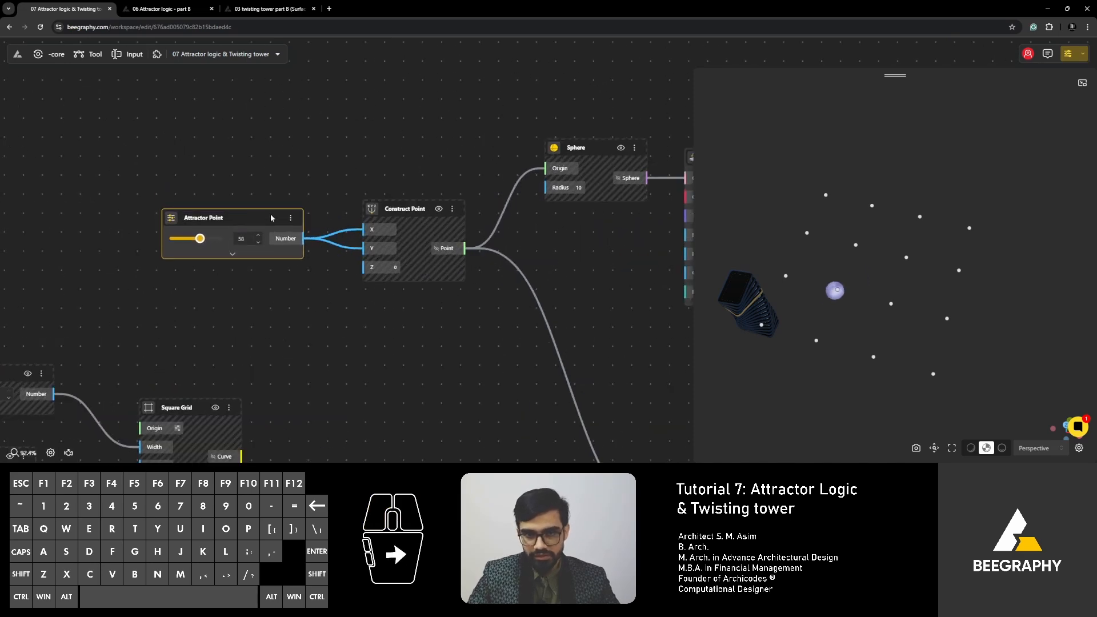
- Duplicate the Attractor Point input below the original and connect the copy to Construct Point's Y
left_click_drag(384, 153, 234, 327)
left_click_drag(244, 269, 244, 268)
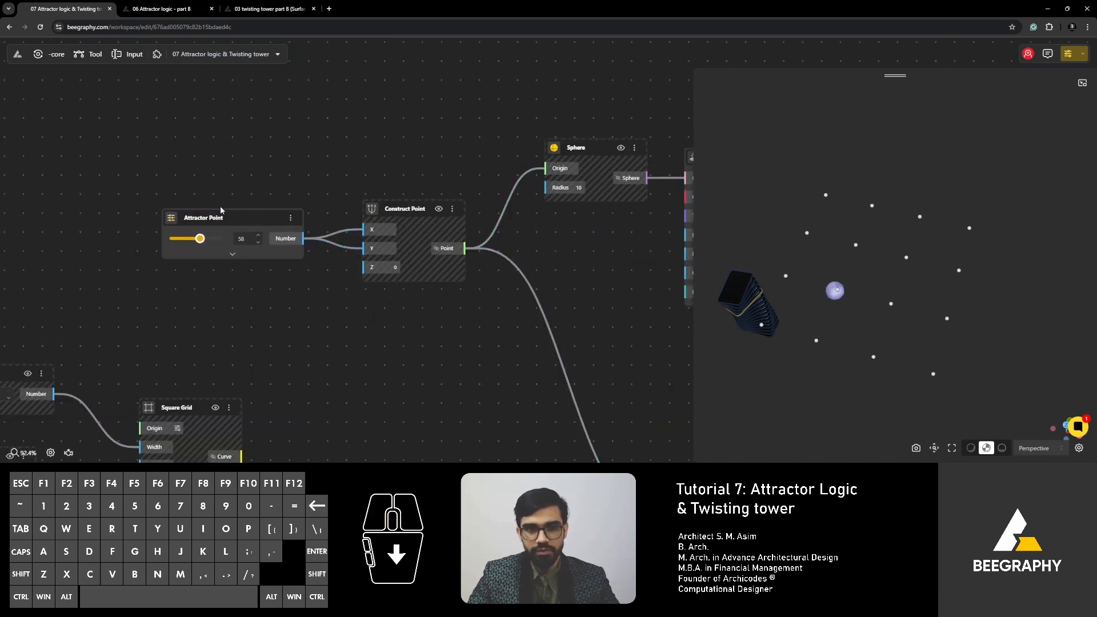
left_click_drag(224, 218, 222, 201)
key("ctrl+v")
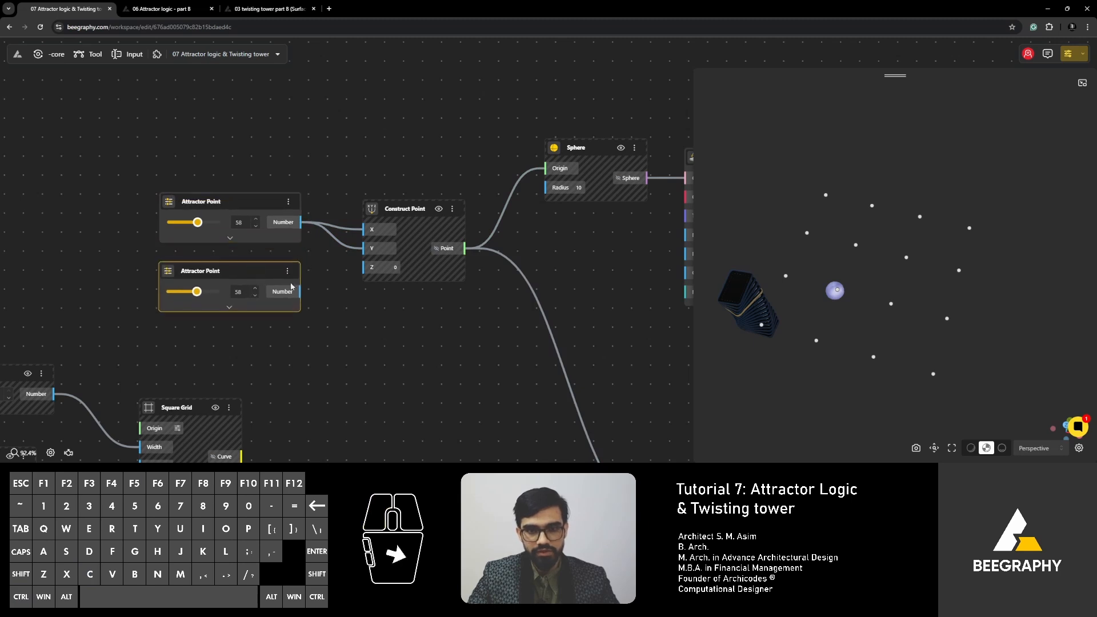
left_click_drag(301, 292, 362, 249)
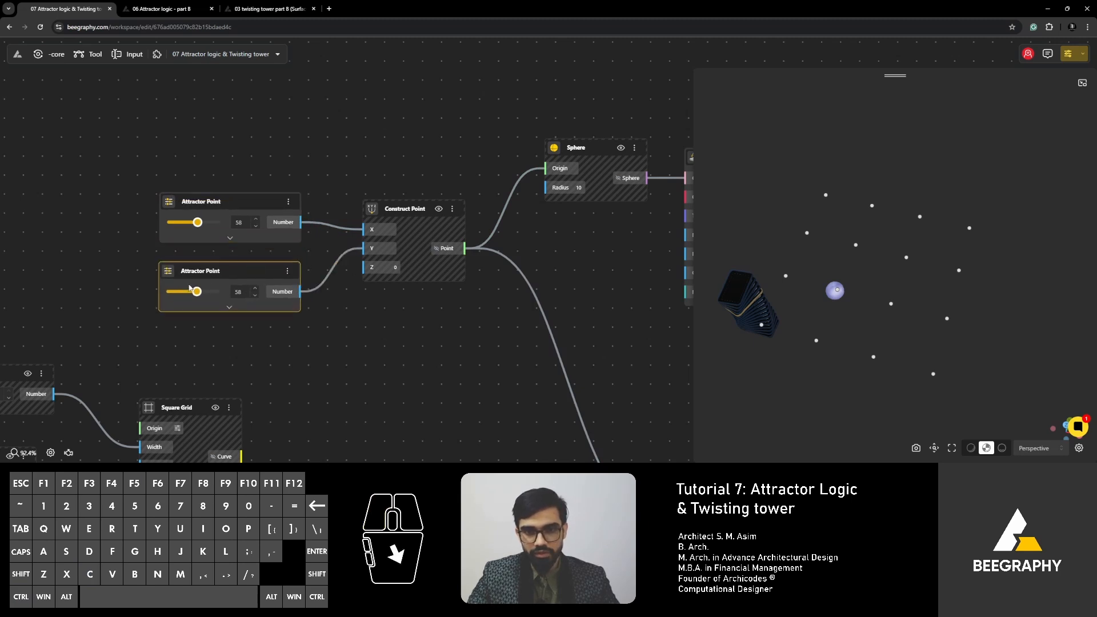
- Set the attractor's Y input to 88 and its X input to 33, and tidy the two input nodes' positions
mouse_move(193, 290)
left_mouse_down()
mouse_move(178, 290)
mouse_move(211, 293)
left_mouse_up()
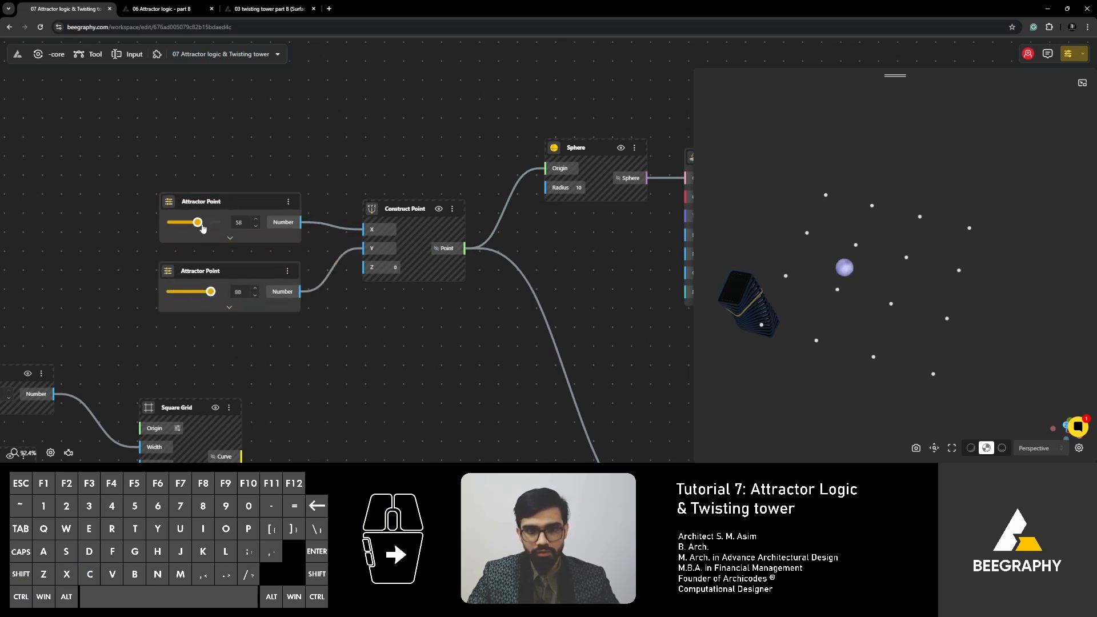
mouse_move(202, 229)
left_mouse_down()
mouse_move(174, 224)
mouse_move(272, 230)
mouse_move(185, 224)
left_mouse_up()
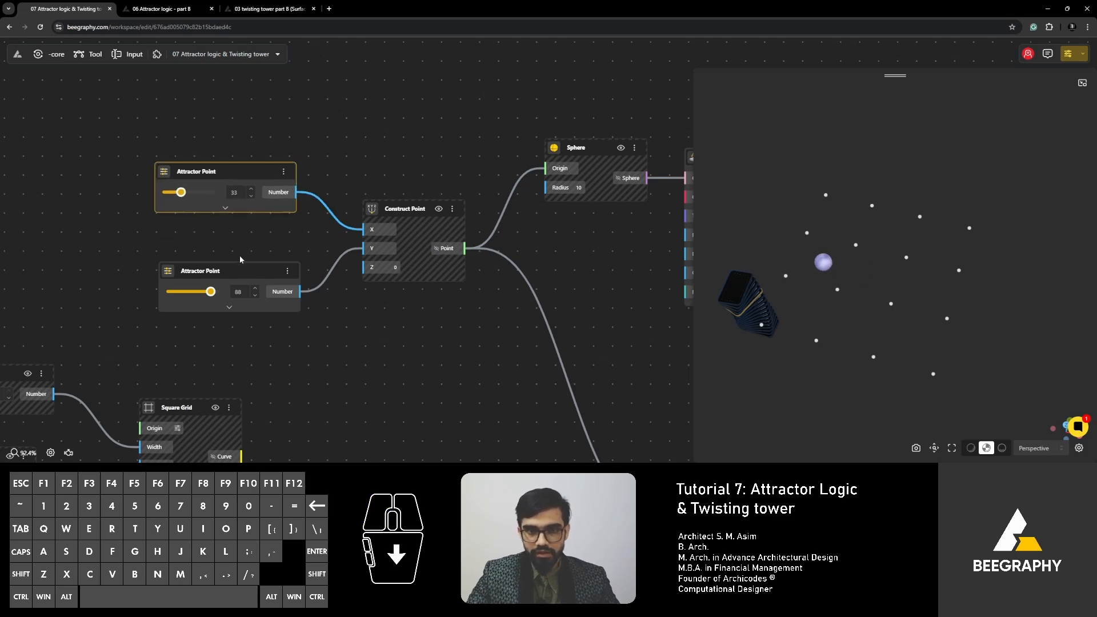
left_click(283, 275)
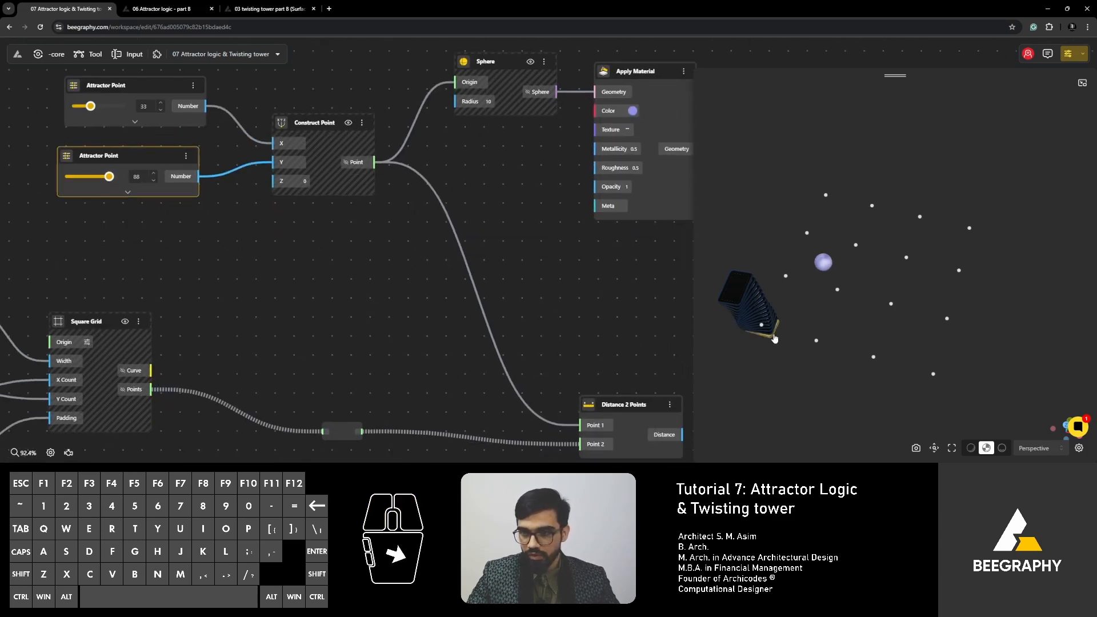
- Examine the tower beside the attractor sphere and grid points, and the Rectangle By Center and Move nodes that start the tower graph
left_click_drag(775, 338, 800, 297)
scroll(420, 286, "down", 5)
scroll(420, 282, "down", 9)
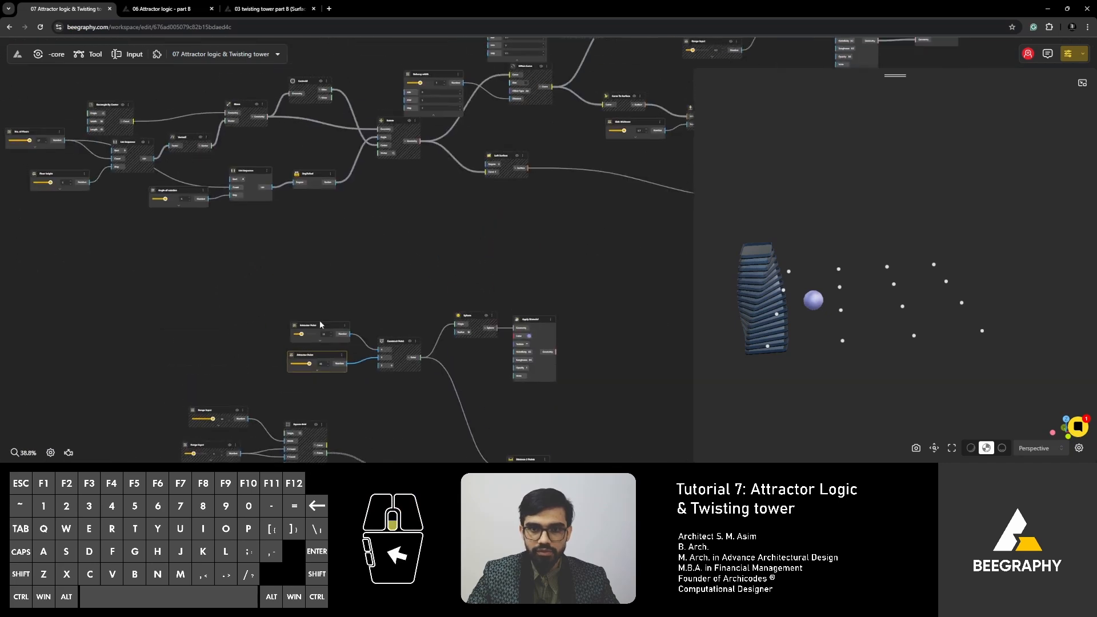
right_click_drag(465, 397, 451, 393)
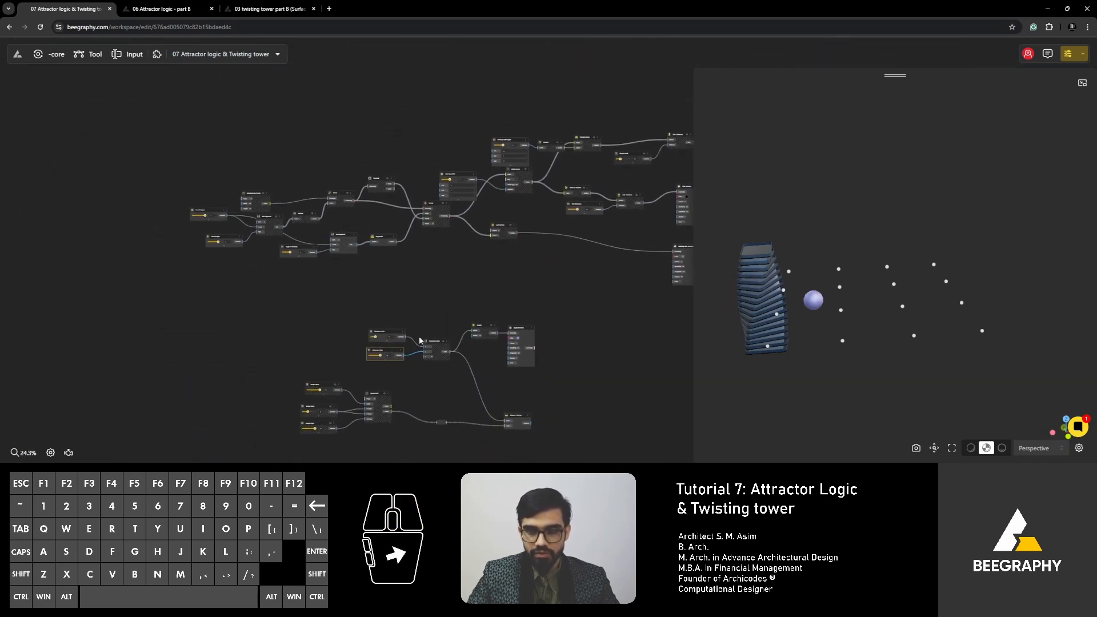
left_click_drag(797, 334, 745, 311)
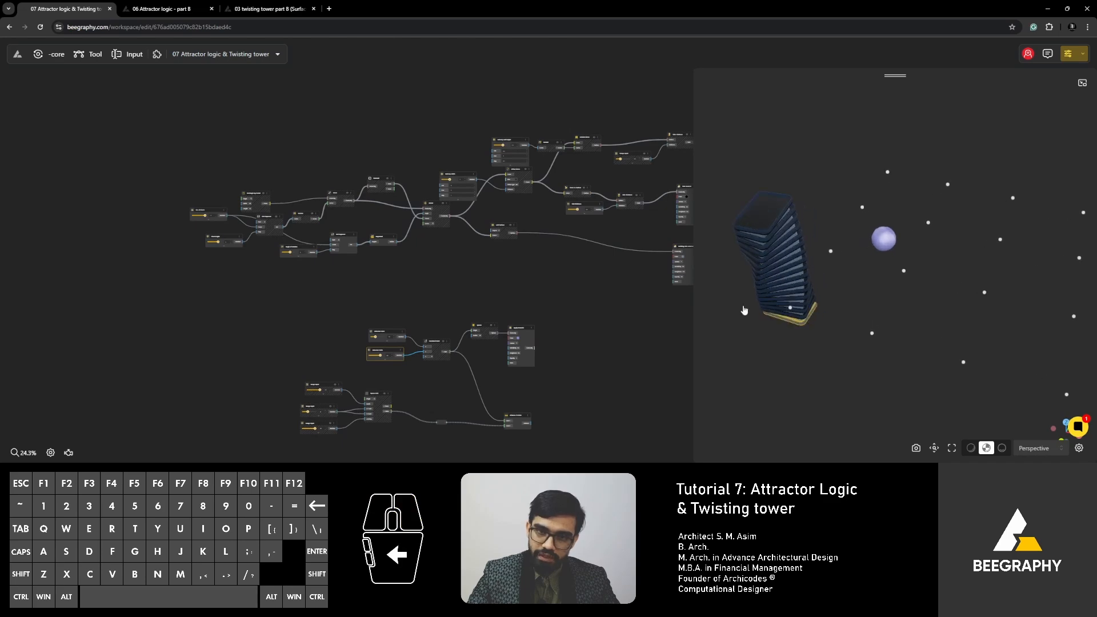
scroll(386, 224, "up", 5)
scroll(386, 224, "up", 6)
right_click_drag(504, 261, 375, 261)
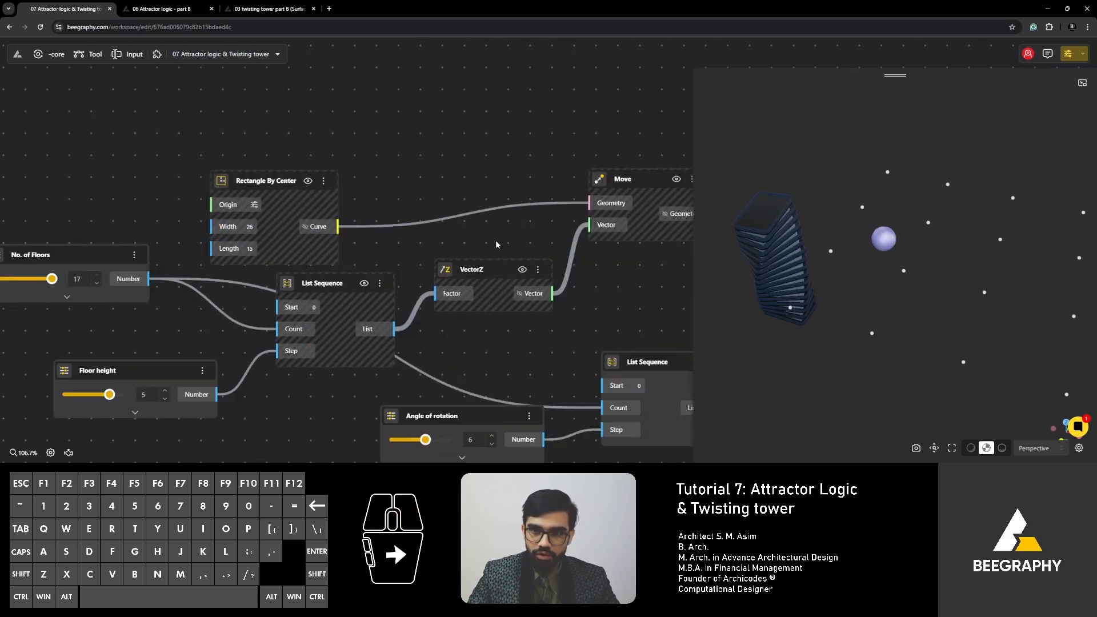
- Inspect the wiring from Rectangle By Center and List Sequence through VectorZ and Move, and select the Rectangle By Center node
right_click_drag(524, 244, 325, 259)
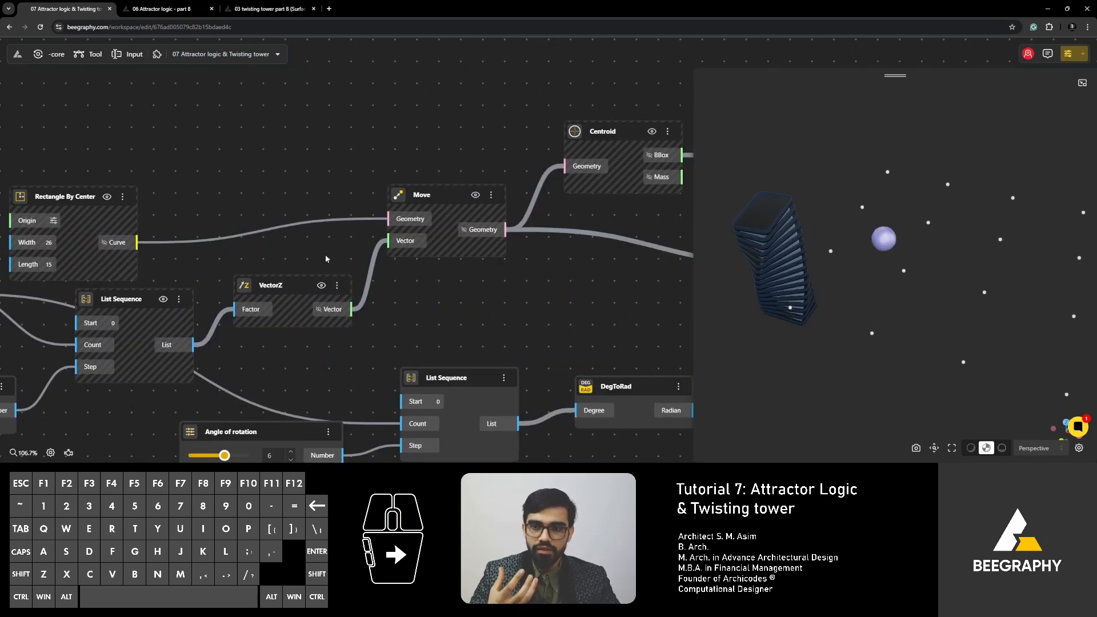
left_click_drag(196, 242, 294, 246)
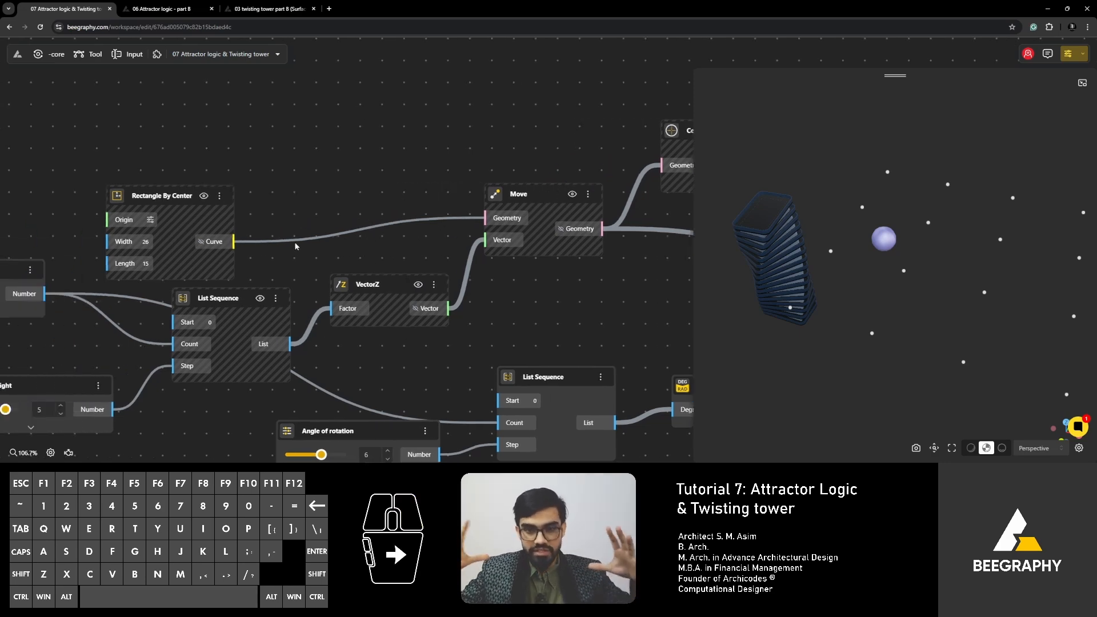
right_click_drag(295, 245, 325, 237)
scroll(326, 237, "down", 2)
left_click(235, 195)
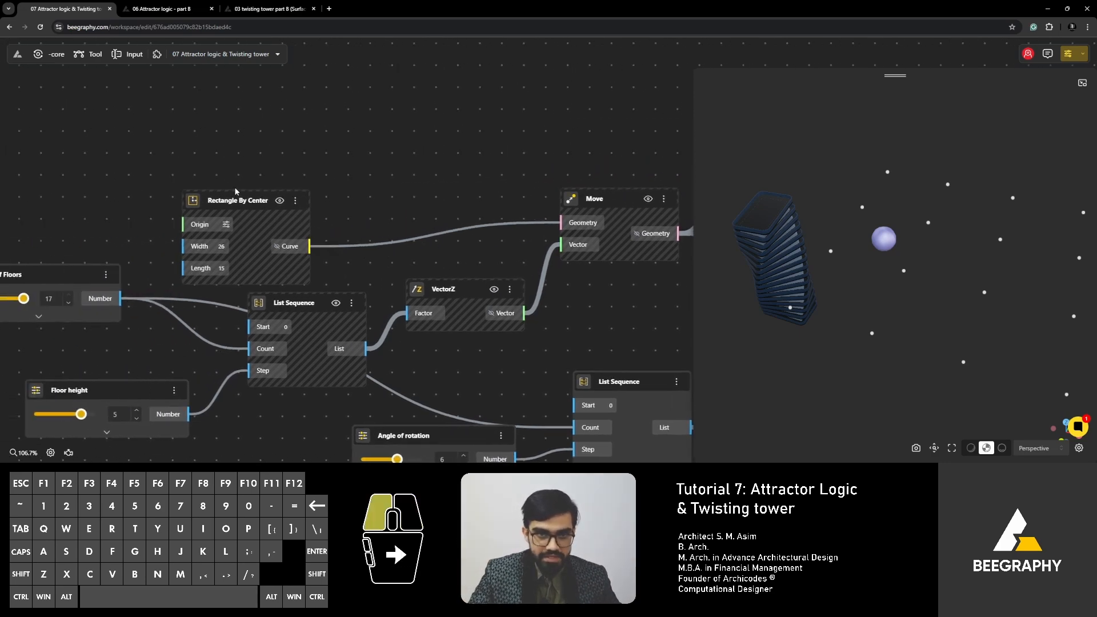
left_click_drag(306, 243, 214, 242)
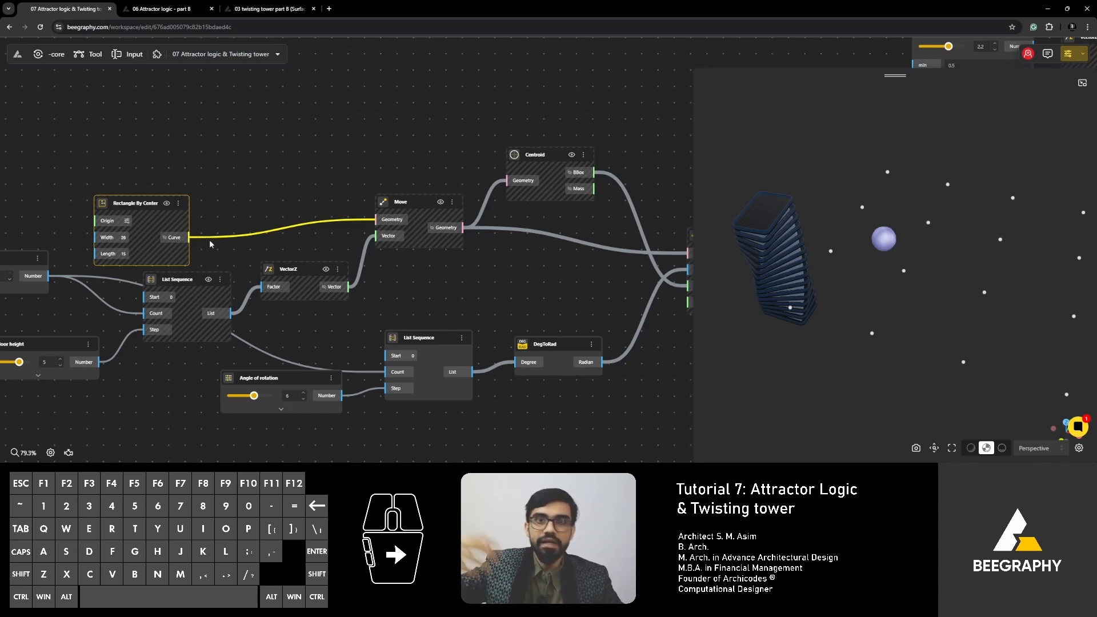
right_click_drag(229, 222, 254, 231)
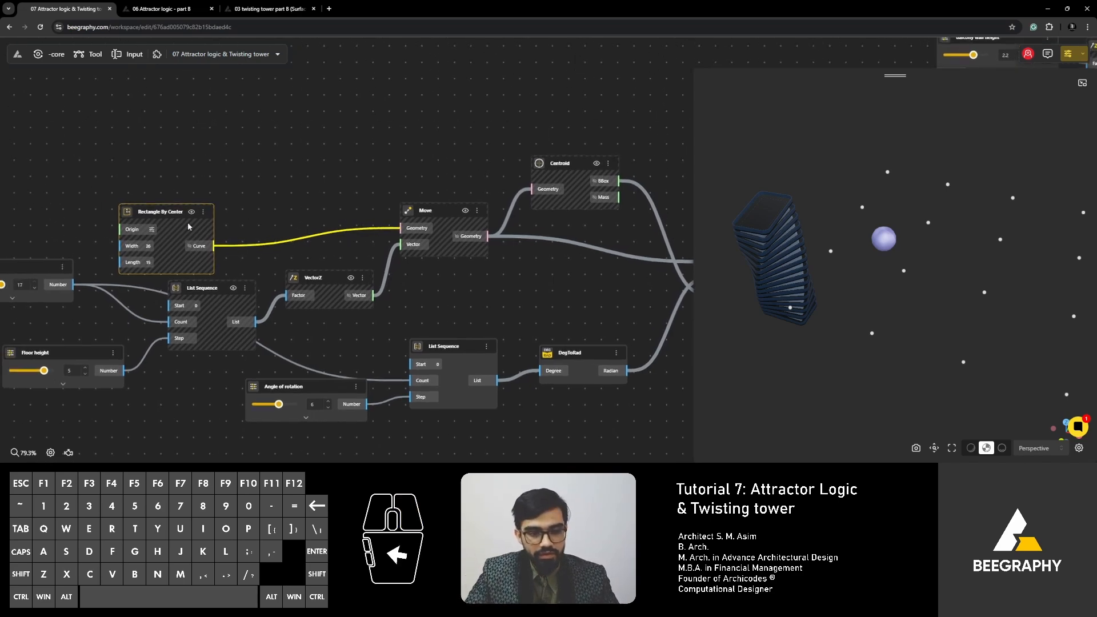
- Try shifting the tower by stepping the X value of Rectangle By Center's Origin to 14, and restore it to 0
left_click_drag(149, 220, 171, 205)
scroll(128, 213, "up", 4)
right_click_drag(127, 213, 203, 218)
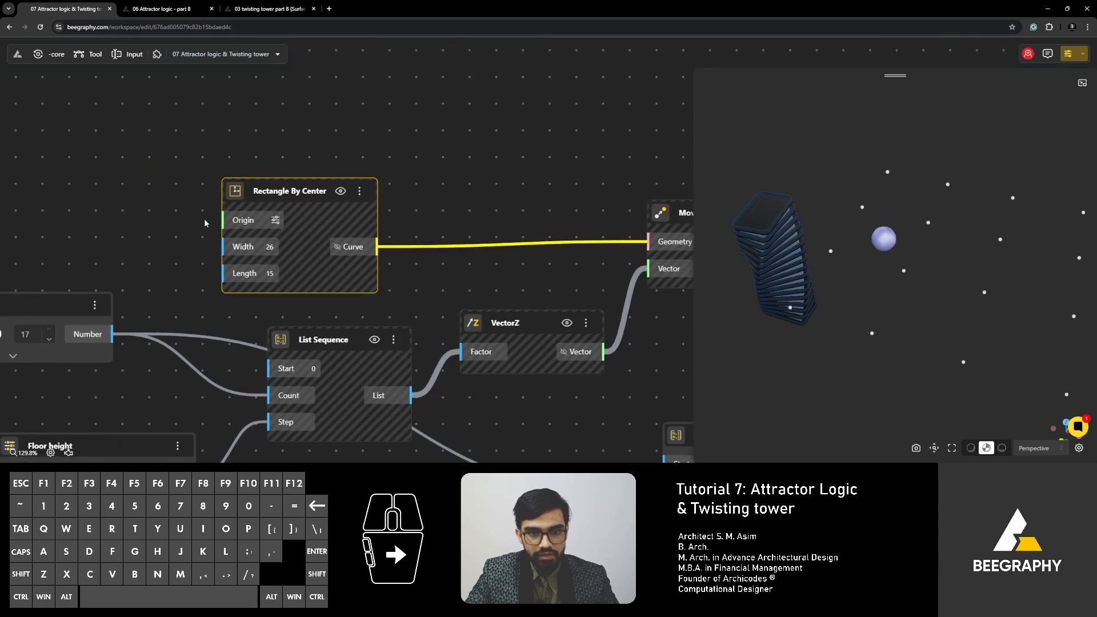
scroll(206, 221, "up", 1)
left_click_drag(277, 191, 287, 198)
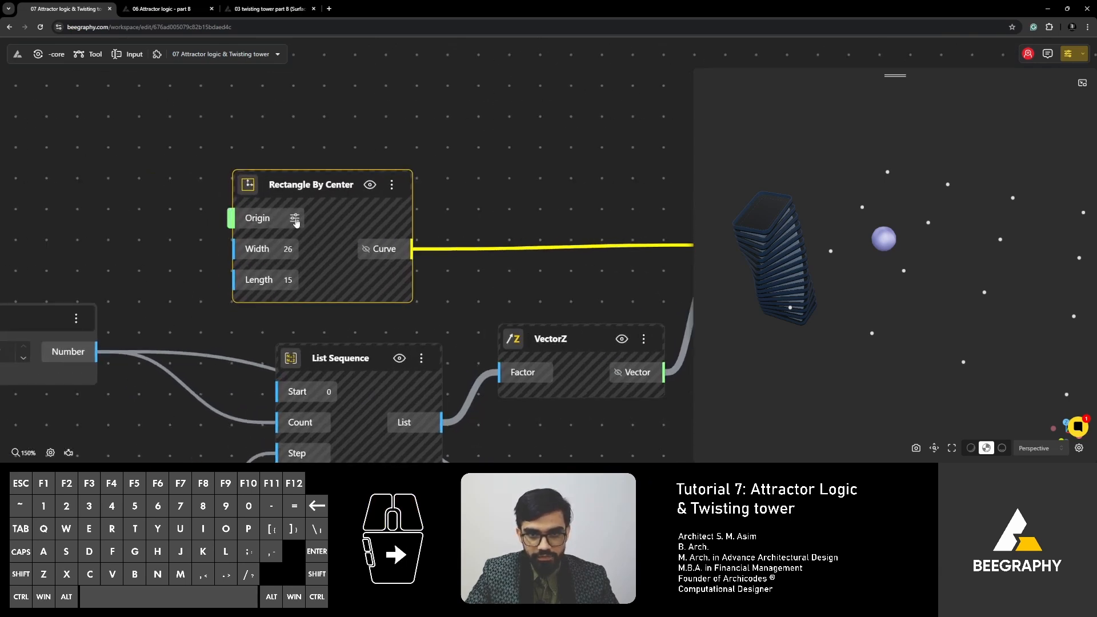
left_click(295, 220)
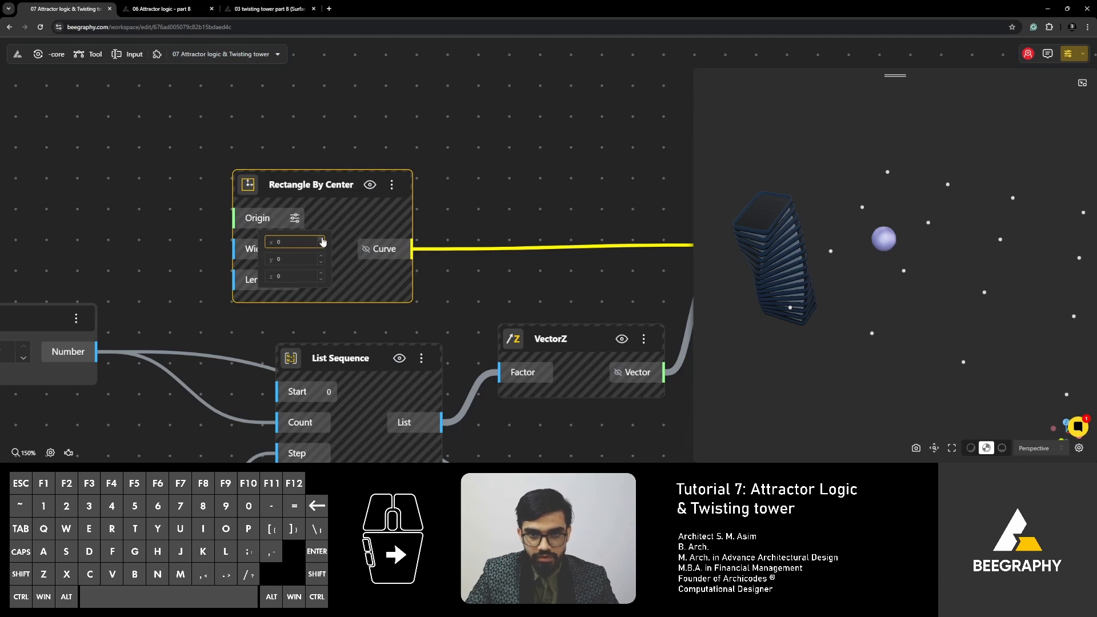
left_click(323, 241)
left_click(323, 240)
left_click(323, 240)
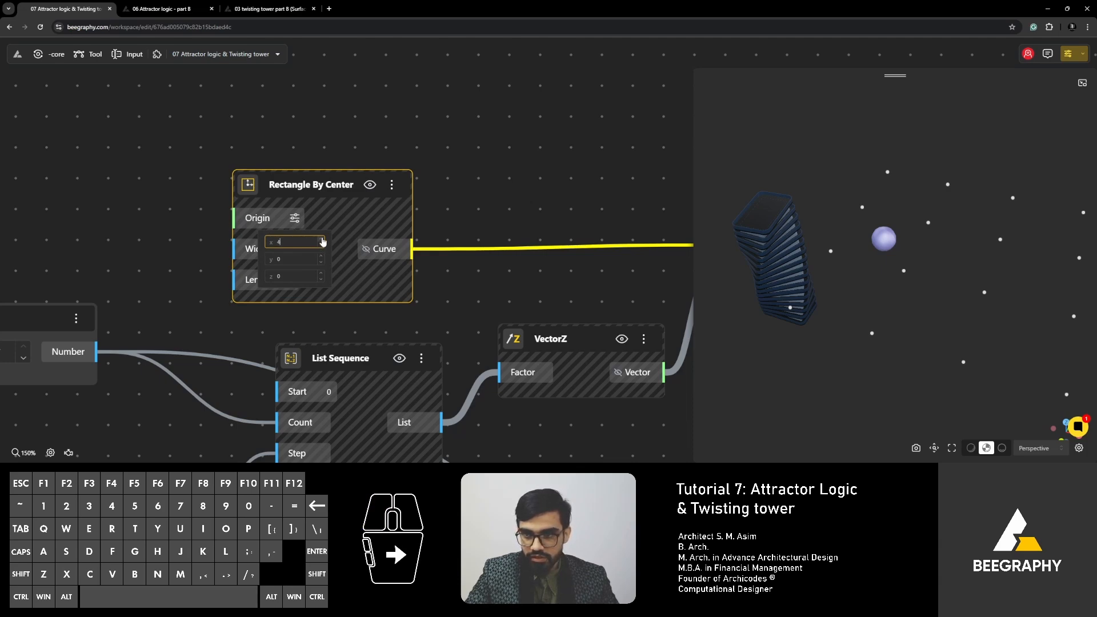
left_click(322, 240)
left_click(322, 240)
left_click(320, 239)
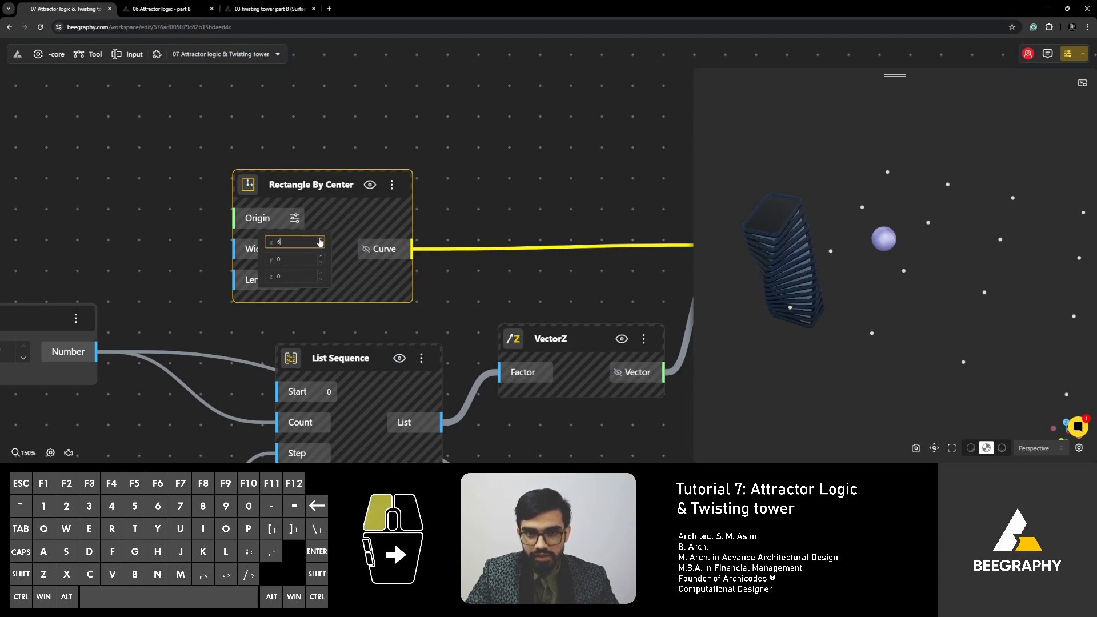
left_click(320, 239)
left_click(320, 239)
left_click(320, 239)
left_click(320, 239)
left_click(320, 239)
left_click(320, 239)
left_click(320, 239)
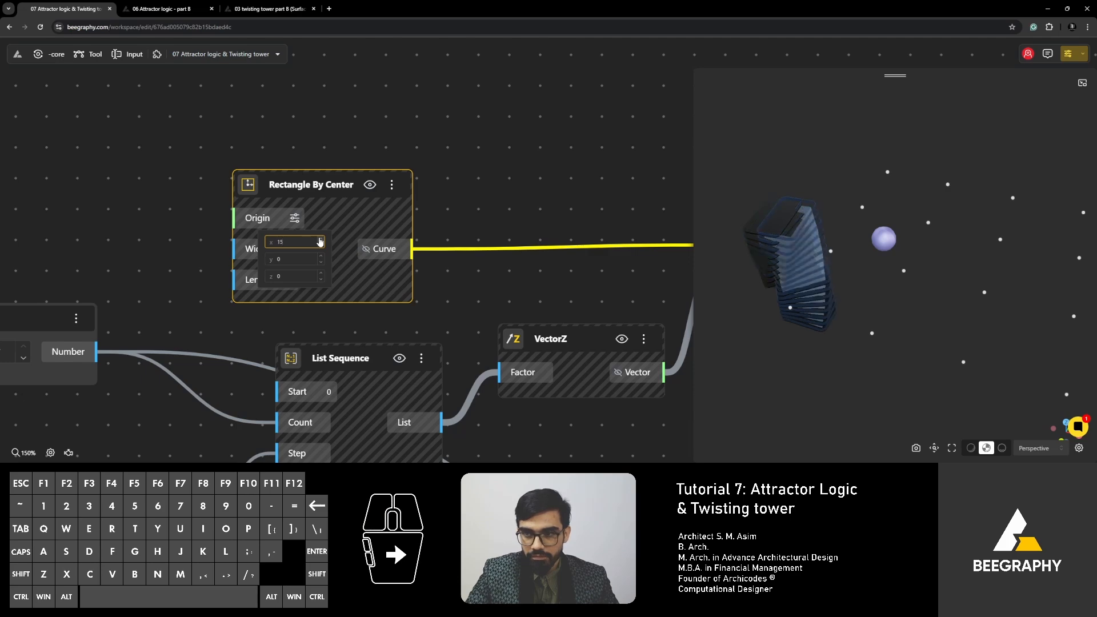
left_click(321, 239)
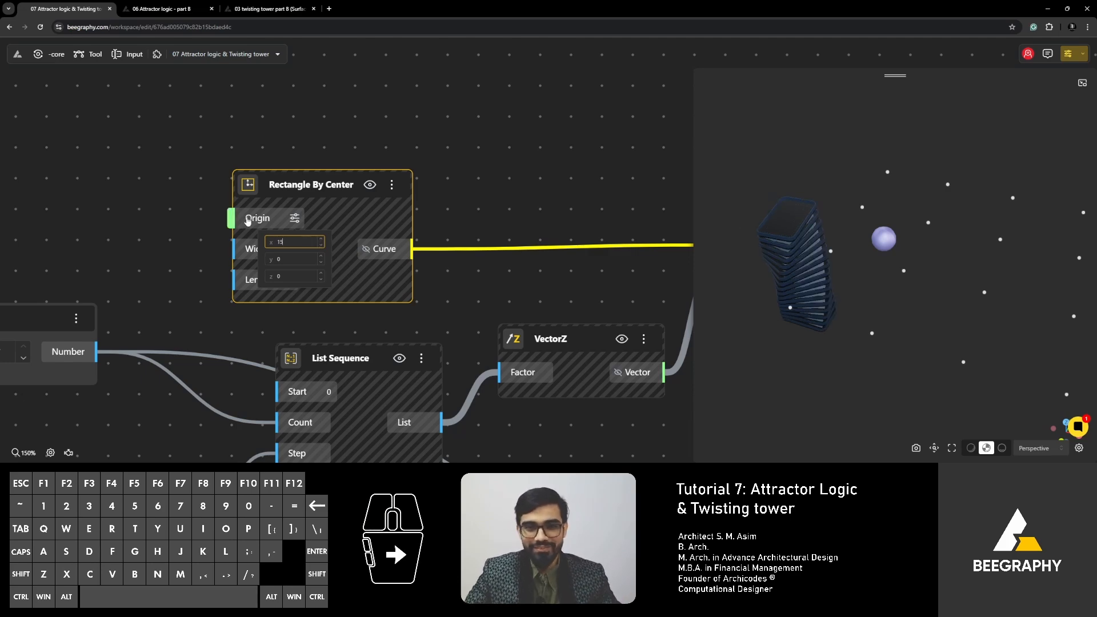
left_click(321, 240)
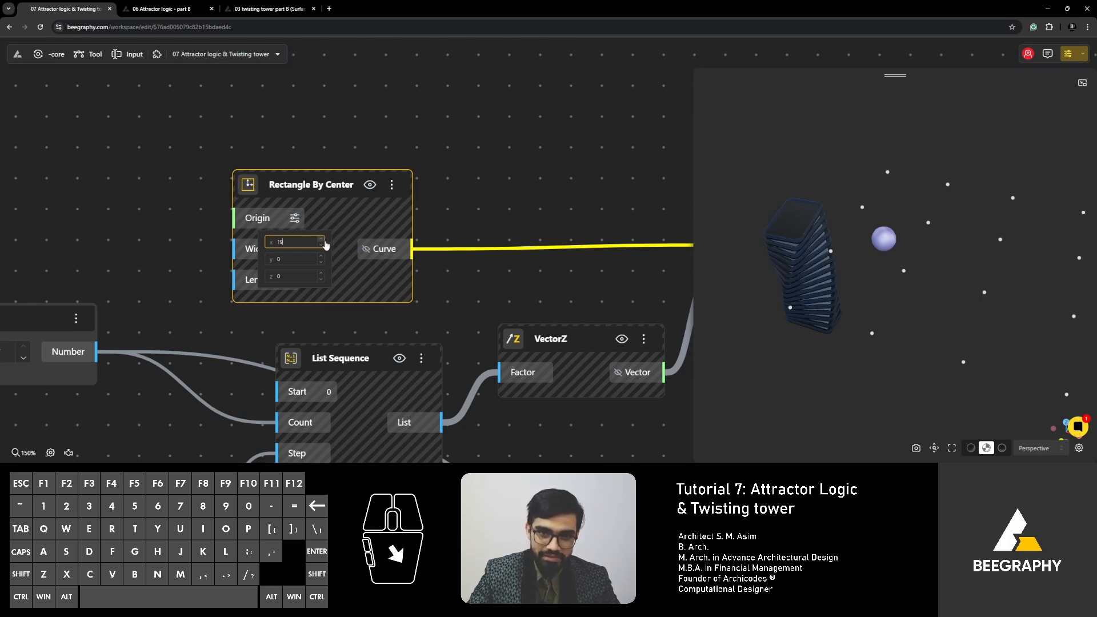
left_click(320, 245)
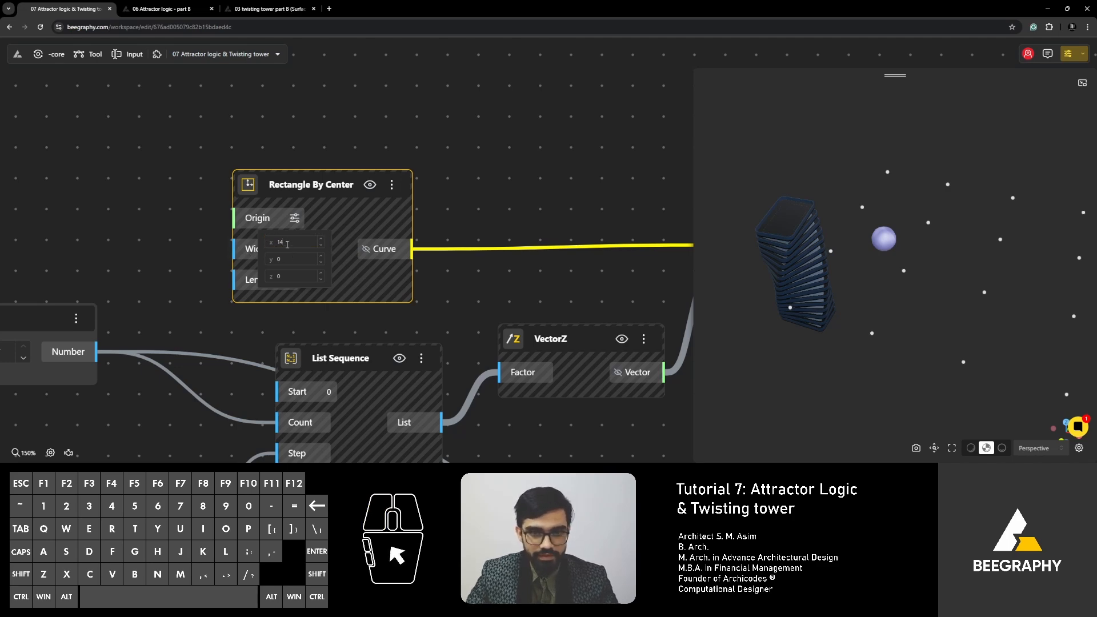
left_click(292, 239)
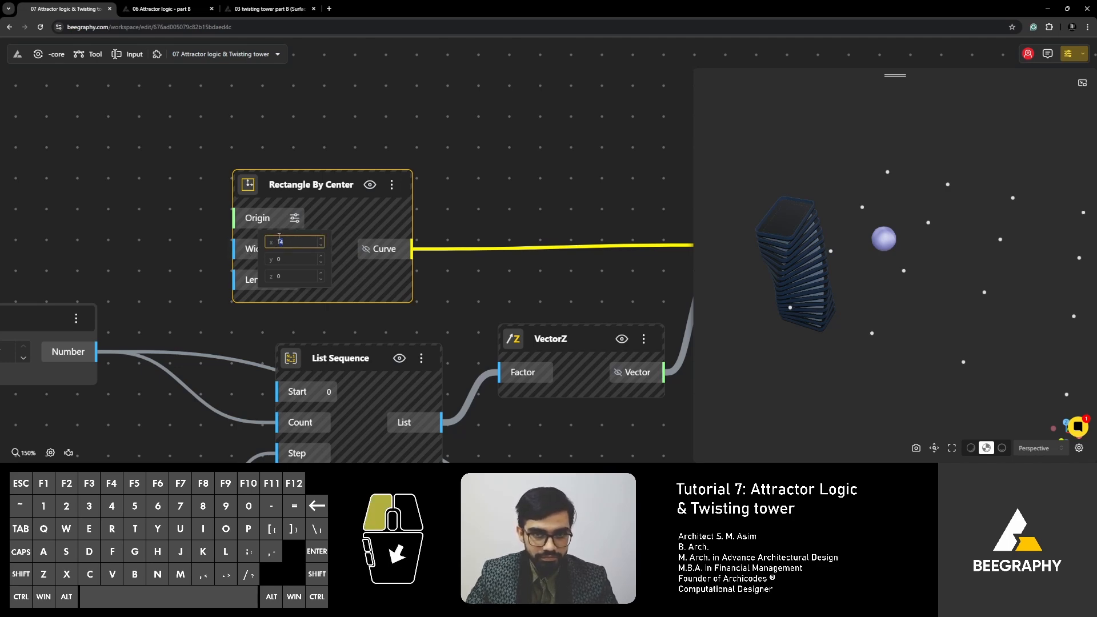
left_click(162, 212)
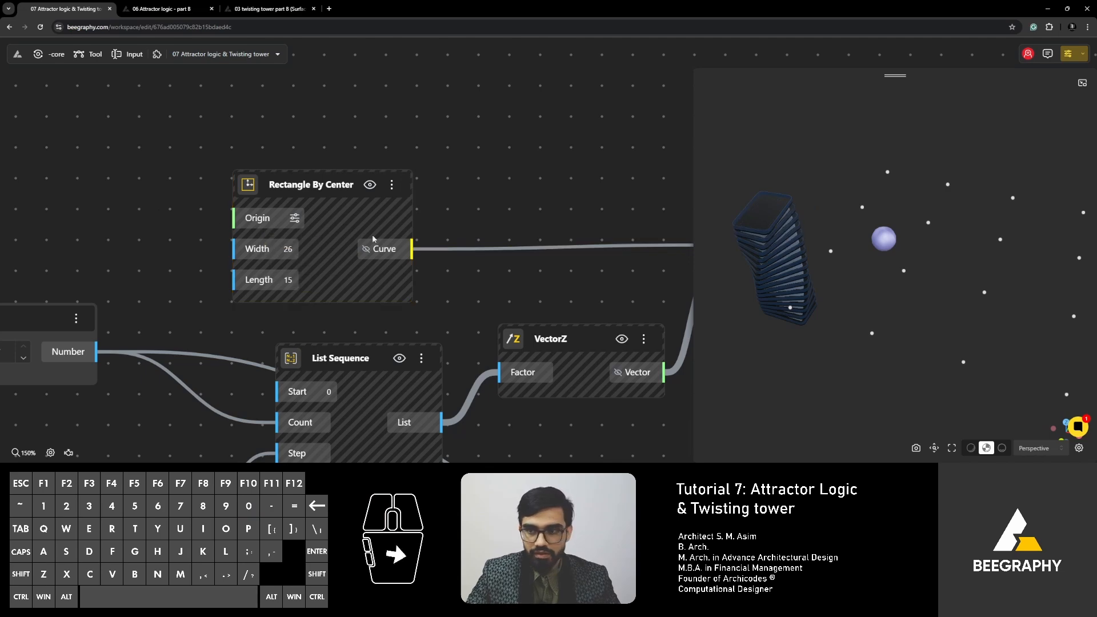
- Examine the tower model and follow its graph from the Move and Rotate nodes to the balcony and slab outputs
scroll(780, 352, "down", 1)
right_click_drag(806, 358, 790, 361)
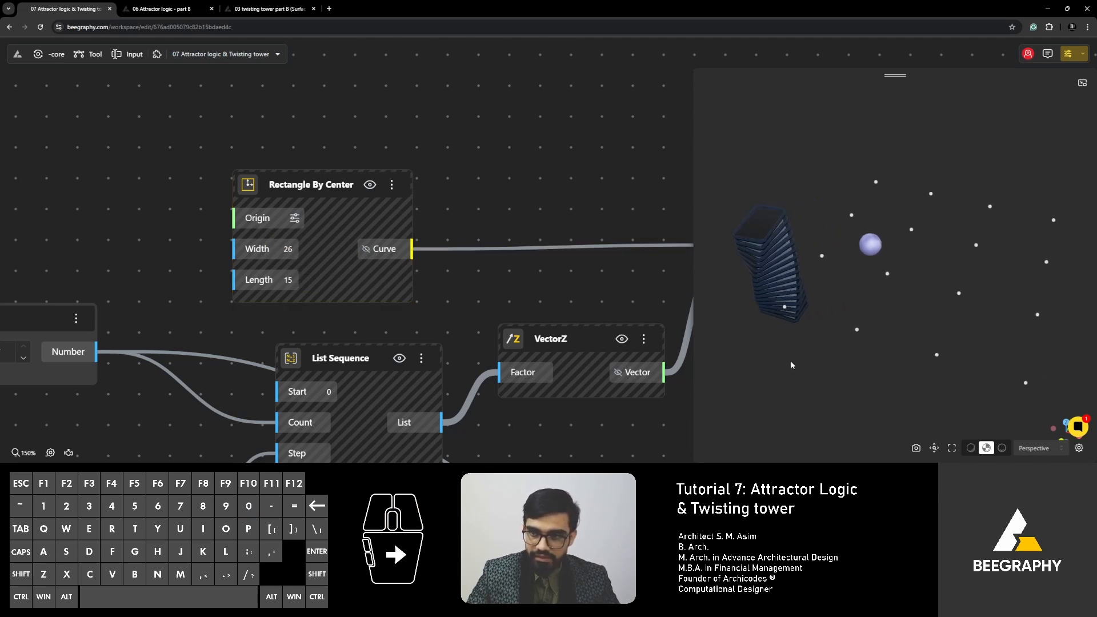
mouse_move(790, 361)
left_mouse_down()
mouse_move(833, 345)
mouse_move(785, 342)
left_mouse_up()
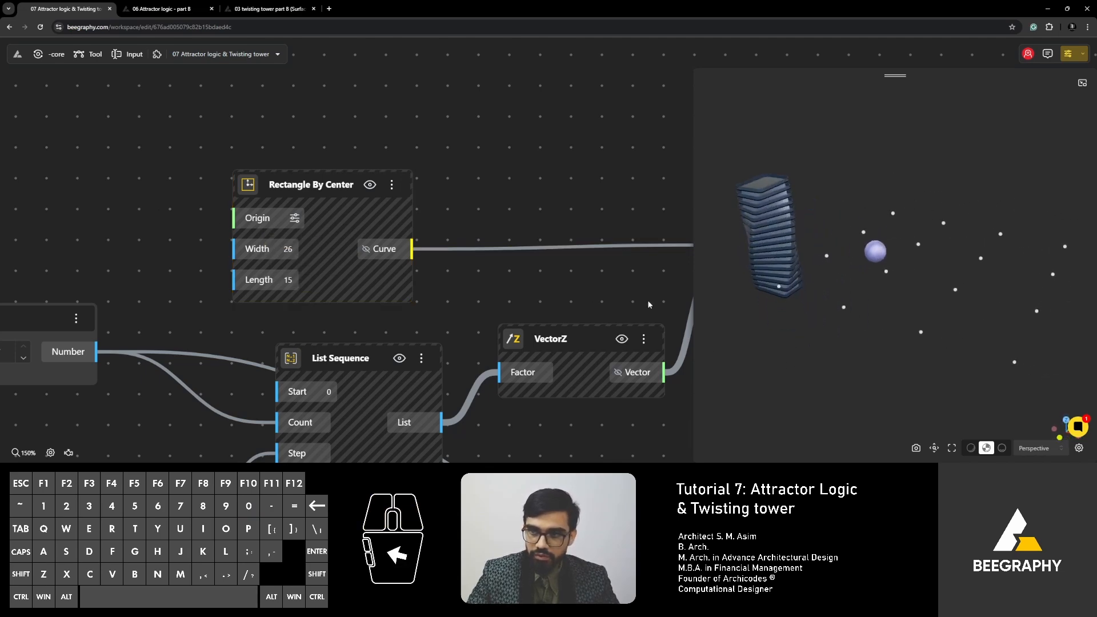
scroll(515, 273, "down", 3)
right_click_drag(516, 273, 397, 290)
right_click_drag(526, 344, 321, 341)
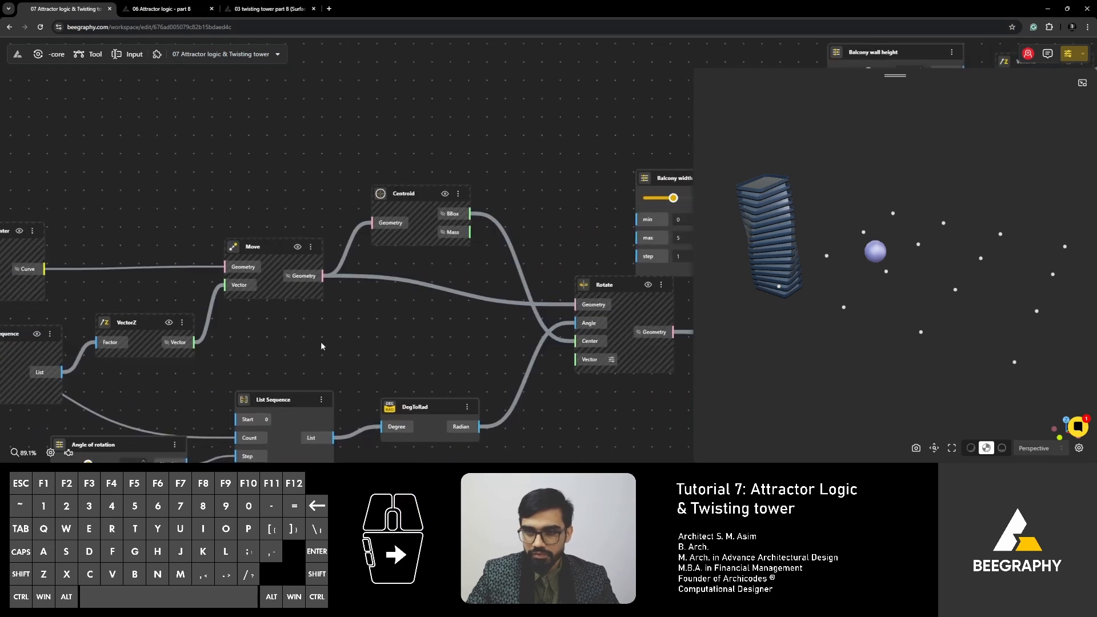
scroll(320, 342, "down", 2)
right_click_drag(454, 322, 203, 355)
right_click_drag(367, 335, 137, 341)
right_click_drag(470, 327, 281, 324)
right_click_drag(491, 288, 316, 283)
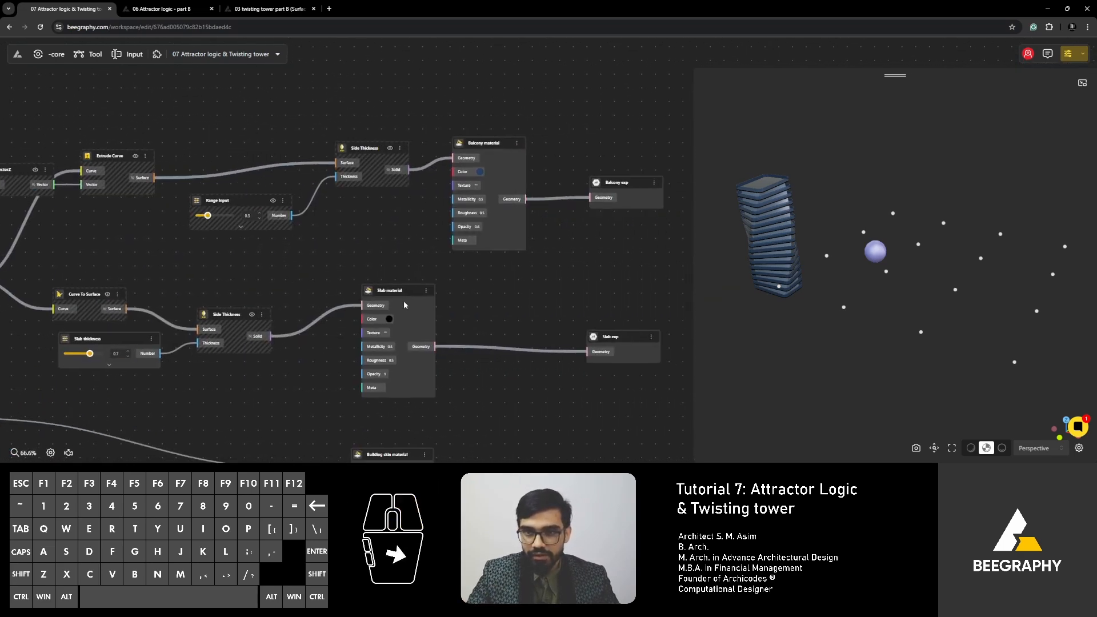
mouse_move(495, 321)
right_mouse_down()
mouse_move(482, 324)
mouse_move(544, 312)
right_mouse_up()
right_click_drag(196, 310, 385, 290)
- Set the tower's No. of Floors to 11
scroll(385, 290, "down", 2)
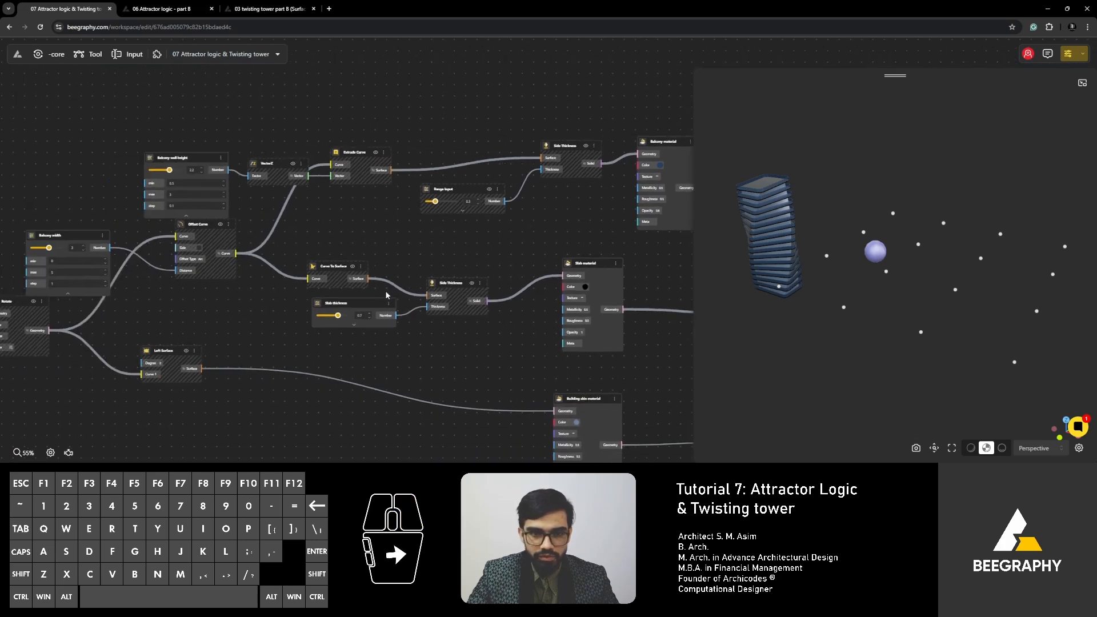
scroll(135, 272, "up", 3)
right_click_drag(135, 273, 404, 280)
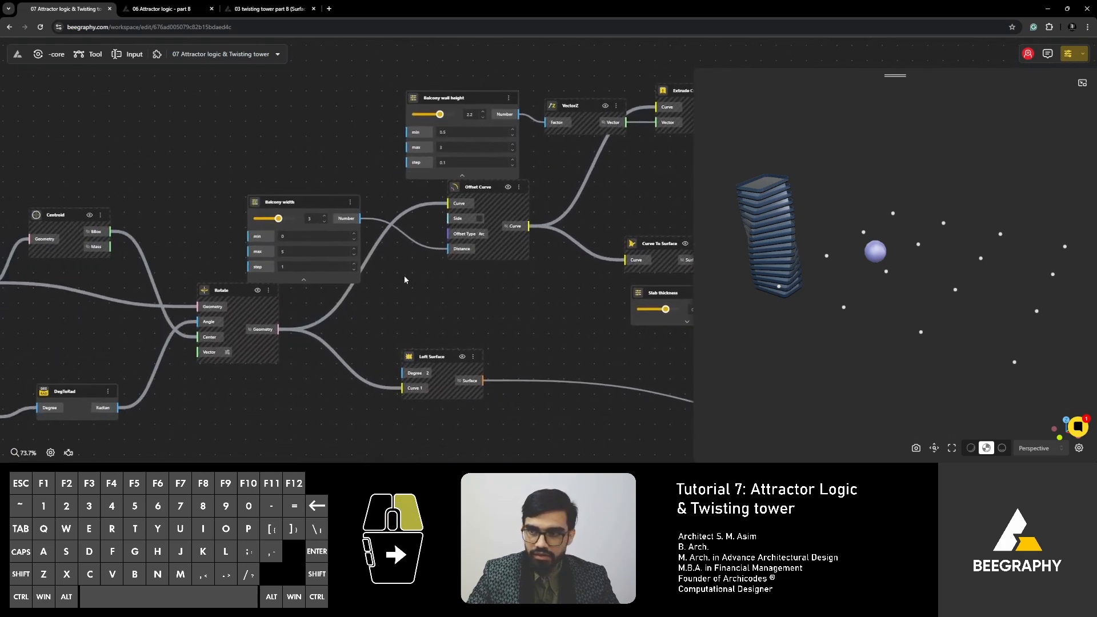
right_click_drag(312, 284, 492, 261)
right_click_drag(316, 314, 398, 292)
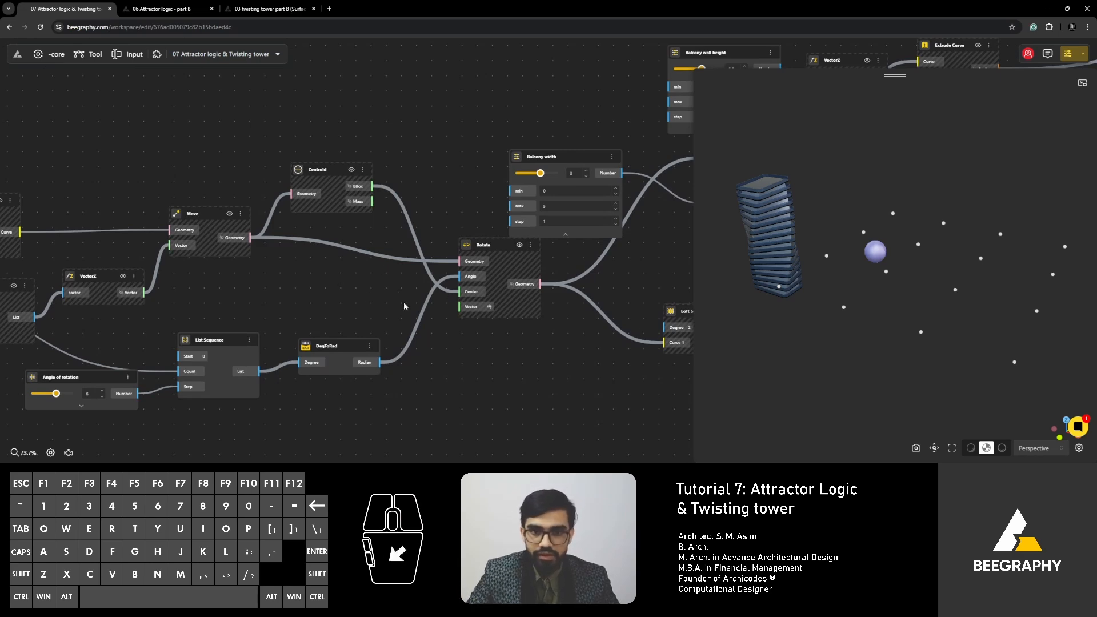
right_click_drag(318, 309, 489, 248)
right_click_drag(227, 300, 373, 286)
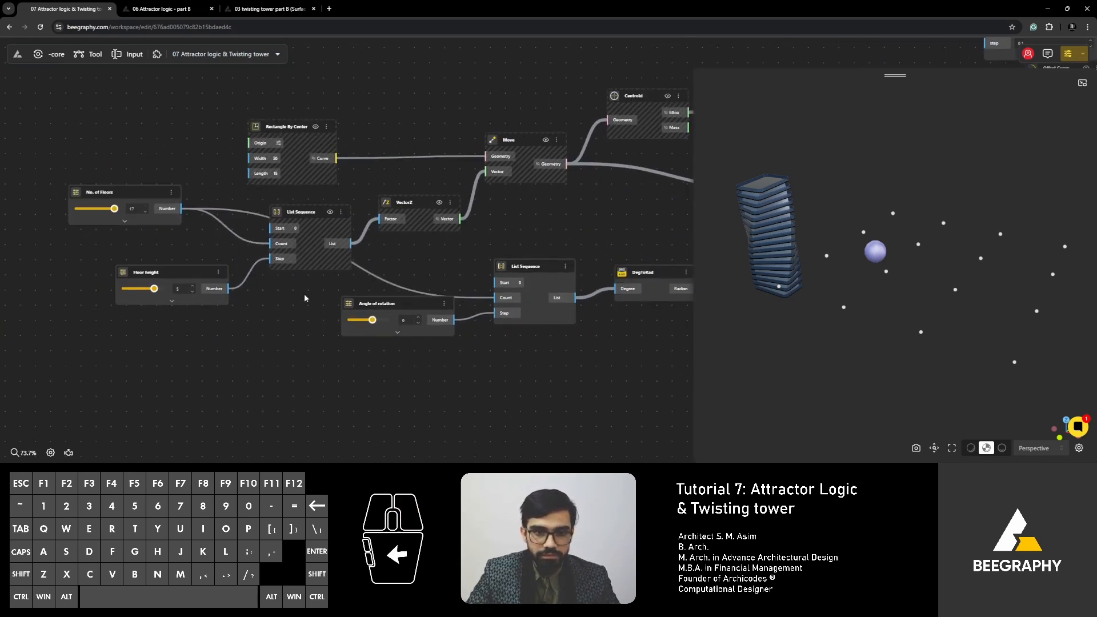
left_click(390, 305)
left_click(122, 191)
left_click_drag(114, 210, 101, 209)
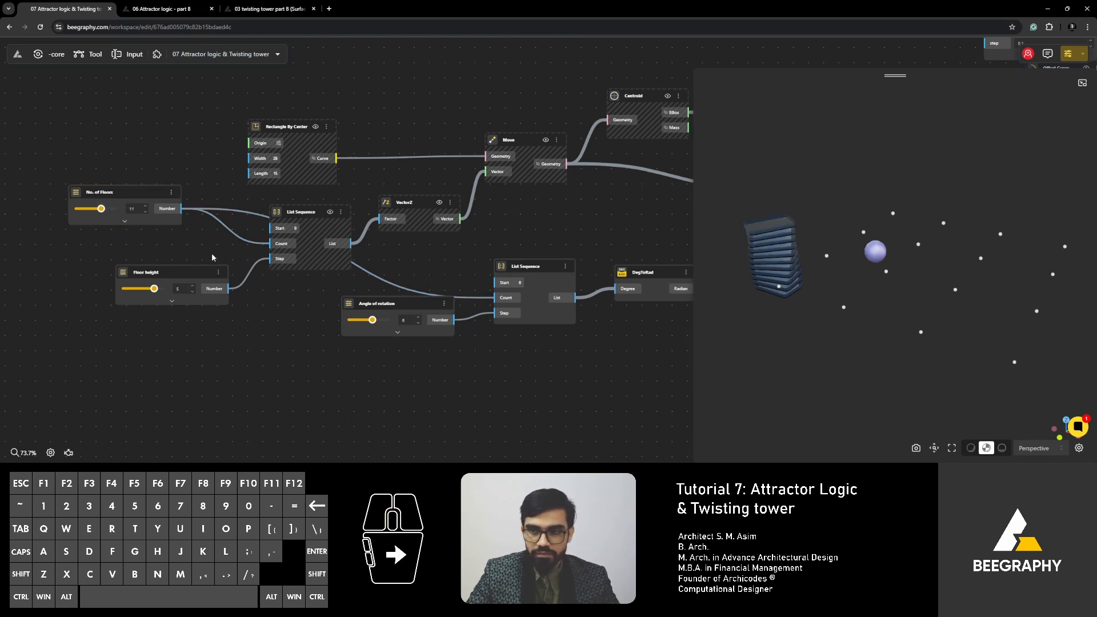
- Move the Rectangle By Center node slightly farther from List Sequence and look at the shortened tower from above
right_click_drag(410, 262, 302, 365)
left_click_drag(176, 231, 165, 219)
scroll(269, 213, "down", 2)
right_click_drag(263, 244, 284, 132)
scroll(283, 167, "down", 2)
left_click_drag(918, 318, 895, 364)
scroll(258, 238, "up", 6)
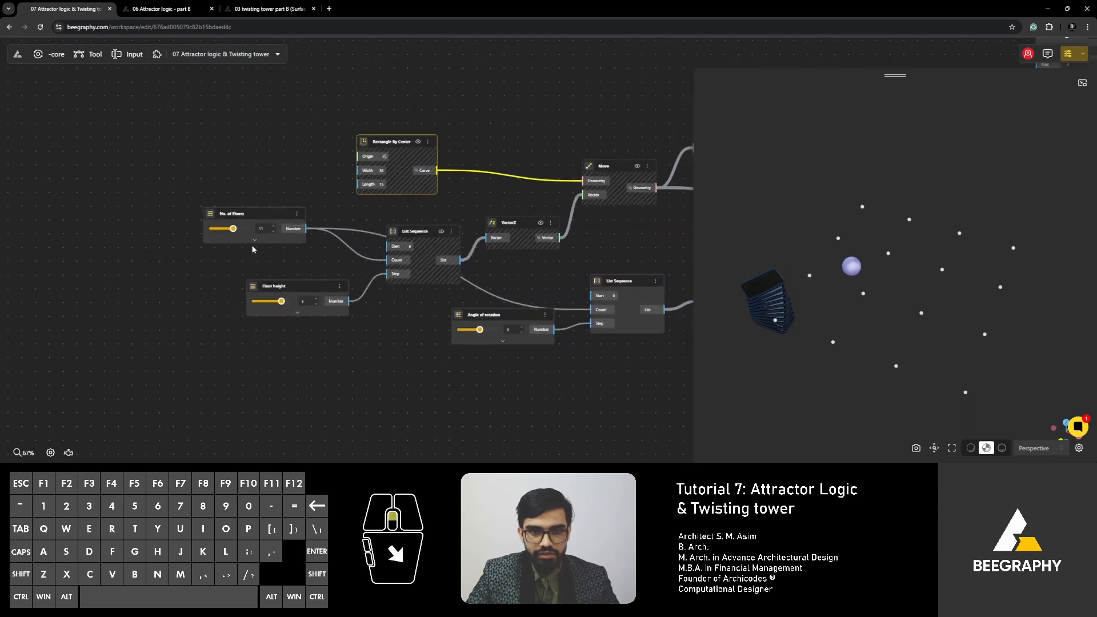
- Set the range input shared by Square Grid's X Count and Y Count to 3
scroll(239, 184, "down", 4)
right_click_drag(320, 264, 186, 84)
right_click_drag(449, 323, 297, 234)
scroll(285, 335, "up", 2)
right_click_drag(282, 328, 343, 255)
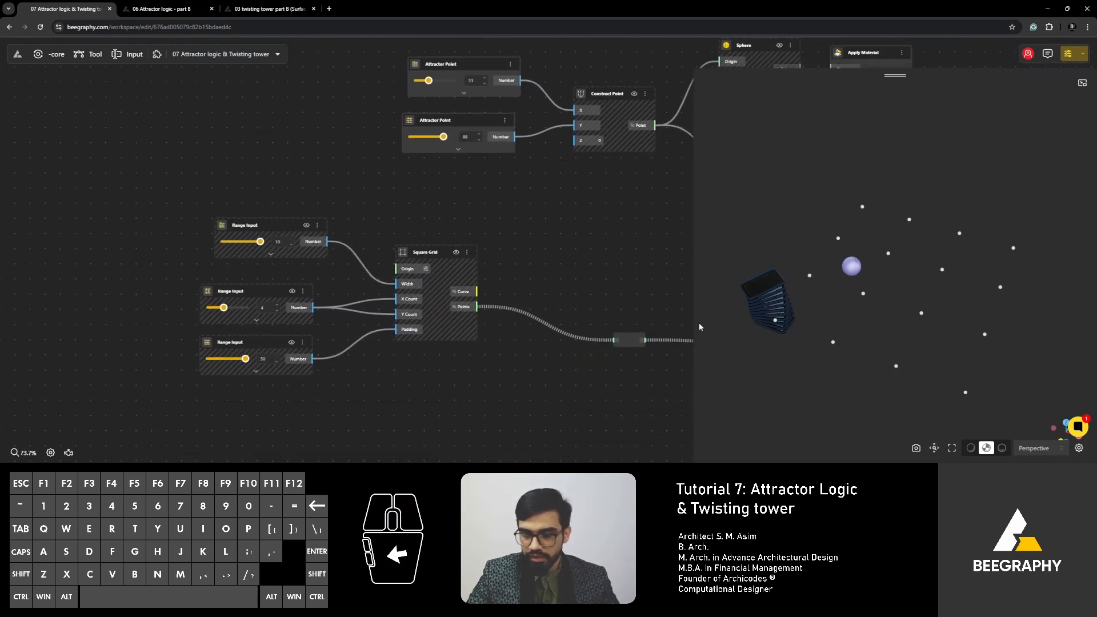
scroll(214, 307, "up", 4)
left_click_drag(228, 310, 223, 311)
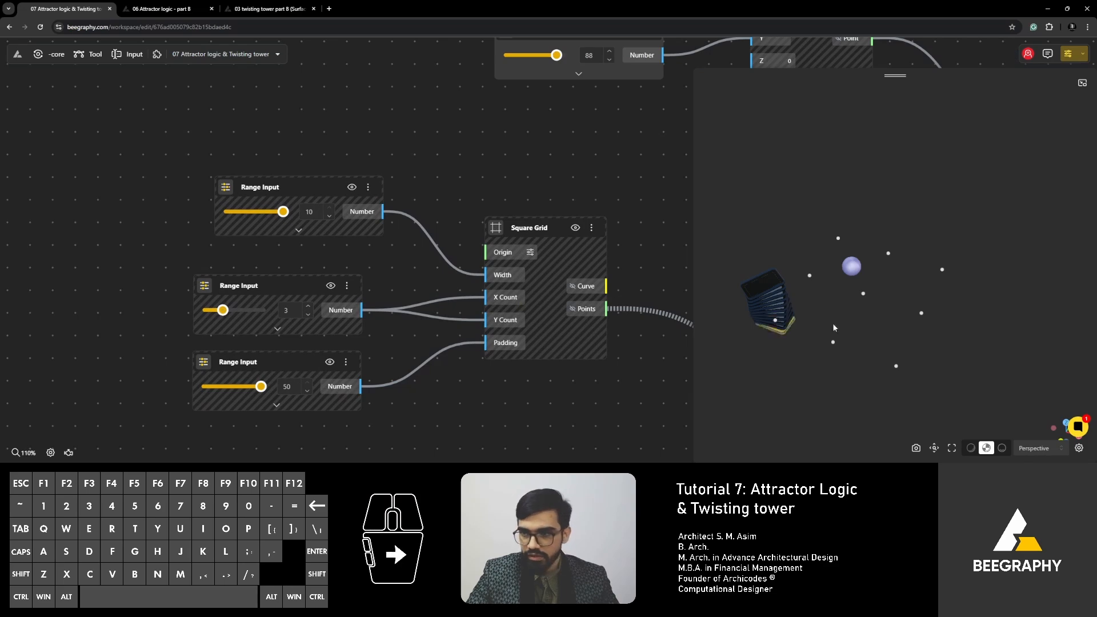
- Return to the tower graph and move the Rectangle By Center node farther above List Sequence, closer to the Move node
scroll(351, 153, "down", 5)
right_click_drag(337, 195, 185, 358)
scroll(328, 262, "down", 4)
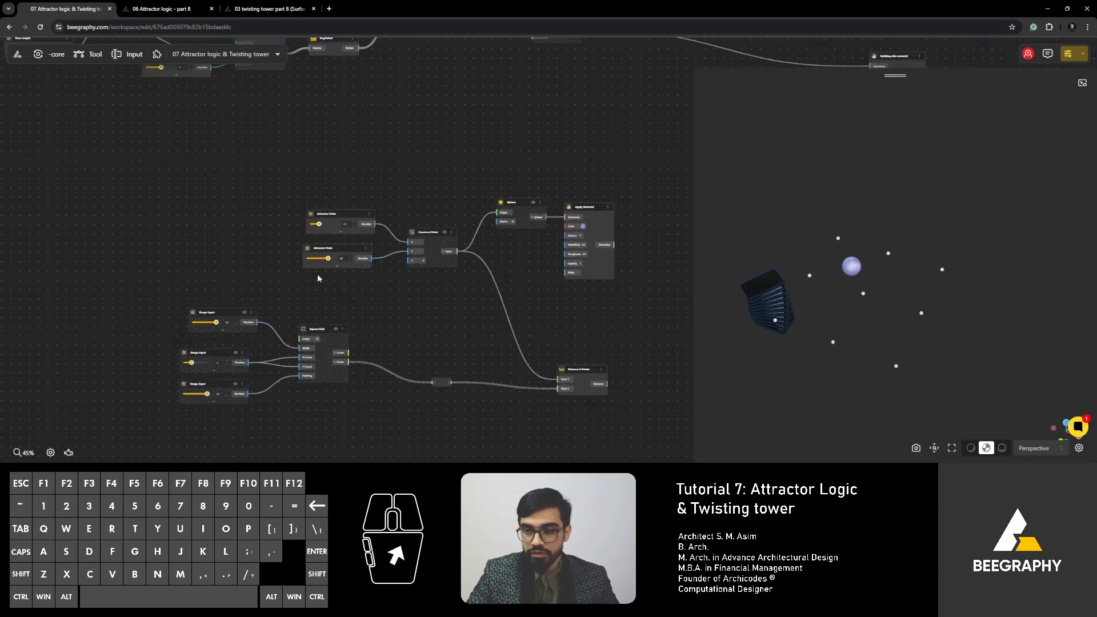
right_click_drag(380, 91, 296, 264)
right_click_drag(342, 149, 348, 252)
scroll(271, 289, "up", 3)
right_click_drag(270, 289, 446, 271)
right_click_drag(299, 298, 360, 292)
key("Escape")
right_click_drag(428, 301, 509, 302)
scroll(422, 283, "up", 3)
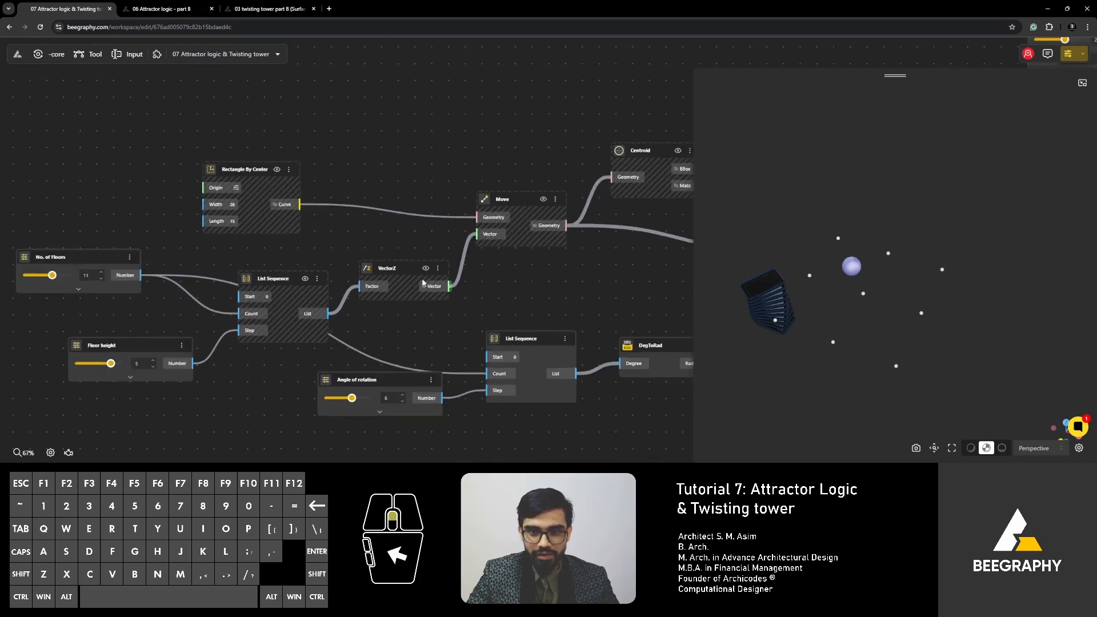
scroll(423, 282, "up", 3)
left_click_drag(282, 159, 355, 129)
scroll(321, 160, "up", 5)
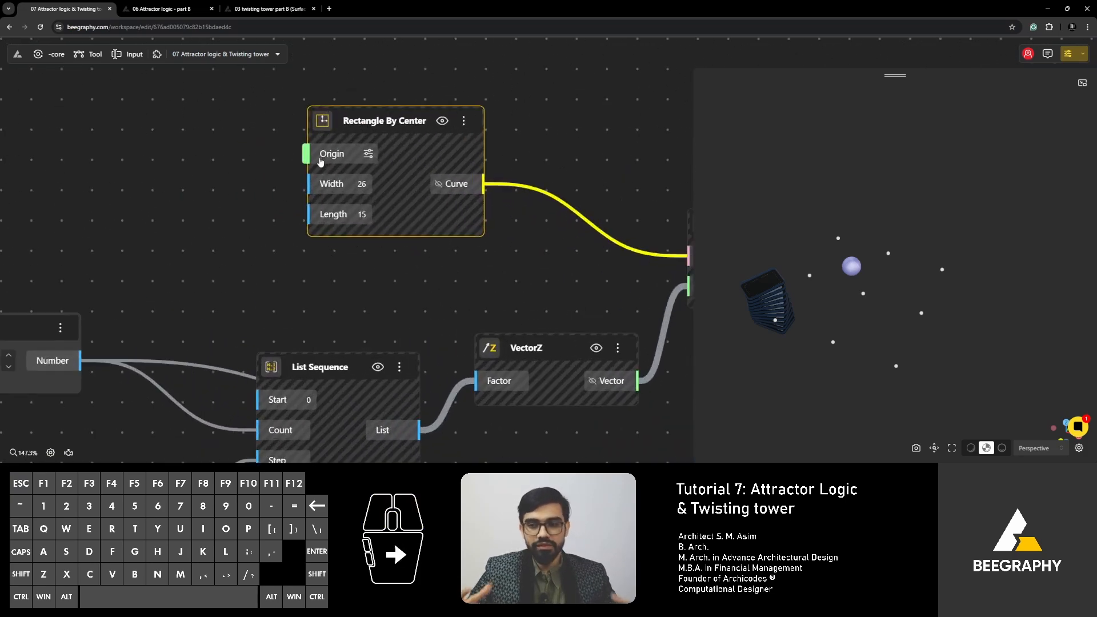
- Select the relay node on Square Grid's Points wire to highlight the grid points in the 3D view
scroll(319, 162, "down", 10)
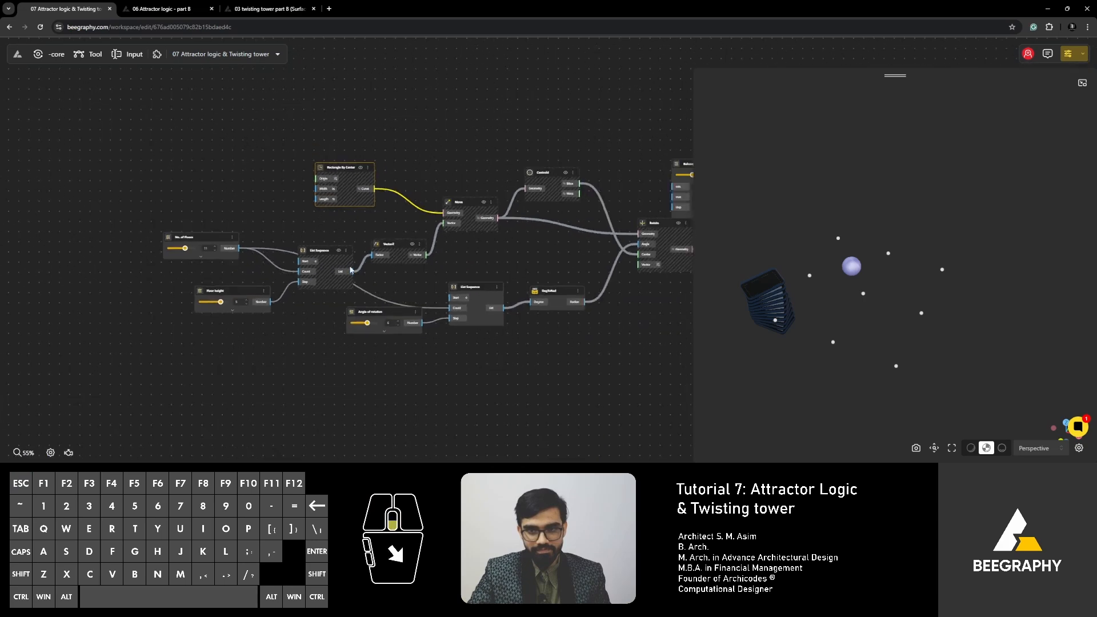
right_click_drag(396, 305, 343, 207)
right_click_drag(432, 328, 353, 225)
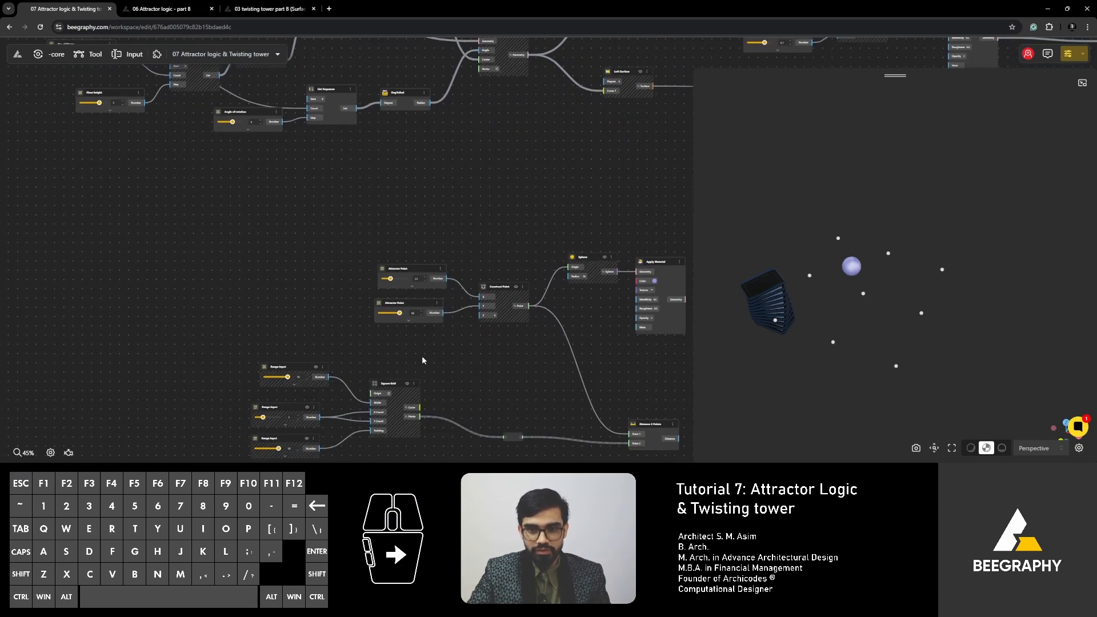
right_click_drag(422, 360, 417, 287)
scroll(390, 336, "up", 4)
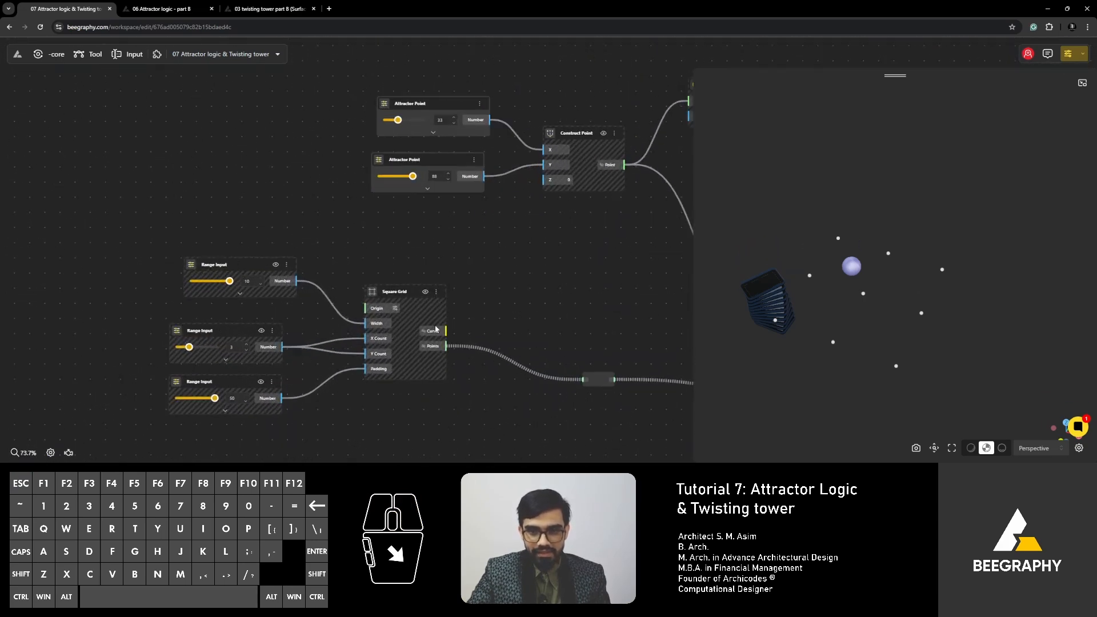
scroll(470, 367, "up", 4)
right_click_drag(661, 380, 482, 323)
left_click(500, 327)
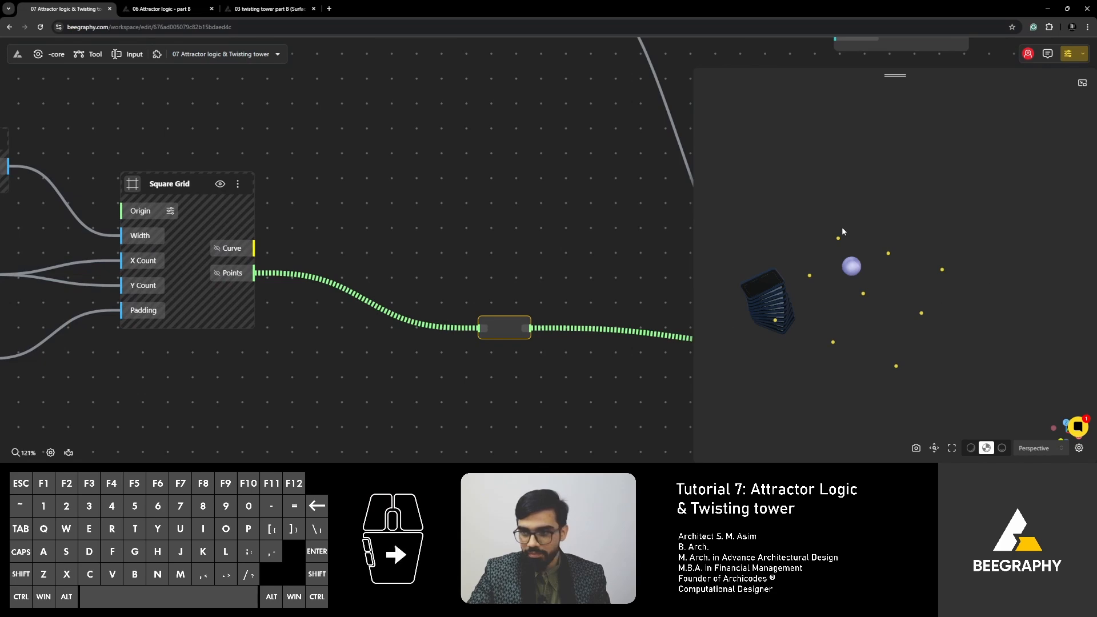
- Connect Square Grid's Points output to the Origin input of Rectangle By Center
left_click_drag(505, 324, 434, 239)
scroll(273, 265, "down", 4)
right_click_drag(291, 217, 397, 413)
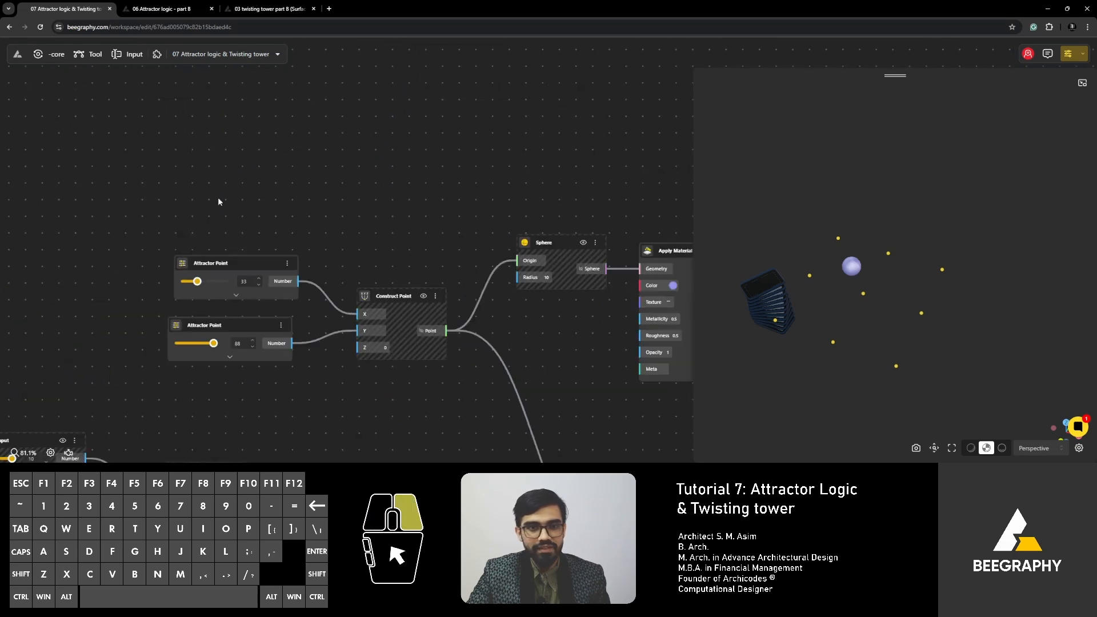
right_click_drag(218, 199, 298, 408)
right_click_drag(320, 246, 514, 394)
right_click_drag(131, 189, 402, 298)
right_click_drag(224, 296, 316, 273)
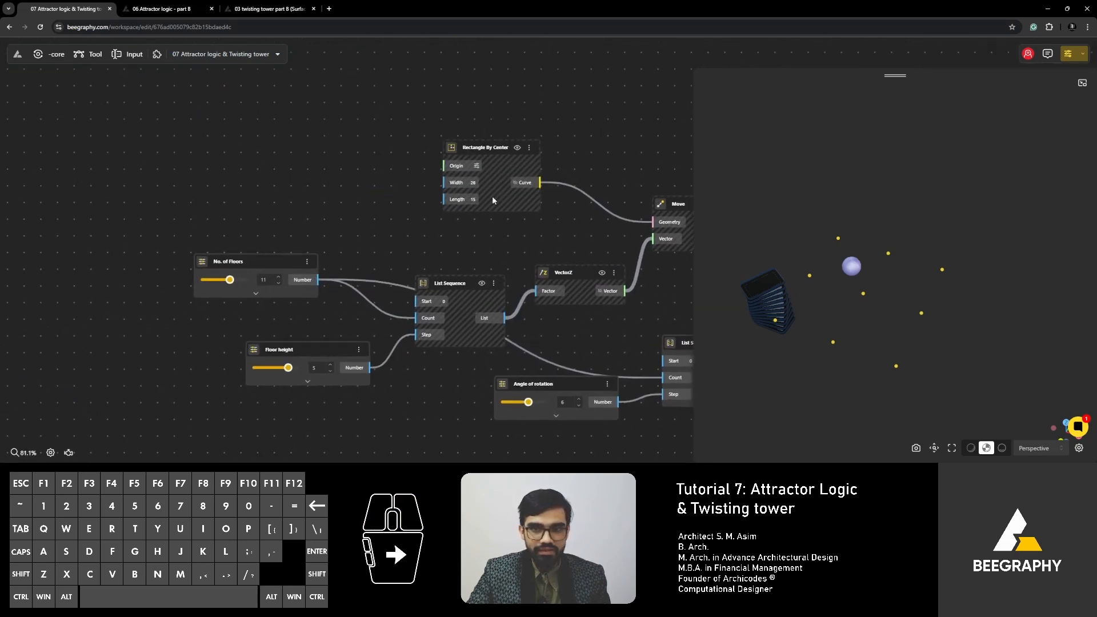
left_click_drag(488, 154, 379, 404)
scroll(372, 166, "down", 8)
scroll(366, 248, "down", 4)
scroll(513, 314, "up", 1)
scroll(537, 347, "up", 3)
scroll(509, 375, "up", 10)
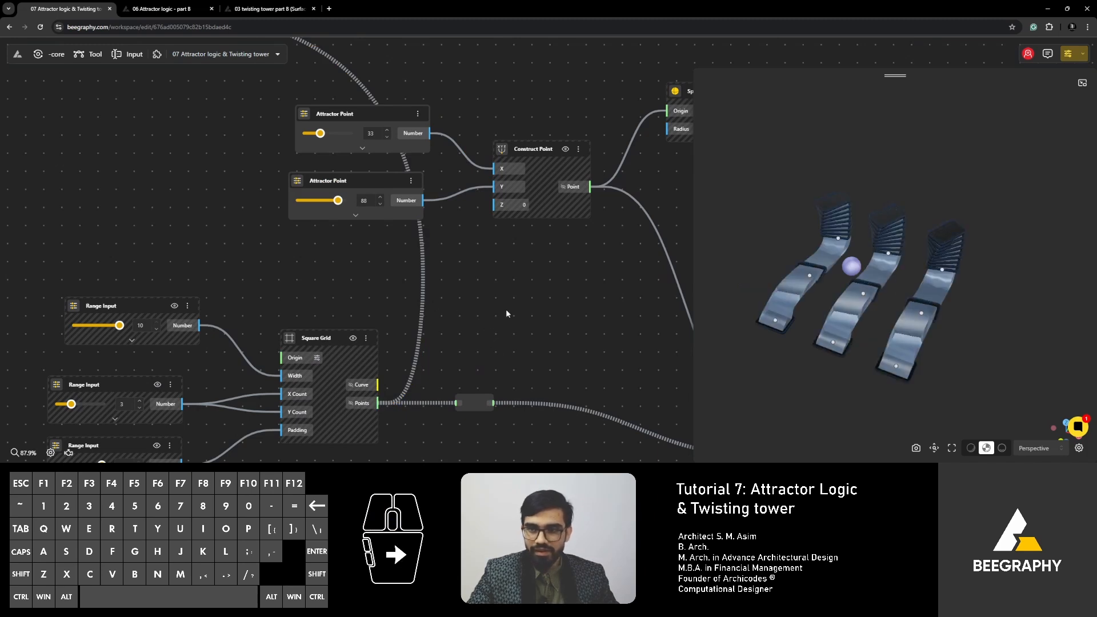
- Orbit around the generated geometry in the 3D view to inspect how the towers join between the grid points
right_click_drag(575, 304, 452, 312)
left_click_drag(880, 393, 820, 358)
scroll(826, 297, "up", 3)
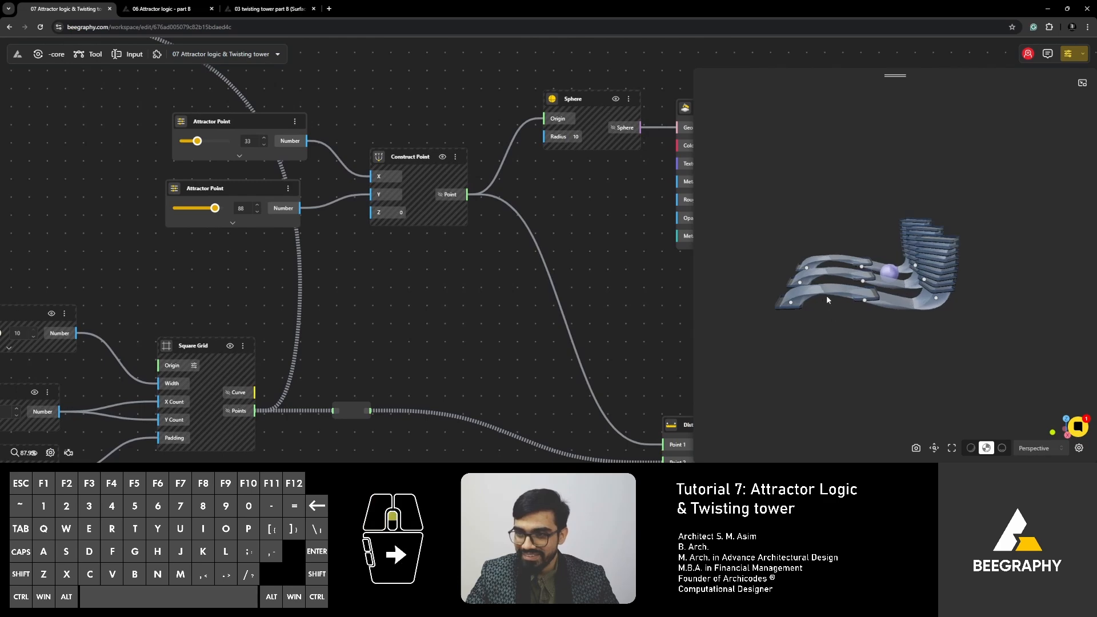
right_click_drag(809, 321, 802, 318)
left_click_drag(802, 318, 791, 323)
- Move the whole group of attractor-point and square-grid nodes alongside the tower graph, left of the No. of Floors input
scroll(352, 299, "down", 4)
scroll(378, 321, "down", 4)
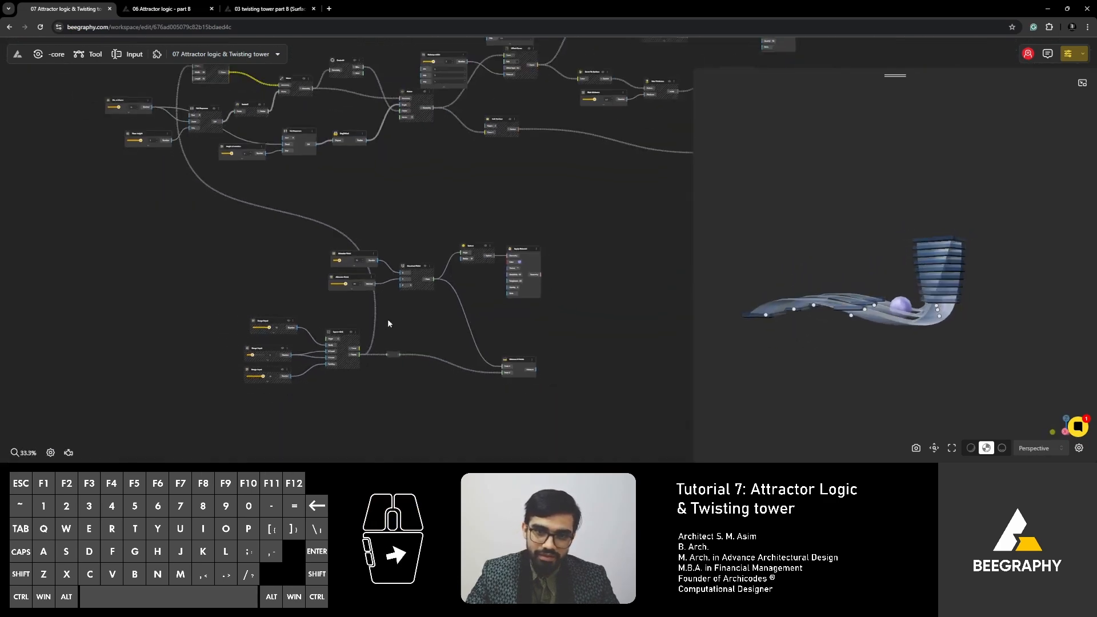
left_click_drag(571, 216, 191, 445)
left_click_drag(409, 274, 67, 83)
middle_click_drag(97, 197, 313, 316)
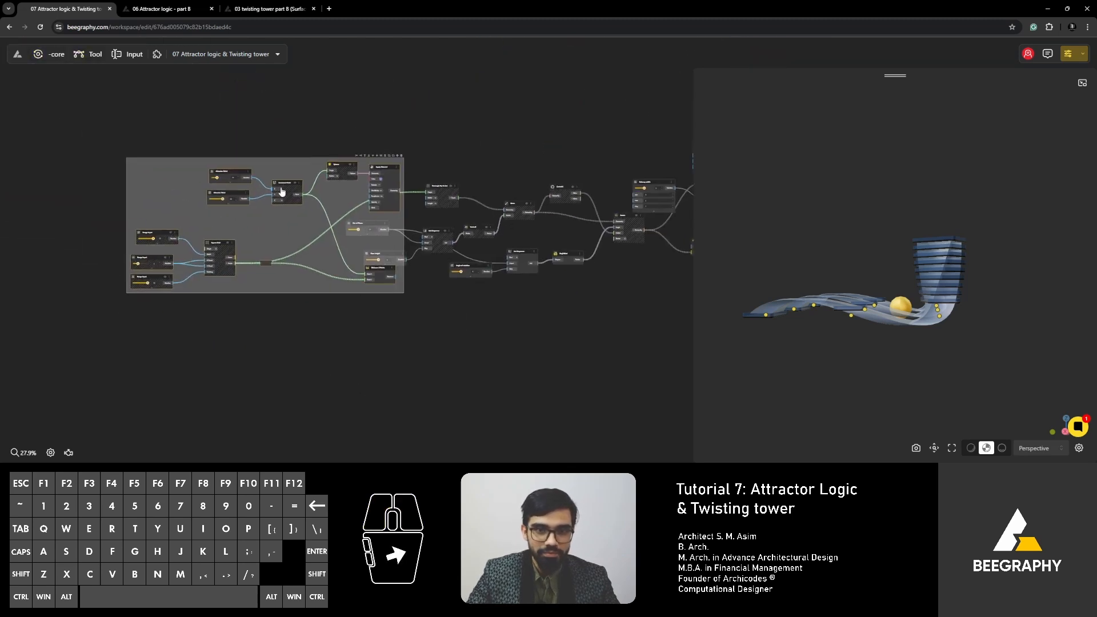
left_click_drag(281, 191, 180, 132)
left_click(234, 198)
scroll(222, 247, "up", 2)
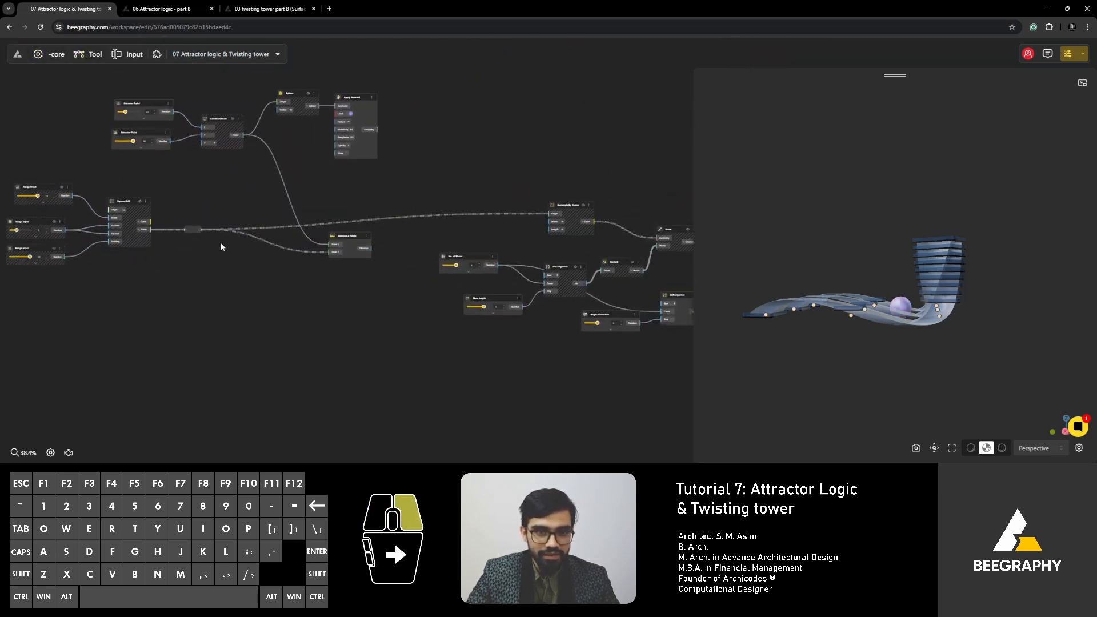
- Raise the relay beside Square Grid slightly and move Rectangle By Center a little left above List Sequence
mouse_move(197, 231)
left_mouse_down()
mouse_move(184, 205)
mouse_move(208, 223)
left_mouse_up()
right_click_drag(526, 210, 461, 234)
scroll(462, 234, "up", 3)
right_click_drag(493, 279, 387, 277)
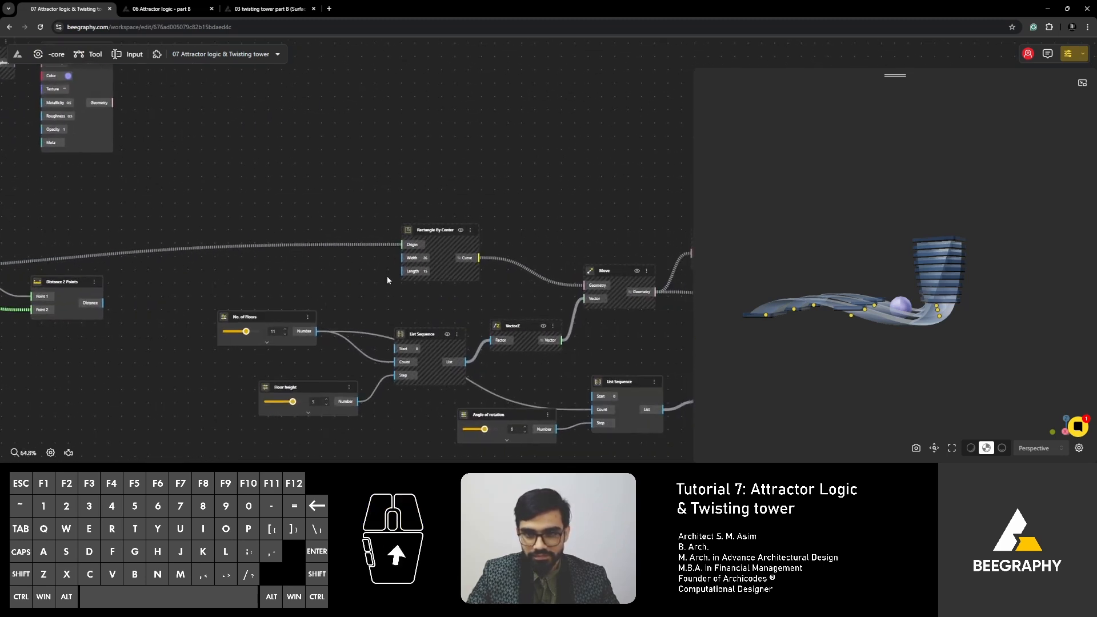
left_click_drag(441, 231, 397, 226)
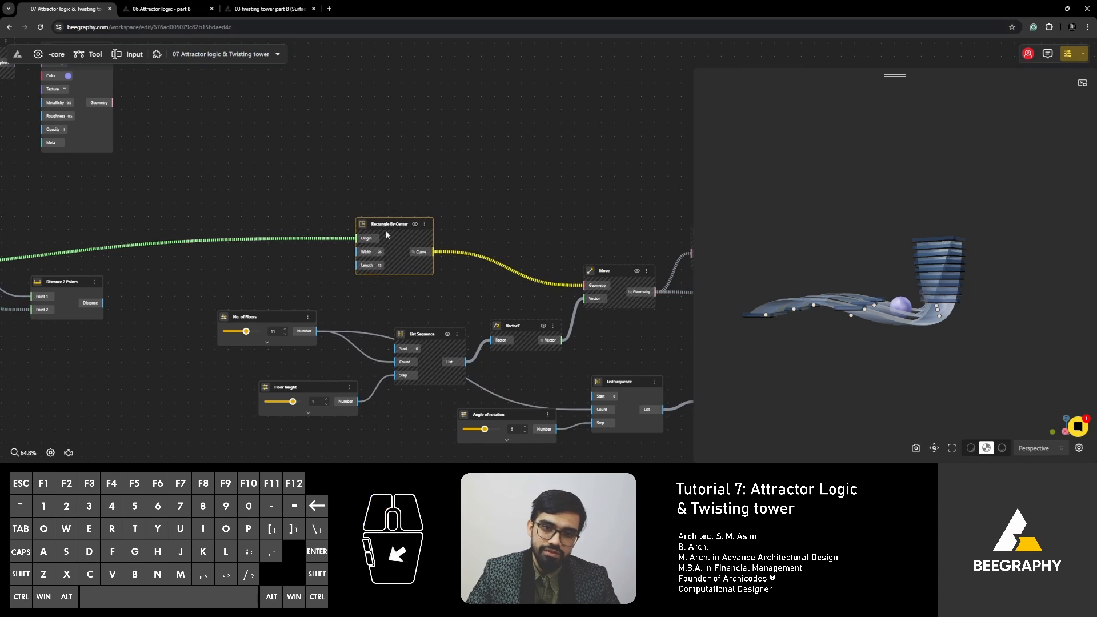
- Add a Panel node and feed it from a new relay on the wire into Rectangle By Center's Origin
right_click_drag(270, 260, 455, 284)
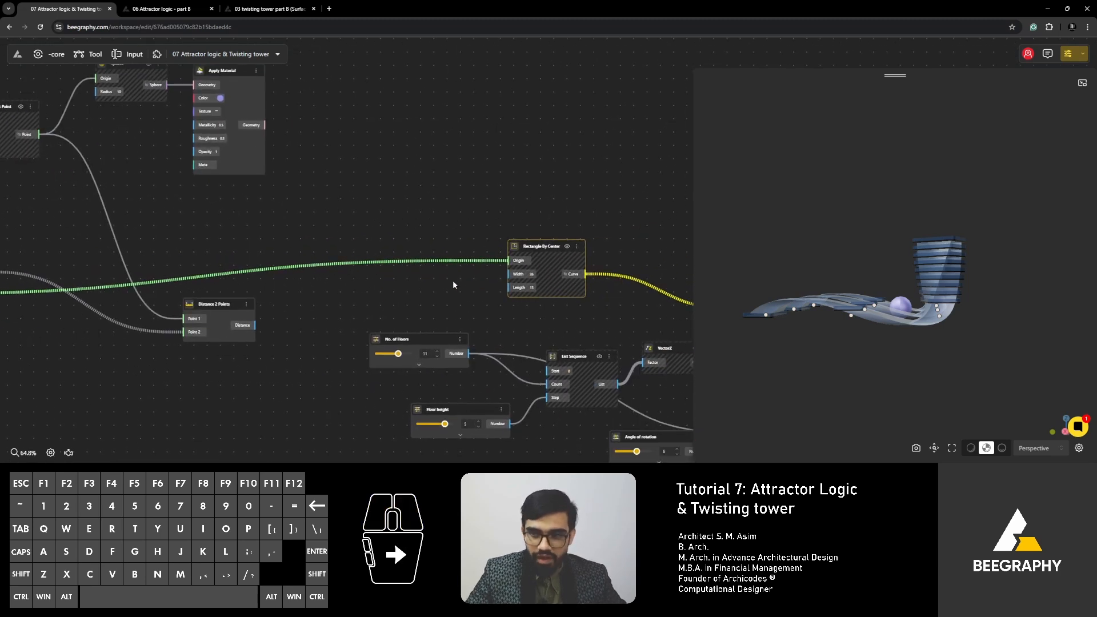
scroll(452, 280, "up", 5)
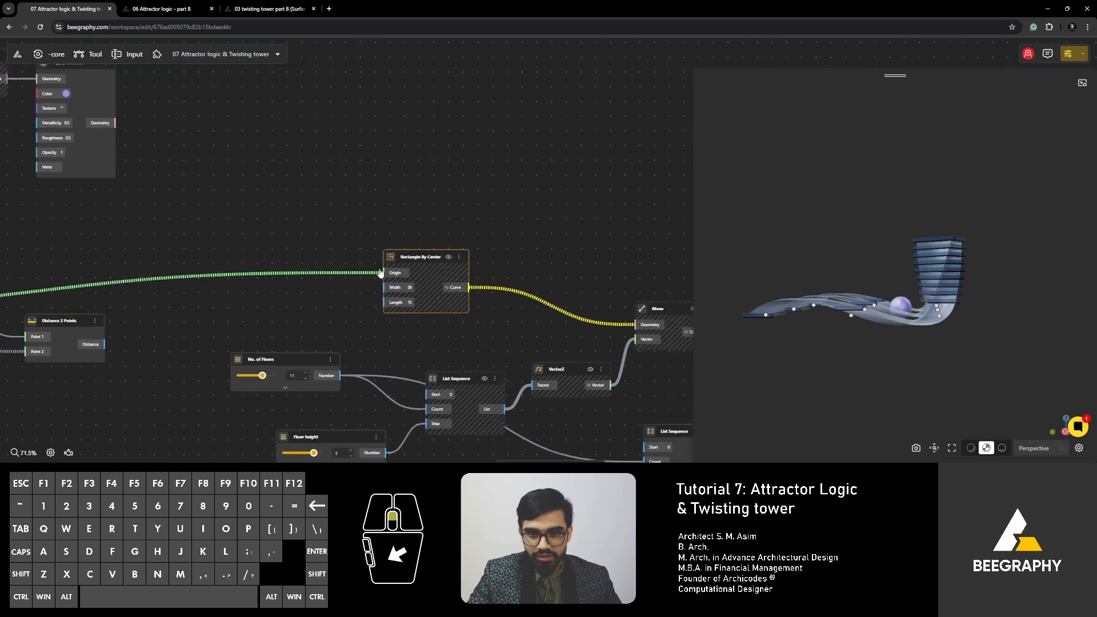
double_click(343, 269)
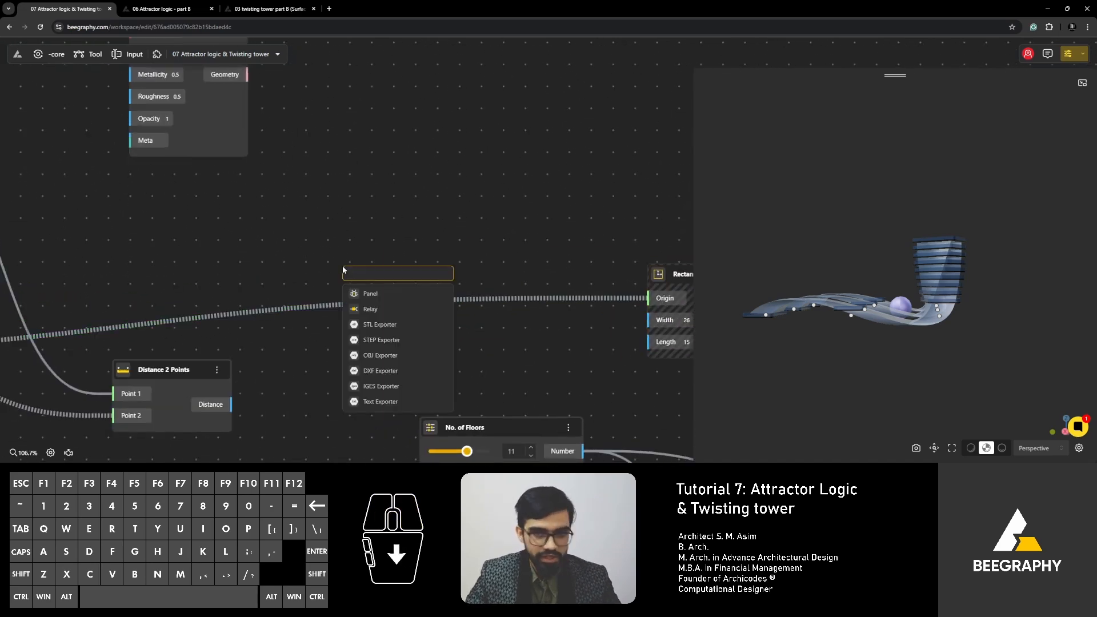
left_click(371, 294)
right_click_drag(239, 315, 309, 276)
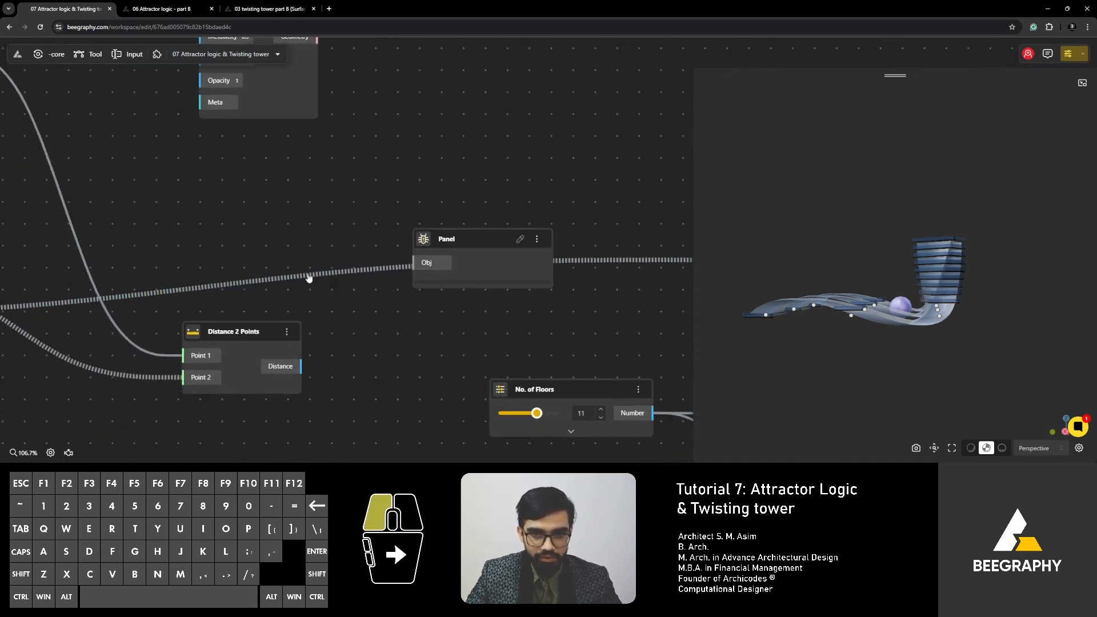
double_click(304, 280)
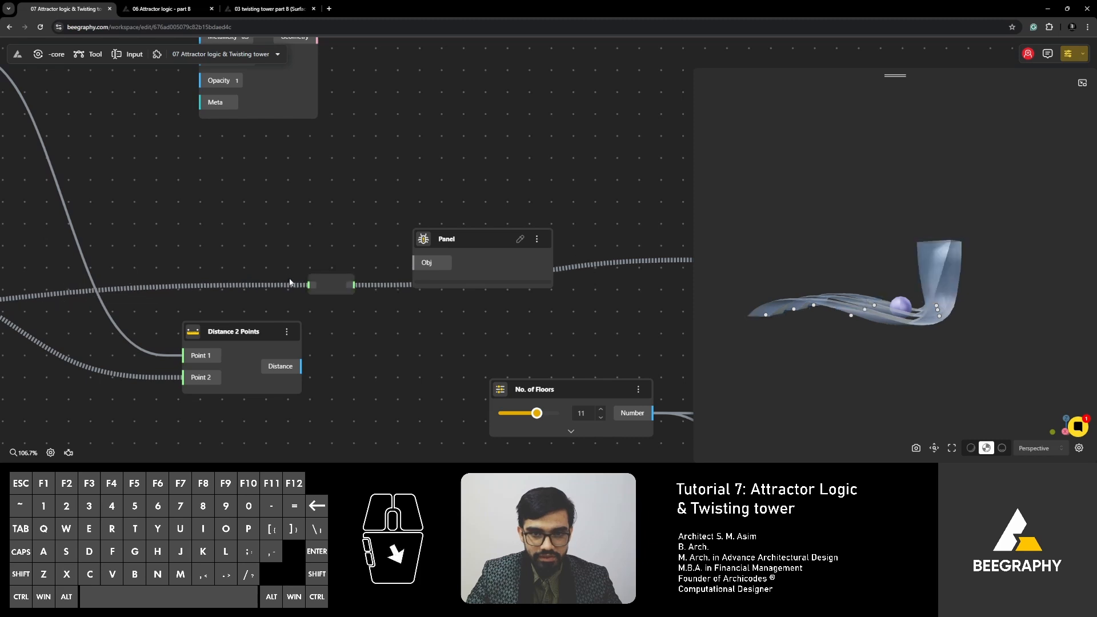
left_click_drag(354, 284, 519, 193)
- Expand branches 0.0 and 0.1 in the Panel and compare their points with the rows in the 3D view
left_click(497, 242)
right_click(479, 278)
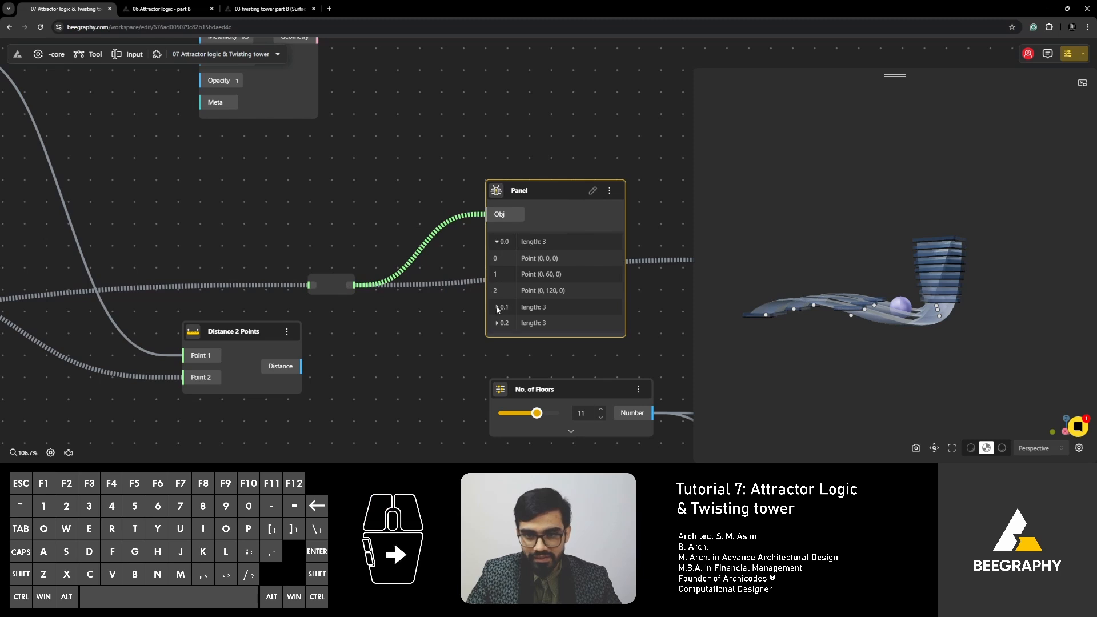
left_click(497, 307)
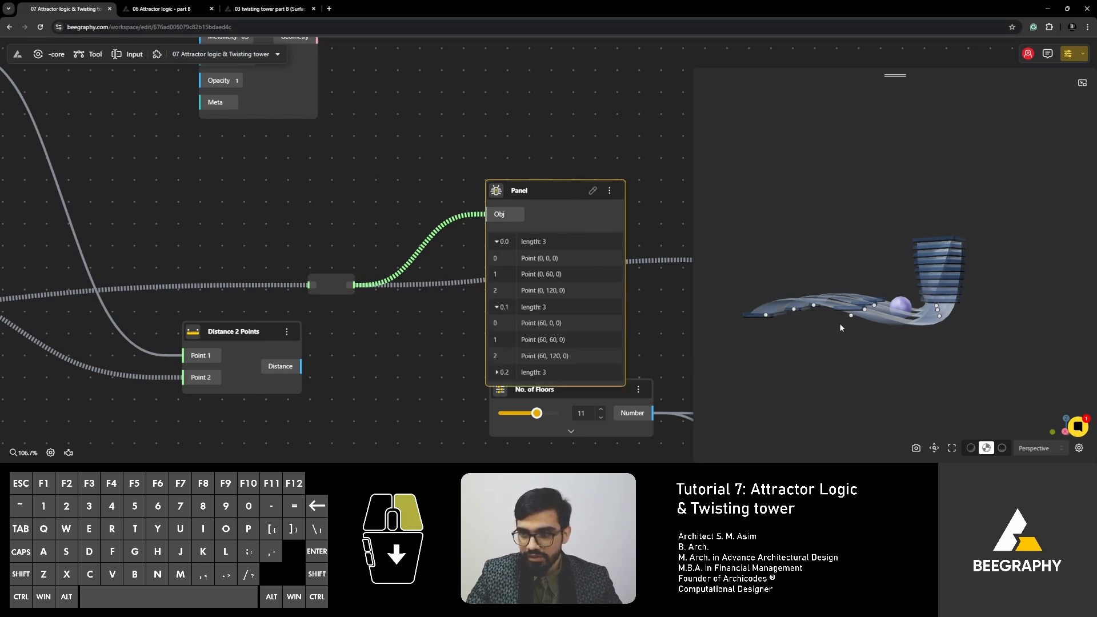
left_click_drag(839, 323, 767, 335)
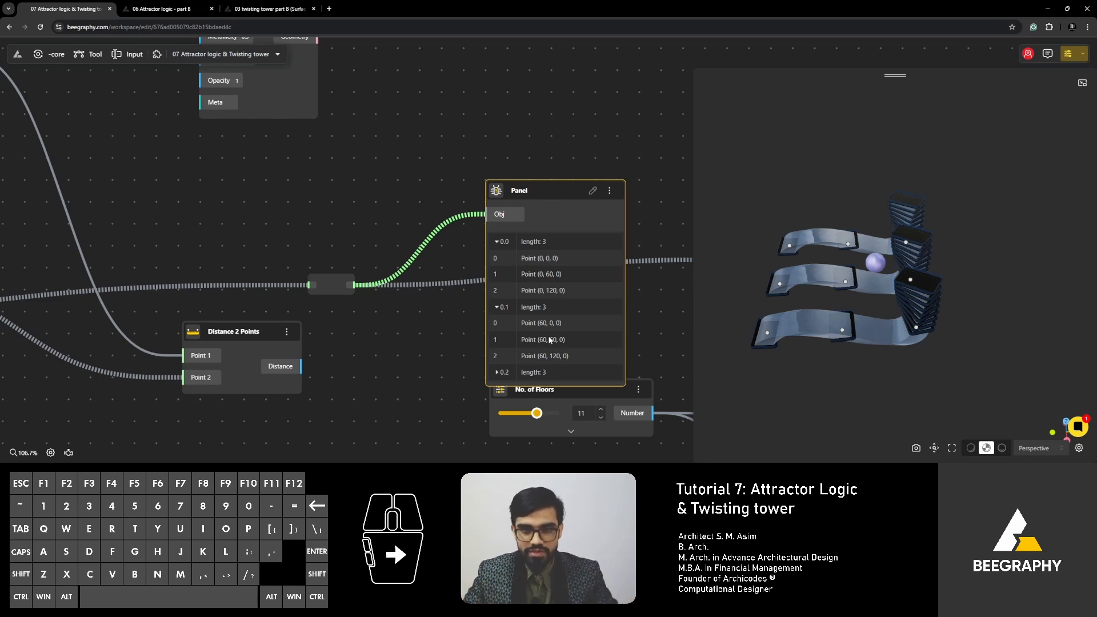
- Move the relay that feeds the Panel back along its wire, directly above Distance 2 Points
right_click_drag(231, 200, 310, 203)
left_click_drag(405, 287, 340, 270)
right_click_drag(340, 270, 454, 269)
scroll(294, 277, "down", 3)
right_click_drag(265, 297, 309, 299)
right_click_drag(432, 301, 407, 310)
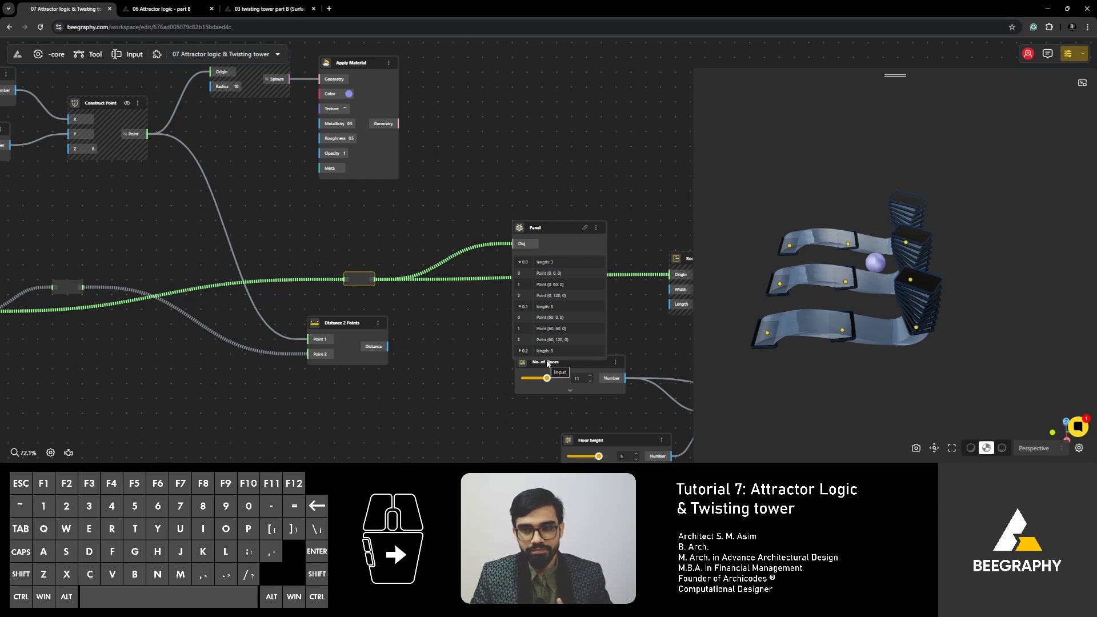
left_click(453, 317)
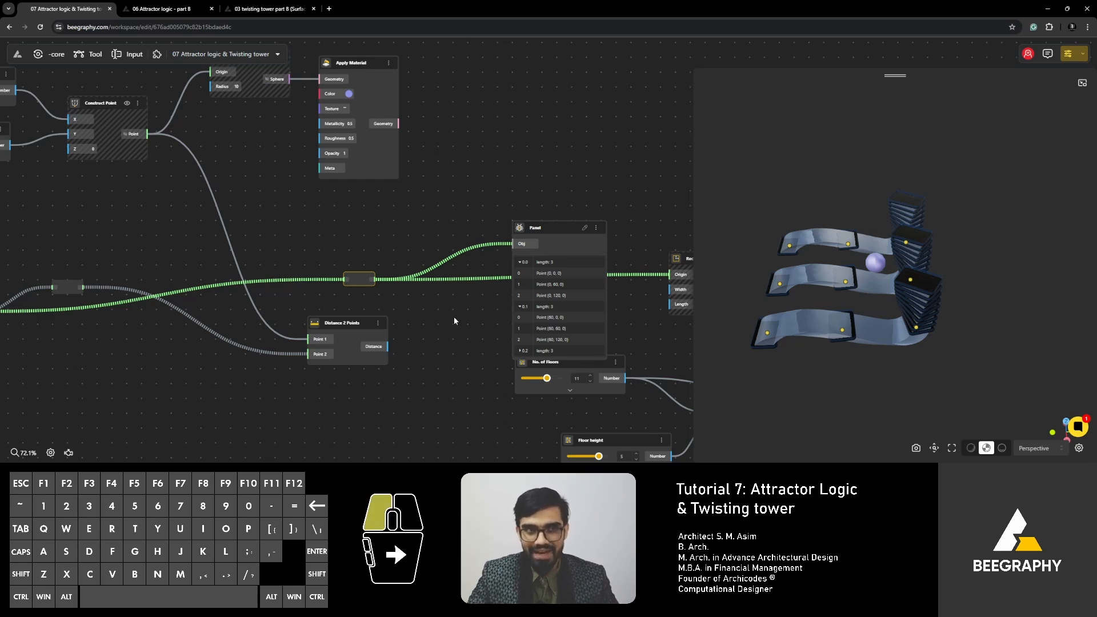
- Move the Panel upward so that it clears the No. of Floors input
scroll(430, 285, "down", 3)
right_click_drag(421, 347, 315, 279)
right_click_drag(502, 340, 274, 345)
right_click_drag(389, 326, 640, 357)
right_click_drag(275, 282, 524, 309)
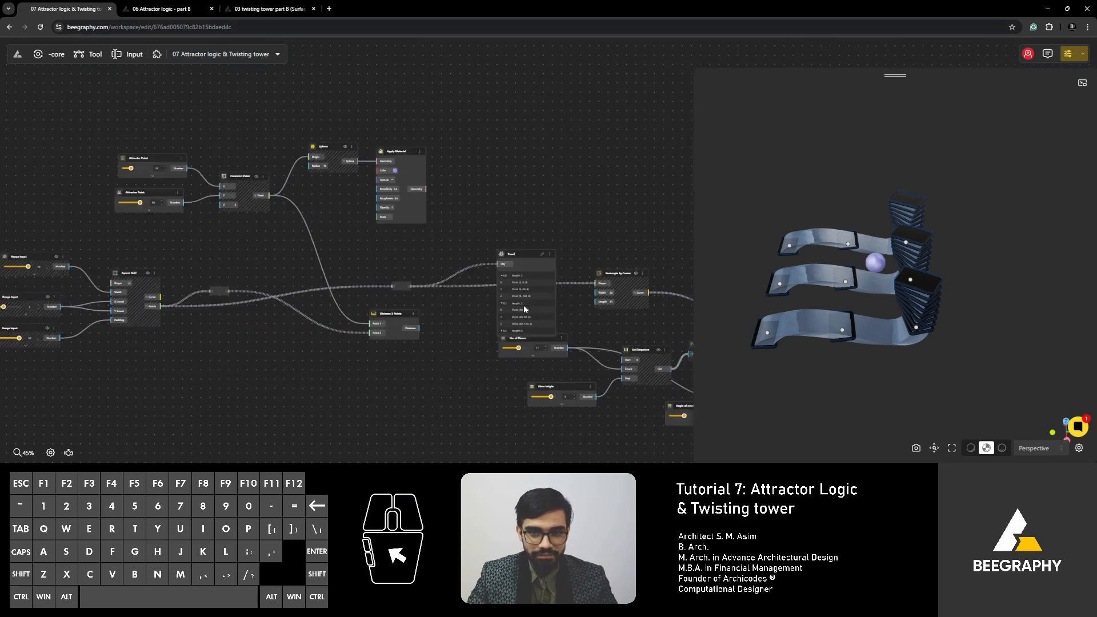
scroll(537, 264, "up", 3)
left_click_drag(538, 248, 511, 209)
right_click_drag(280, 250, 418, 253)
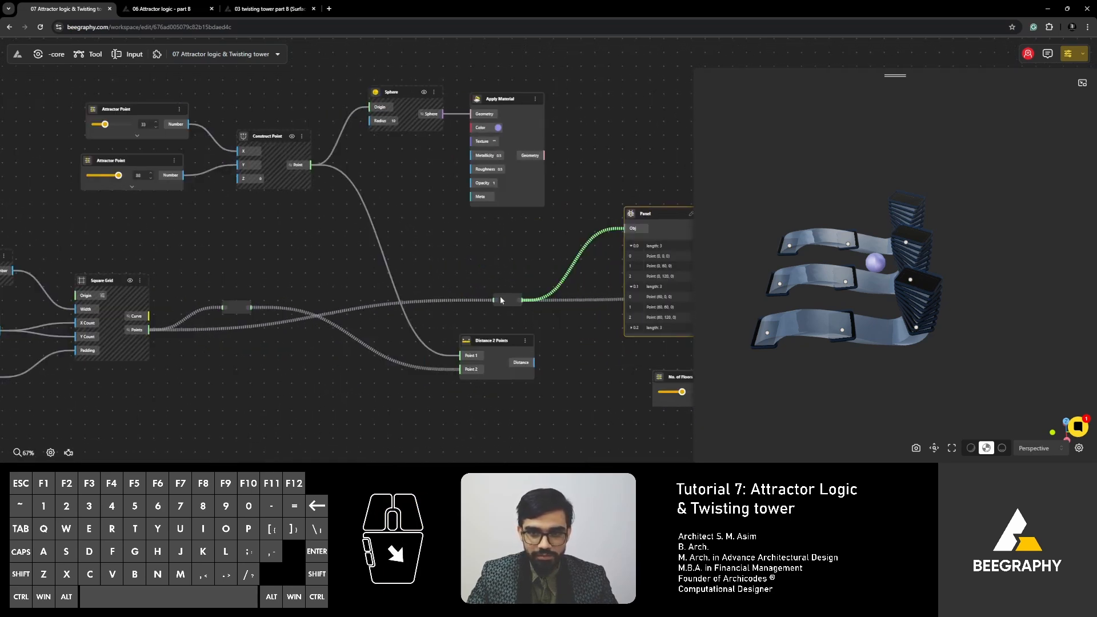
left_click_drag(496, 300, 470, 289)
left_click(508, 277)
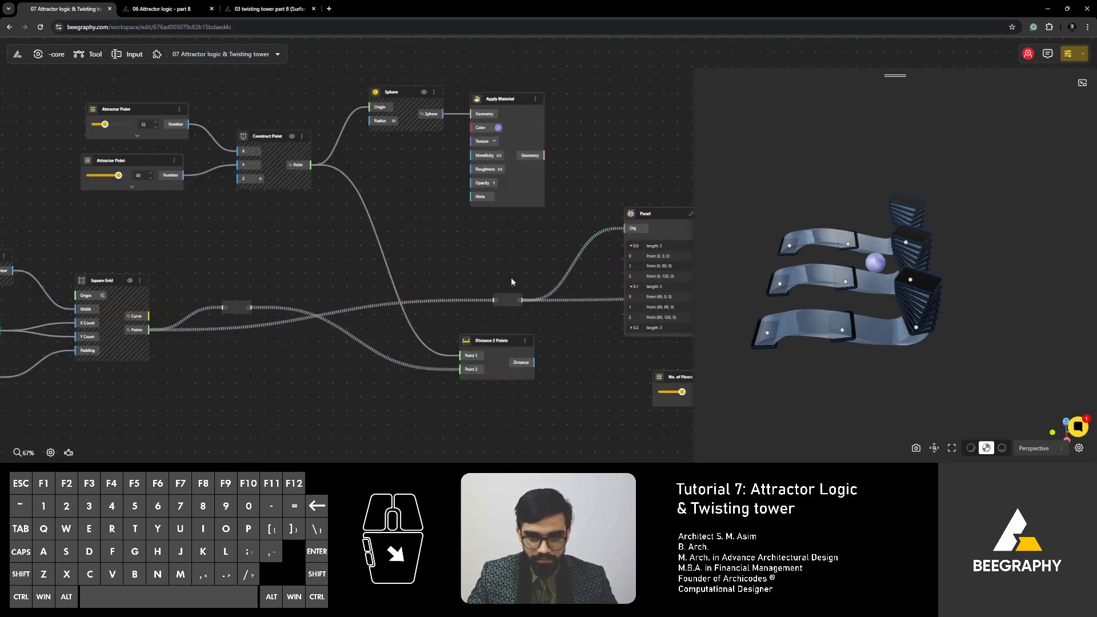
- Add a Flatten Tree node and place it above the Panel, to its right
right_click_drag(458, 273, 353, 275)
double_click(351, 275)
type("flatt")
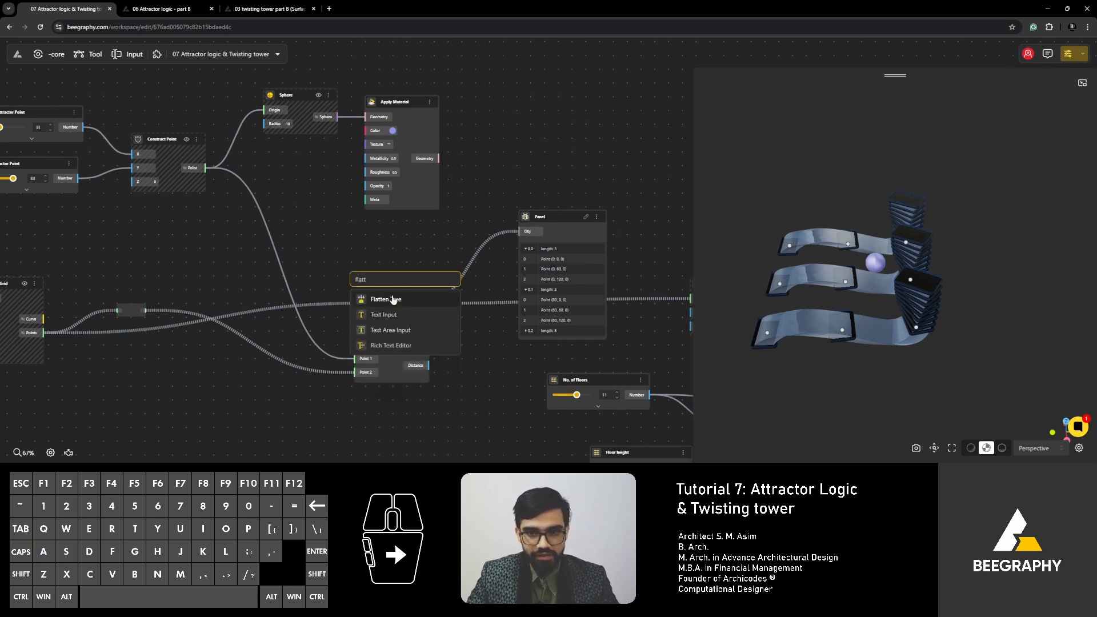
left_click(393, 299)
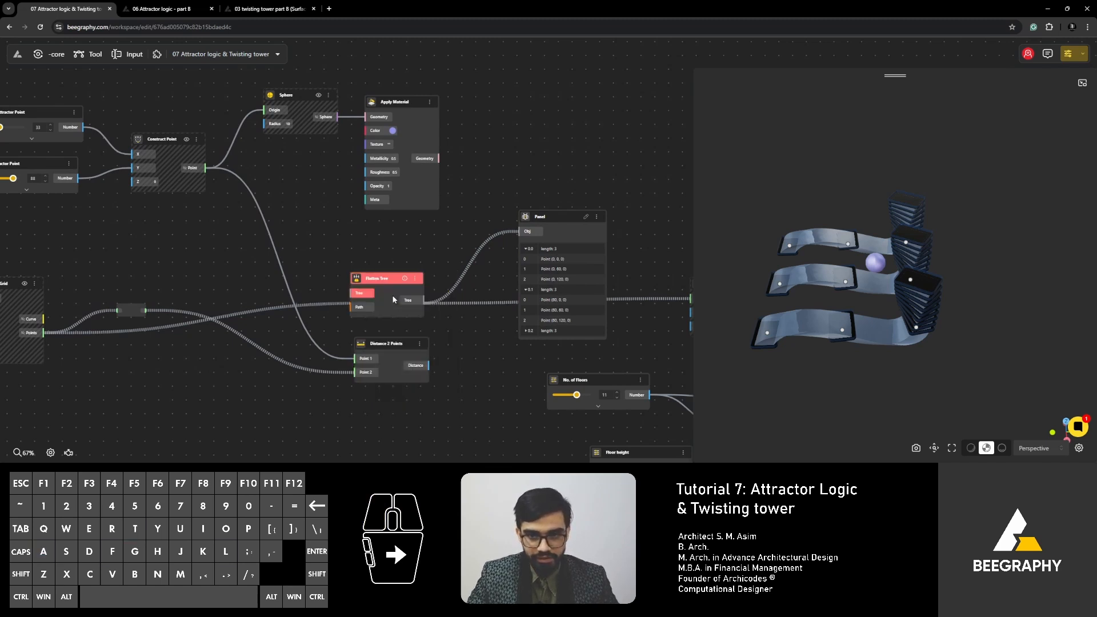
left_click_drag(389, 279, 607, 165)
- Move the Panel closer to its relay and shift Rectangle By Center right, next to the Move node
left_click_drag(552, 218, 477, 221)
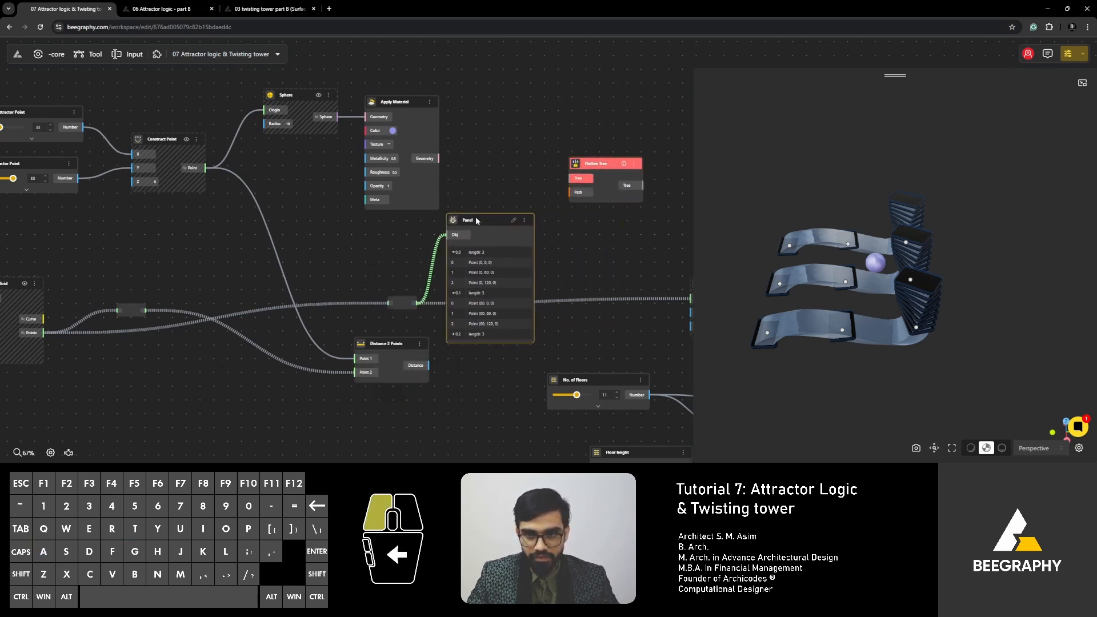
right_click_drag(499, 241, 357, 262)
left_click_drag(345, 247, 357, 227)
right_click_drag(391, 314, 311, 236)
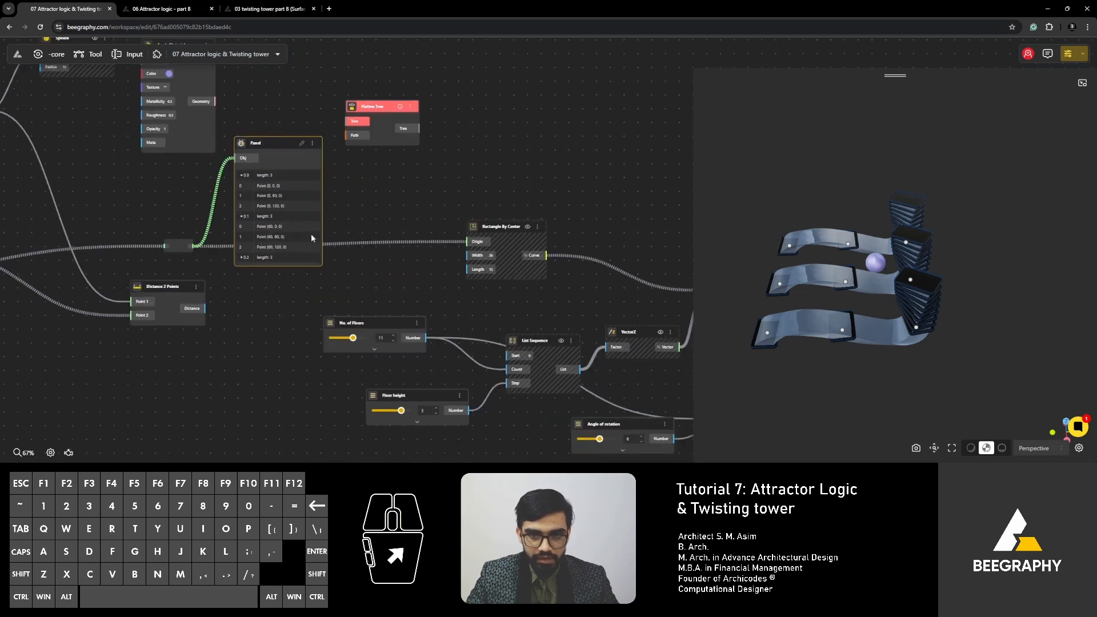
left_click_drag(497, 224, 668, 231)
right_click_drag(486, 224, 409, 253)
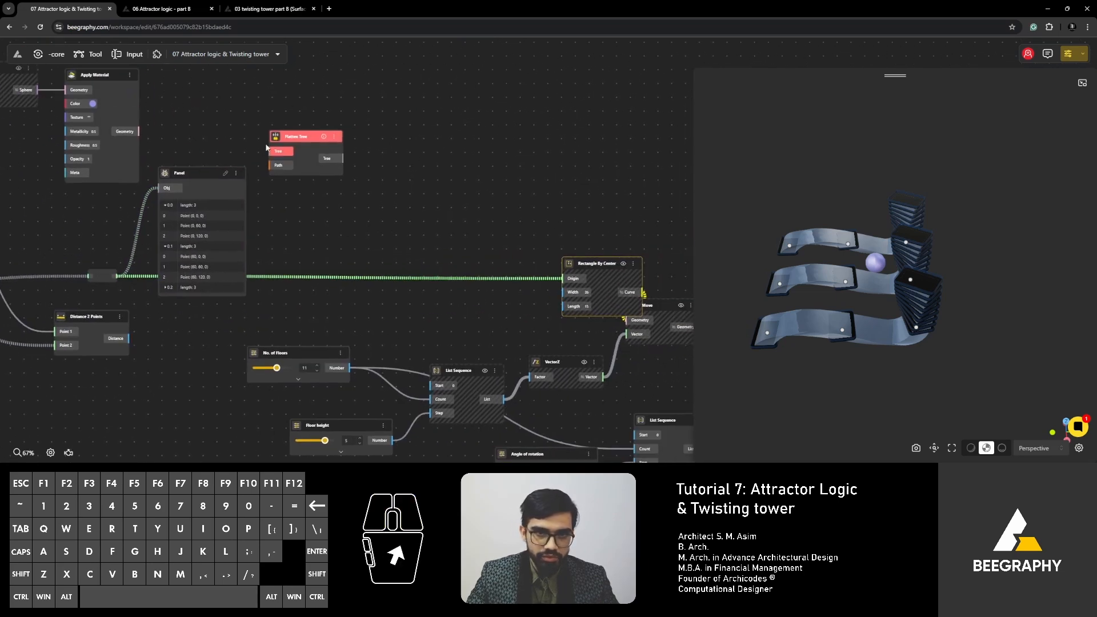
- Lower Flatten Tree toward the wire, raise the Panel well above its relay, and expand the Panel's 0.2 branch
left_click_drag(317, 148, 335, 196)
left_click_drag(195, 176, 212, 112)
scroll(193, 228, "down", 2)
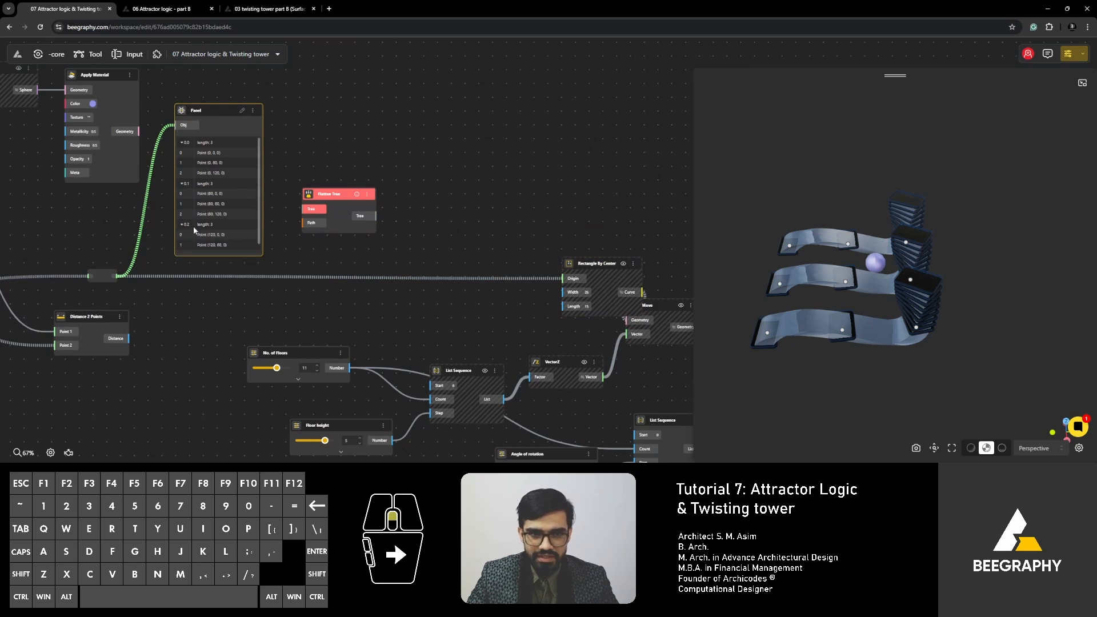
left_click_drag(260, 205, 260, 179)
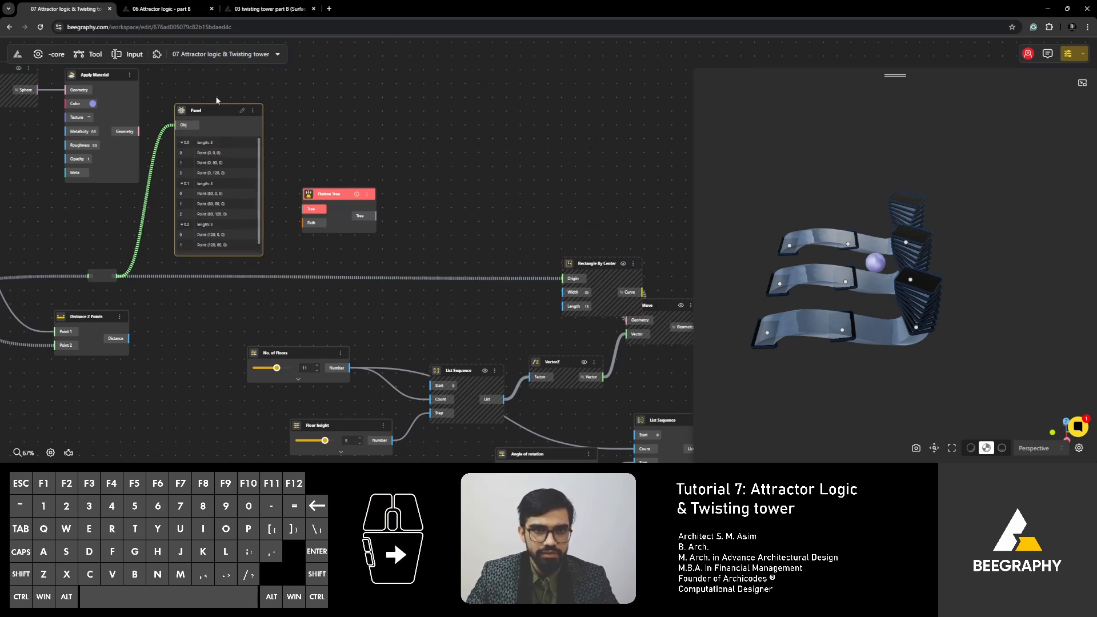
left_click_drag(216, 109, 208, 60)
left_click_drag(184, 231, 220, 276)
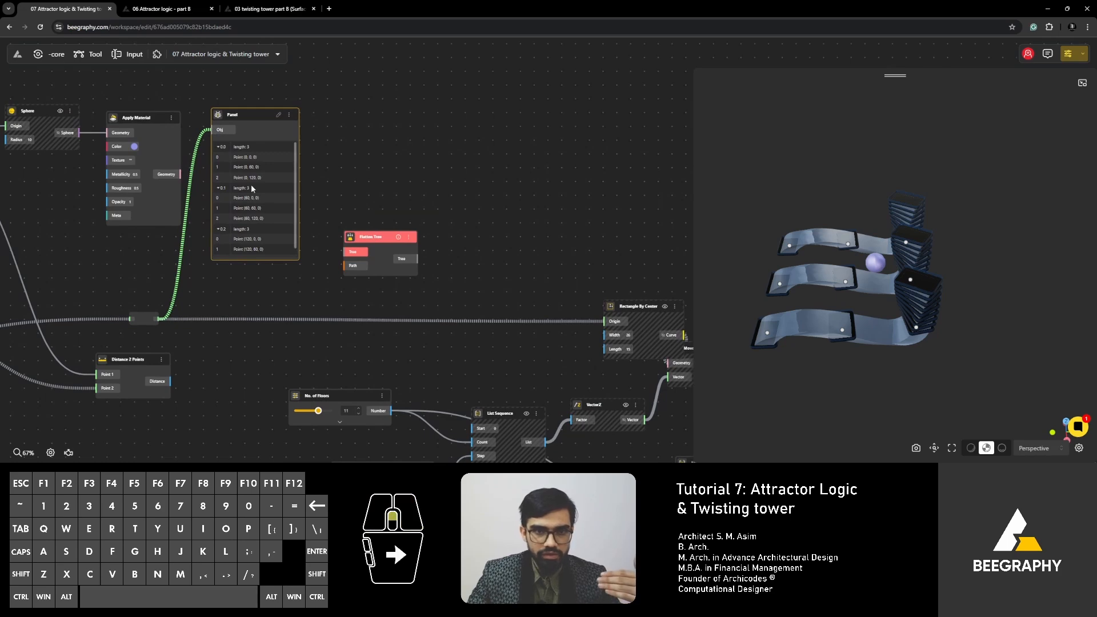
- Examine how the grid points are grouped into branches 0.0, 0.1 and 0.2 in the Panel
right_click_drag(230, 305, 258, 335)
scroll(194, 331, "up", 1)
right_click_drag(176, 347, 330, 306)
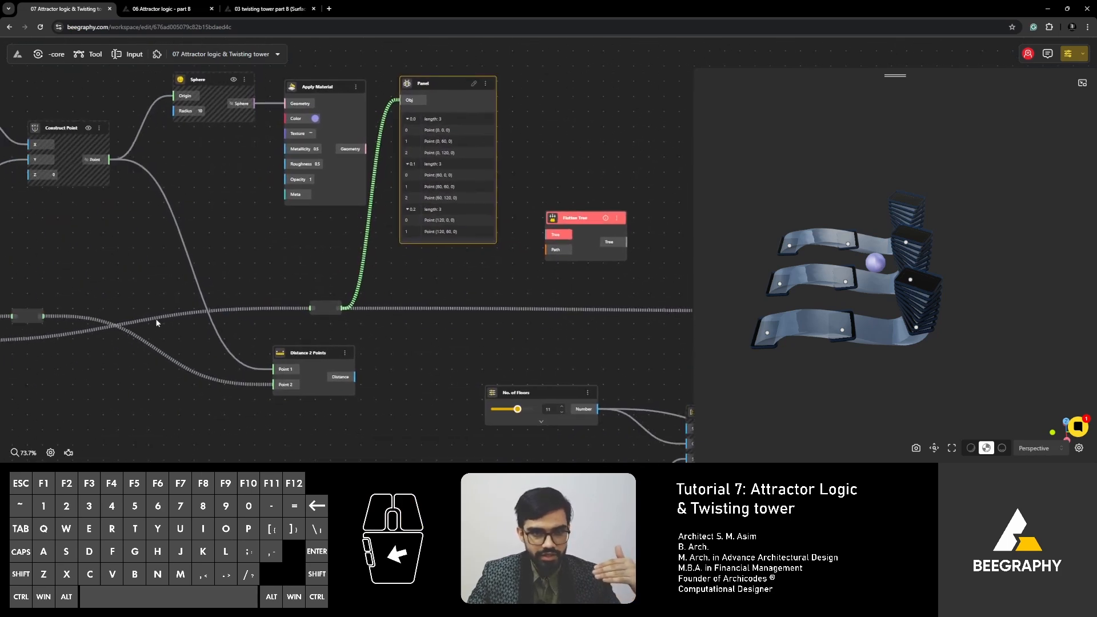
right_click_drag(395, 271, 284, 313)
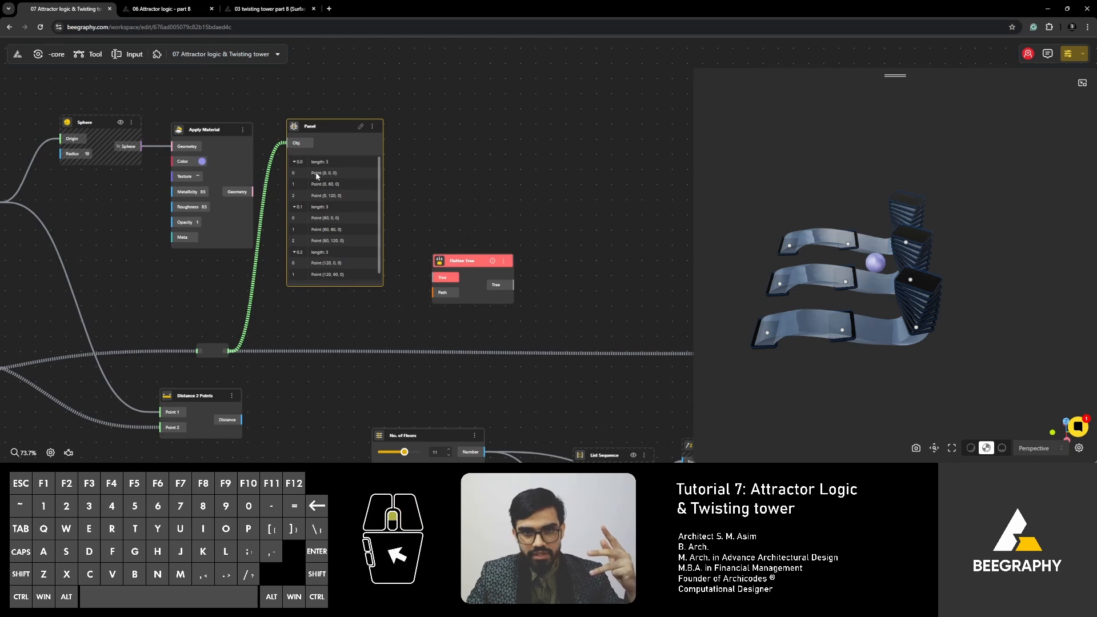
scroll(339, 180, "up", 3)
scroll(271, 171, "up", 3)
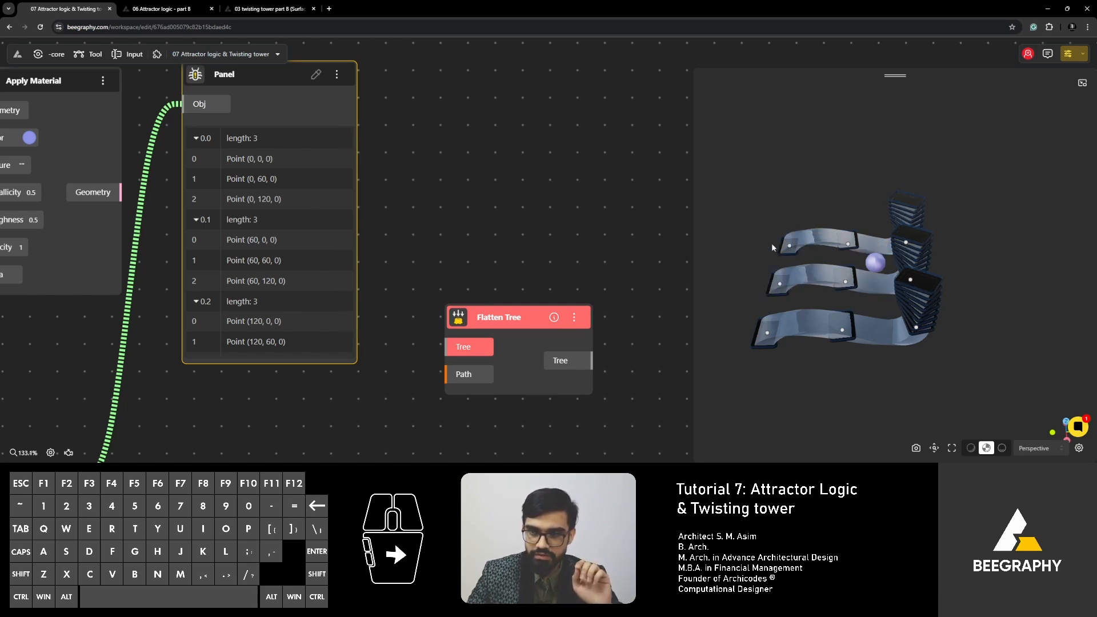
- Connect the output of the Panel's relay to the Tree input of Flatten Tree
scroll(431, 263, "down", 5)
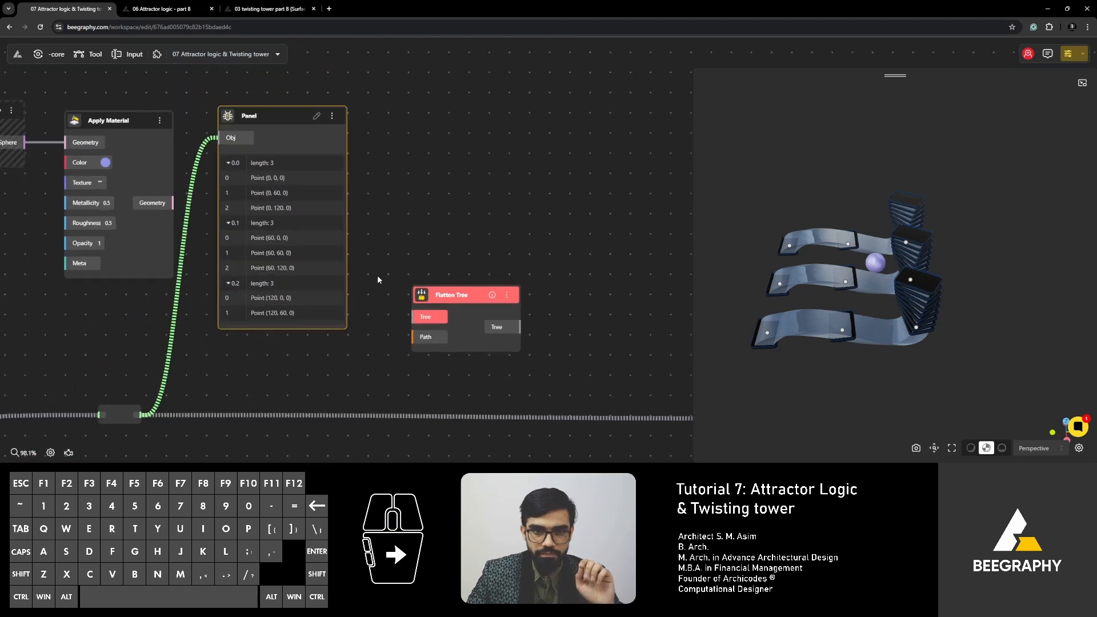
left_click_drag(173, 364, 431, 217)
left_click(453, 241)
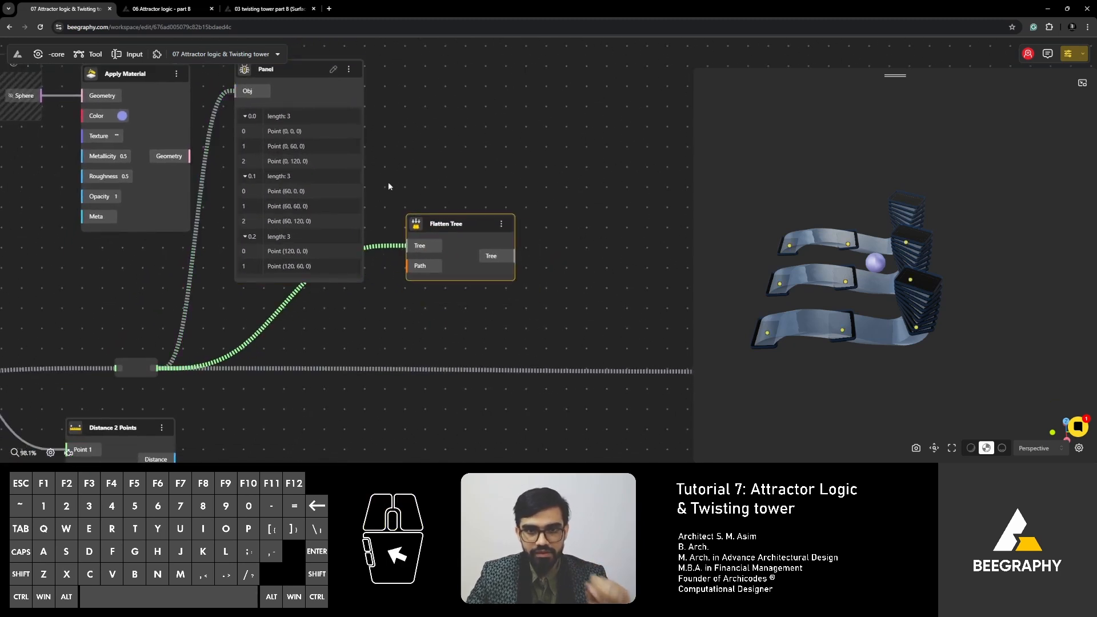
- Duplicate the Panel beyond Flatten Tree, connect Flatten Tree's output to its Obj input, and expand branch 0
left_click(284, 73)
key("ctrl+v")
left_click_drag(288, 70, 626, 97)
left_click_drag(514, 256, 580, 118)
right_click_drag(501, 282, 328, 311)
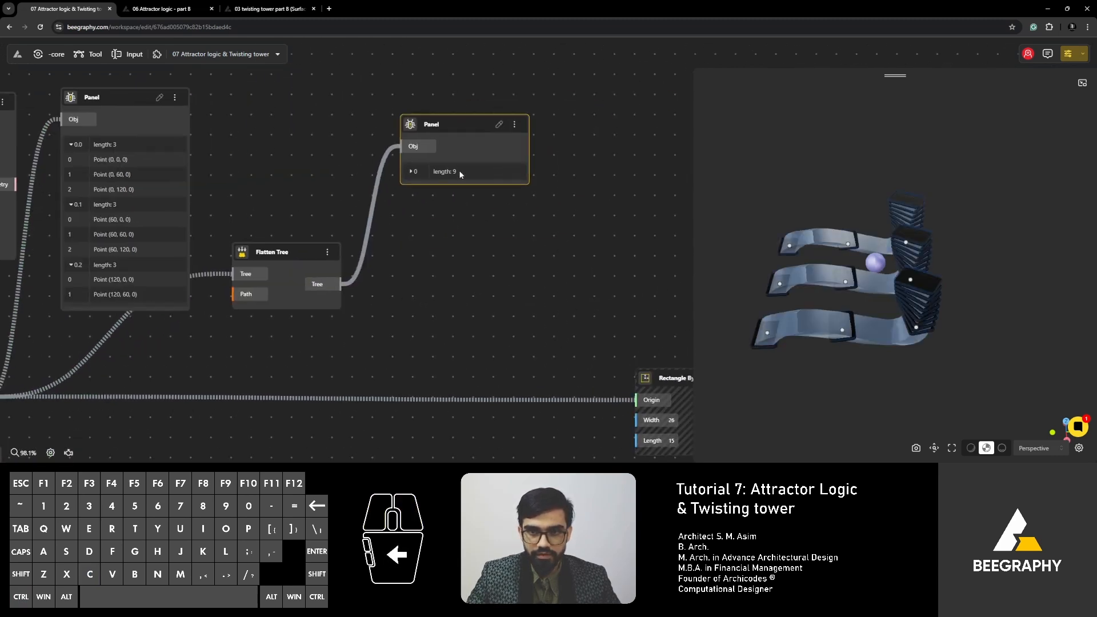
left_click(412, 172)
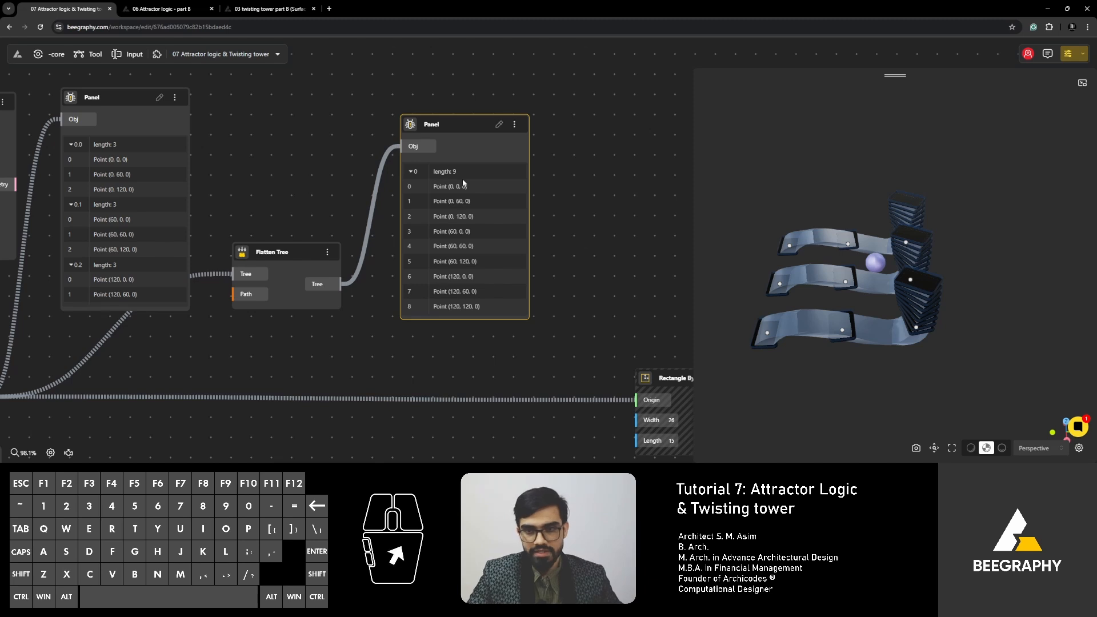
left_click_drag(390, 349, 346, 348)
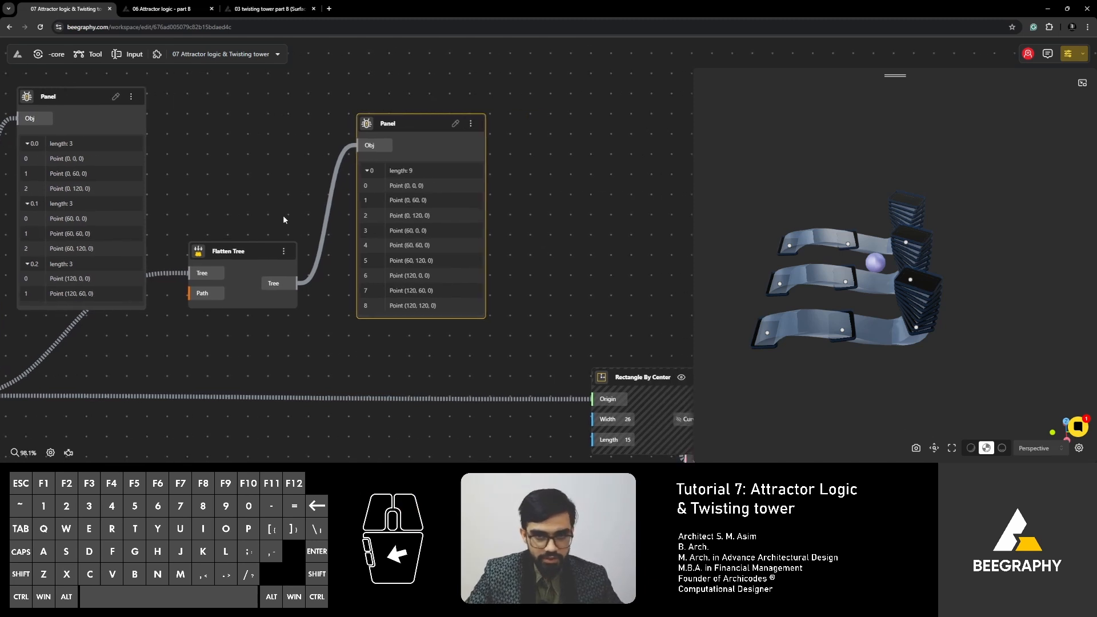
- Connect Flatten Tree's output to the Origin of Rectangle By Center and inspect the resulting towers from several angles
left_click_drag(330, 241, 306, 165)
left_click_drag(266, 210, 576, 332)
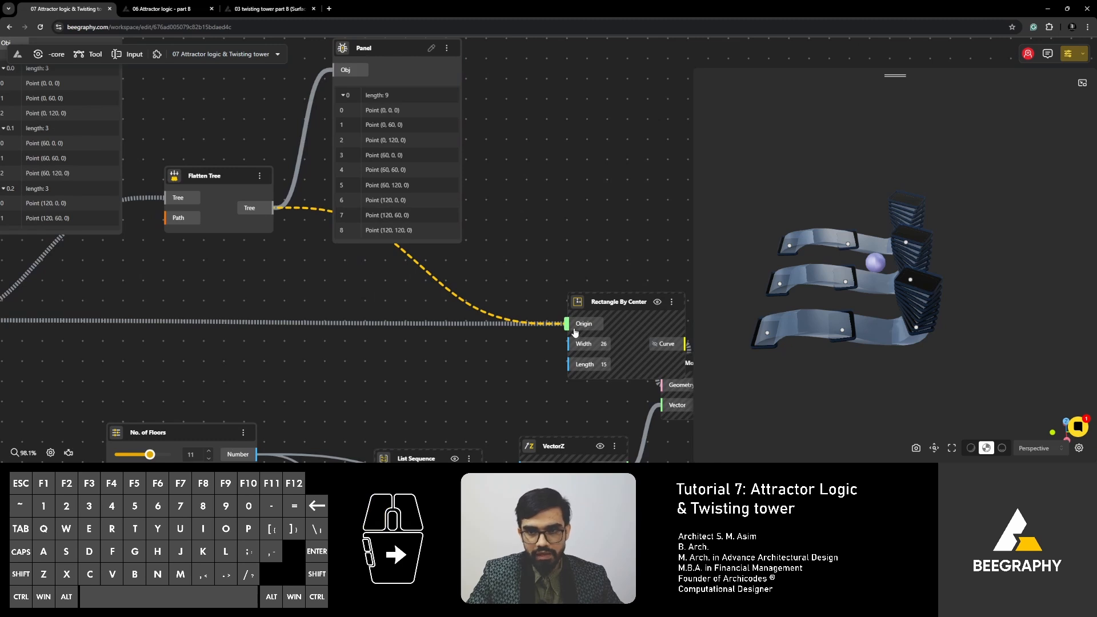
right_click_drag(874, 348, 887, 360)
left_click_drag(887, 362, 848, 388)
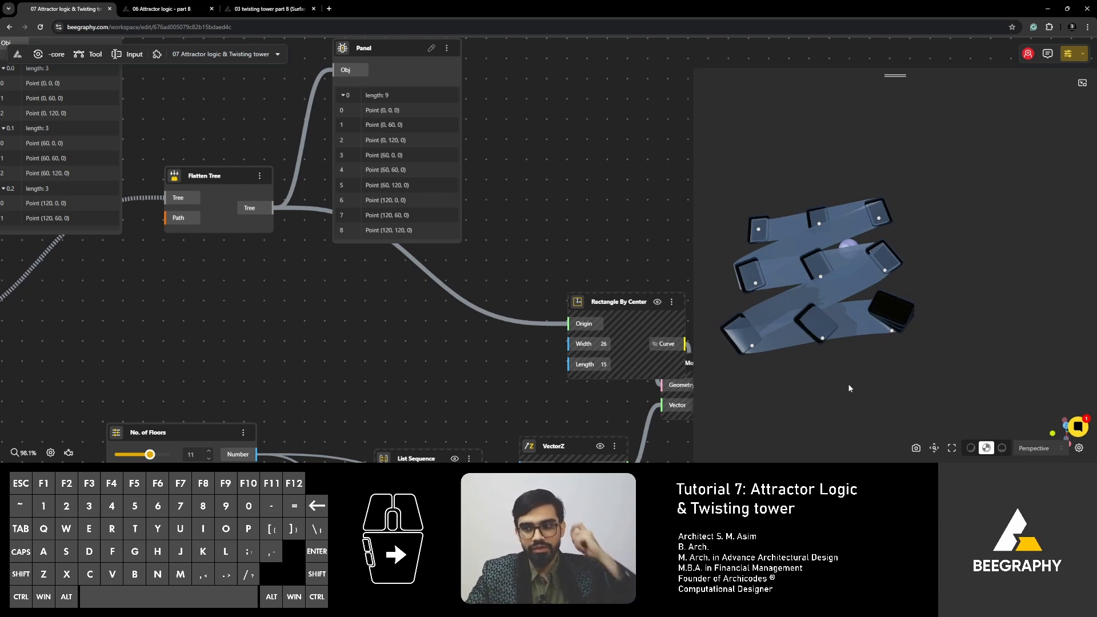
left_click_drag(848, 383, 944, 334)
scroll(276, 331, "down", 2)
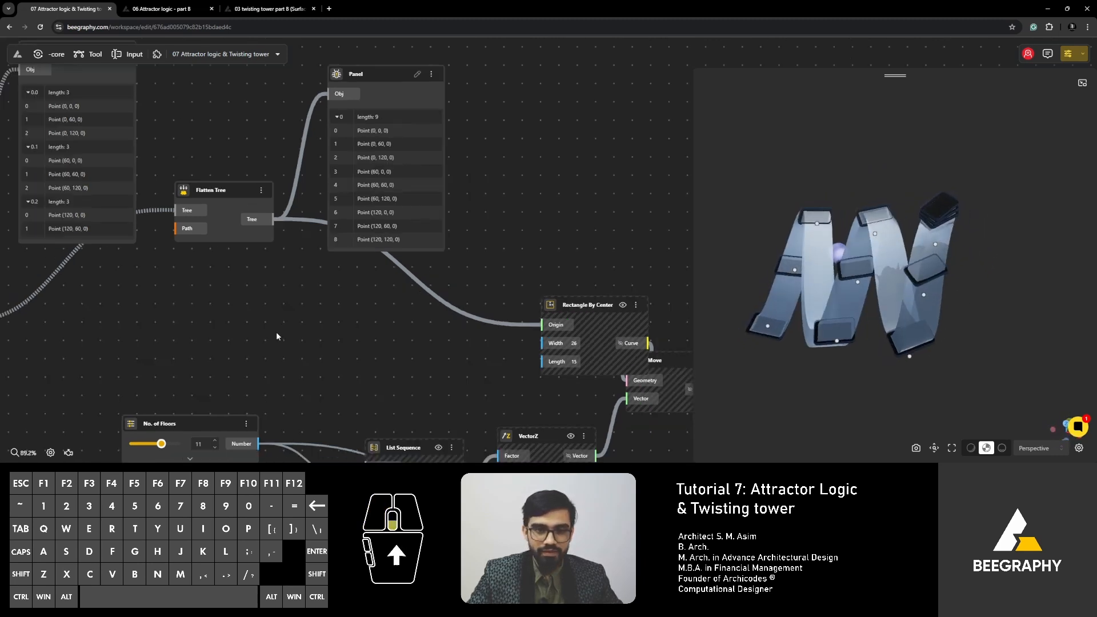
- Move the flattened-list Panel out of the way and add a Graft Tree node between Flatten Tree and Rectangle By Center
left_click_drag(275, 331, 241, 370)
left_click_drag(343, 140, 461, 75)
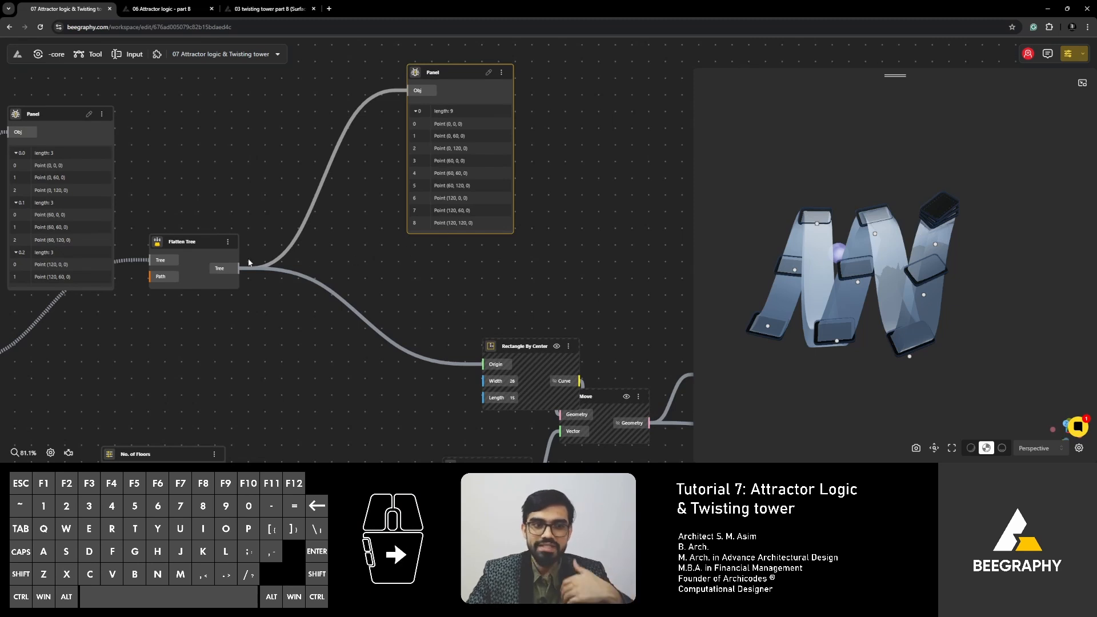
left_click_drag(250, 264, 390, 262)
double_click(470, 257)
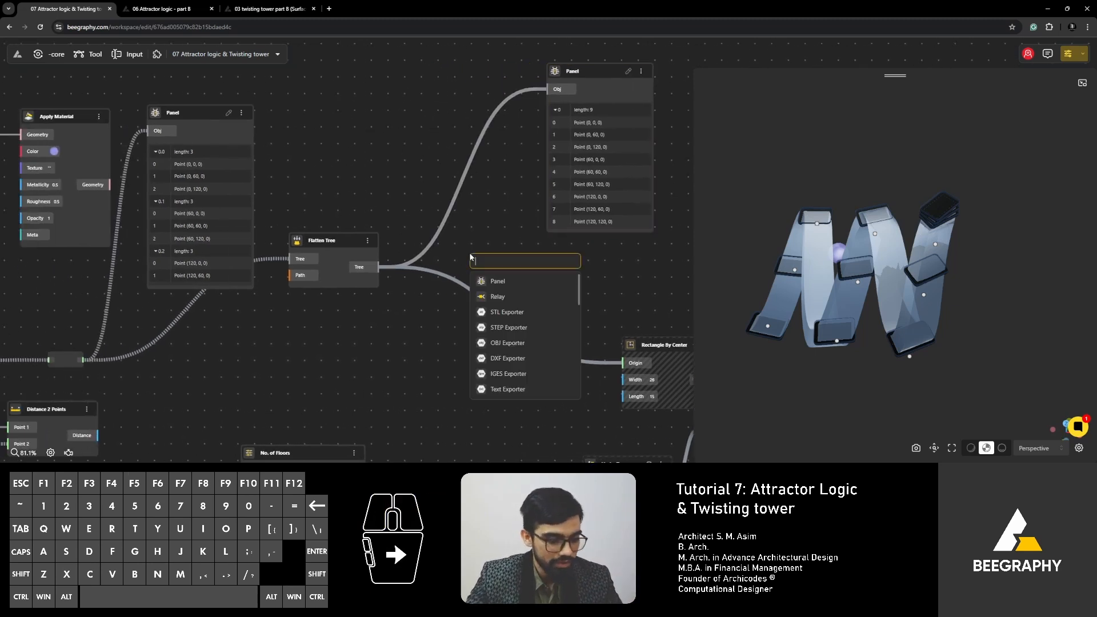
type("bra")
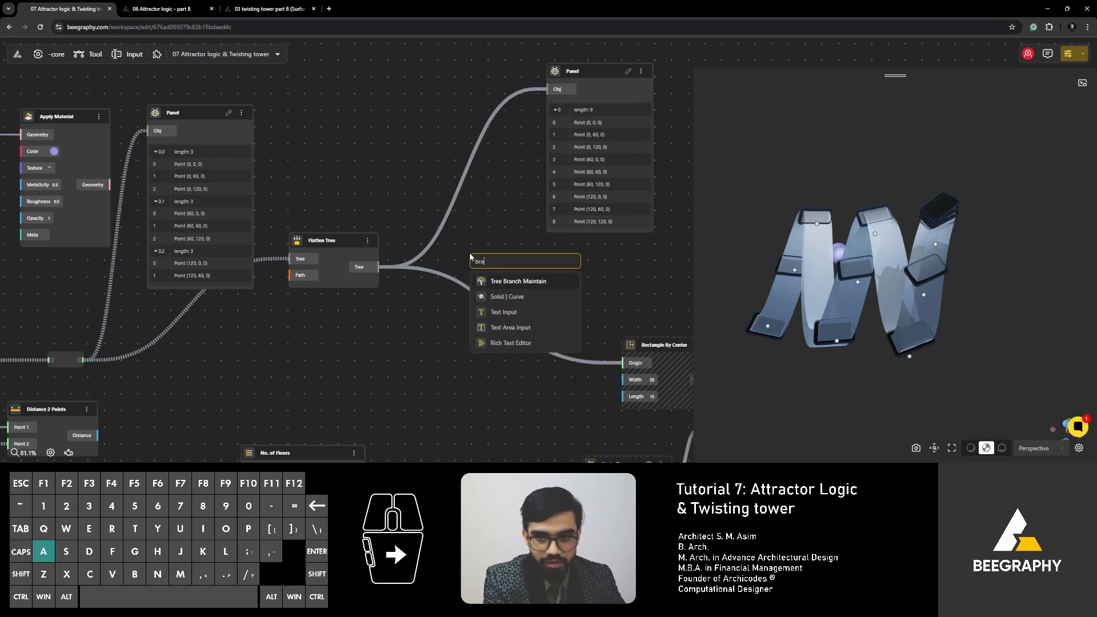
key("BackSpace")
key("BackSpace")
key("BackSpace")
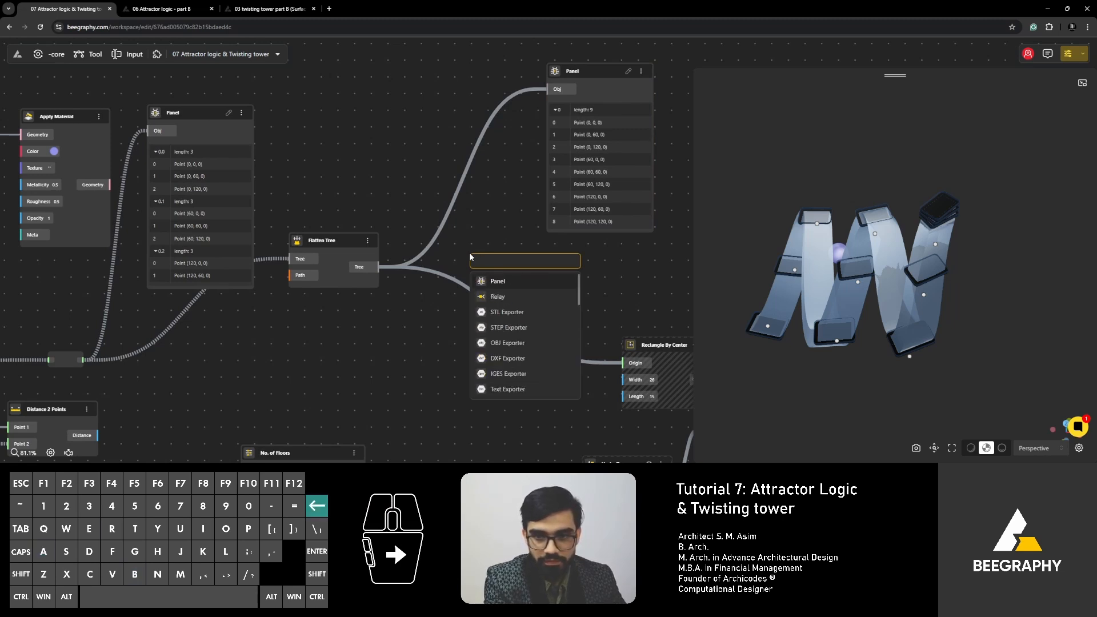
type("graft")
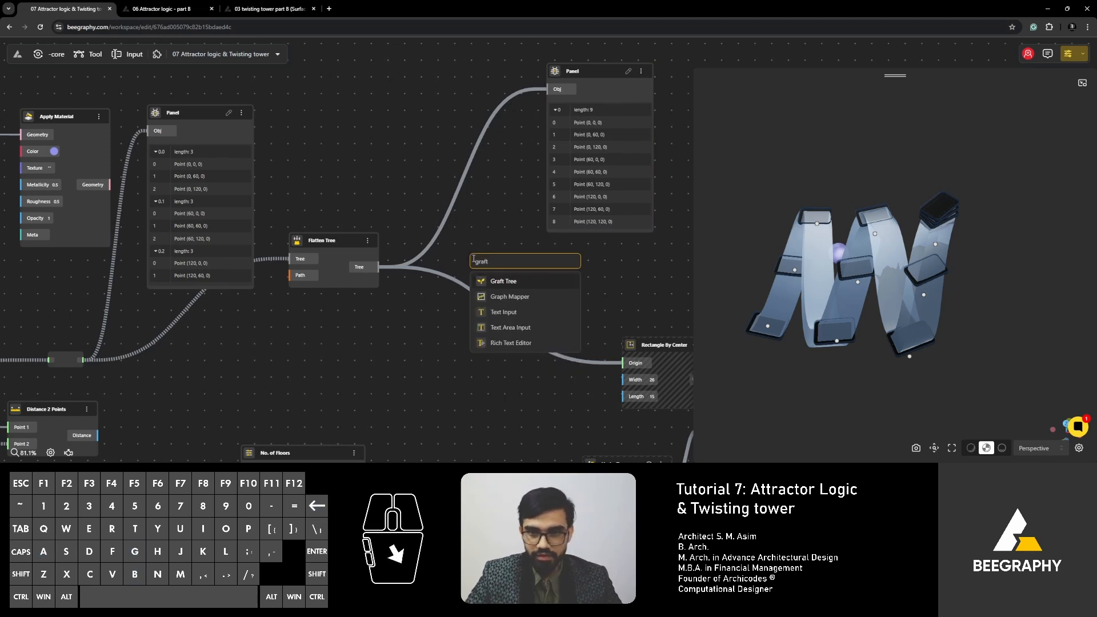
left_click(494, 280)
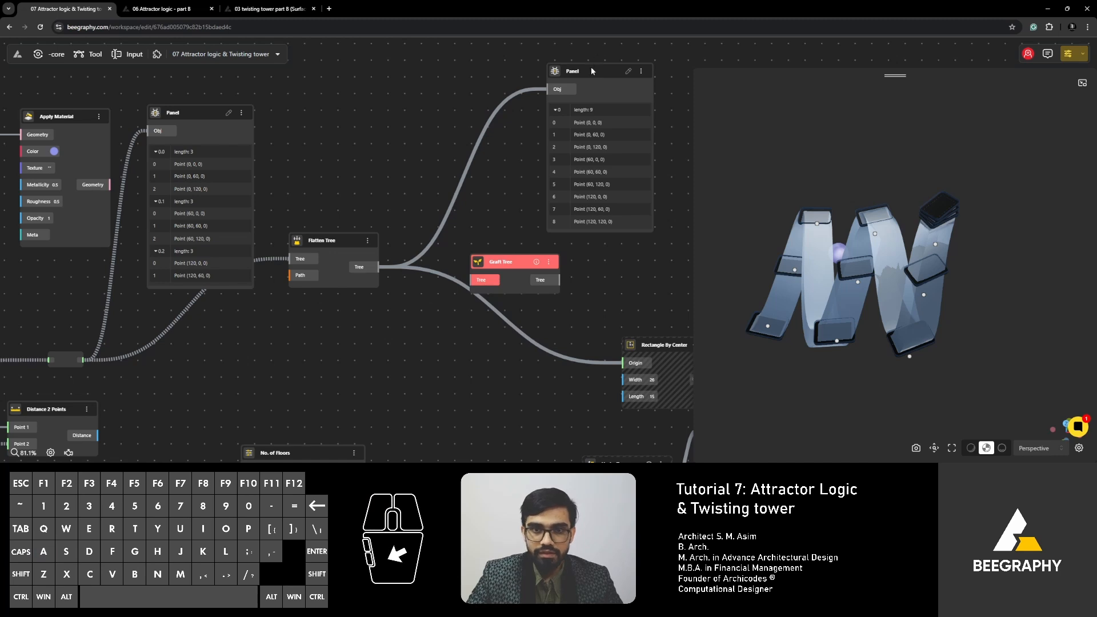
- Bring the flattened-list Panel back toward Flatten Tree and move Graft Tree right, above Rectangle By Center
left_click_drag(591, 71, 443, 73)
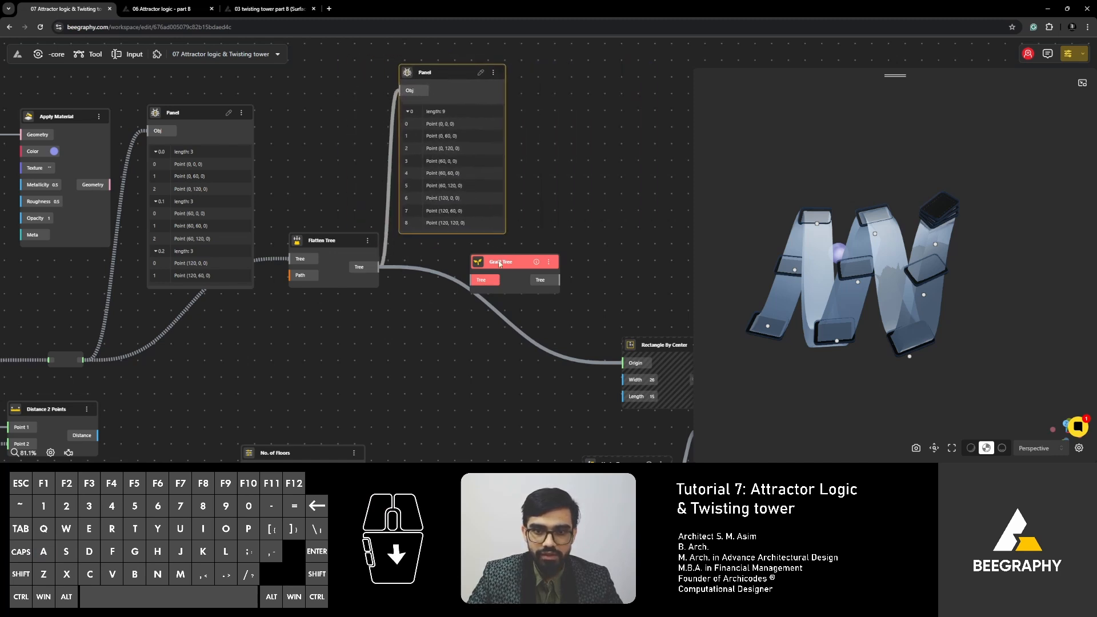
left_click_drag(499, 263, 646, 244)
right_click_drag(563, 246, 444, 243)
right_click_drag(363, 234, 400, 240)
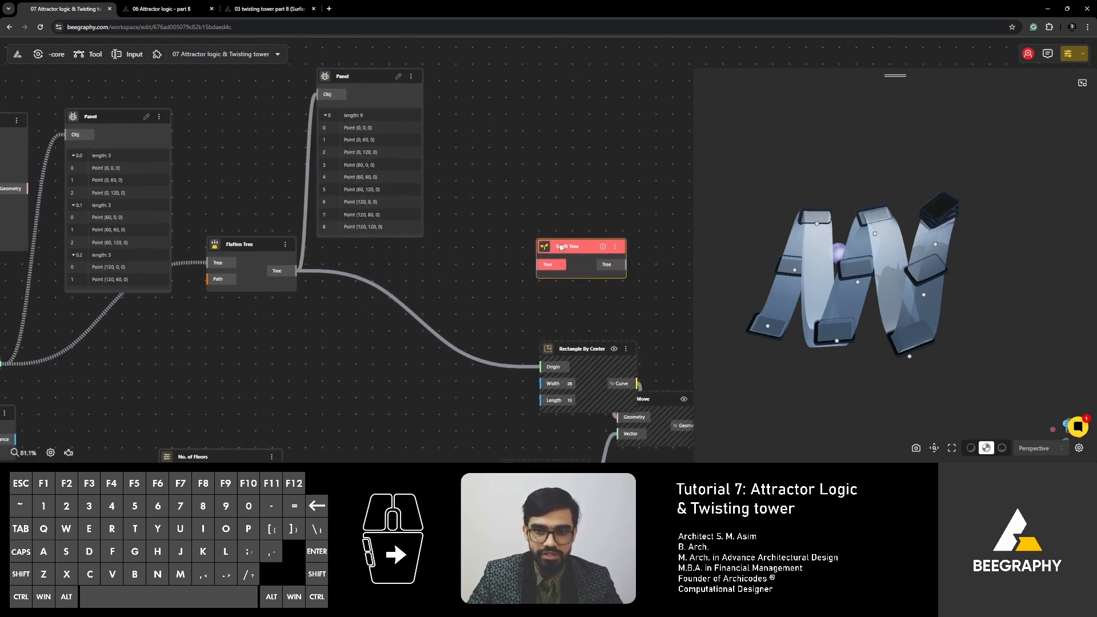
left_click_drag(561, 247, 527, 259)
- Connect Flatten Tree's output to the Tree input of Graft Tree
double_click(392, 299)
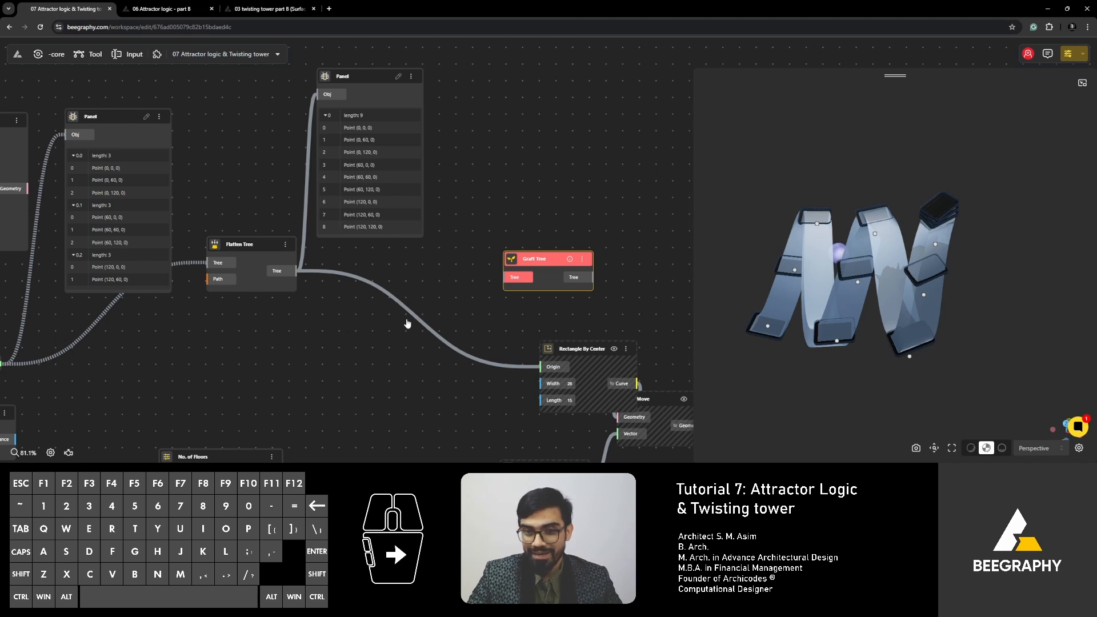
left_click_drag(426, 310, 434, 272)
left_click(411, 307)
right_click_drag(554, 276, 450, 279)
- Space out the Rectangle By Center, Move and Centroid nodes to make room beside Graft Tree
left_click_drag(469, 352, 466, 309)
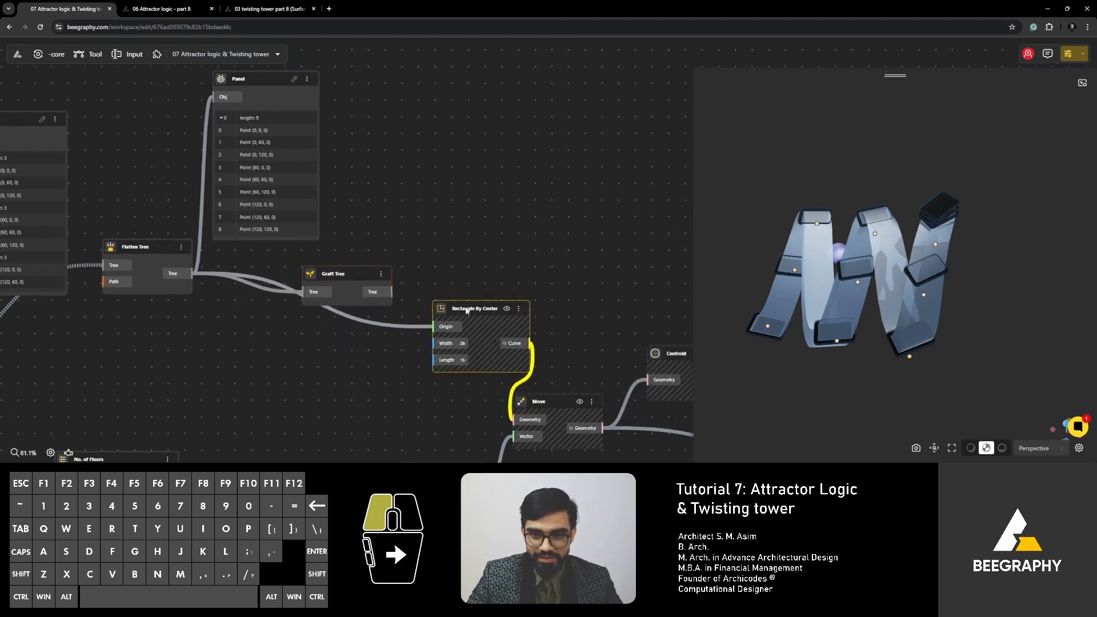
left_click_drag(558, 399, 604, 393)
right_click_drag(680, 353, 575, 364)
left_click_drag(597, 363, 640, 368)
right_click_drag(433, 268, 512, 275)
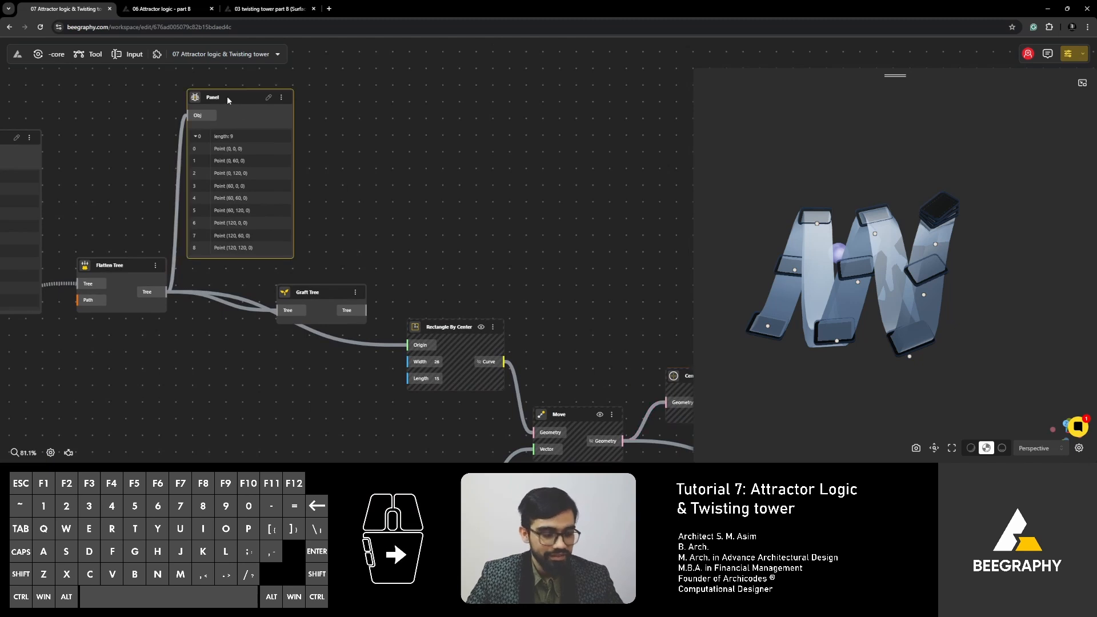
- Duplicate the Panel above Rectangle By Center, connect Graft Tree's output to it, and expand branches 0.0 and 0.1
key("ctrl+v")
left_click_drag(227, 97, 487, 158)
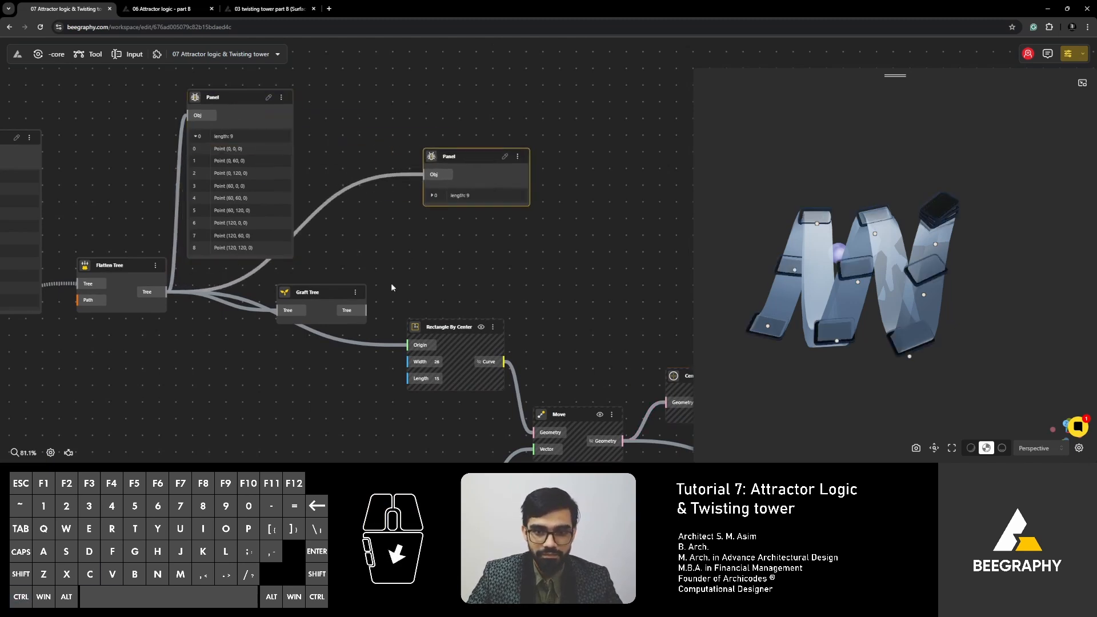
left_click_drag(367, 310, 427, 176)
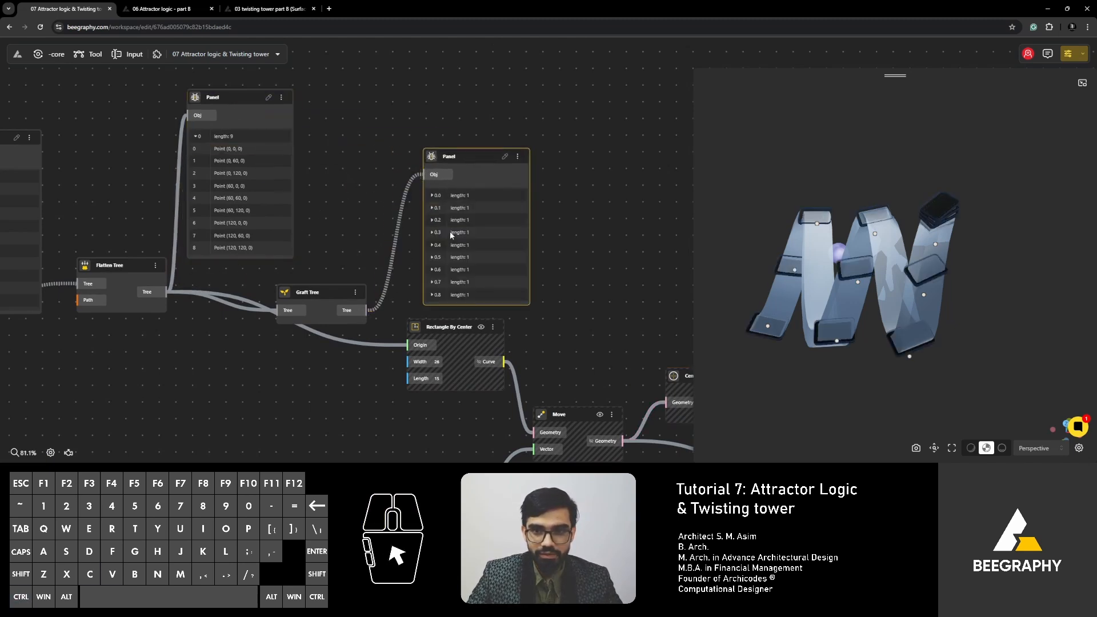
left_click(431, 195)
left_click(432, 221)
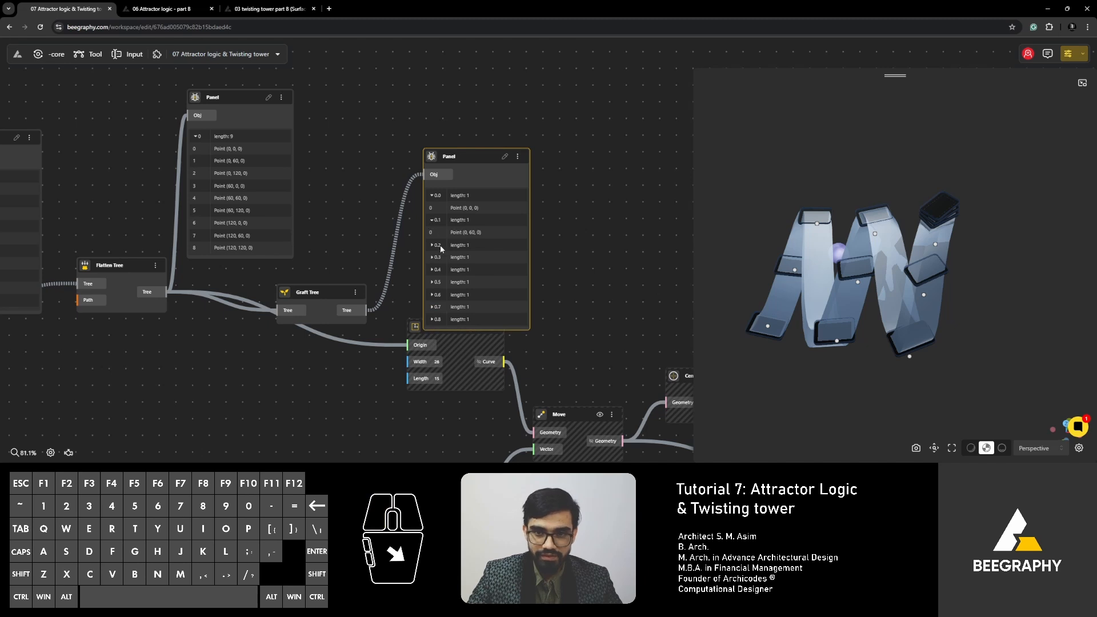
- Collapse branch 0 in the flattened-list Panel and branches 0.0 and 0.1 in the grafted-list Panel
right_click_drag(369, 275, 438, 275)
right_click(324, 192)
left_click(266, 136)
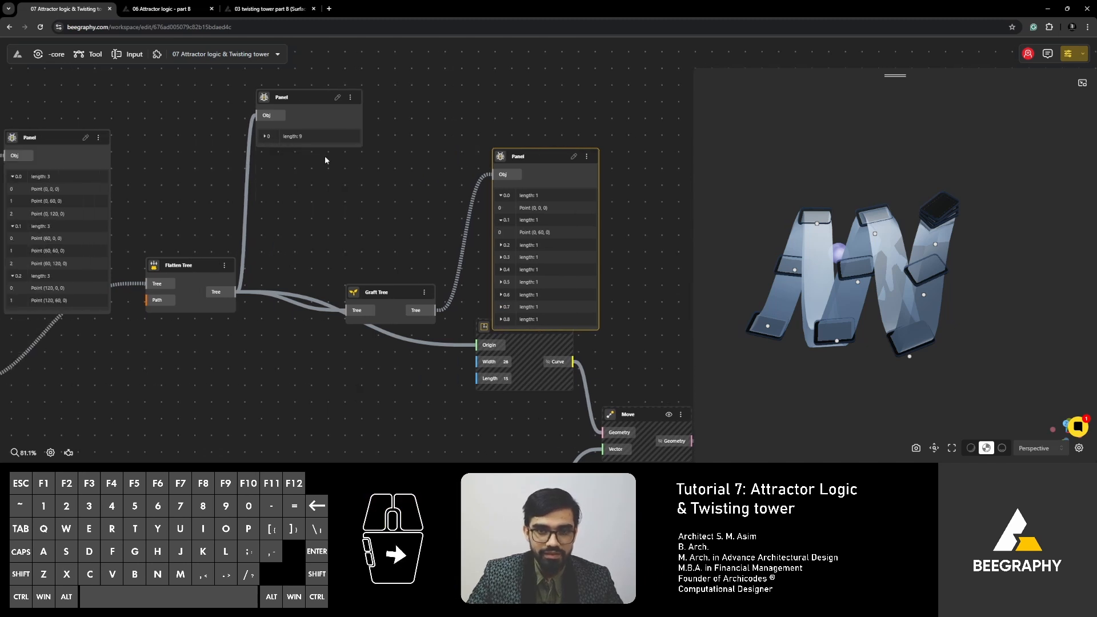
left_click(506, 197)
left_click(501, 208)
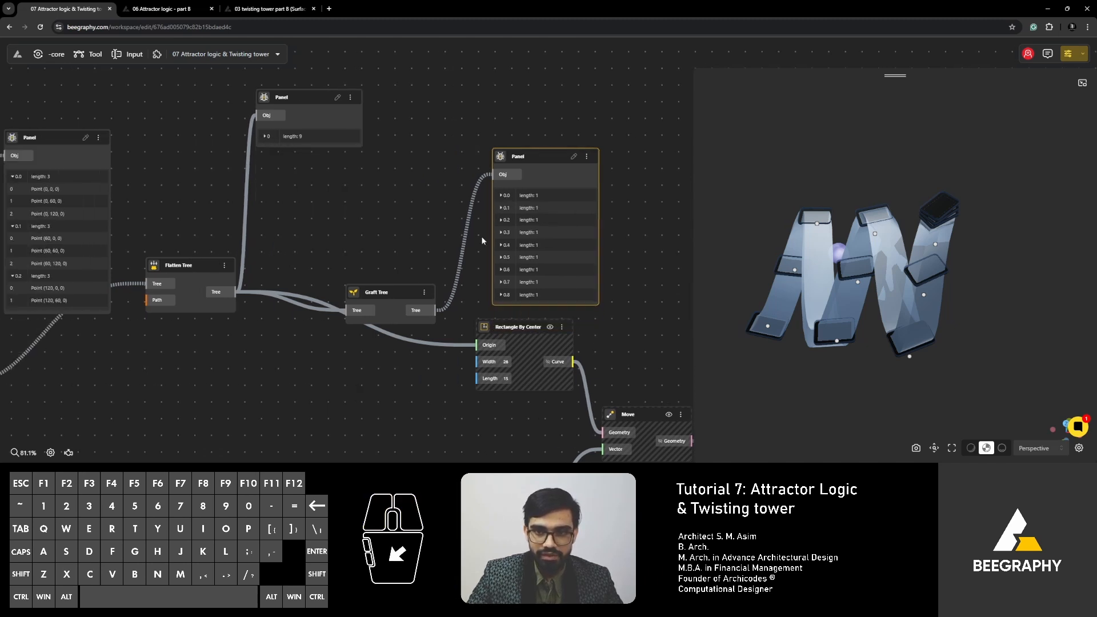
- Collapse branches 0.0, 0.1 and 0.2 in the Panel that lists the original grid points
right_click_drag(332, 203, 425, 229)
left_click(107, 203)
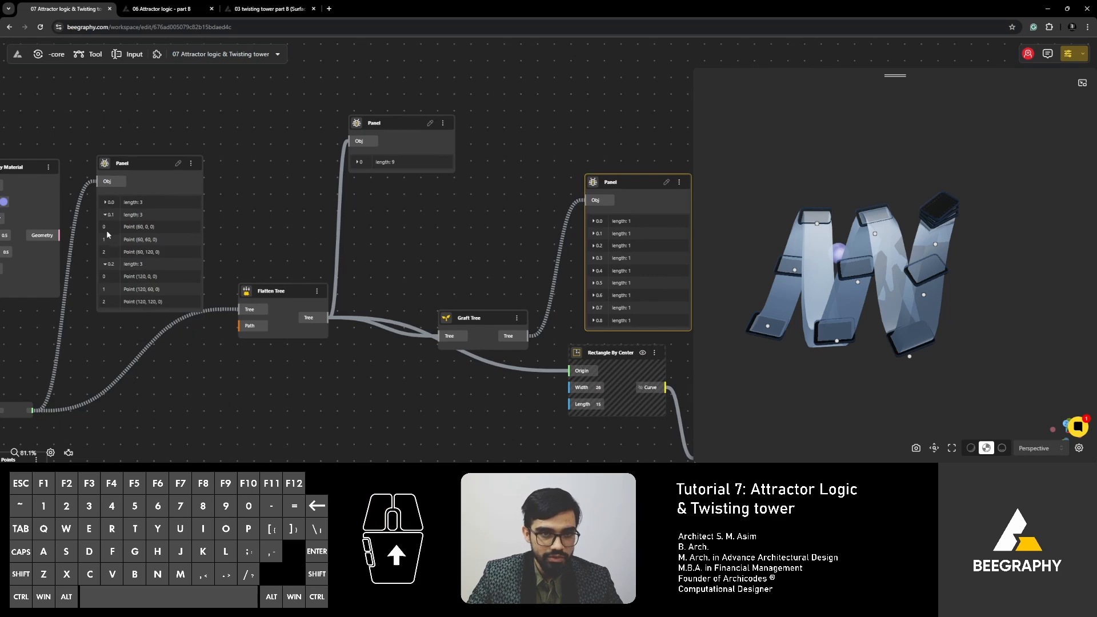
left_click(106, 214)
left_click(106, 228)
right_click_drag(312, 236, 338, 250)
right_click_drag(146, 243, 268, 229)
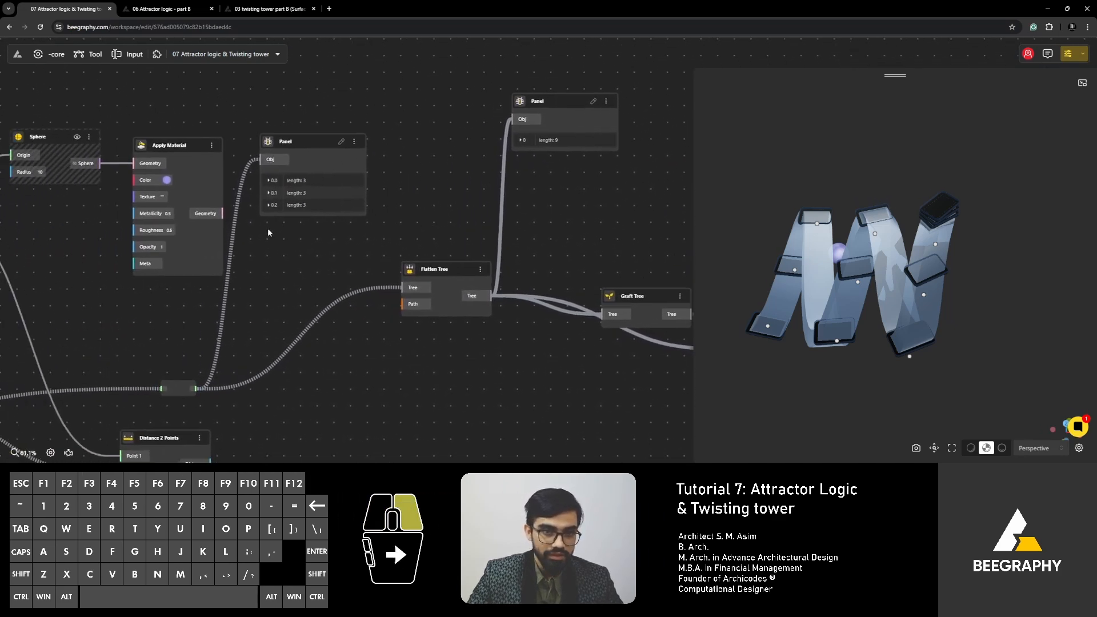
- Trace the Square Grid's Points output through its relays toward Distance 2 Points, the Panel and Flatten Tree
right_click_drag(197, 303, 264, 292)
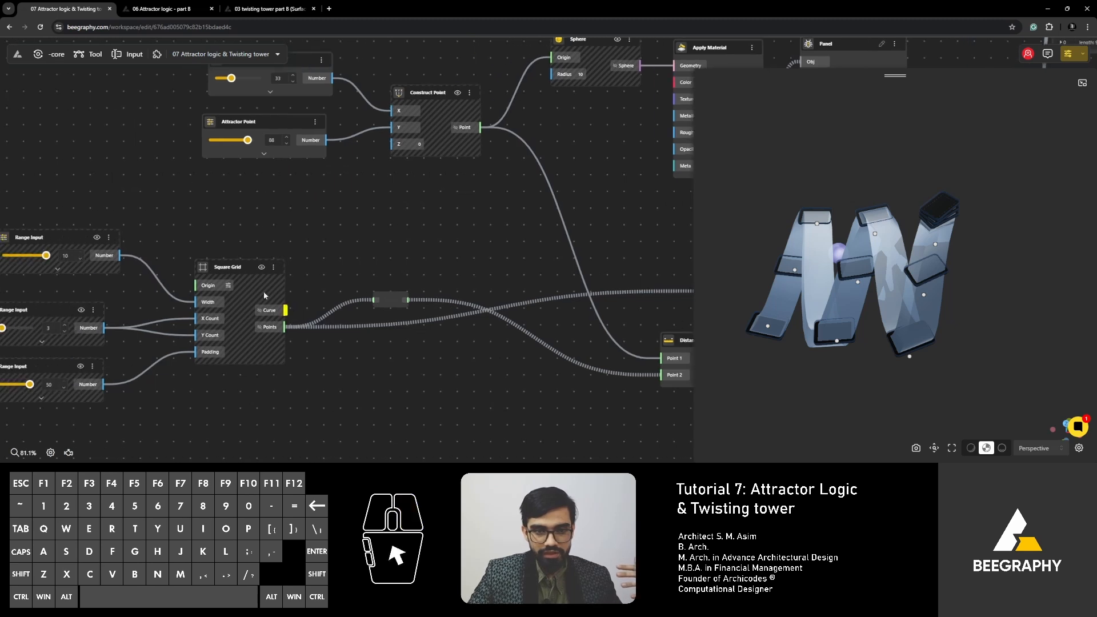
left_click(227, 265)
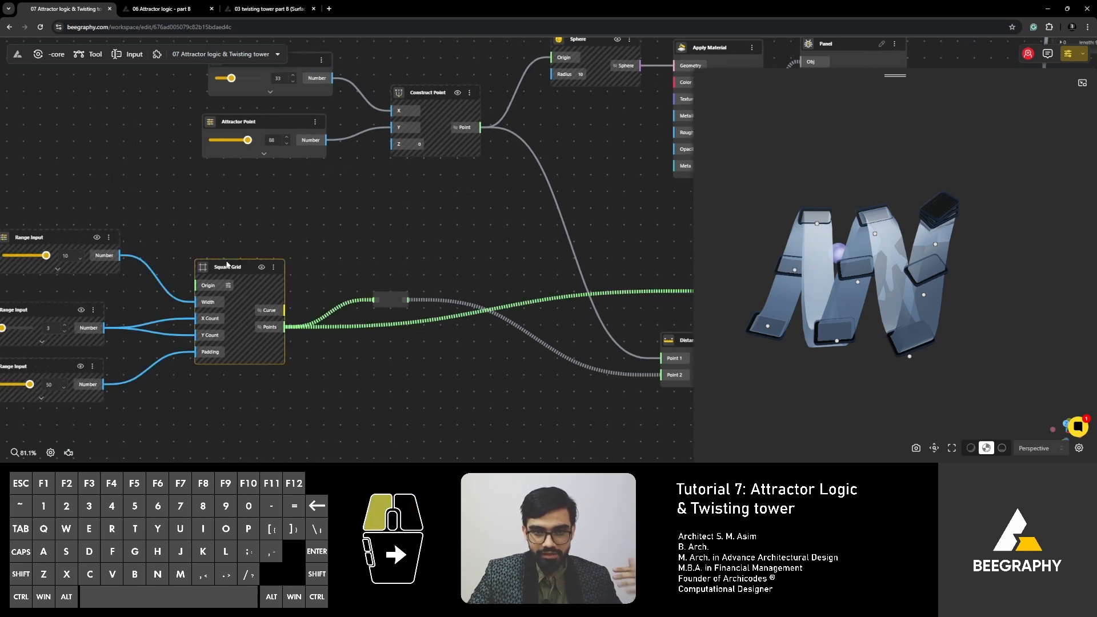
right_click(385, 303)
left_click(391, 298)
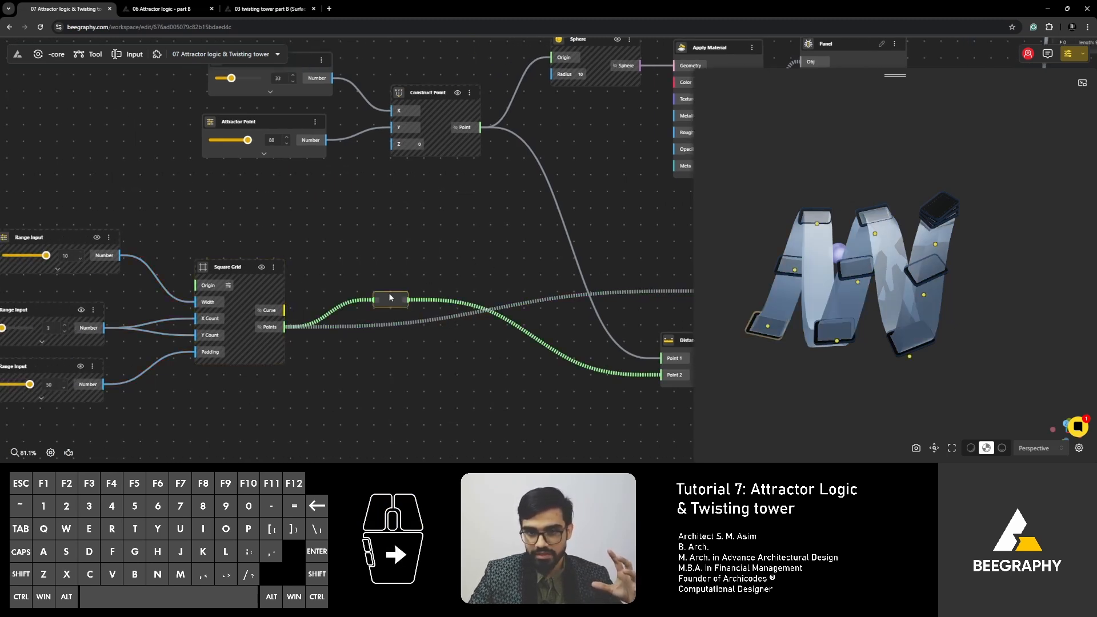
right_click_drag(535, 234, 416, 238)
right_click_drag(499, 256, 241, 301)
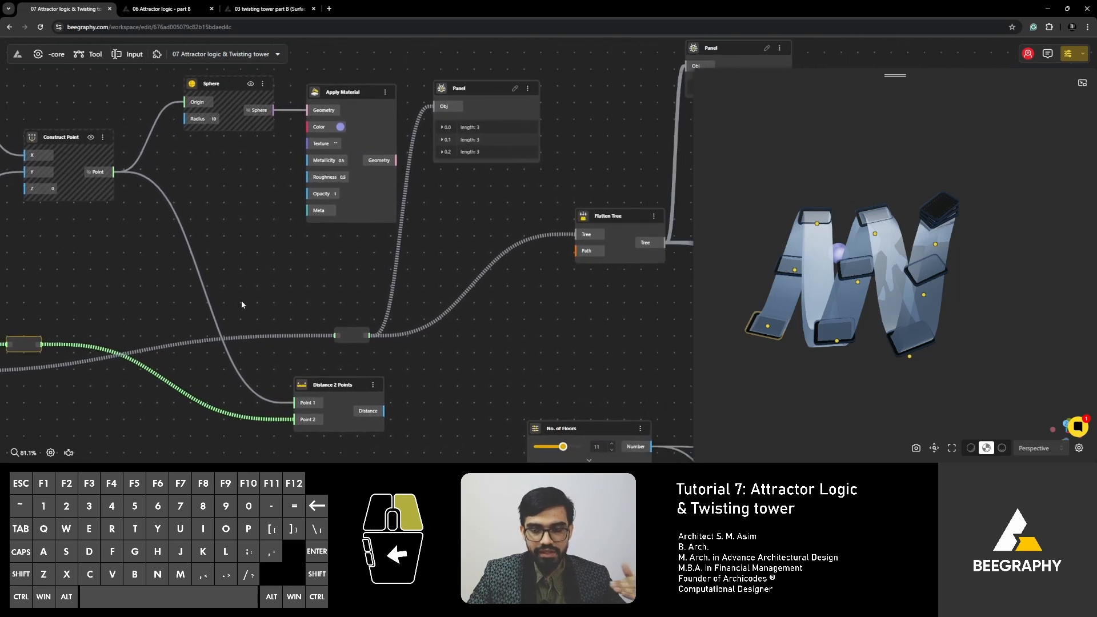
right_click_drag(416, 173, 334, 200)
right_click_drag(390, 156, 380, 202)
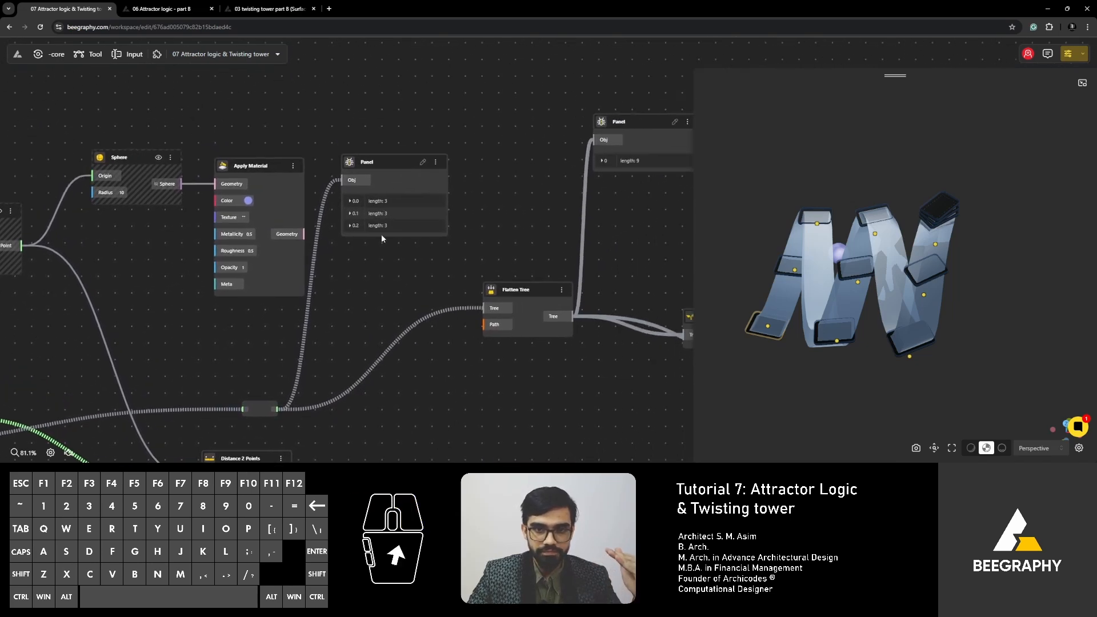
- Move the grid-points Panel slightly down and right, and check the points in branch 0.0 before collapsing it again
left_click_drag(390, 171, 405, 195)
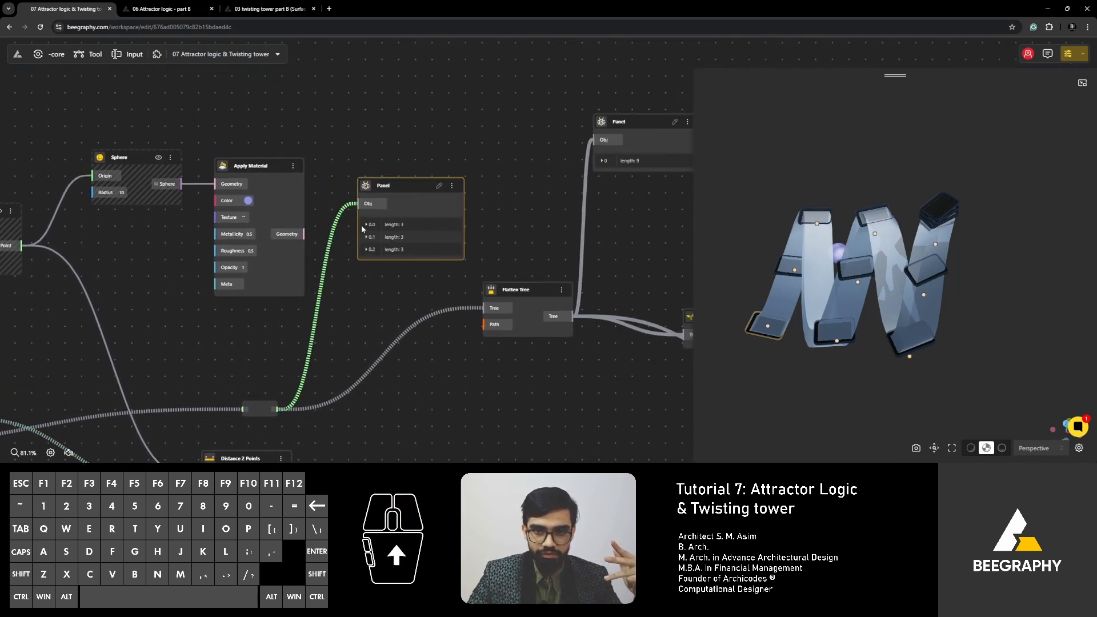
left_click(364, 225)
left_click(366, 224)
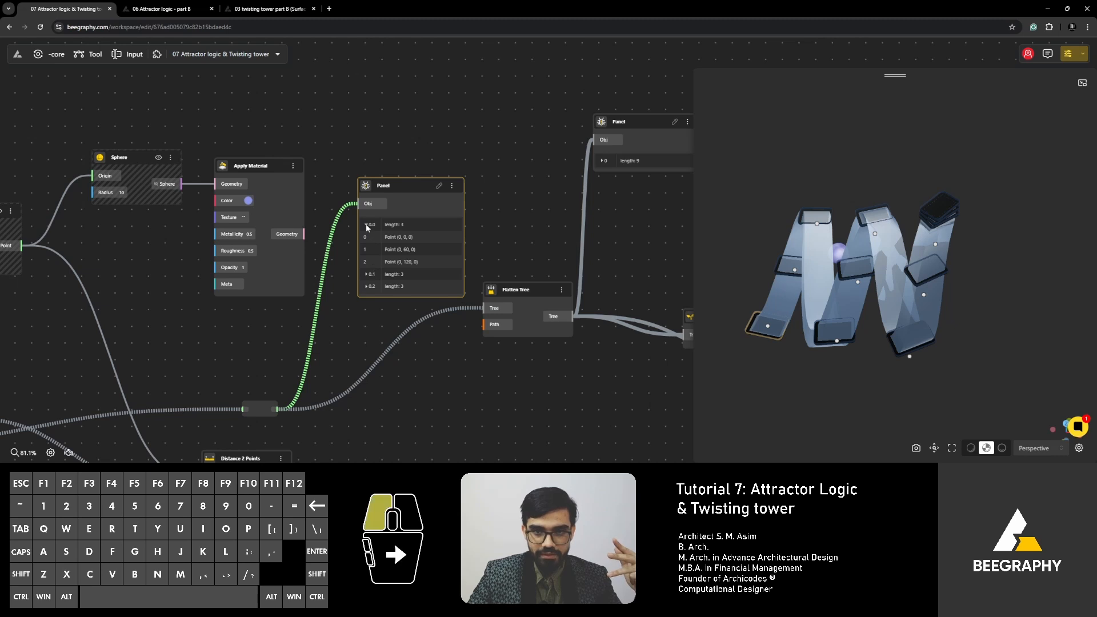
right_click_drag(411, 224, 353, 206)
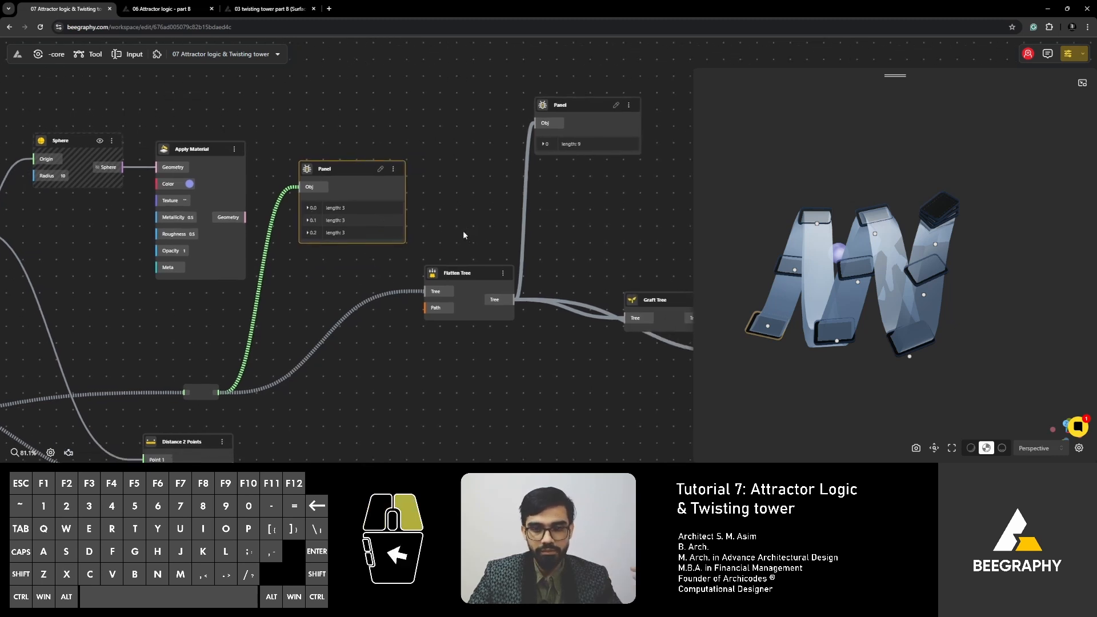
- Expand branch 0 in the flattened-list Panel and move that Panel up and right, above Graft Tree
right_click_drag(387, 248, 305, 243)
right_click_drag(377, 375, 223, 381)
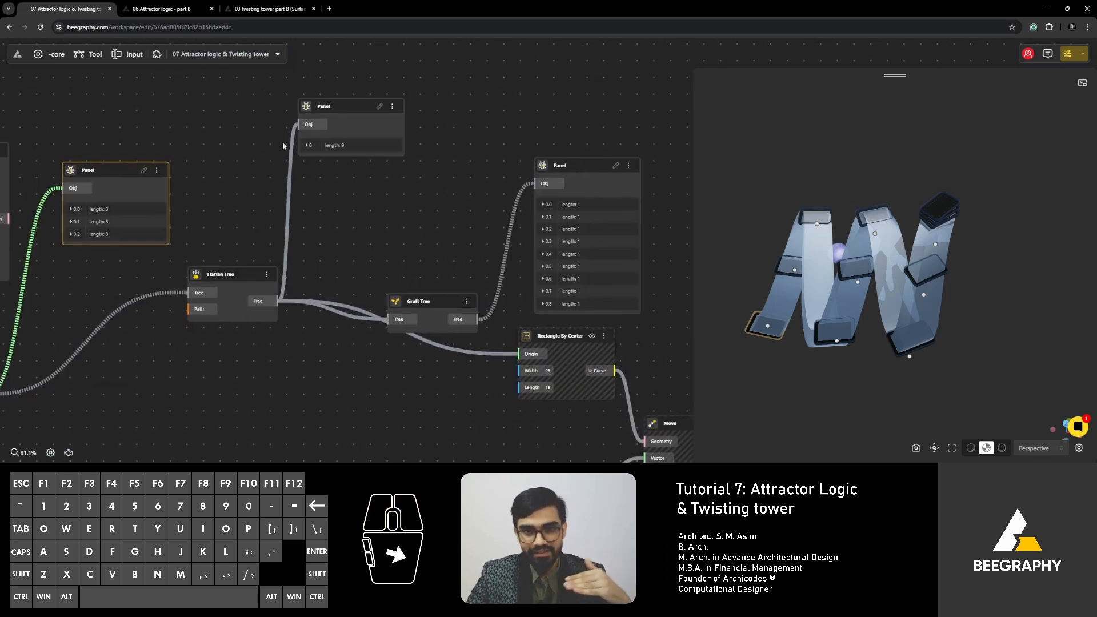
left_click(307, 146)
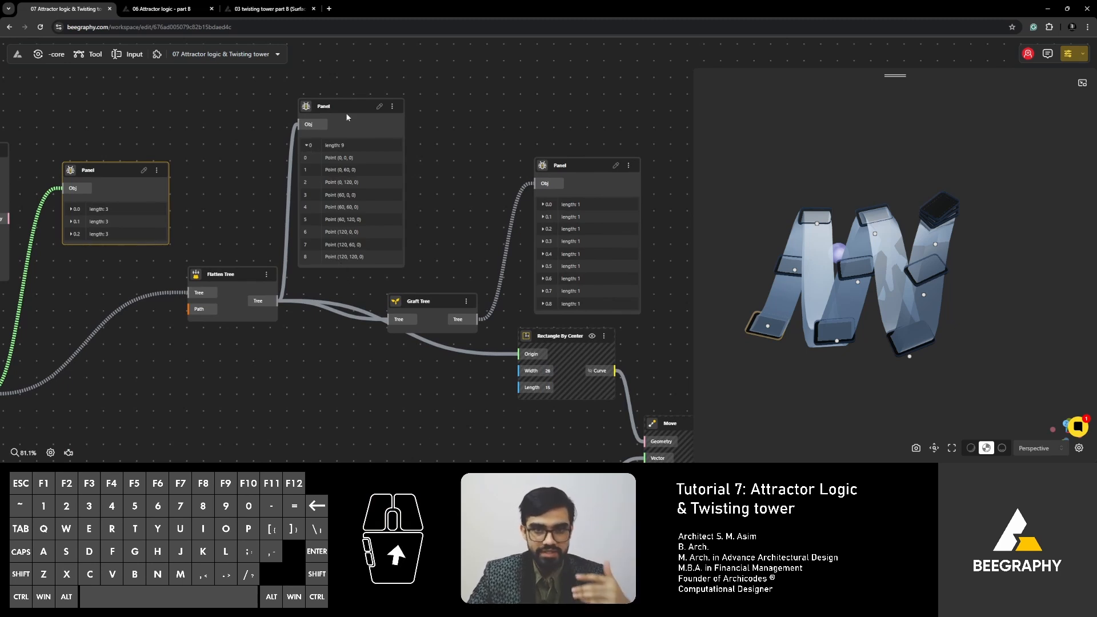
left_click_drag(349, 104, 420, 81)
scroll(316, 336, "up", 3)
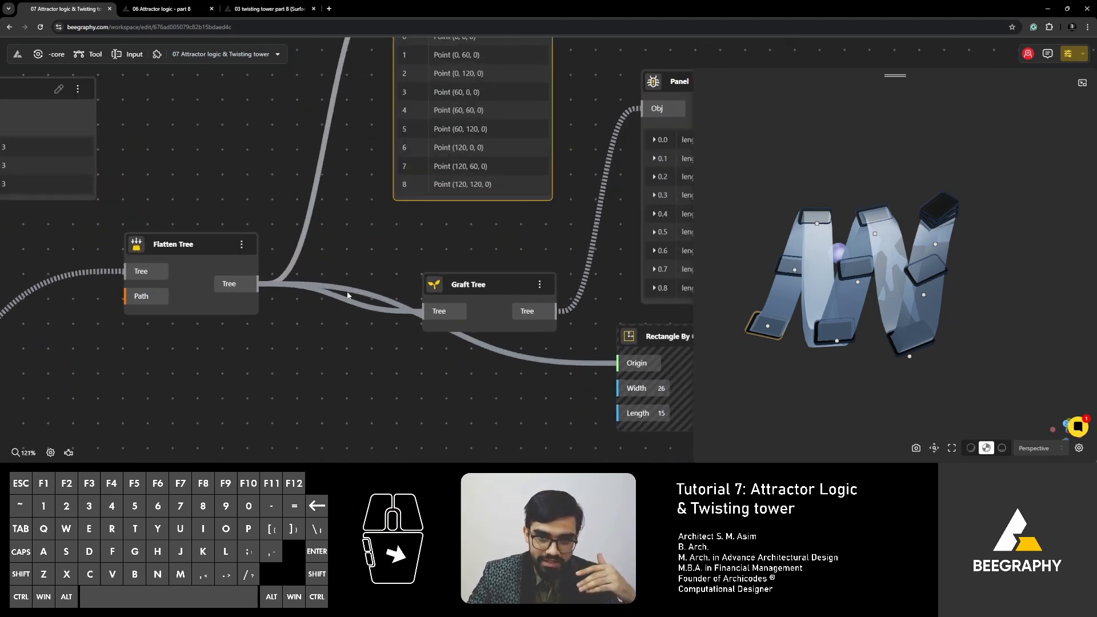
- Collapse branch 0 in the Panel that lists the flattened points
scroll(278, 255, "down", 3)
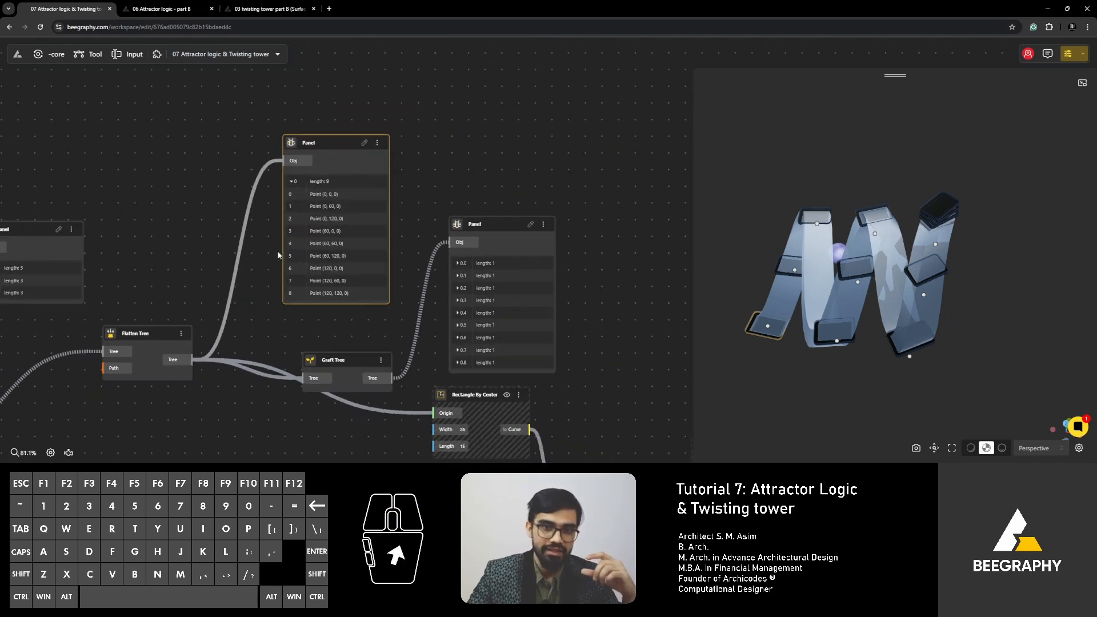
left_click(291, 182)
left_click(292, 182)
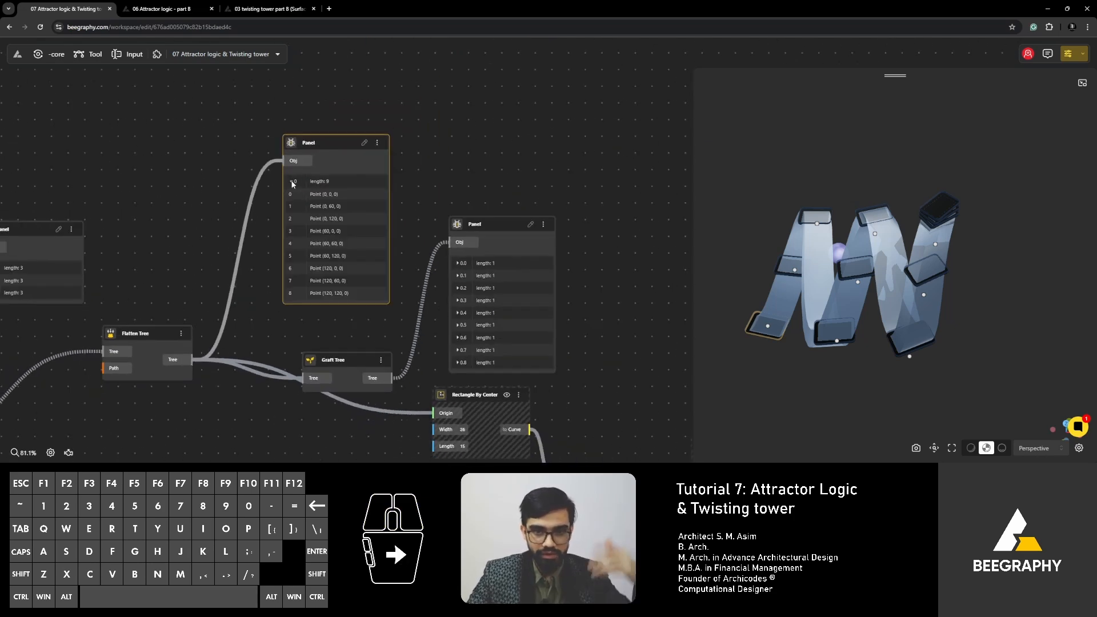
left_click(292, 182)
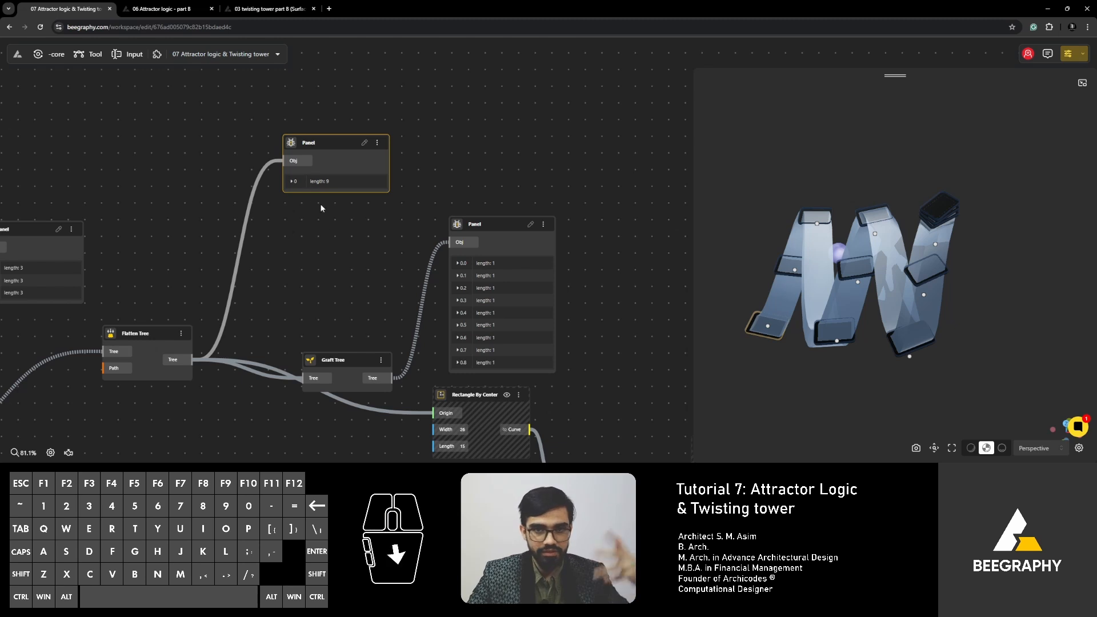
right_click_drag(324, 241, 279, 239)
right_click_drag(265, 275, 294, 183)
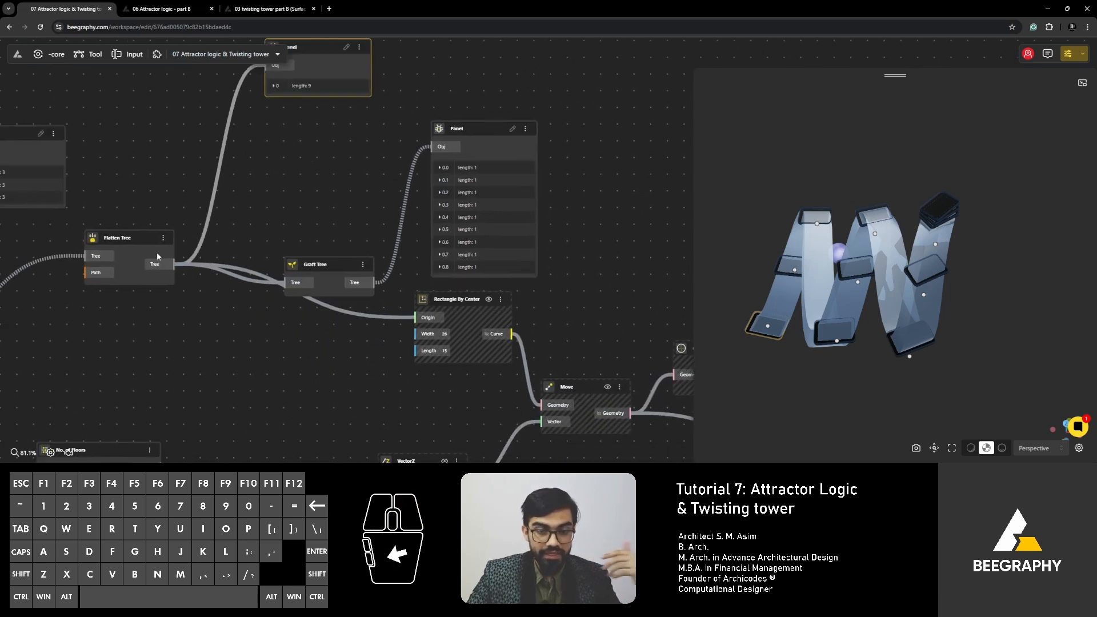
- Nudge Graft Tree left and check branches 0.0, 0.1 and 0.2 in the grafted-points Panel, collapsing them again
left_click_drag(336, 263, 324, 257)
right_click_drag(446, 166, 366, 199)
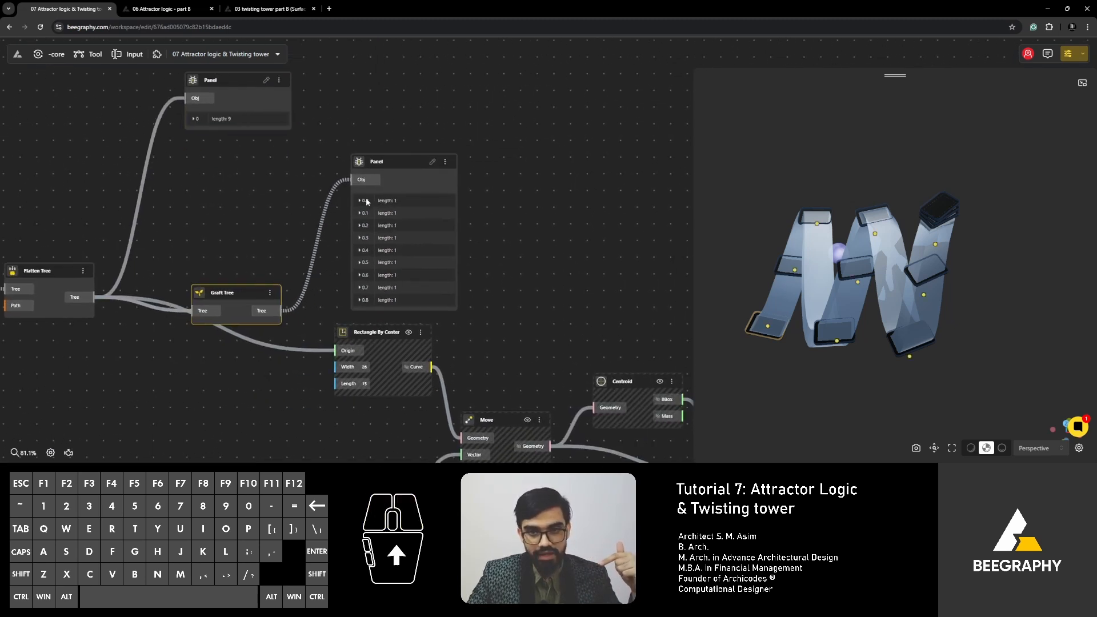
left_click(359, 201)
left_click(359, 225)
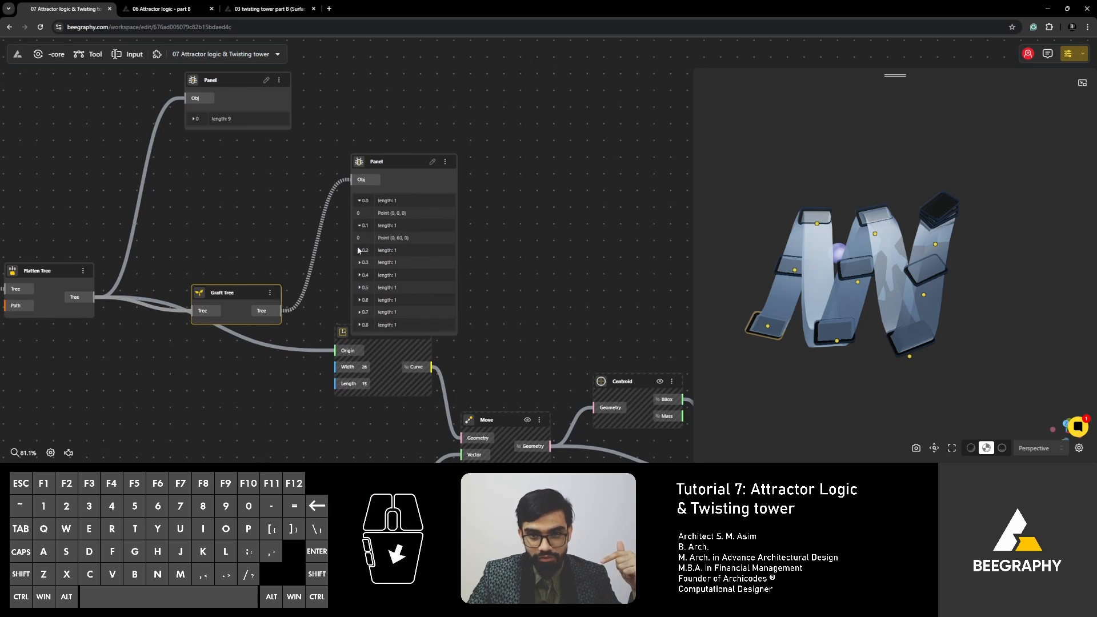
left_click(360, 250)
left_click(360, 251)
left_click(360, 225)
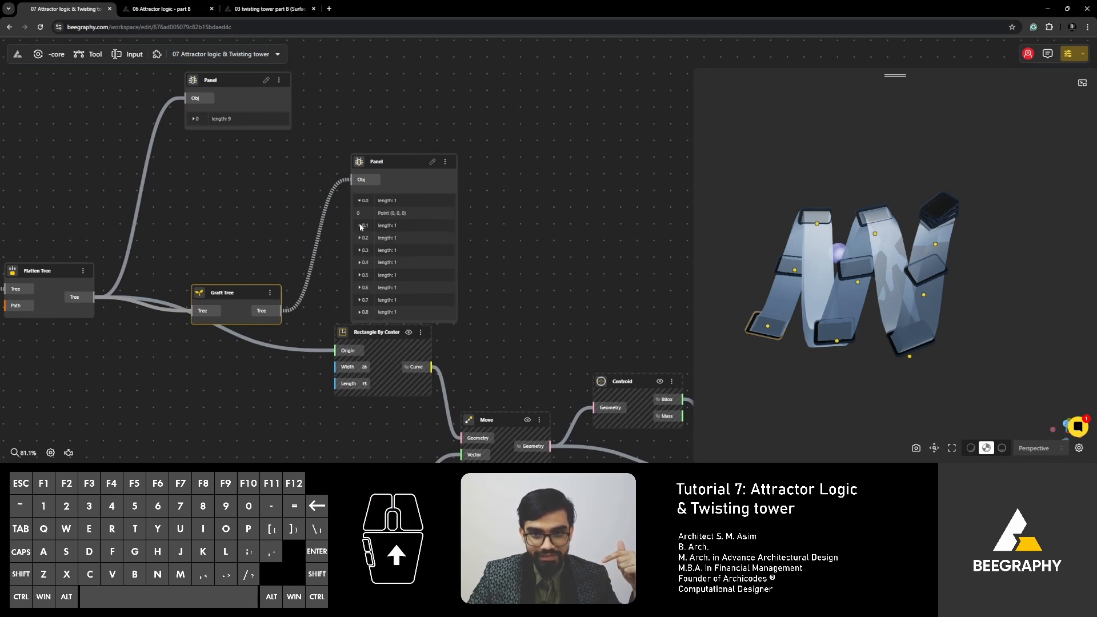
left_click(359, 201)
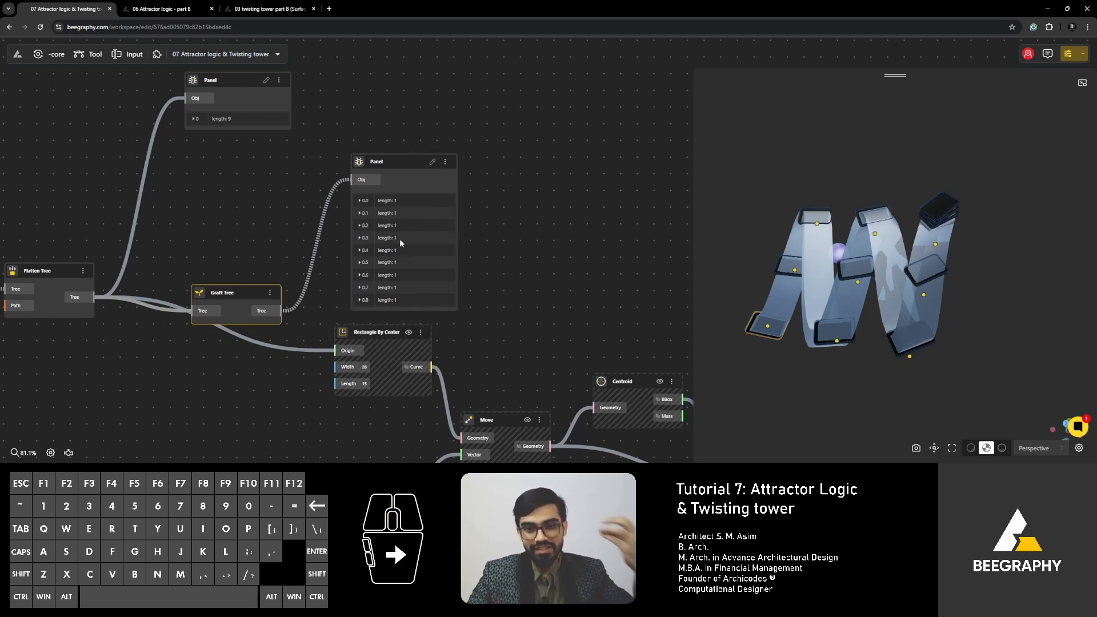
- Move Rectangle By Center further right of Graft Tree and move the grafted-points Panel up and slightly left
right_click_drag(269, 238, 417, 249)
right_click_drag(228, 226, 413, 207)
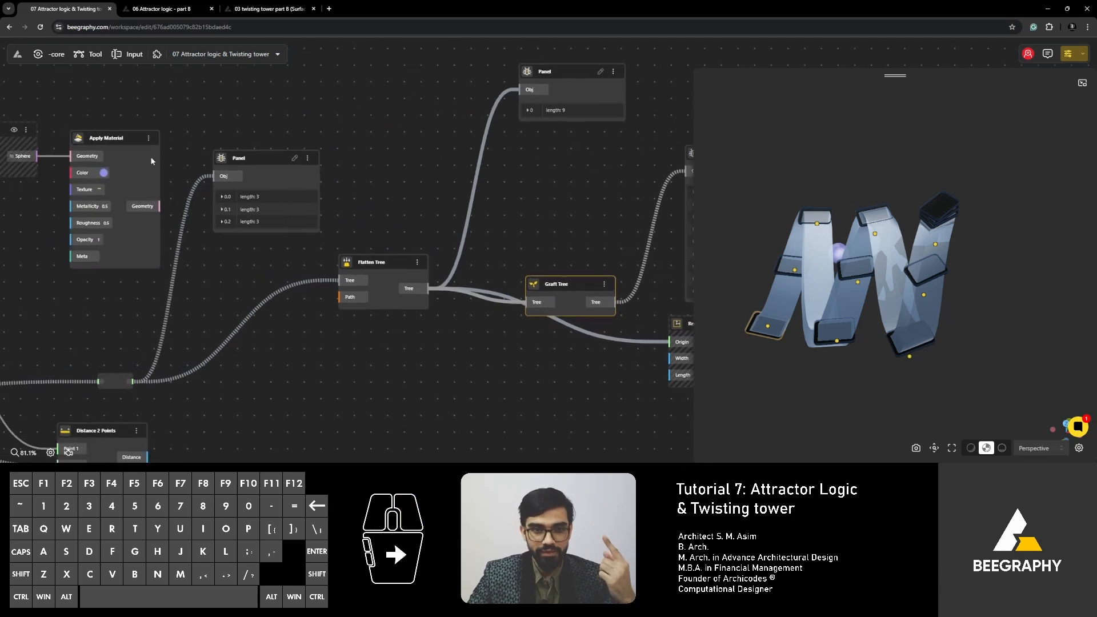
scroll(152, 159, "up", 3)
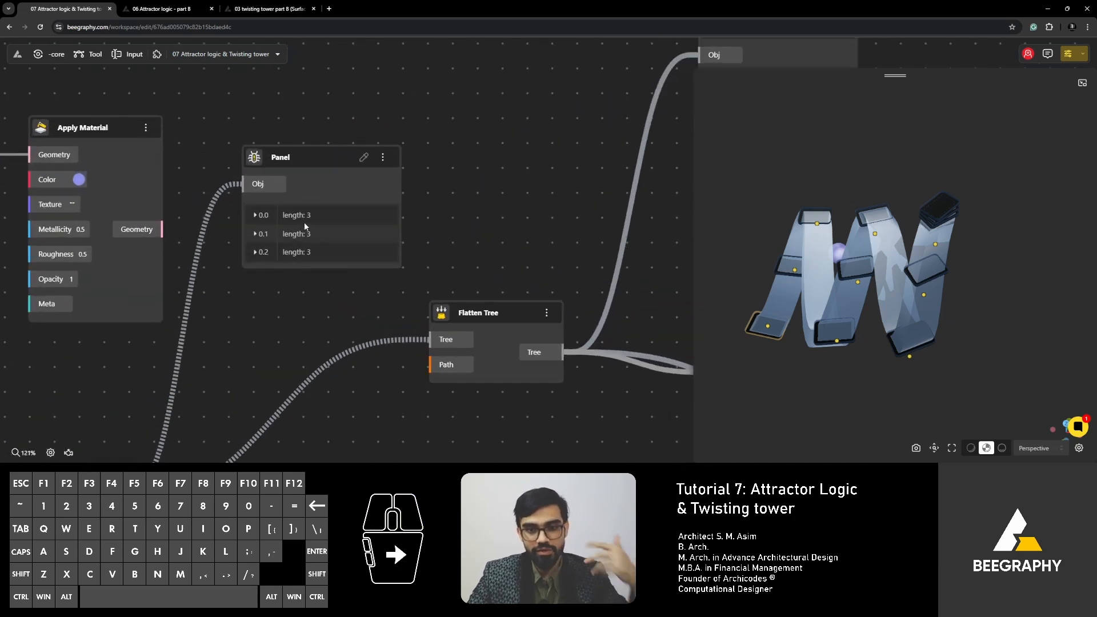
scroll(474, 204, "down", 2)
right_click_drag(444, 255, 280, 259)
left_click_drag(411, 341, 472, 343)
left_click_drag(424, 154, 400, 107)
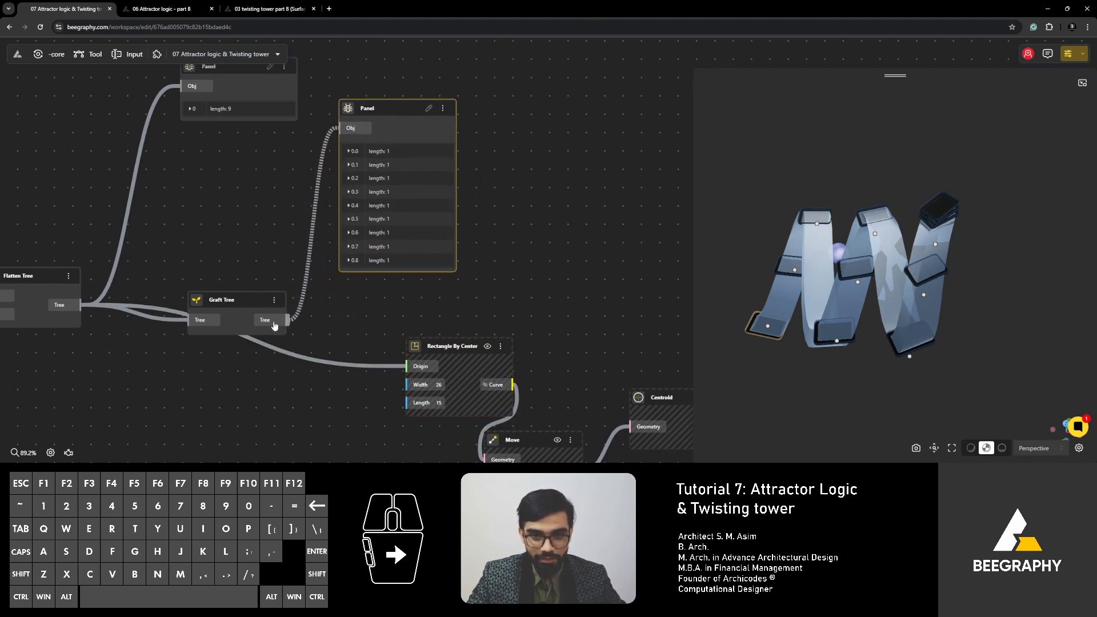
- Connect Graft Tree's Tree output to the Origin of Rectangle By Center and inspect the towers in the 3D view
left_click_drag(286, 320, 412, 367)
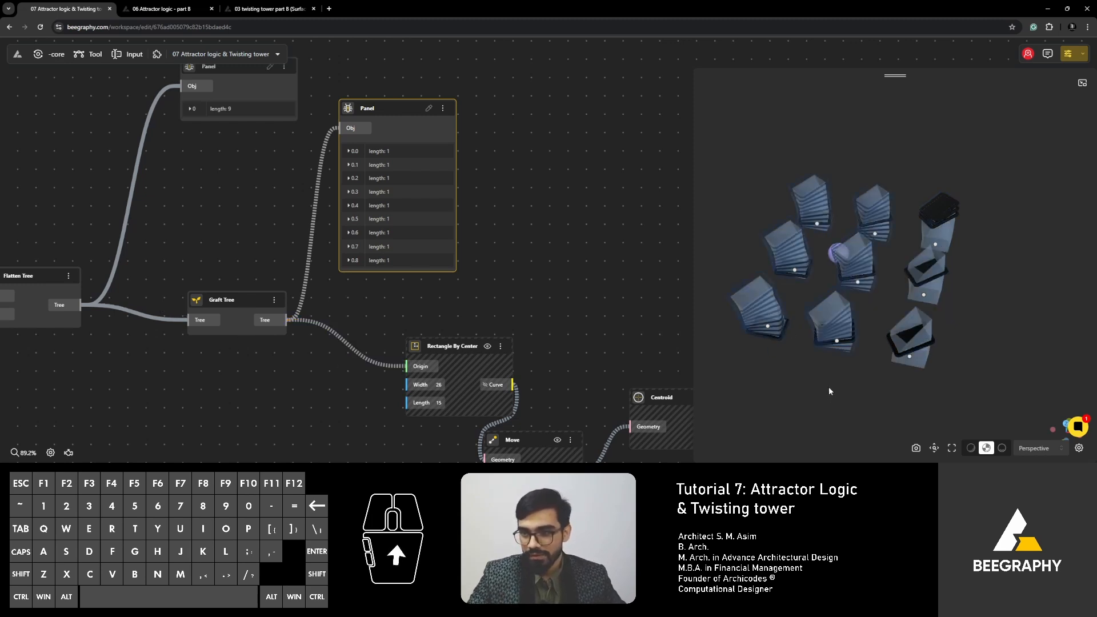
left_click_drag(828, 386, 783, 378)
scroll(548, 274, "down", 2)
scroll(549, 274, "down", 2)
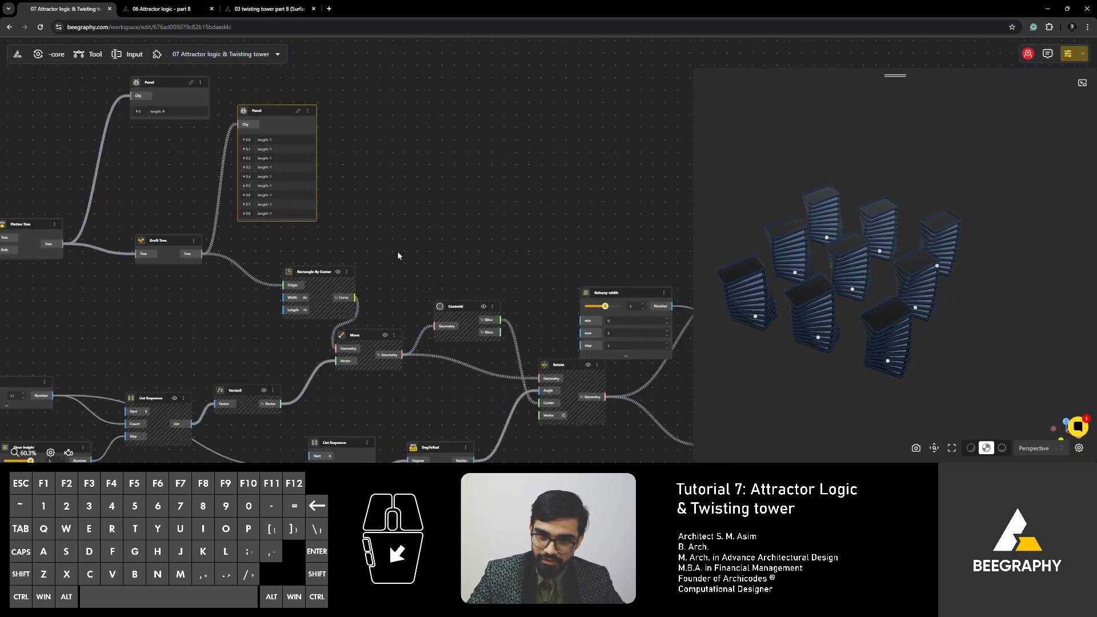
- Shift the Move and Centroid nodes right to space them out after Rectangle By Center
left_click_drag(364, 336, 386, 333)
left_click_drag(465, 308, 501, 308)
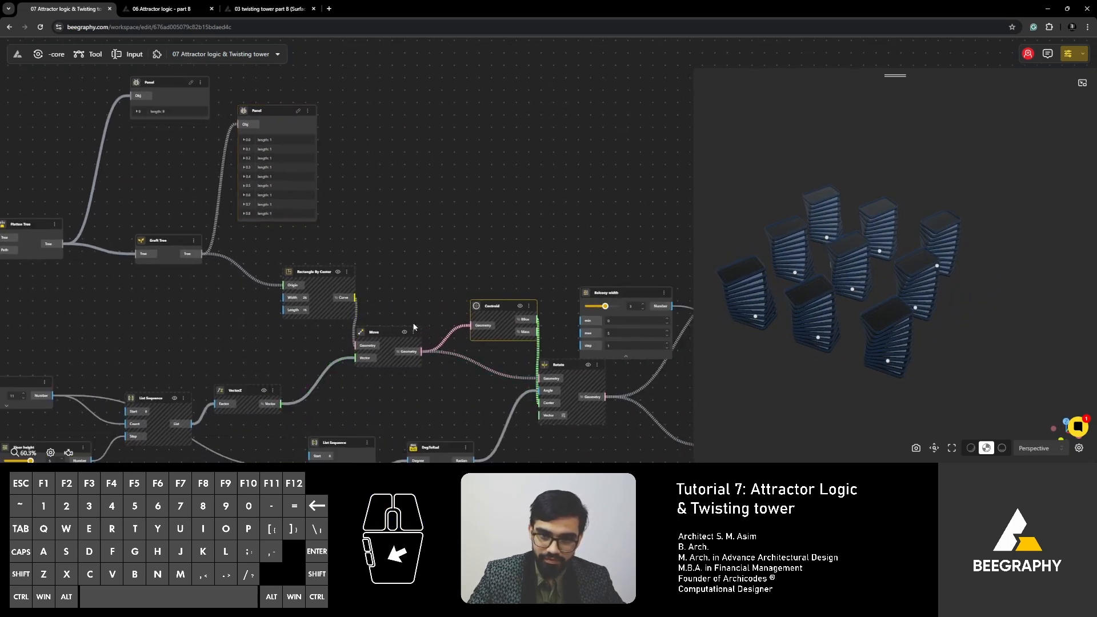
left_click_drag(396, 331, 413, 325)
- Trace the connections of the No. of Floors slider and examine the tower grid around the attractor sphere from above
right_click_drag(433, 278, 492, 207)
right_click_drag(359, 323, 514, 272)
left_click(216, 263)
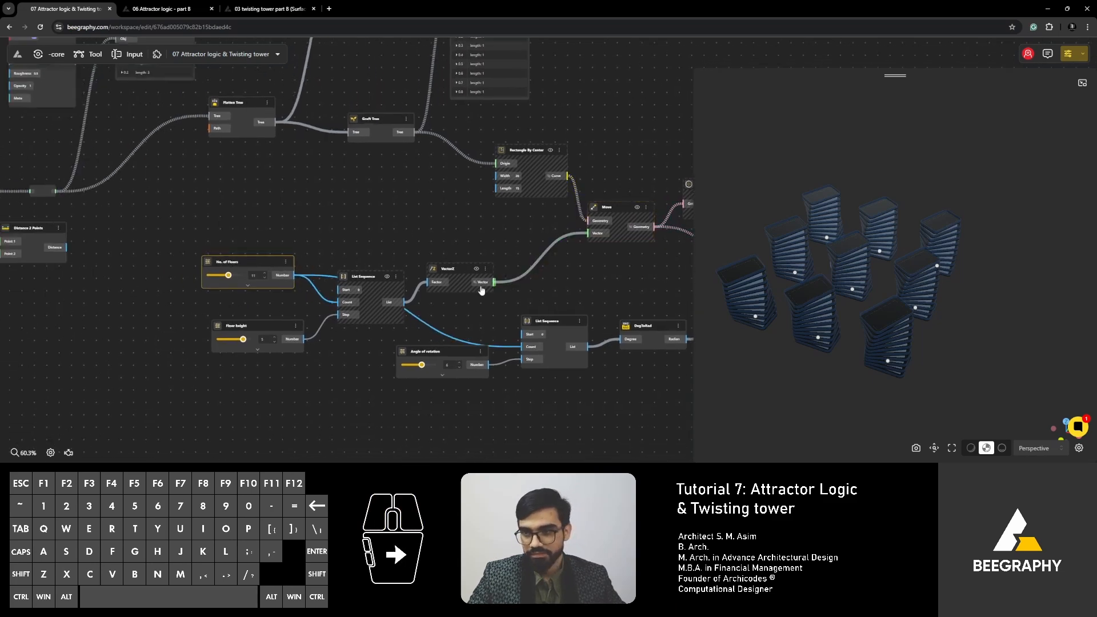
scroll(97, 354, "down", 2)
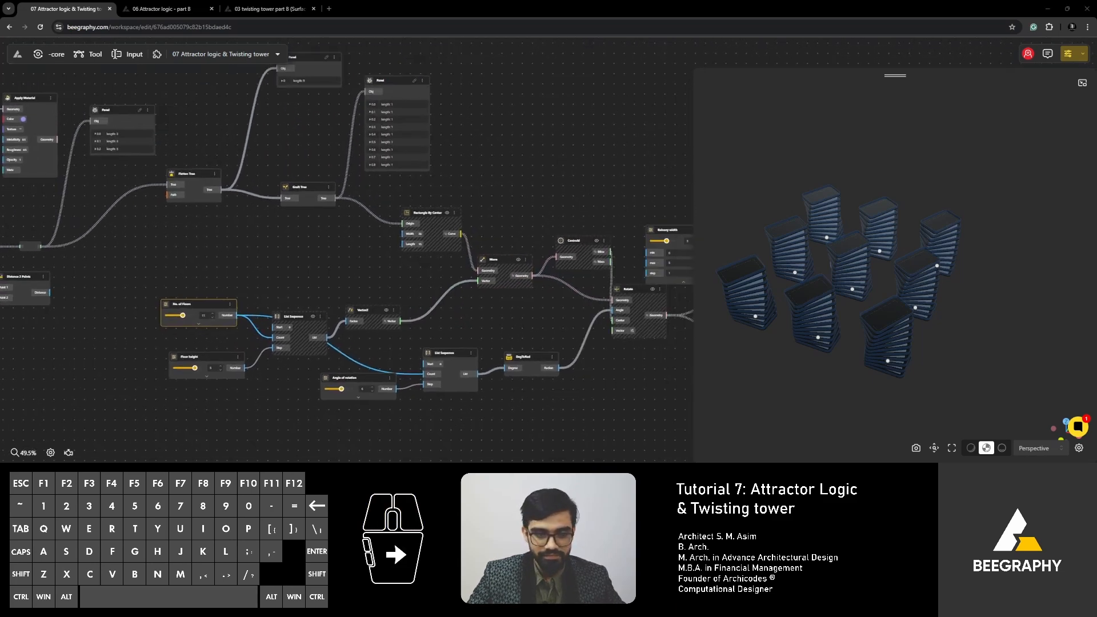
right_click_drag(613, 240, 447, 273)
left_click_drag(772, 328, 808, 372)
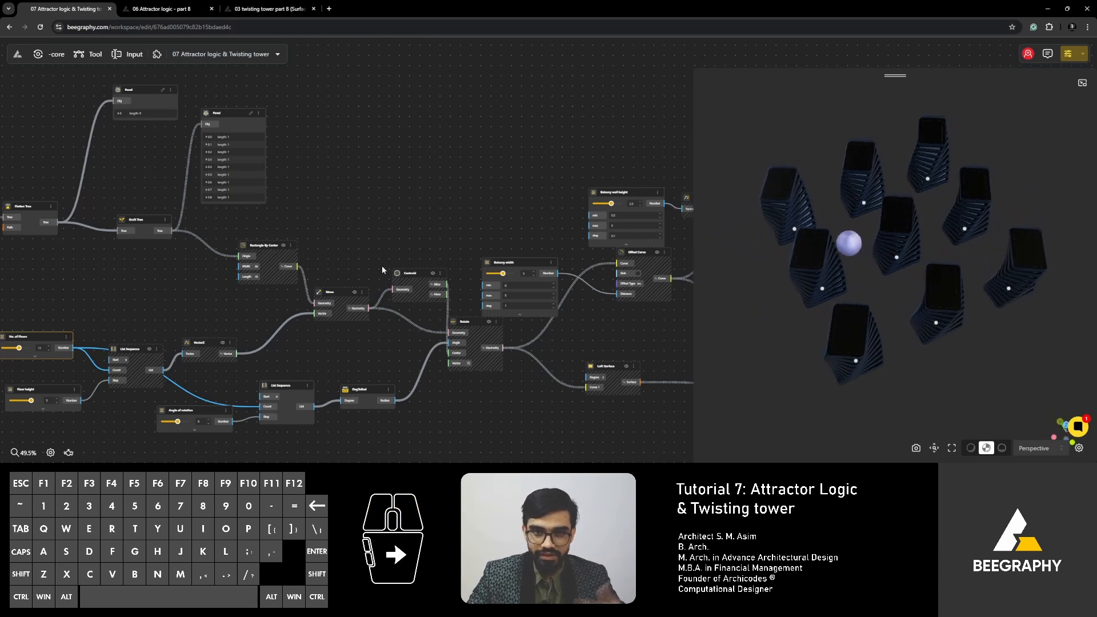
- Review the whole definition from the Square Grid and attractor inputs through to the tower materials
right_click_drag(323, 208, 422, 192)
scroll(407, 214, "down", 1)
scroll(395, 234, "down", 1)
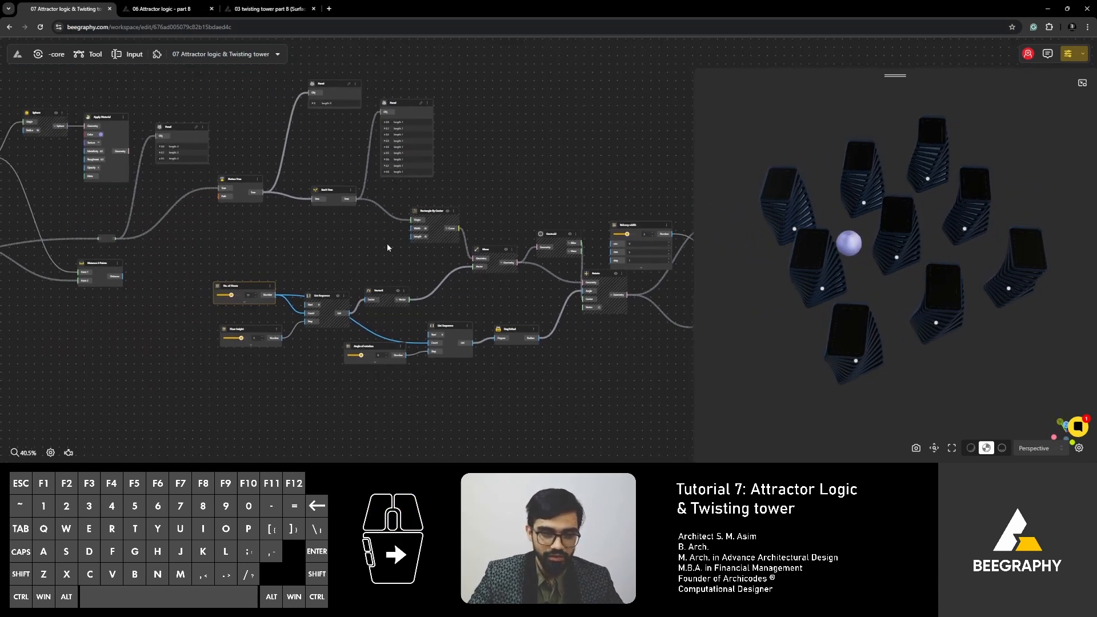
scroll(346, 260, "down", 1)
right_click_drag(337, 264, 412, 252)
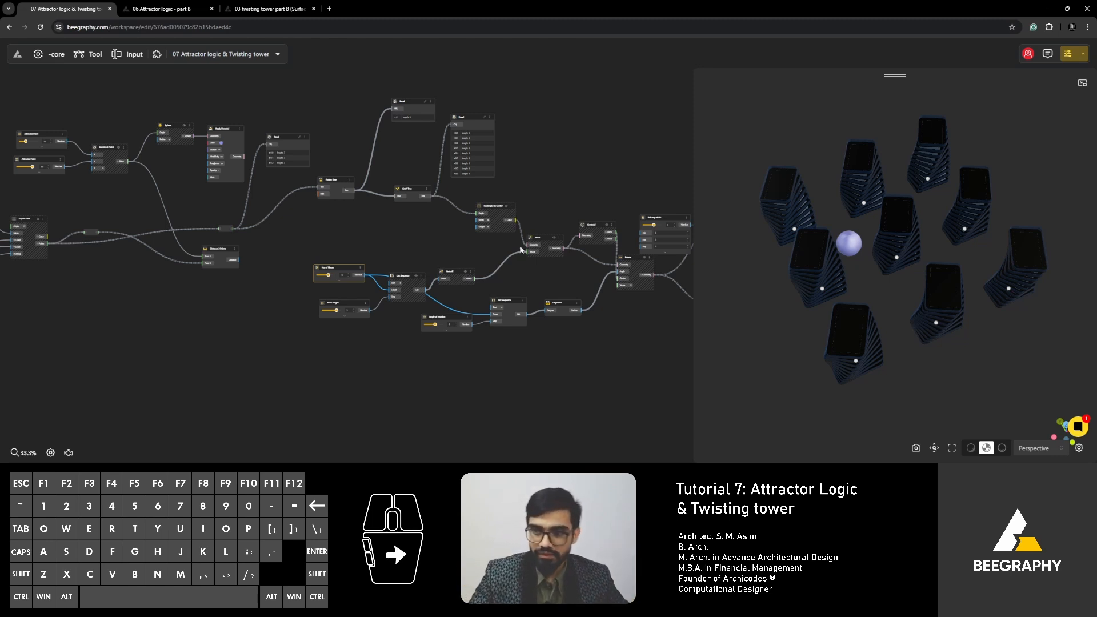
mouse_move(545, 268)
right_mouse_down()
mouse_move(469, 279)
mouse_move(483, 294)
mouse_move(469, 297)
right_mouse_up()
right_click_drag(585, 323, 448, 334)
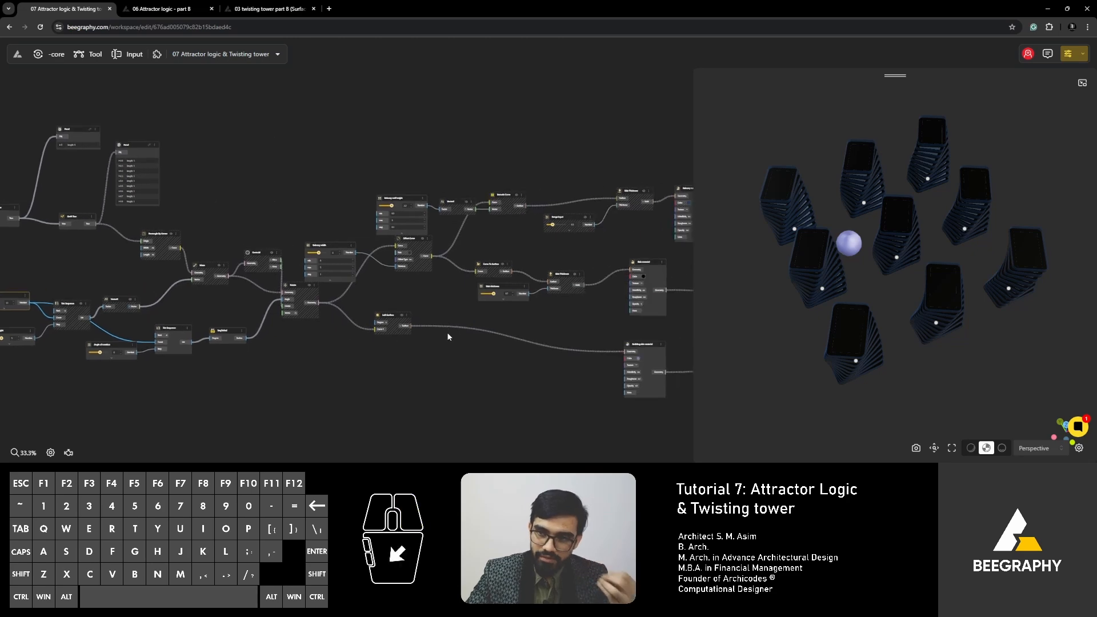
right_click_drag(288, 303, 532, 305)
scroll(259, 293, "up", 8)
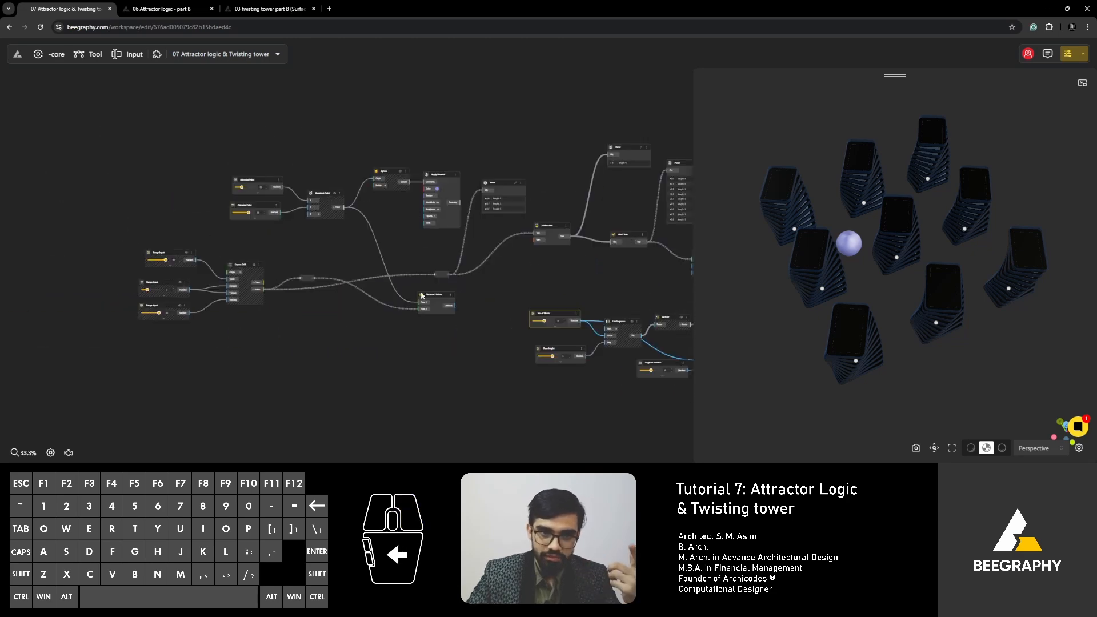
- Move the No. of Floors slider up and the Angle of rotation slider down and left, clear of the List Sequence nodes
left_click_drag(379, 262, 378, 258)
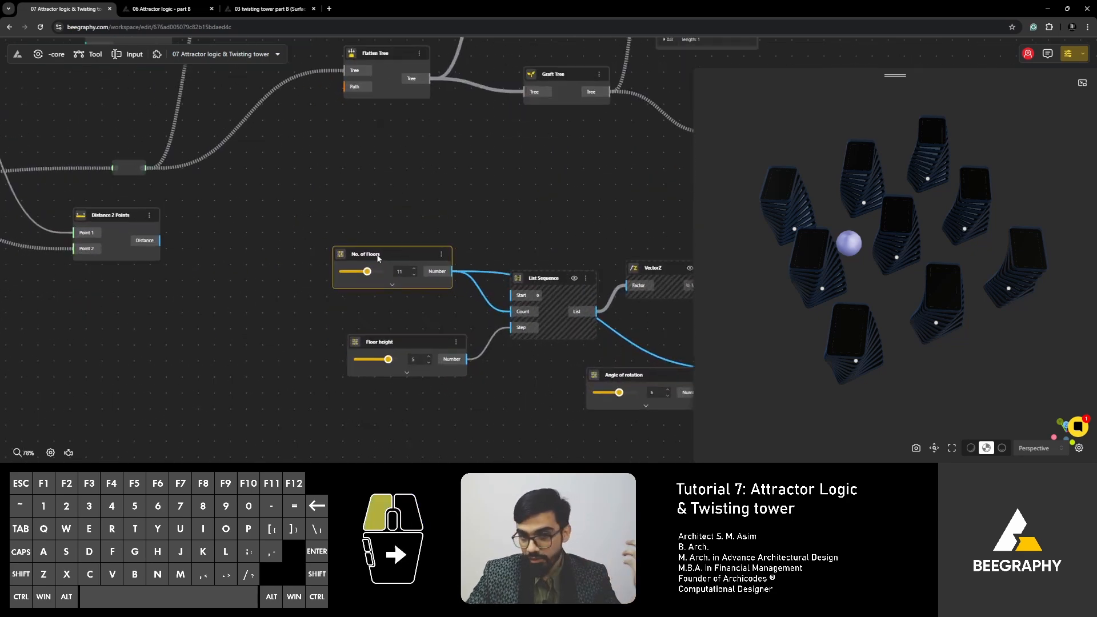
right_click_drag(389, 309, 331, 264)
right_click_drag(537, 336, 373, 295)
left_click_drag(373, 295, 317, 327)
left_click_drag(205, 177, 205, 152)
left_click_drag(374, 320, 346, 345)
right_click_drag(345, 320, 372, 292)
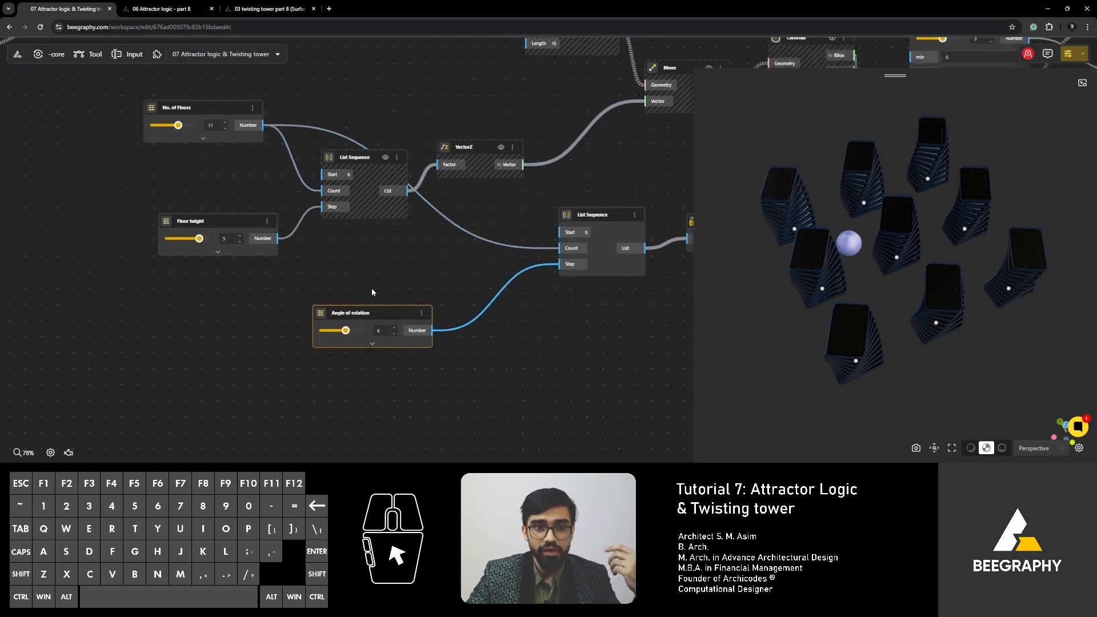
- Move the Angle of rotation slider further left of the List Sequence it feeds
scroll(380, 288, "down", 1)
right_click_drag(495, 284, 348, 284)
scroll(554, 327, "down", 1)
right_click_drag(557, 327, 382, 348)
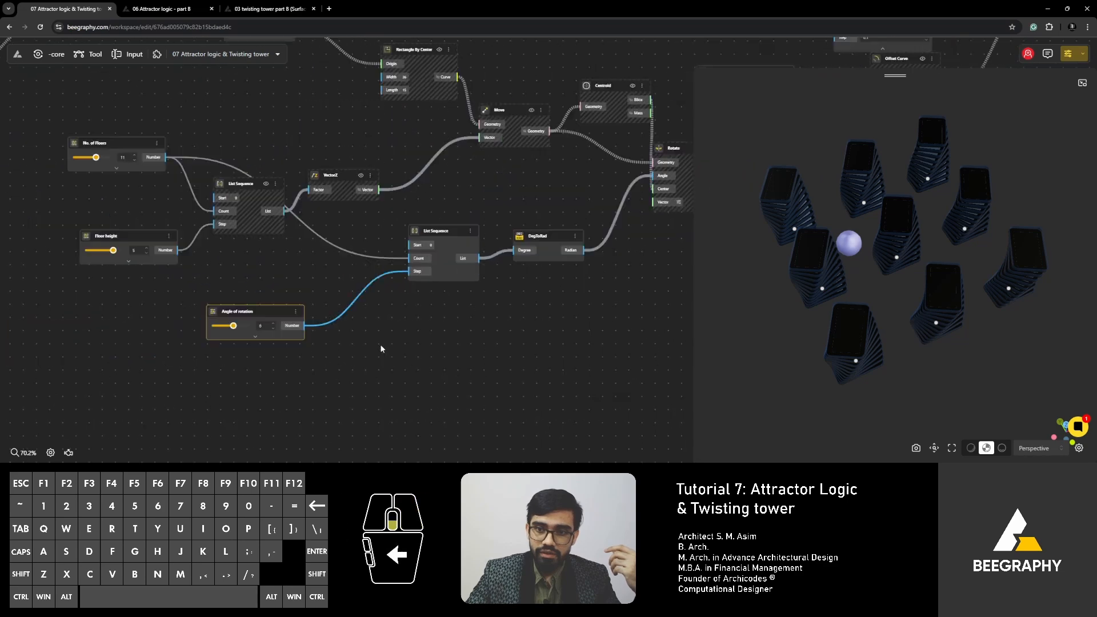
right_click_drag(282, 308, 516, 290)
left_click_drag(370, 319, 358, 316)
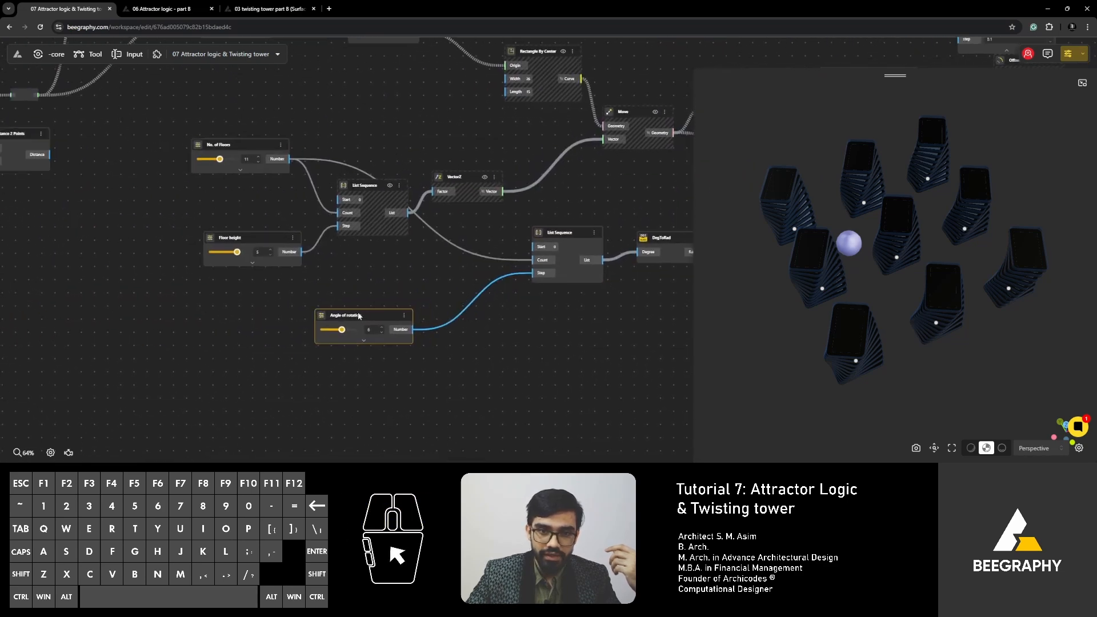
- Highlight the No. of Floors slider's connections and look closely at the towers around the attractor sphere
left_click(240, 144)
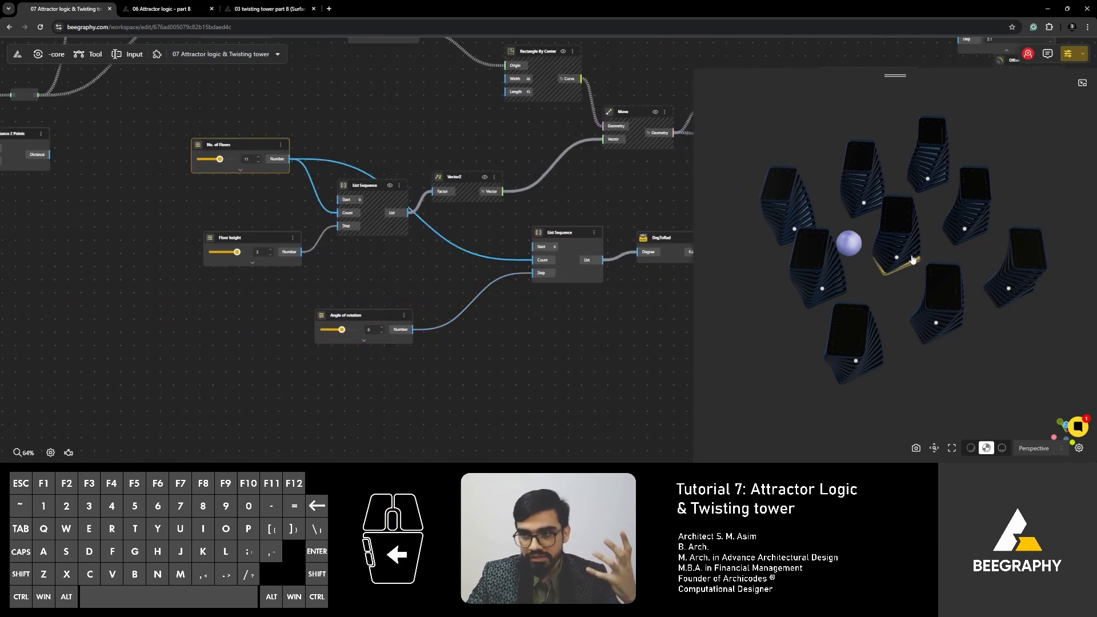
scroll(851, 257, "up", 3)
scroll(878, 282, "up", 2)
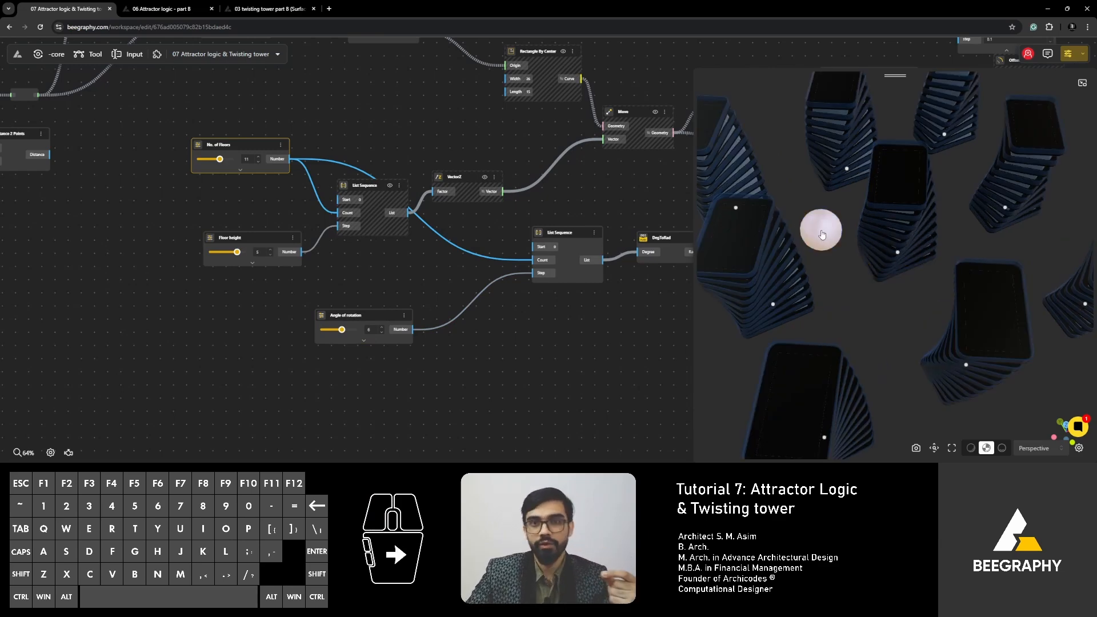
right_click_drag(353, 290, 429, 292)
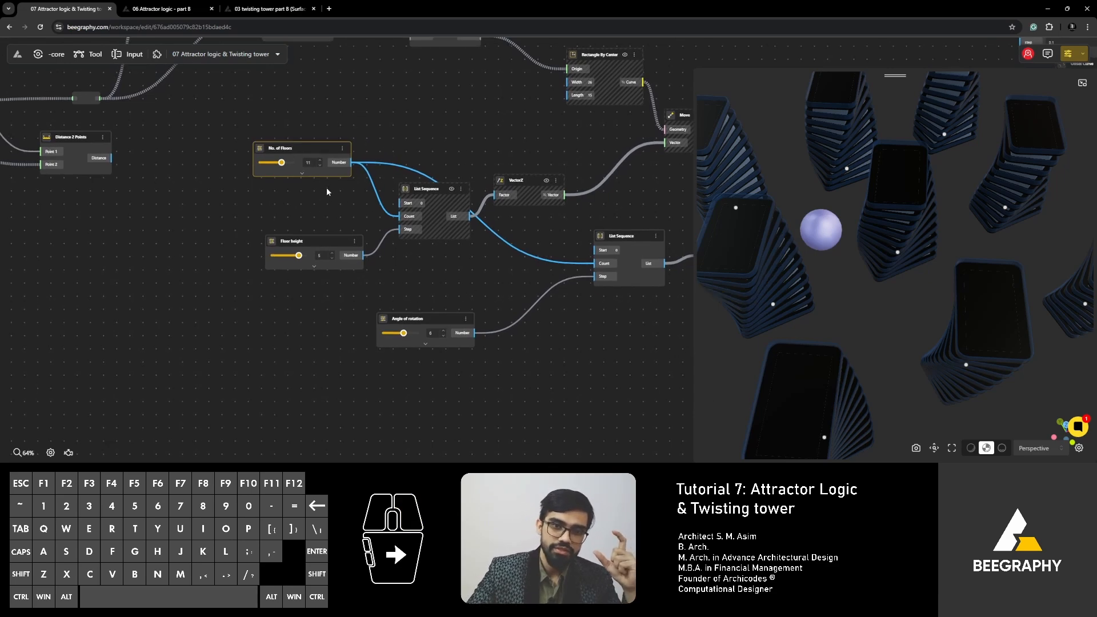
- Add a Round node and place it below Distance 2 Points, left of the Floor height slider
double_click(196, 239)
type("roun")
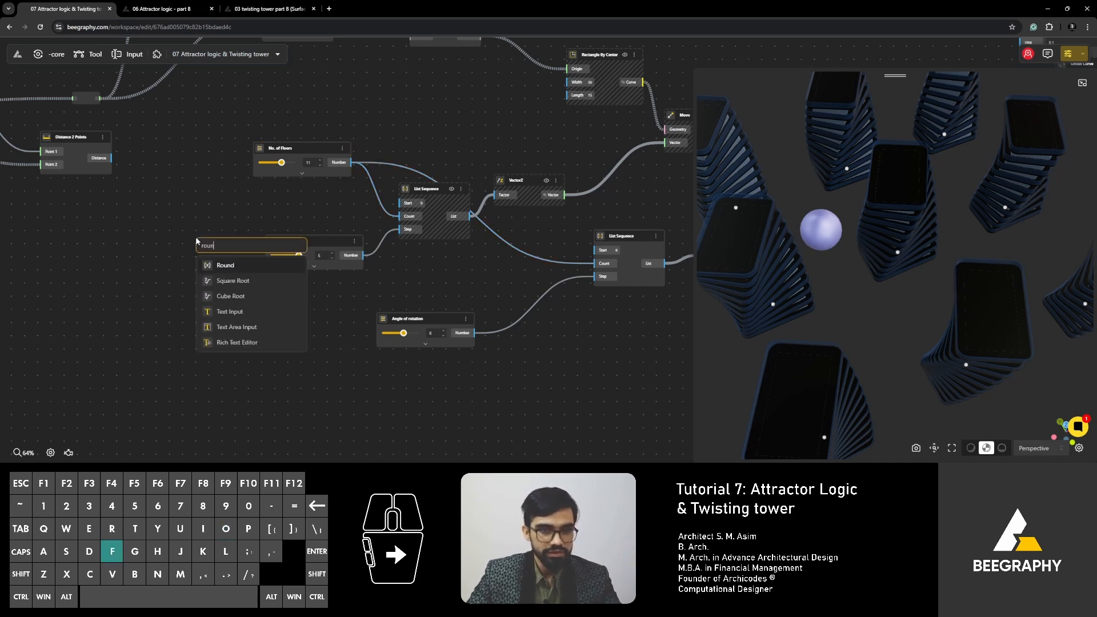
left_click(226, 268)
left_click_drag(234, 255, 155, 278)
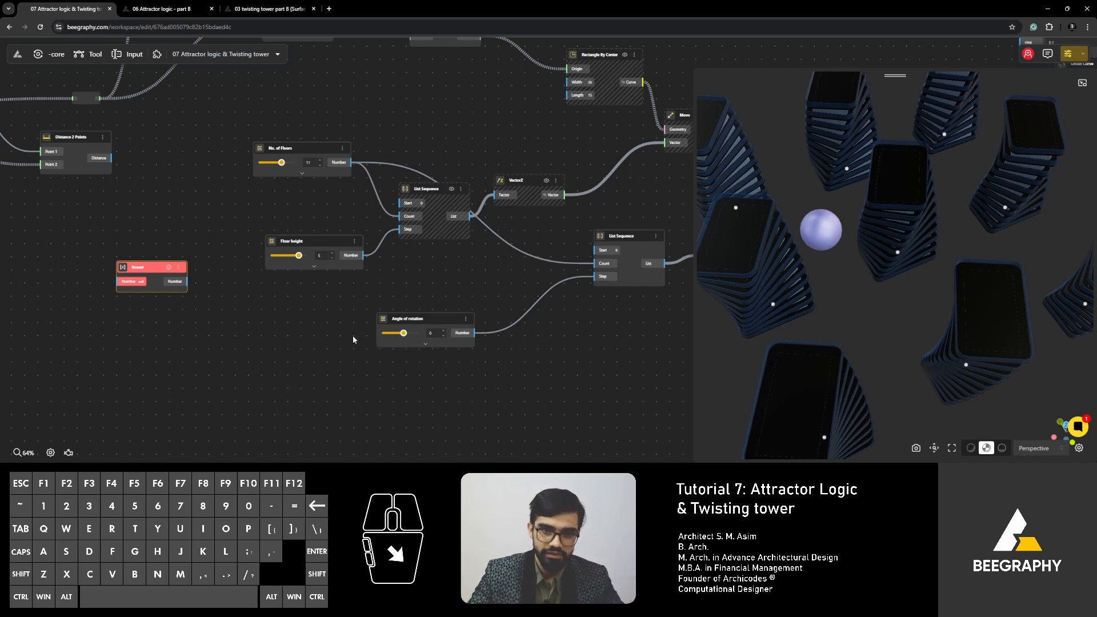
- Examine the twisting towers from a lower angle and follow the definition to the balcony, slab and building skin exports
left_click_drag(433, 318, 431, 318)
scroll(412, 296, "down", 5)
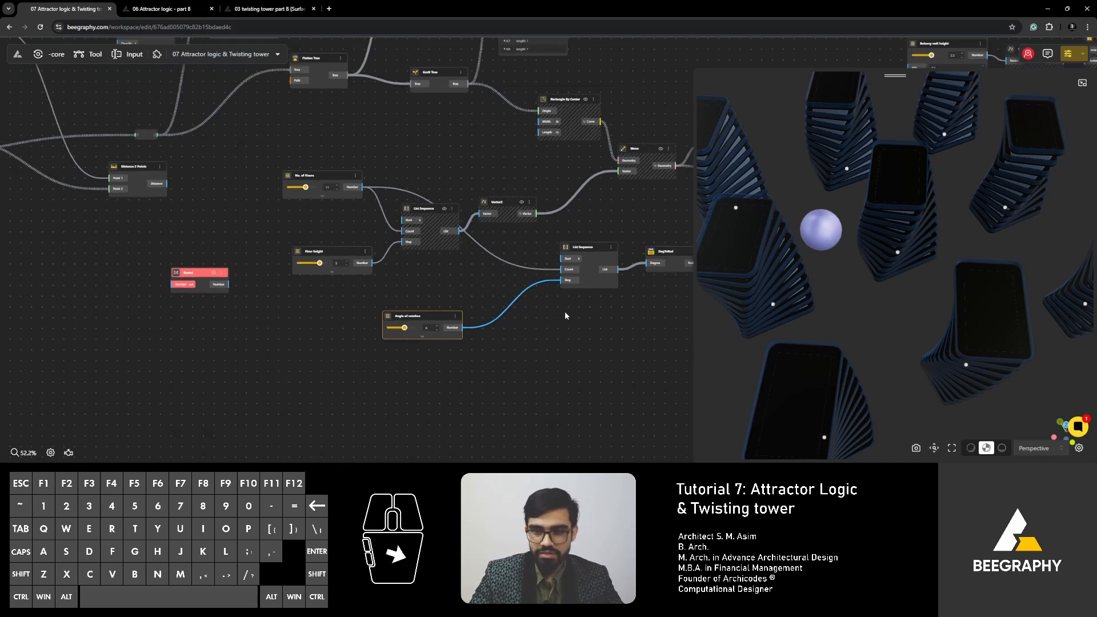
right_click_drag(493, 336, 387, 347)
right_click_drag(876, 307, 816, 324)
left_click_drag(815, 324, 853, 245)
scroll(400, 269, "down", 1)
scroll(400, 270, "down", 2)
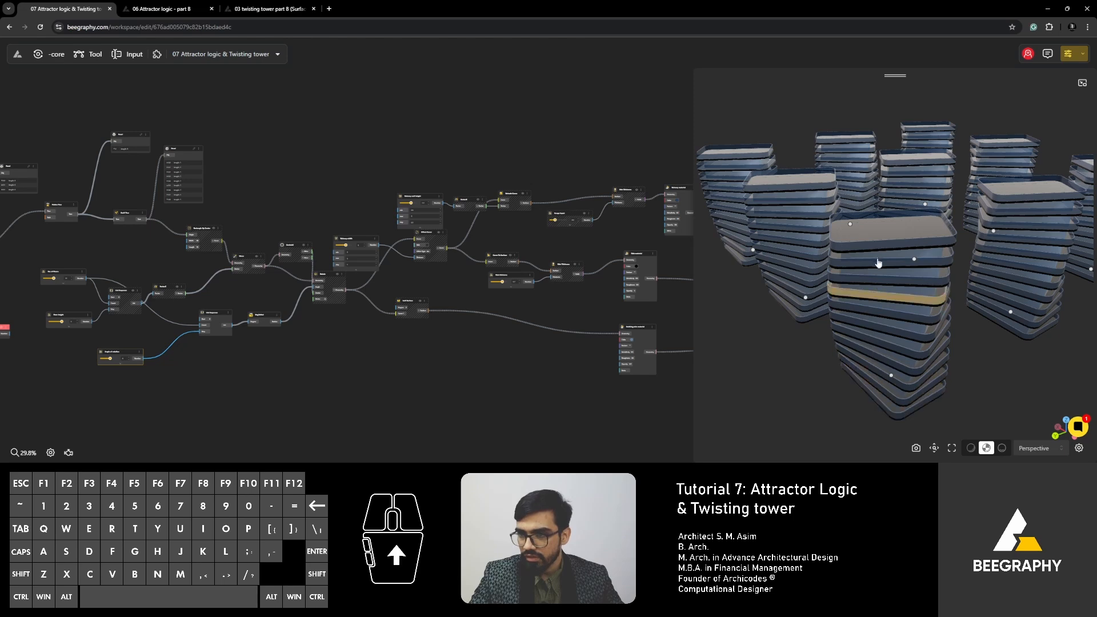
right_click_drag(605, 241, 448, 259)
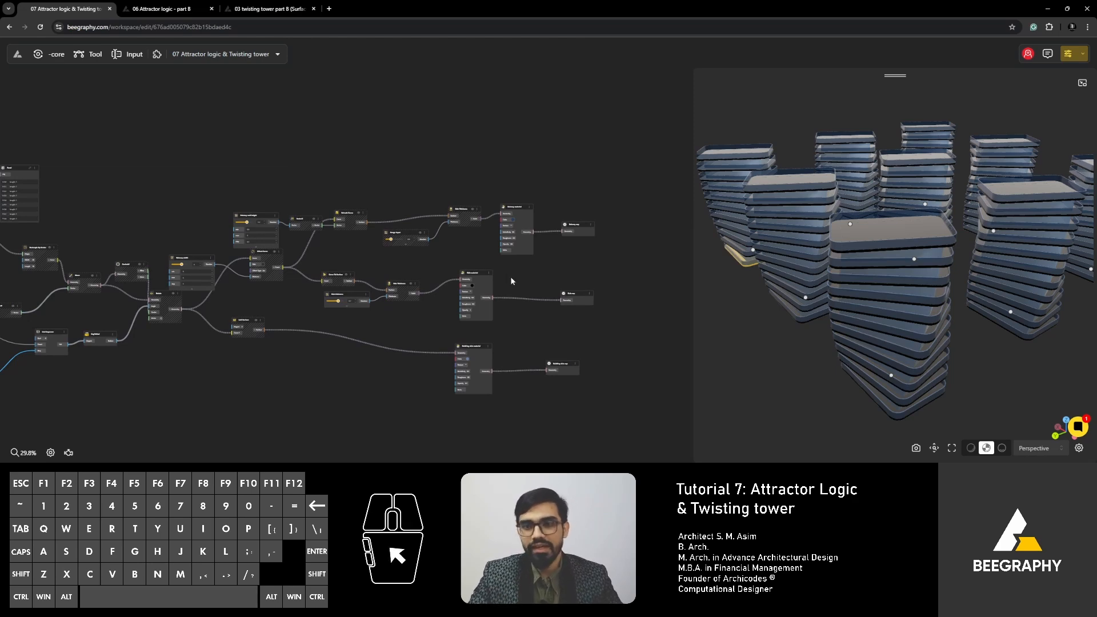
scroll(503, 280, "up", 8)
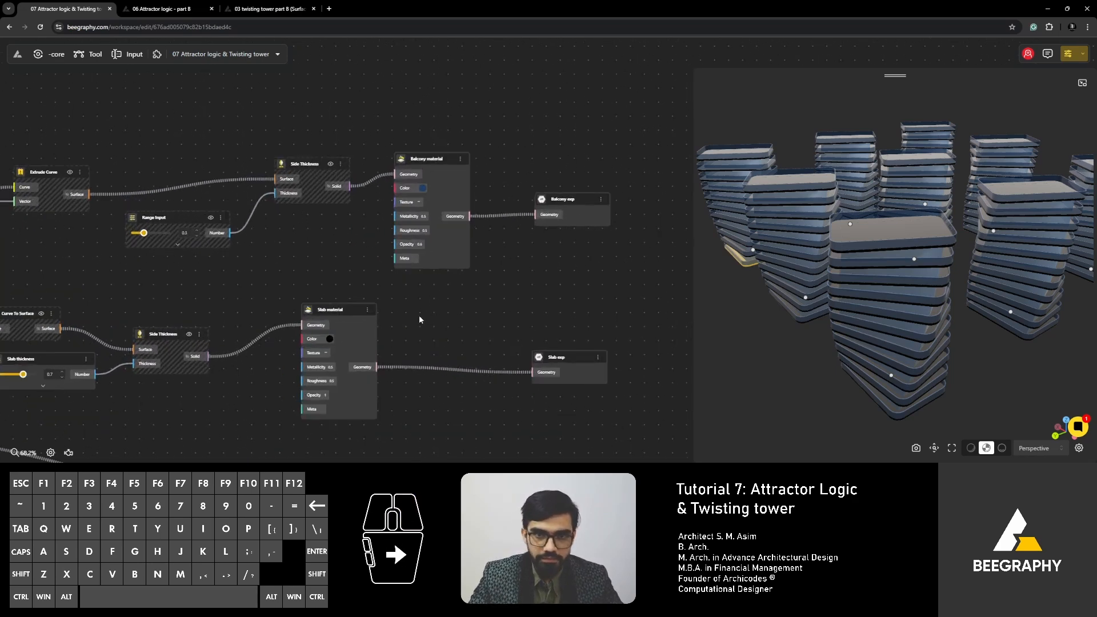
scroll(437, 263, "down", 5)
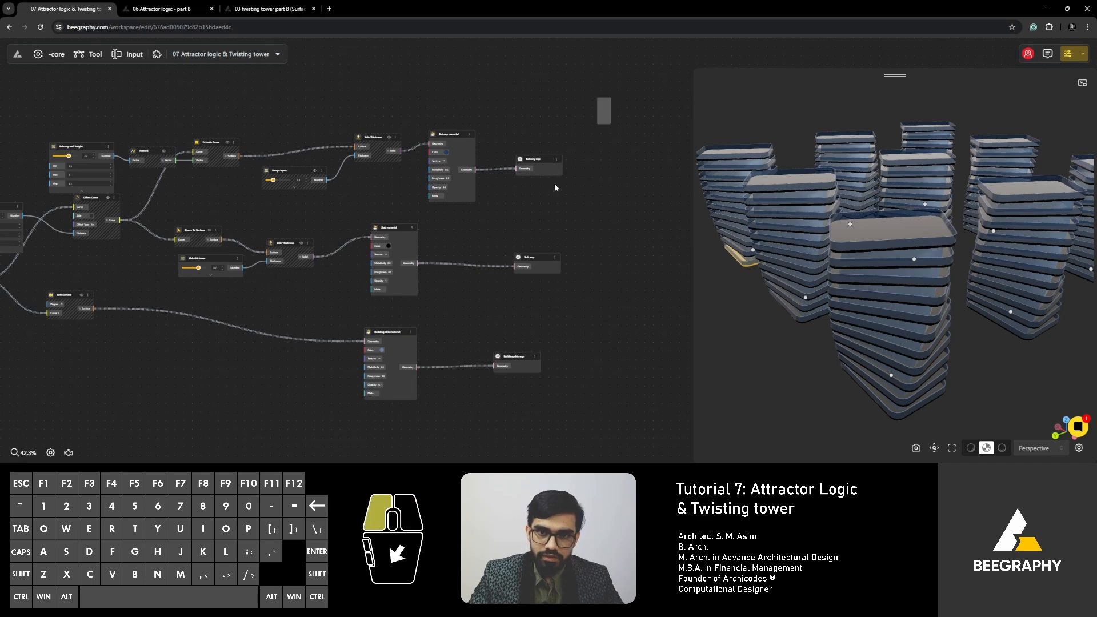
- Disable the balcony, slab and building skin material nodes together with their export nodes
left_click_drag(611, 97, 406, 426)
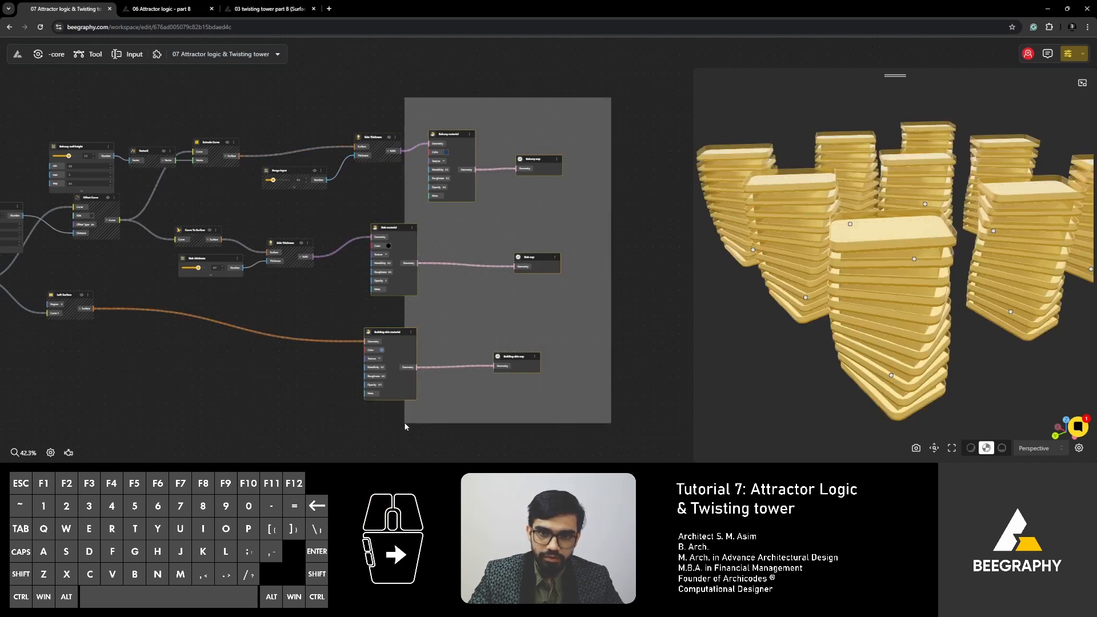
right_click(444, 135)
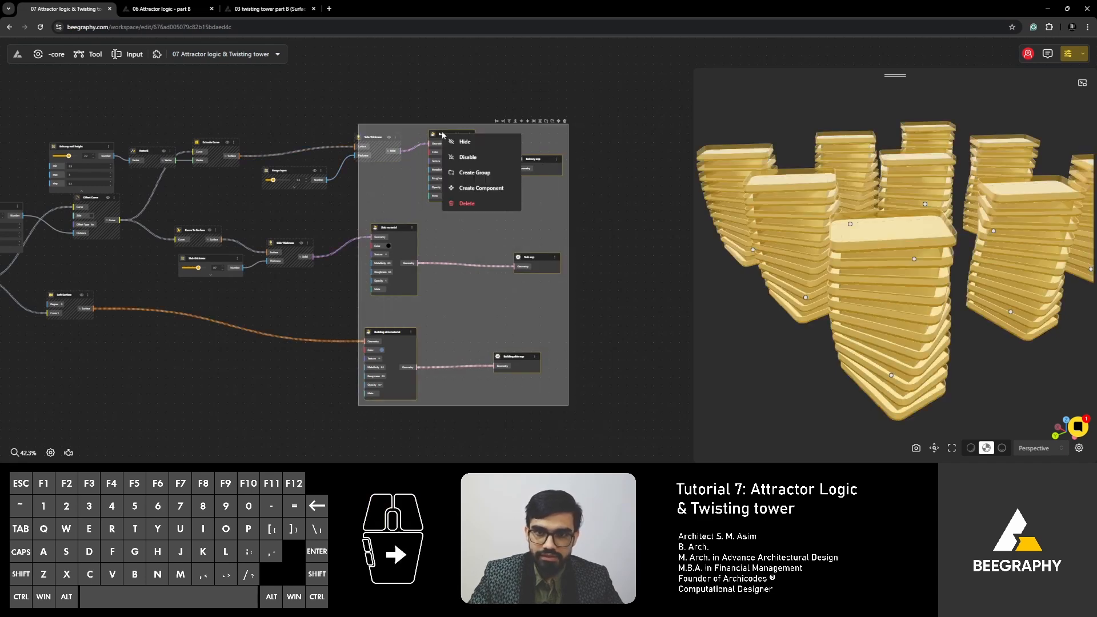
left_click(467, 159)
left_click(465, 93)
- Nudge the balcony Side Thickness node left and turn on the previews of the balcony and slab Side Thickness nodes
right_click_drag(334, 200, 476, 236)
left_click(514, 174)
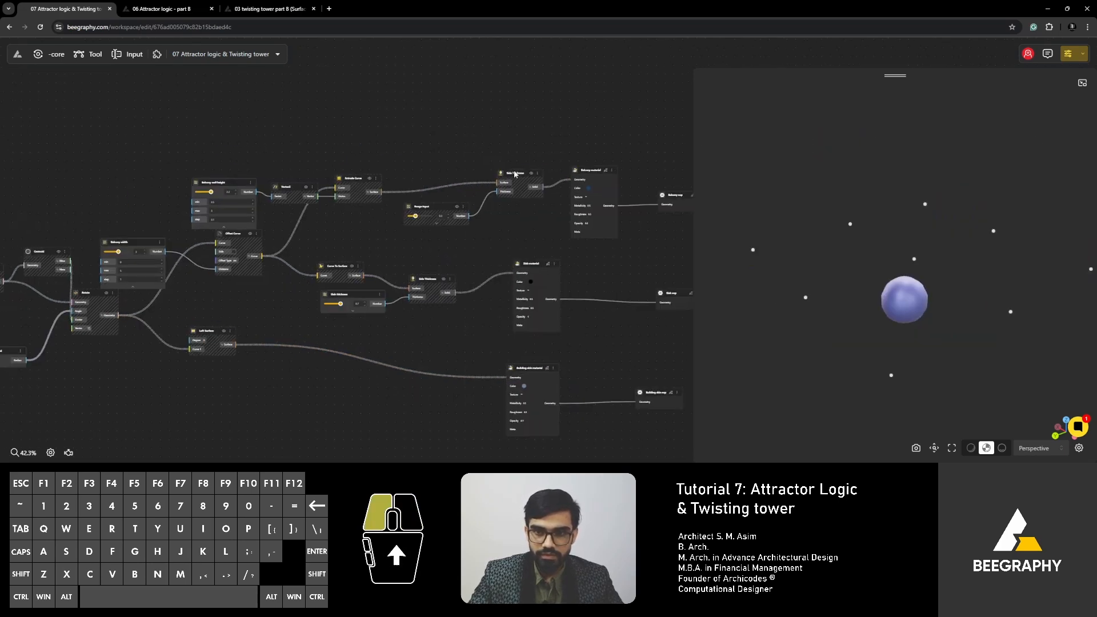
left_click_drag(515, 174, 499, 177)
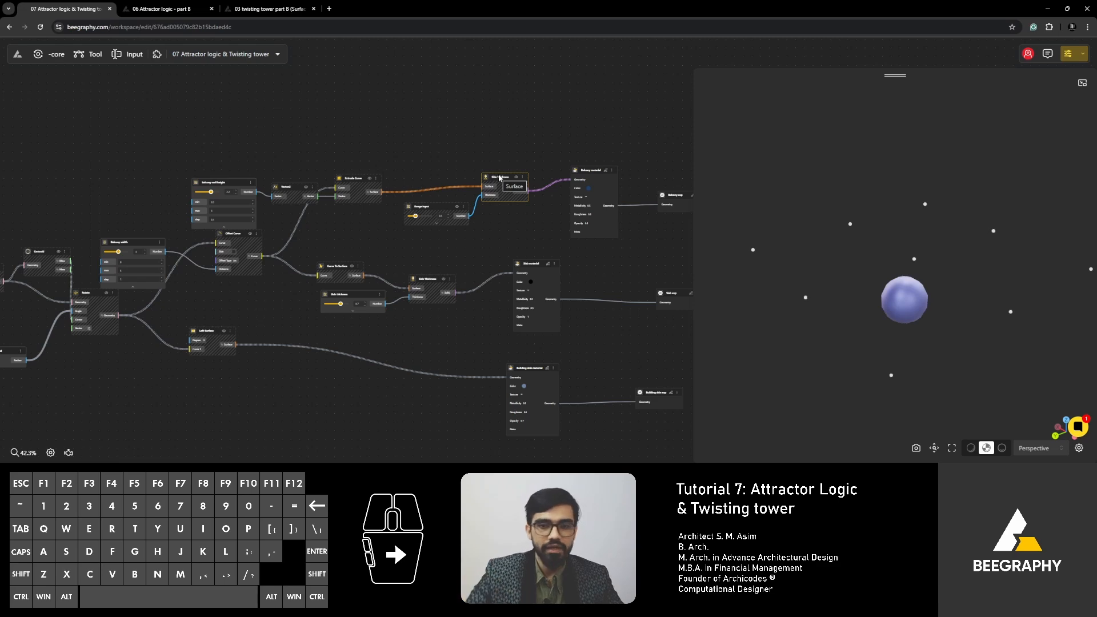
scroll(499, 177, "up", 4)
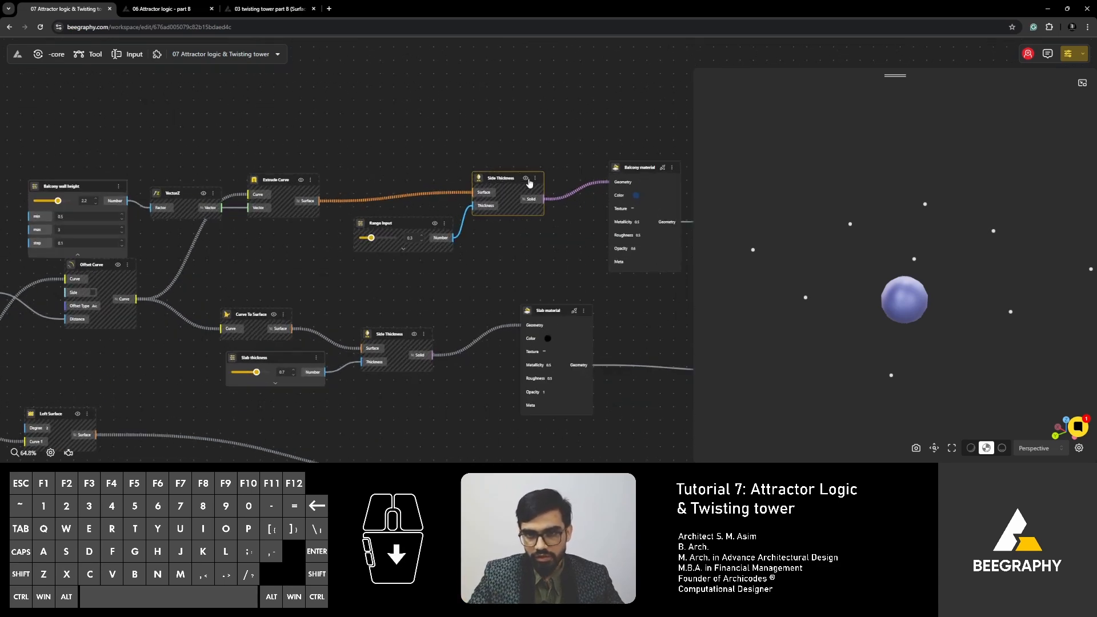
left_click(525, 178)
left_click_drag(461, 287, 423, 262)
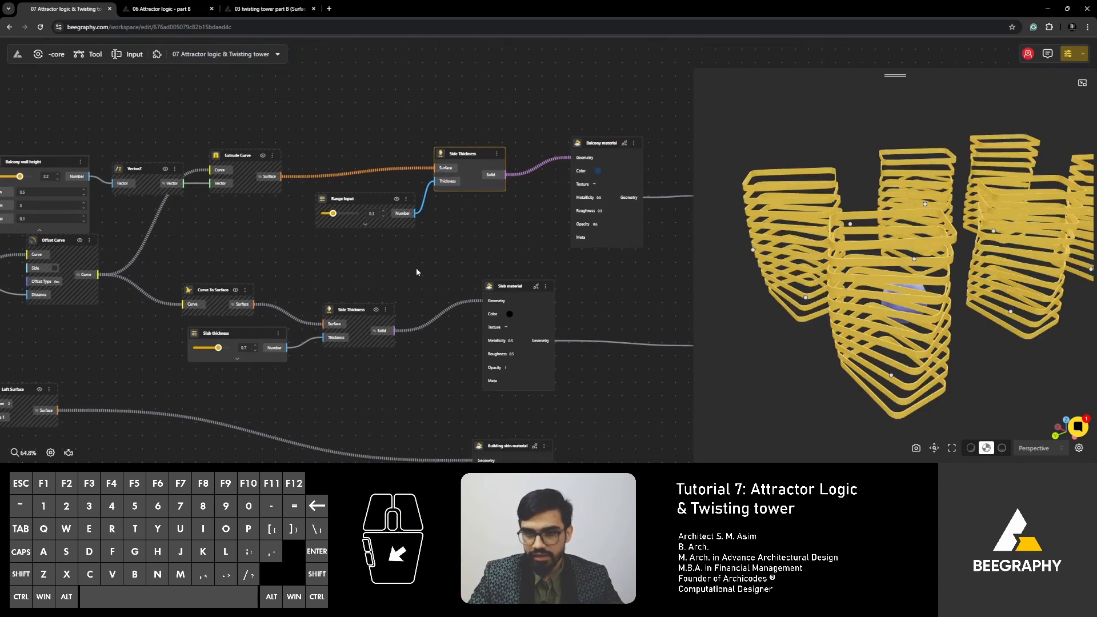
left_click(380, 312)
left_click_drag(391, 430, 389, 329)
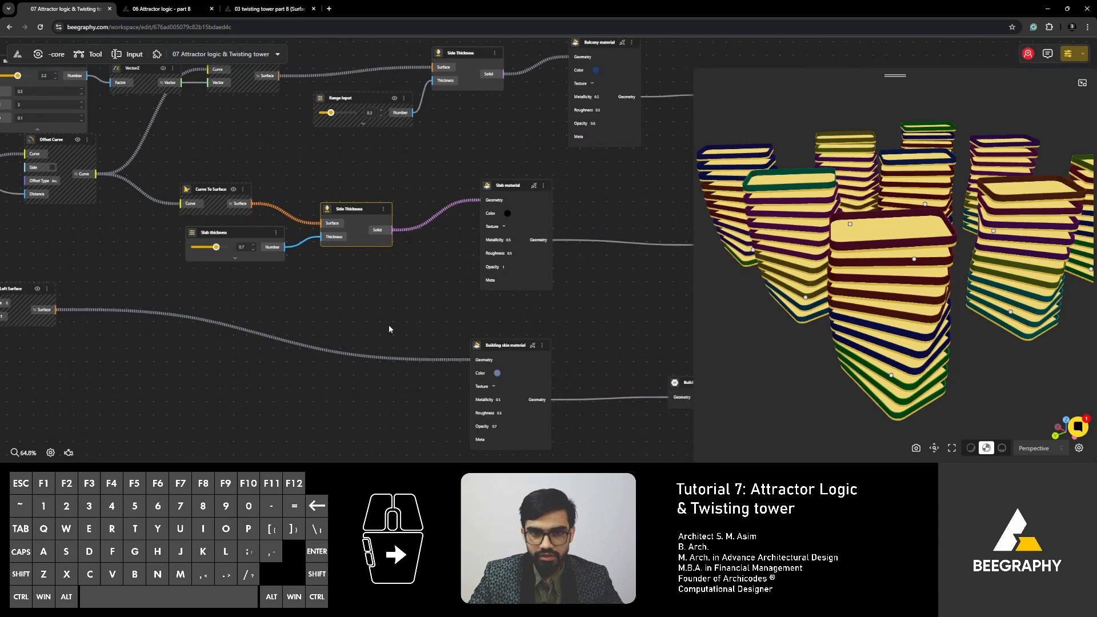
left_click(365, 296)
right_click_drag(363, 293, 370, 337)
right_click(781, 321)
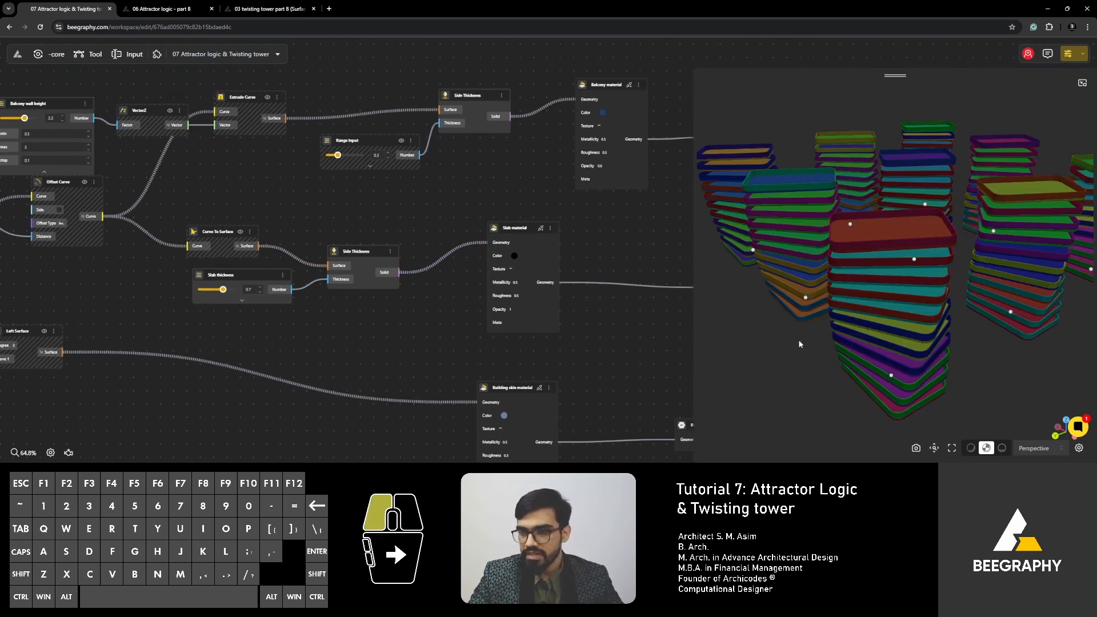
left_click_drag(800, 344, 851, 342)
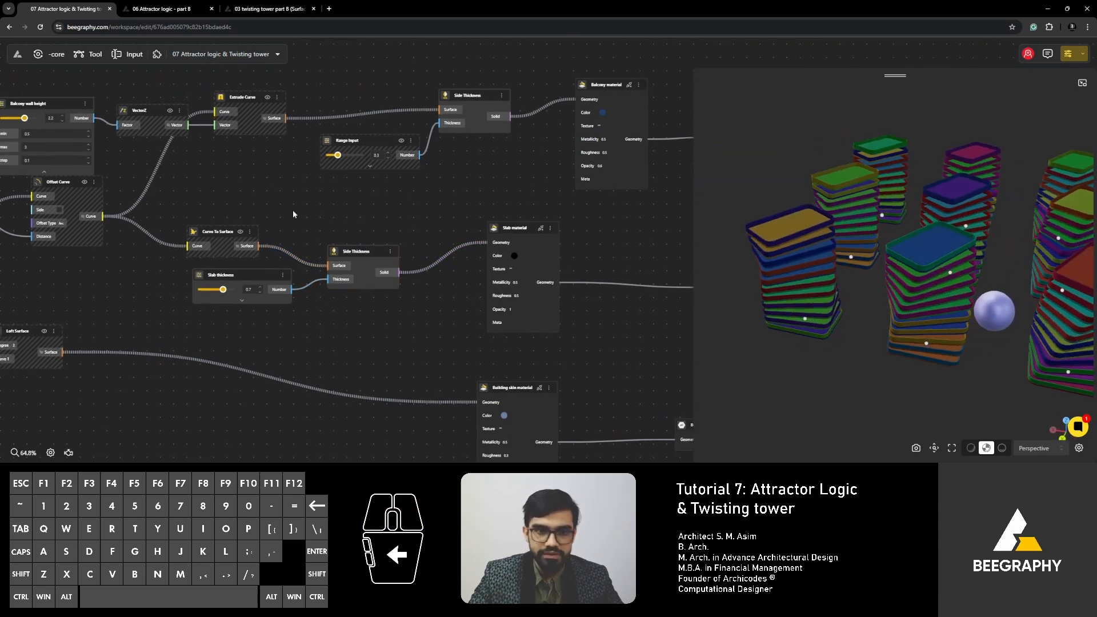
- Move the slab's Side Thickness node further right and the Range Input feeding the balcony Side Thickness further left
right_click_drag(293, 214, 326, 243)
left_click(406, 293)
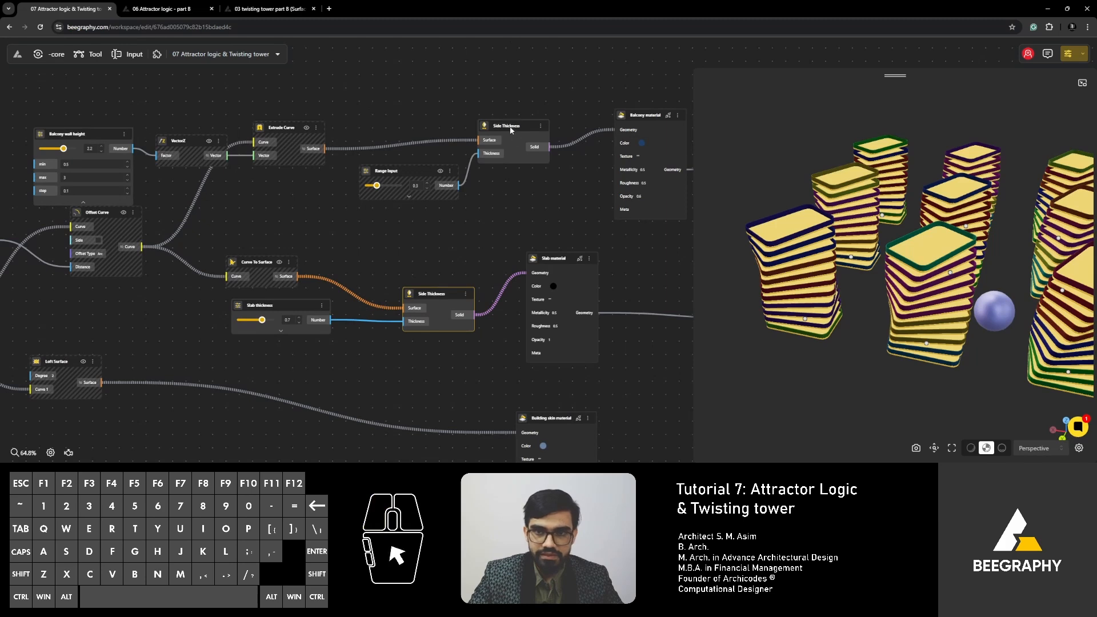
left_click_drag(510, 130, 509, 133)
left_click_drag(423, 169, 395, 169)
- Turn on the preview of the Loft Surface node that feeds the building skin material and view the towers from a lower angle
right_click_drag(351, 194, 451, 203)
scroll(561, 275, "down", 2)
right_click_drag(481, 290, 548, 231)
right_click_drag(438, 316, 563, 258)
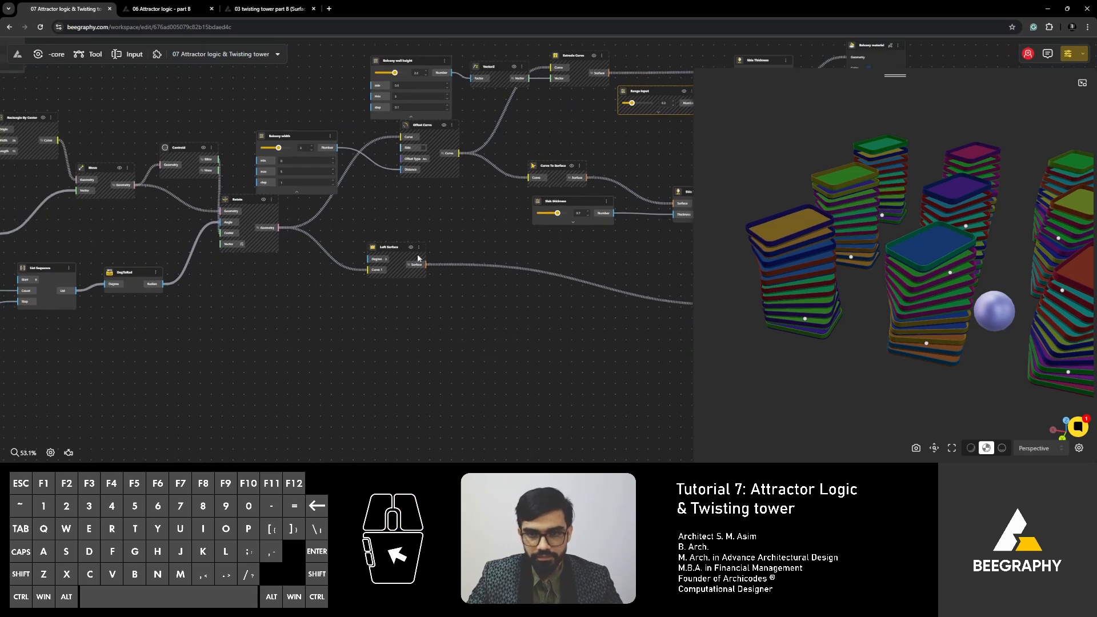
left_click(412, 251)
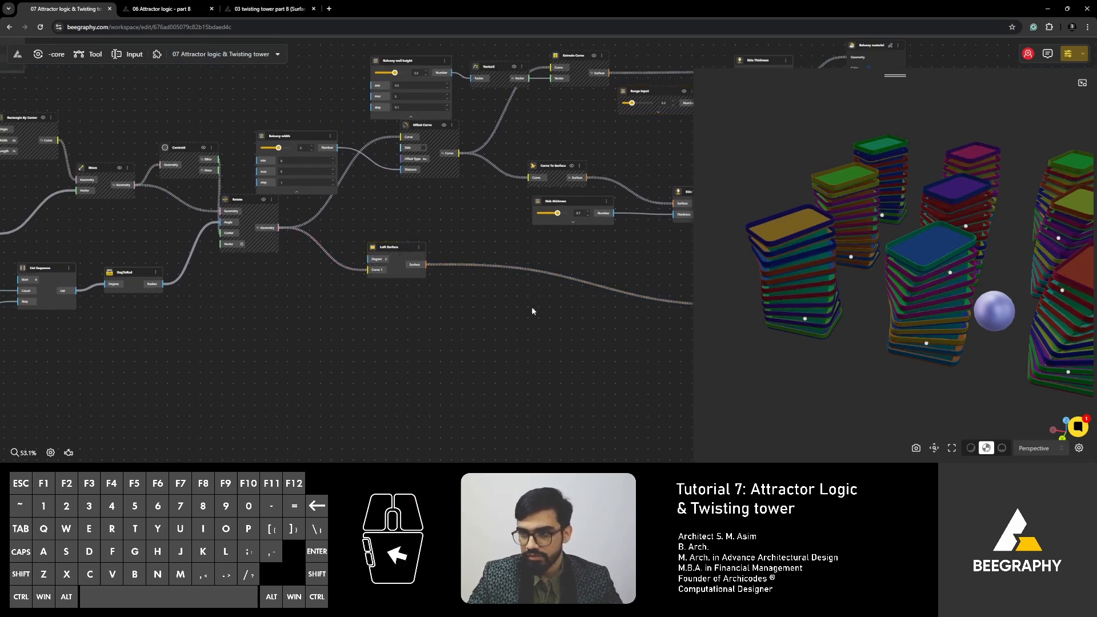
right_click_drag(531, 307, 425, 283)
left_click_drag(754, 334, 836, 368)
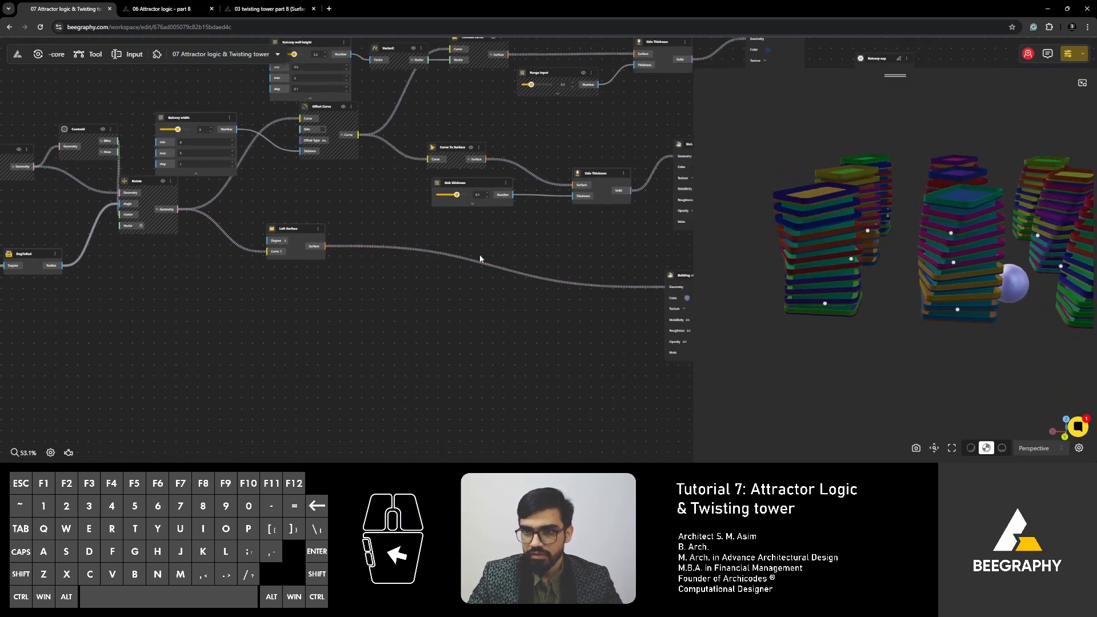
- Trace the definition back from the building skin branch through the floor and rotation sliders to the Distance 2 Points node
scroll(491, 249, "down", 3)
right_click_drag(491, 249, 413, 257)
scroll(327, 284, "down", 2)
right_click_drag(327, 284, 468, 224)
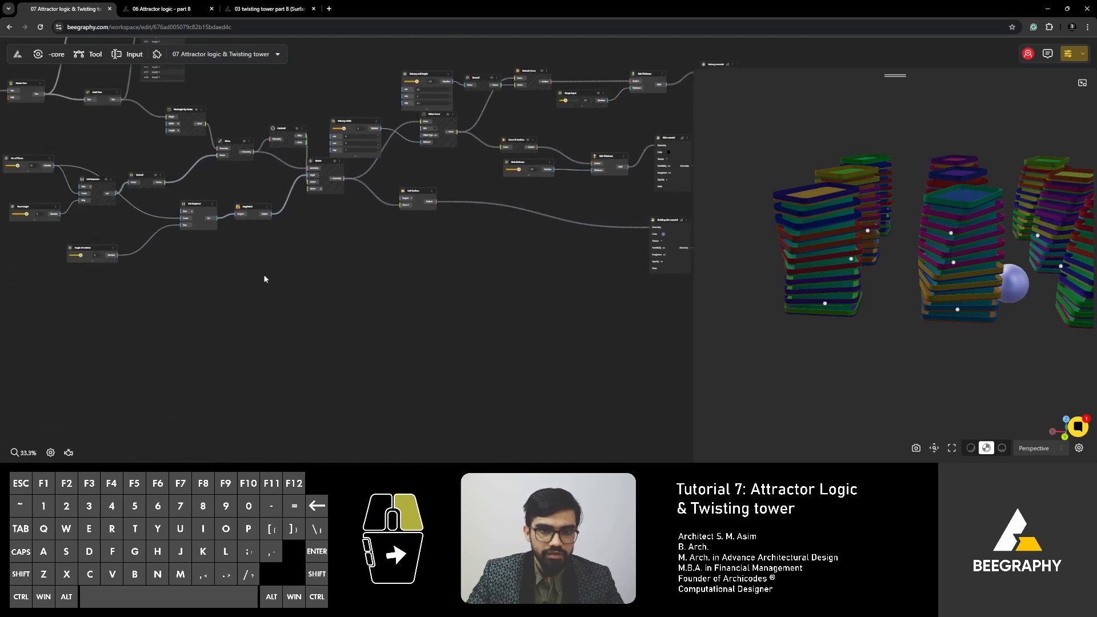
right_click_drag(264, 277, 455, 280)
right_click_drag(206, 276, 407, 346)
scroll(324, 292, "up", 4)
left_click_drag(343, 296, 337, 328)
middle_click_drag(441, 318, 289, 200)
scroll(290, 201, "down", 3)
right_click_drag(288, 262, 392, 326)
right_click_drag(260, 232, 339, 279)
scroll(340, 209, "up", 6)
- Add a Panel beside Distance 2 Points and connect the Distance output to its Obj input
left_click(386, 235)
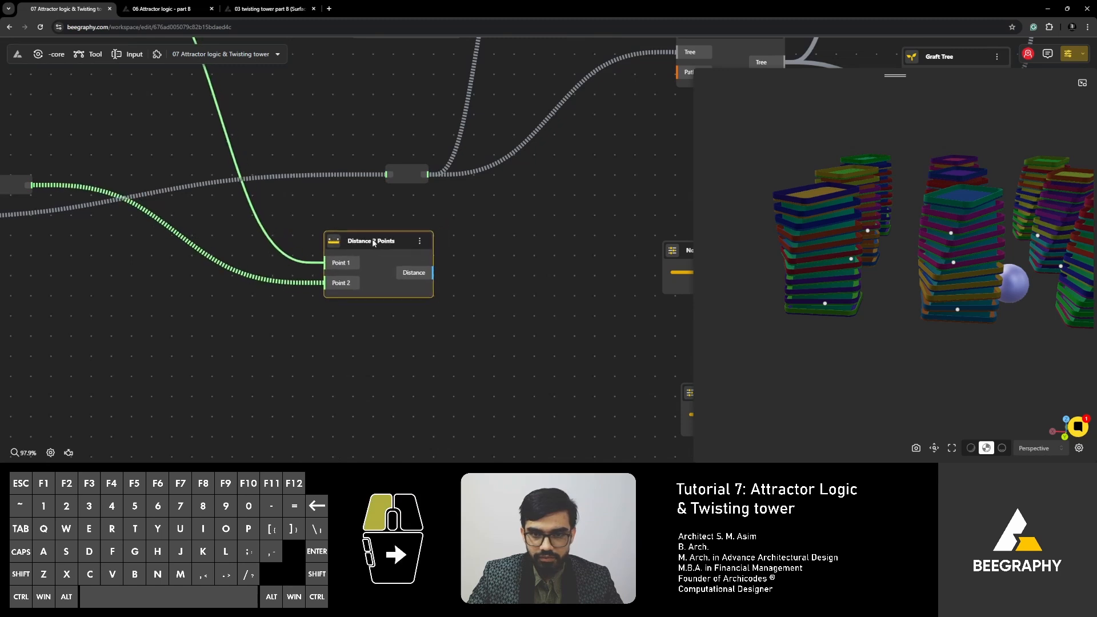
right_click_drag(496, 286, 383, 264)
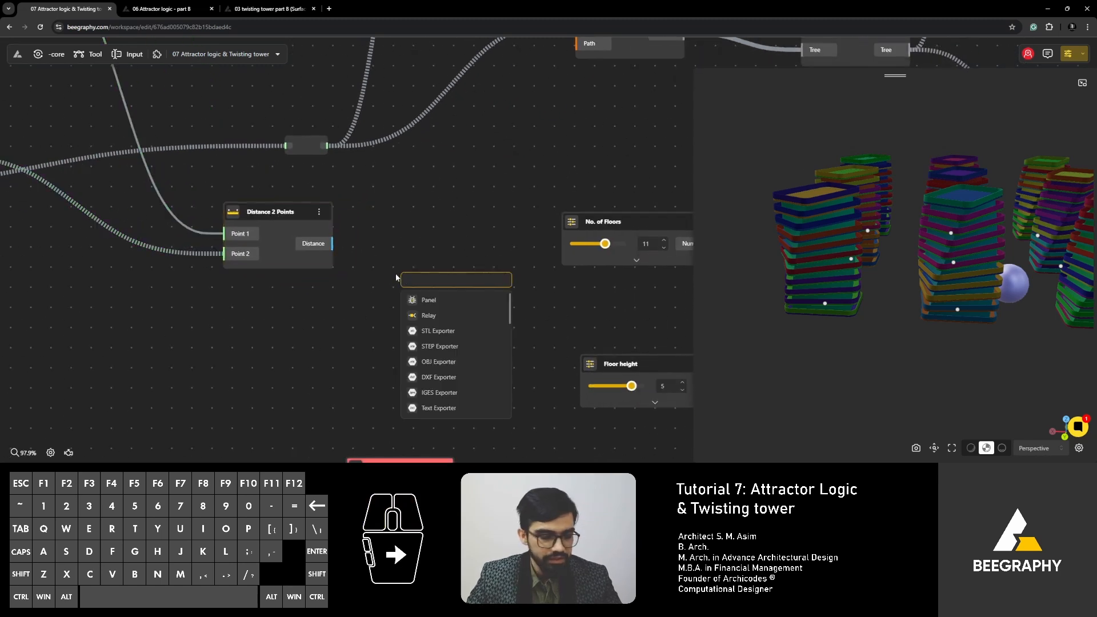
left_click(425, 299)
left_click_drag(333, 250, 414, 246)
- Expand branches 0.0, 0.1 and 0.2 in the Panel and examine the attractor distances beside the floor sliders
left_click(397, 258)
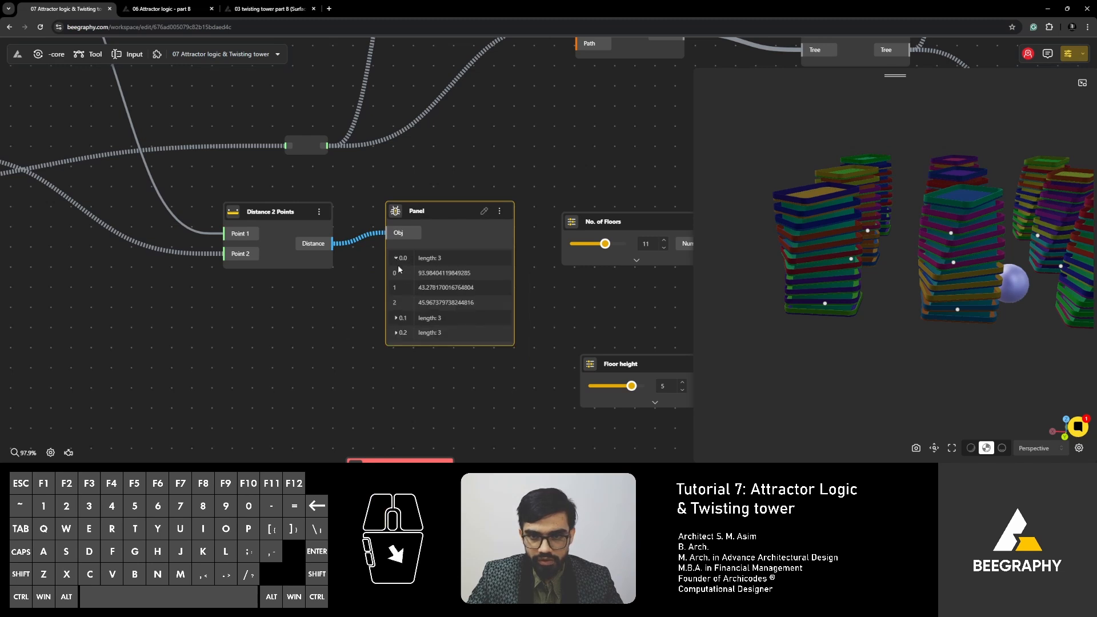
left_click(396, 319)
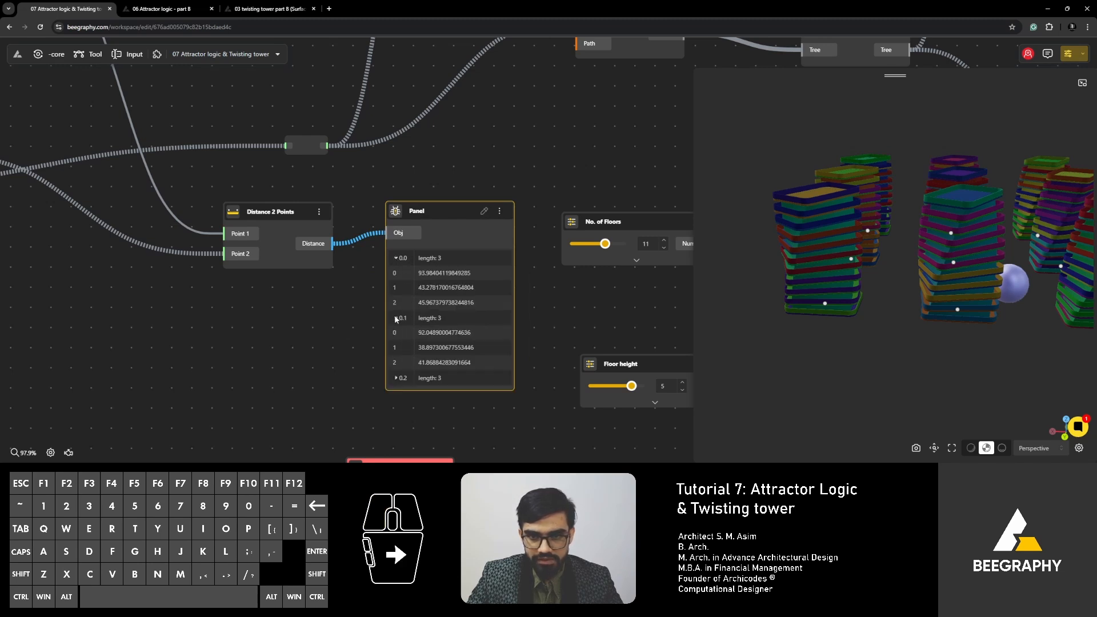
left_click(399, 378)
middle_click_drag(460, 367, 461, 319)
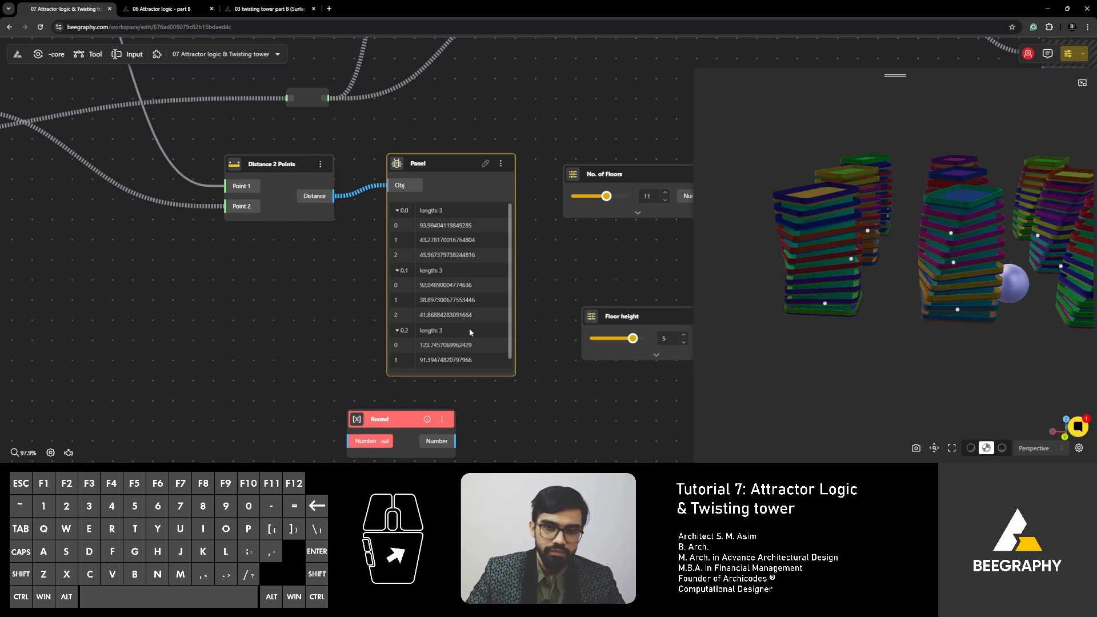
middle_click_drag(560, 309, 528, 310)
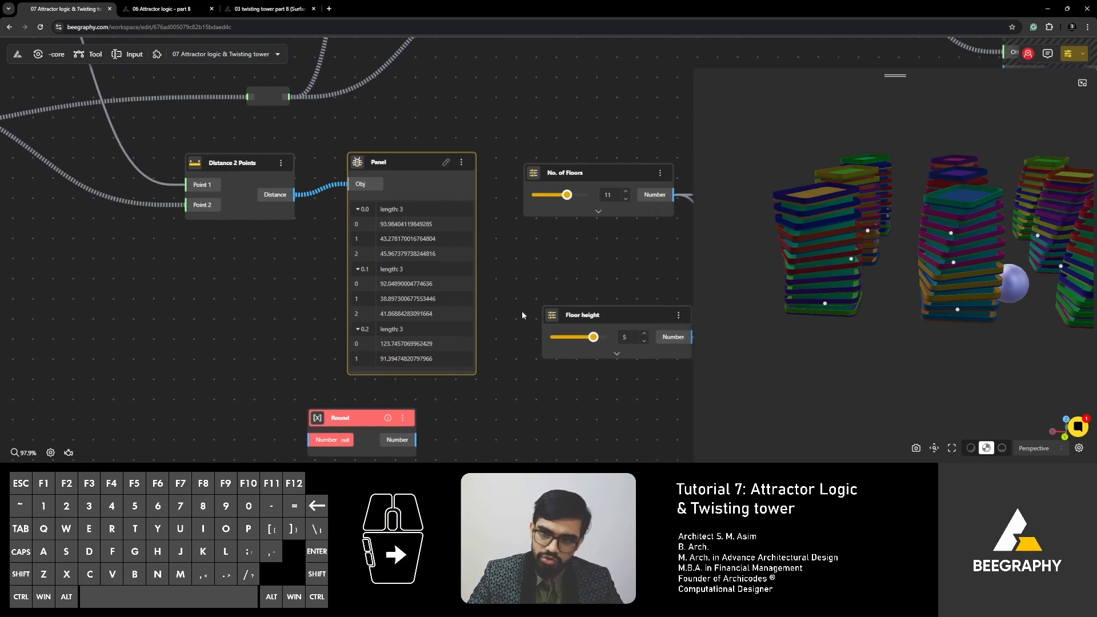
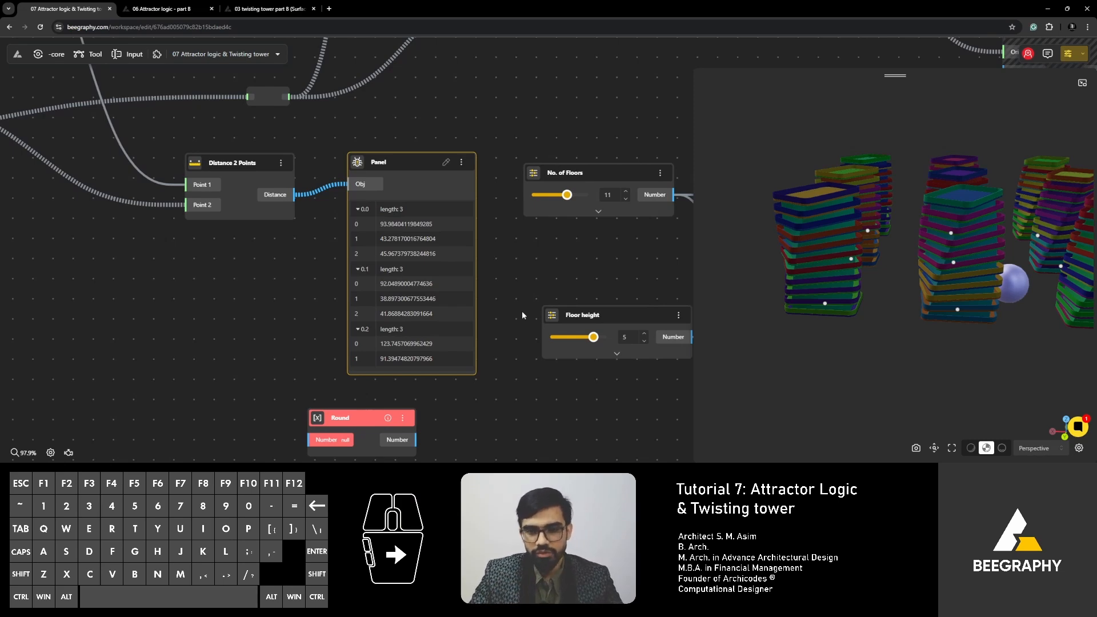
- Set the Angle of rotation slider to 9 and orbit around the towers to examine their twist
scroll(515, 280, "down", 2)
middle_click_drag(629, 306, 417, 288)
scroll(417, 289, "down", 1)
middle_click_drag(560, 343, 380, 338)
middle_click_drag(316, 409, 296, 327)
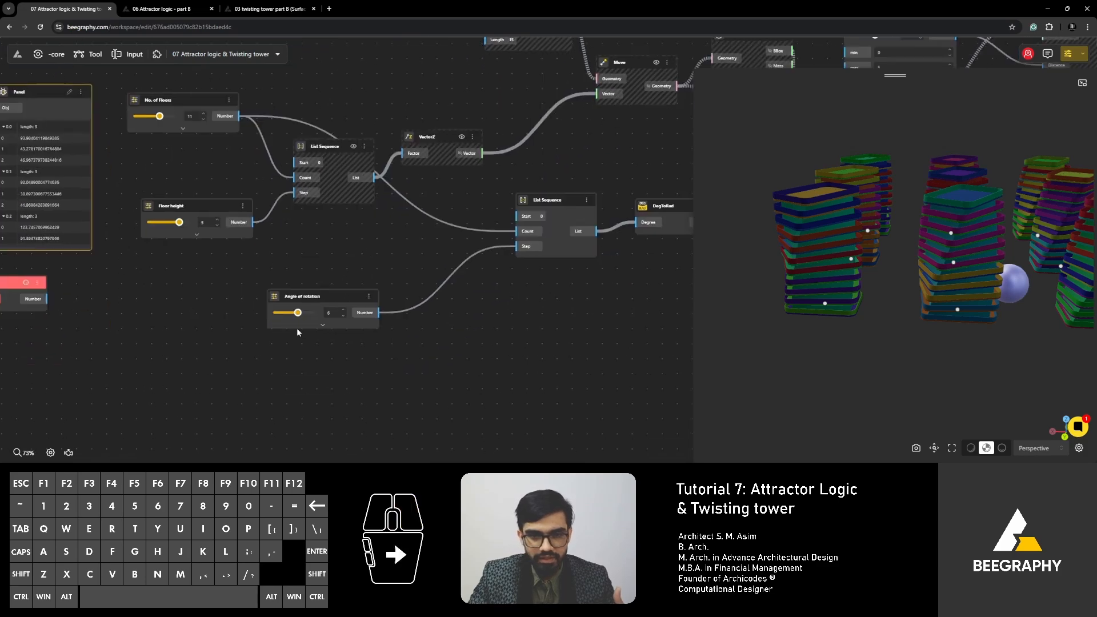
scroll(296, 327, "up", 4)
left_click_drag(838, 347, 842, 392)
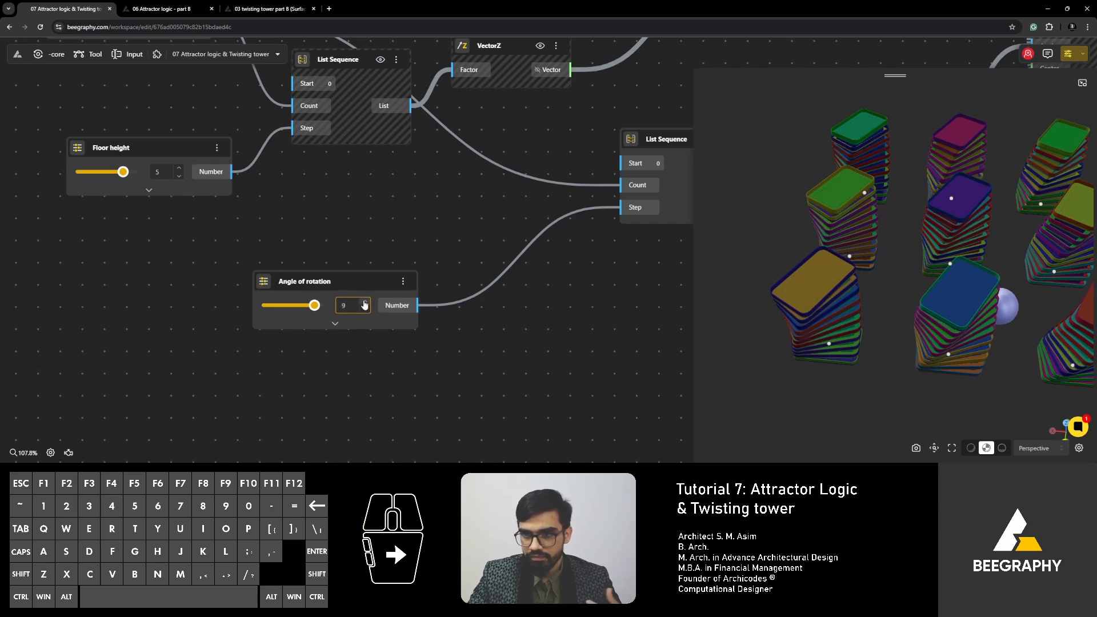
right_click(891, 365)
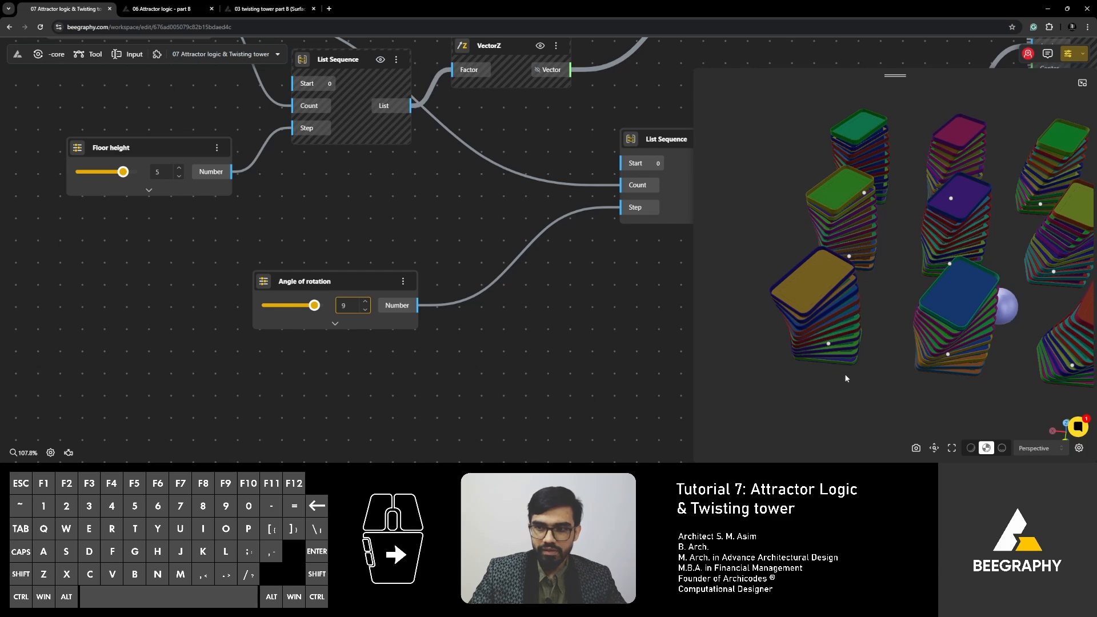
left_click_drag(844, 374, 897, 380)
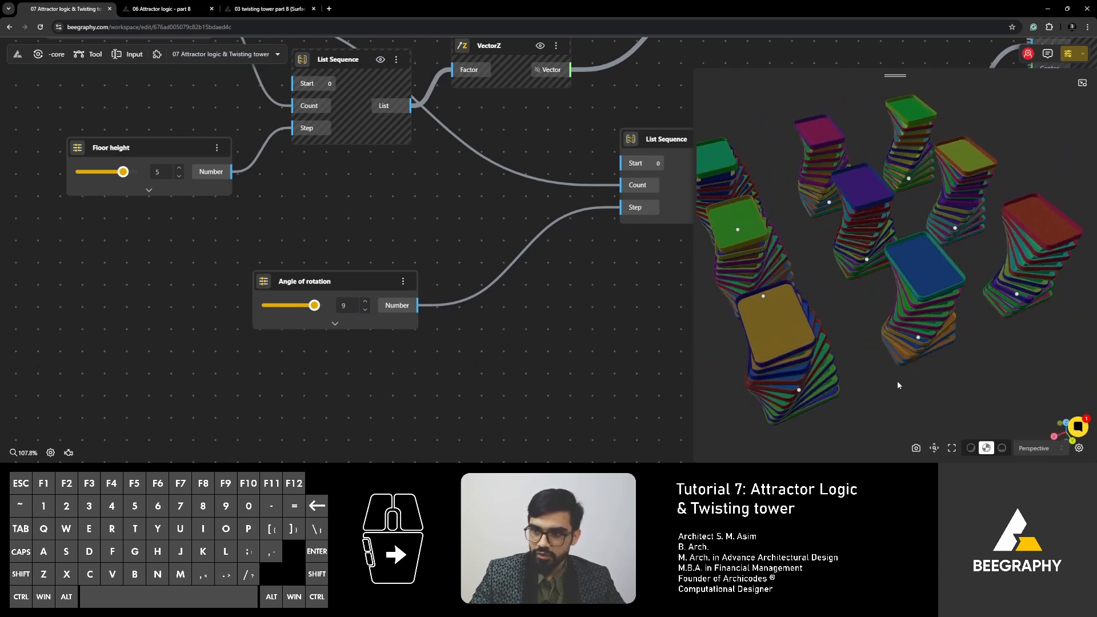
- Disable the balcony wall branch: Balcony wall height, VectorZ, Extrude Curve, Range Input and Side Thickness
scroll(427, 274, "down", 3)
scroll(426, 276, "down", 3)
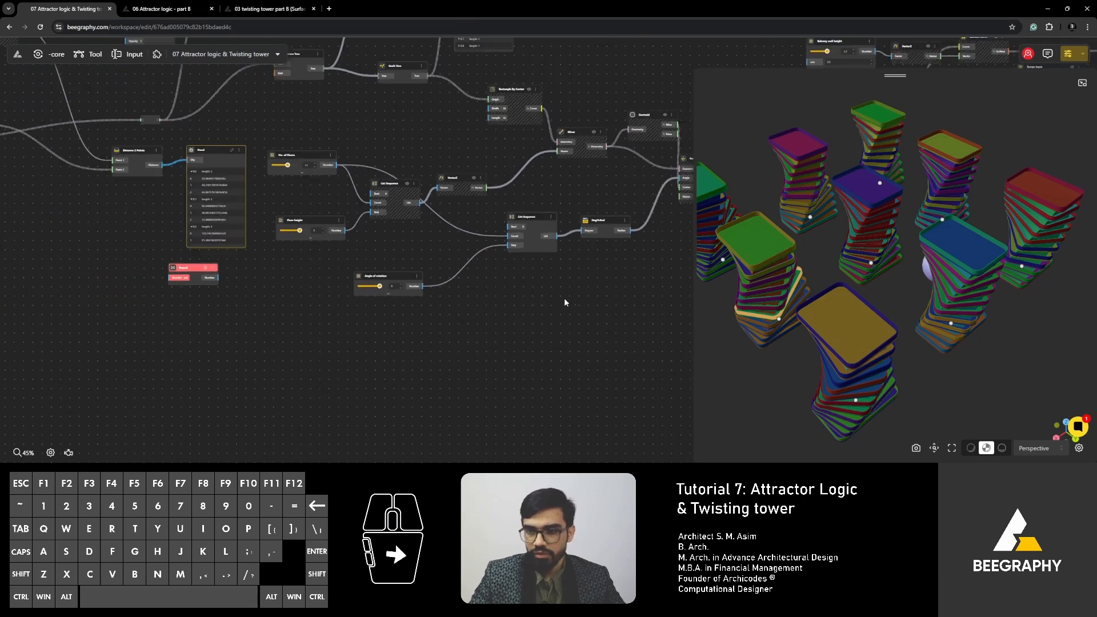
right_click_drag(680, 281, 240, 326)
right_click_drag(440, 321, 365, 311)
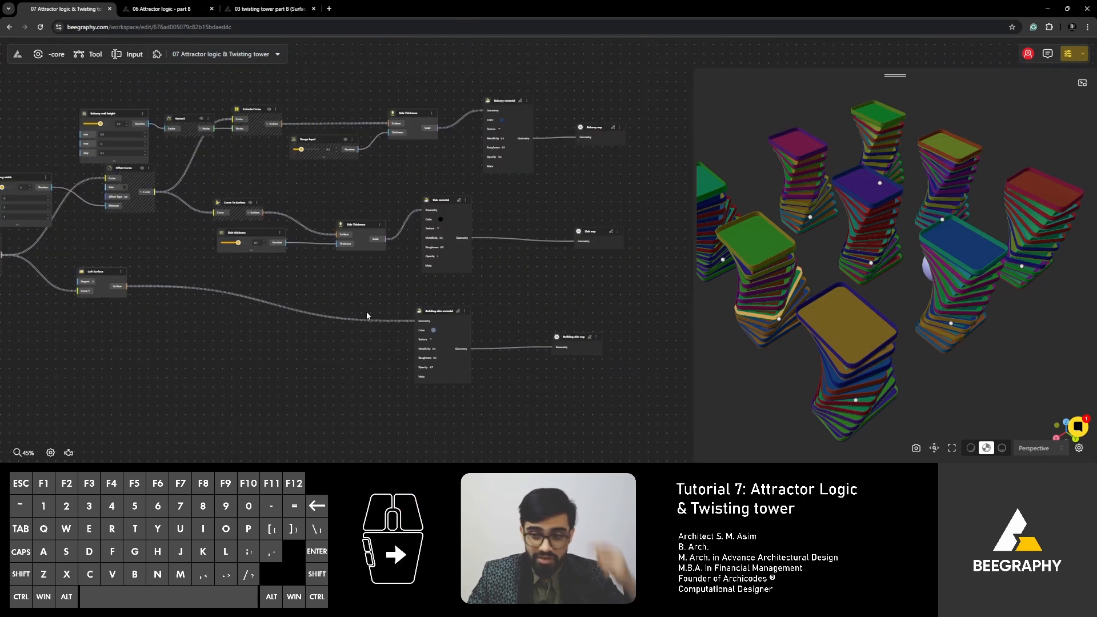
right_click_drag(515, 289, 565, 308)
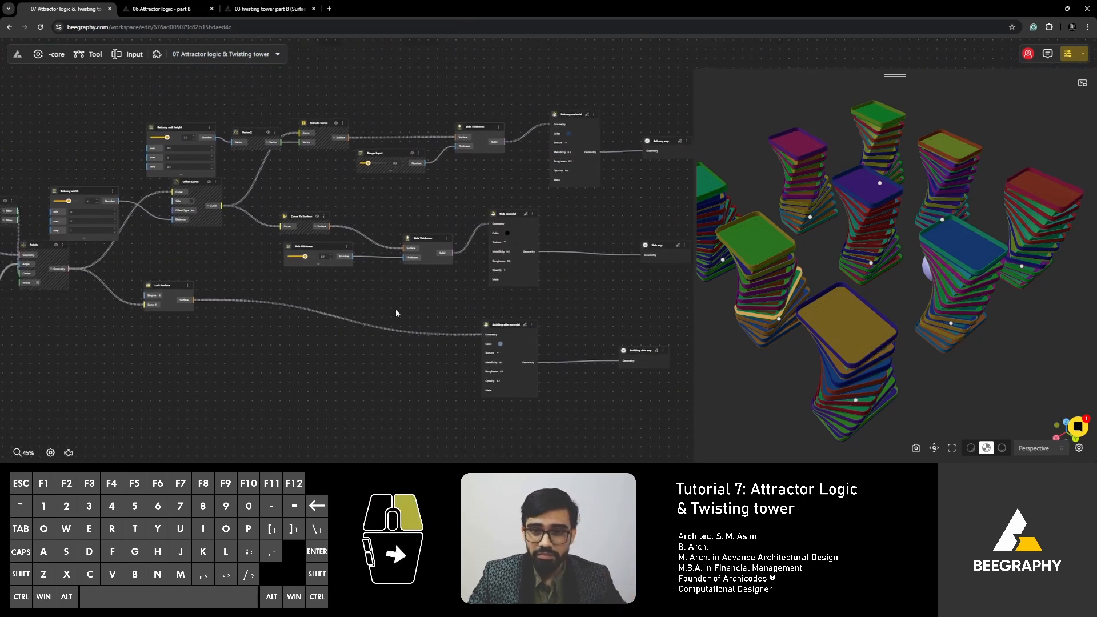
right_click_drag(396, 309, 455, 324)
scroll(408, 200, "up", 3)
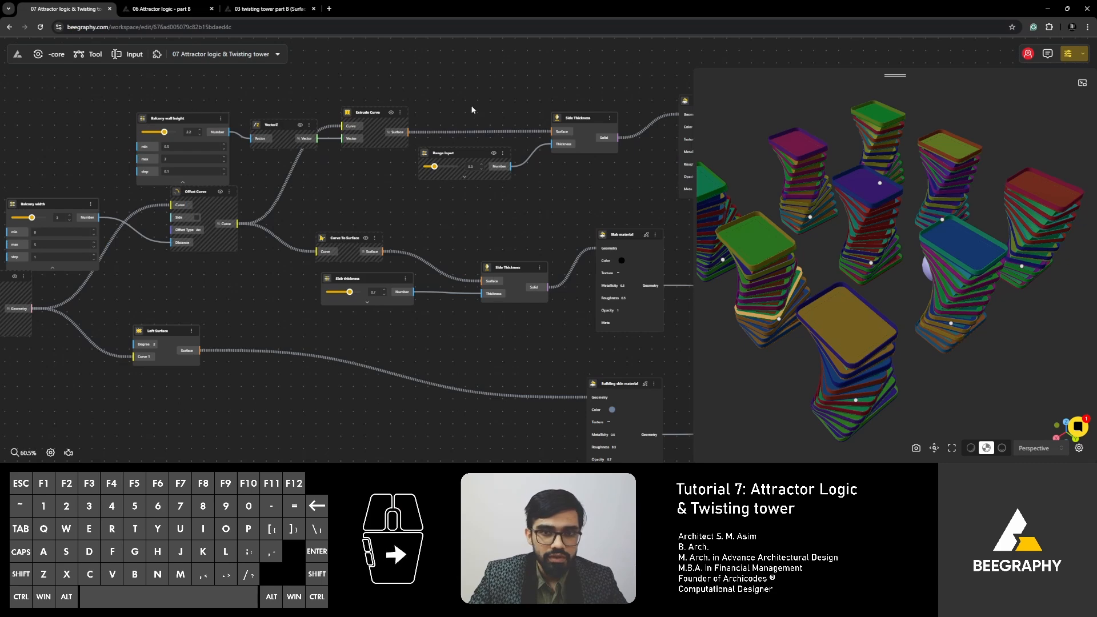
left_click_drag(619, 77, 131, 166)
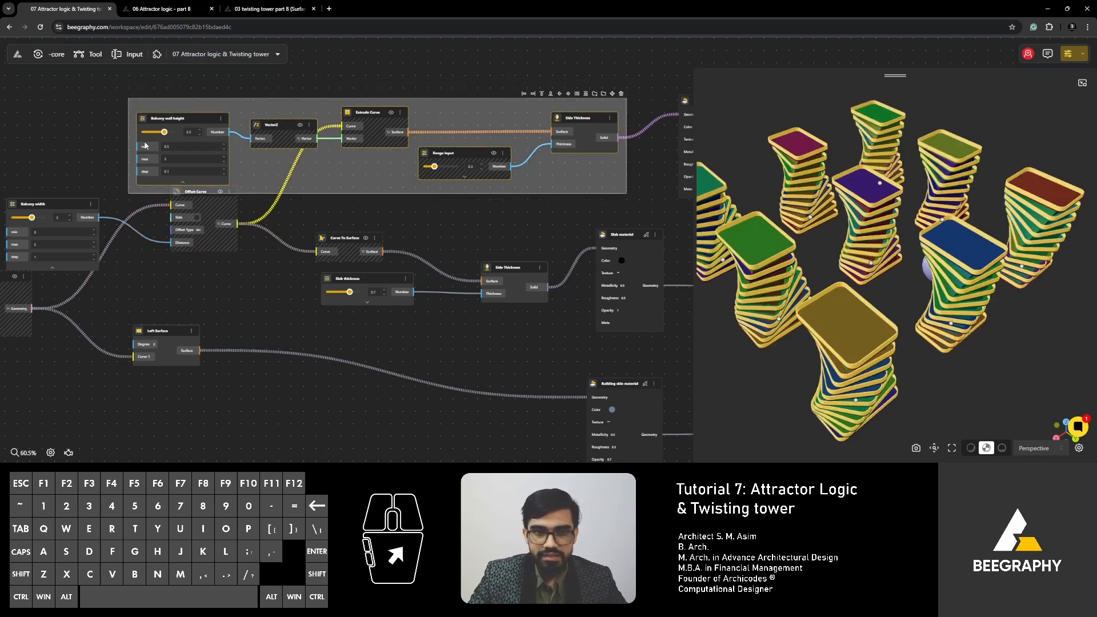
right_click(180, 119)
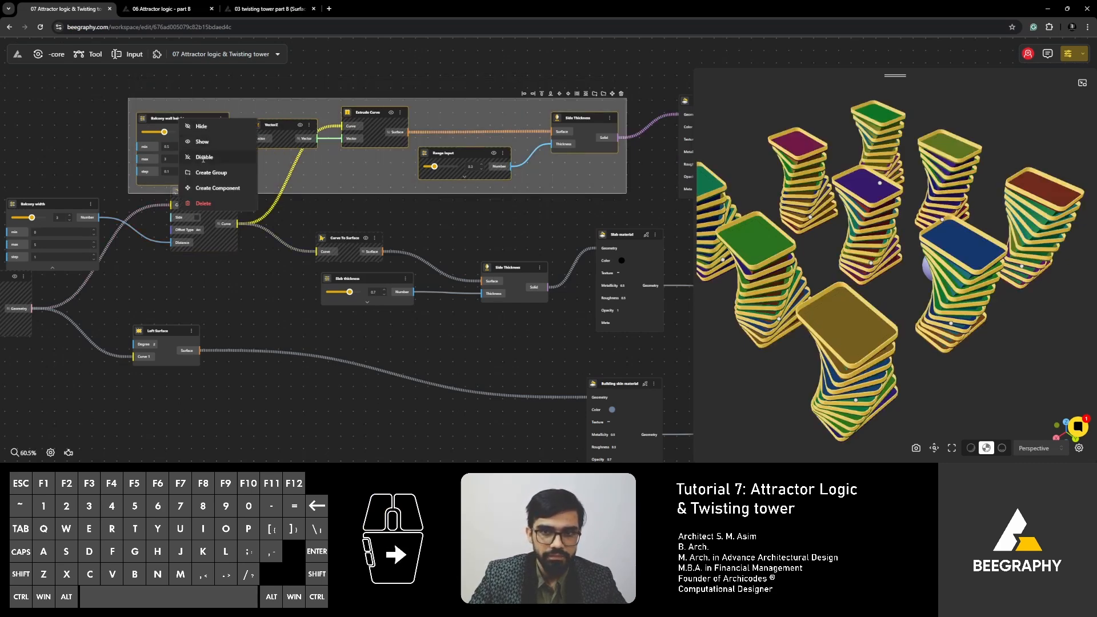
left_click(343, 204)
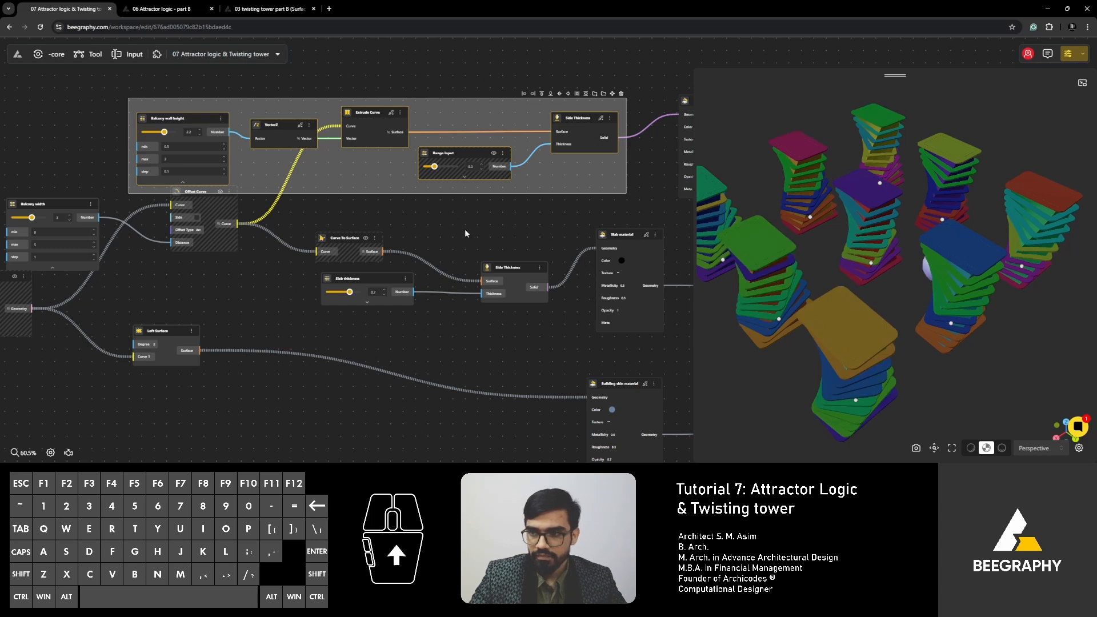
- Disable the Side Thickness node that feeds the slab material
scroll(452, 226, "down", 1)
scroll(429, 224, "down", 3)
left_click(391, 249)
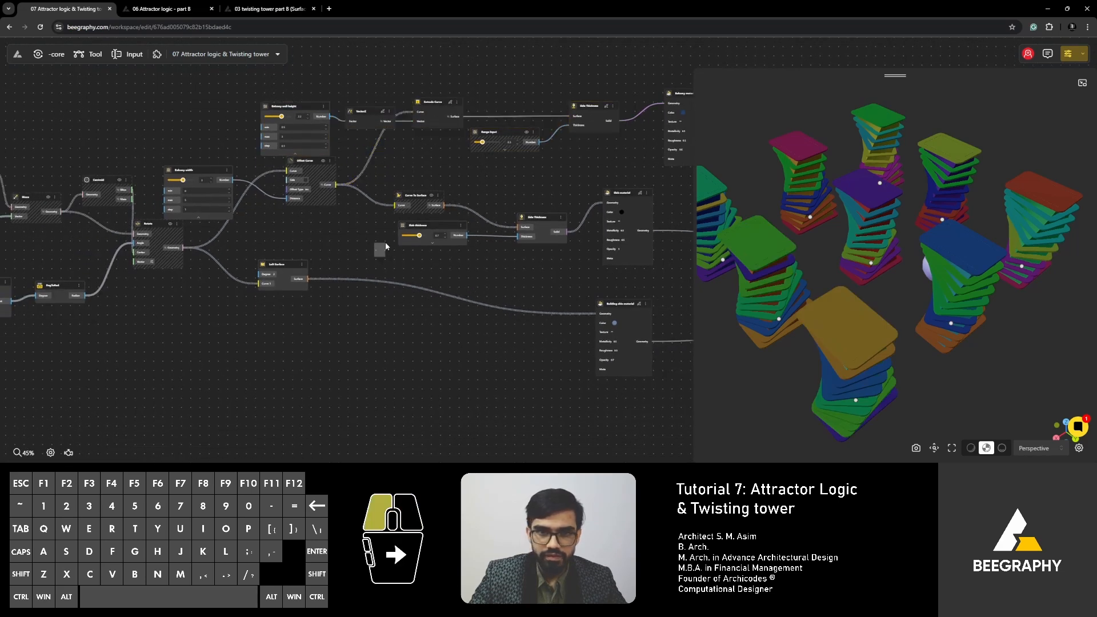
scroll(400, 240, "up", 1)
scroll(503, 246, "up", 2)
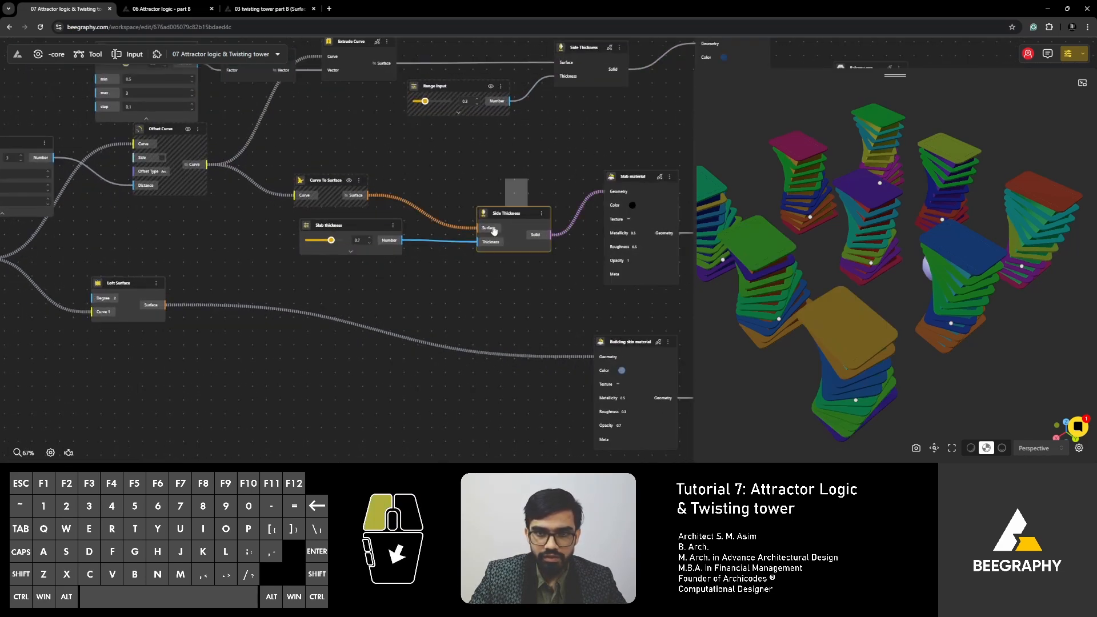
left_click(494, 230)
right_click(506, 213)
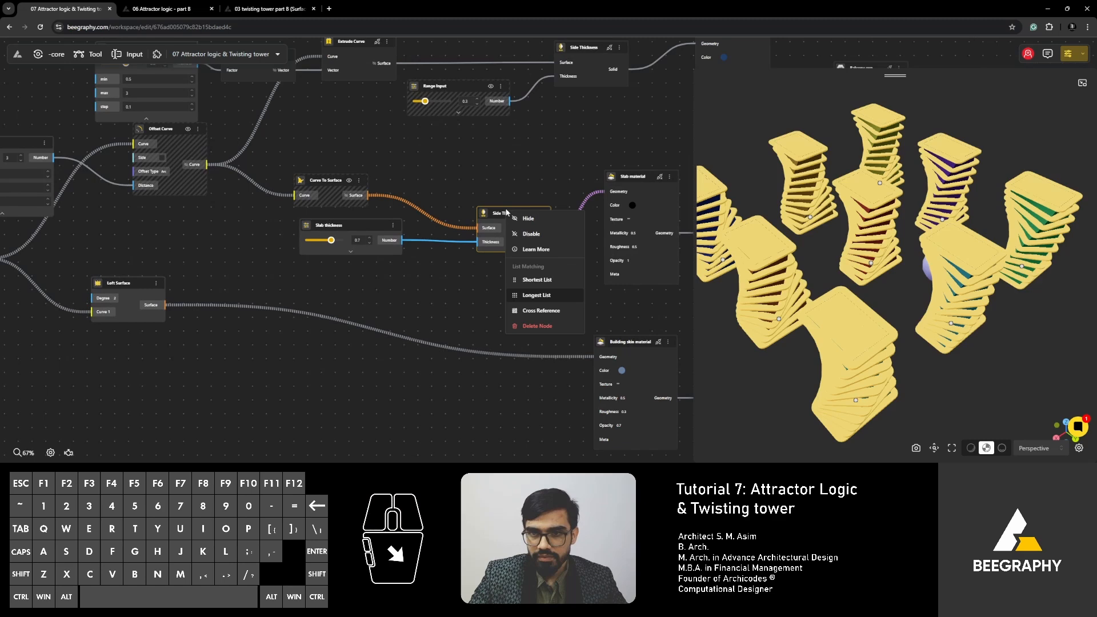
left_click(523, 238)
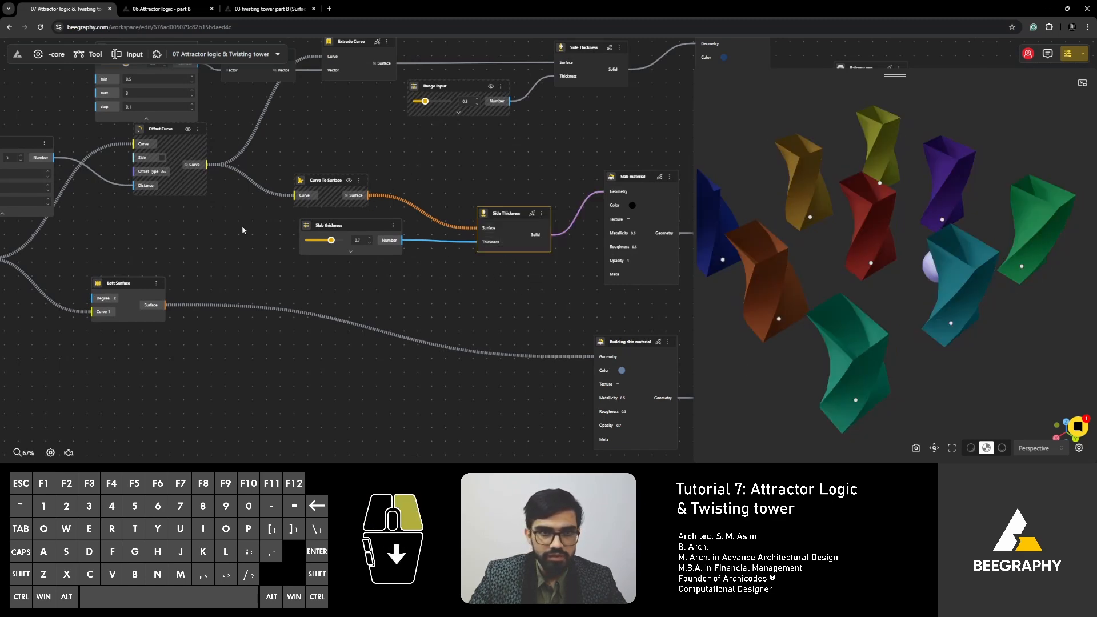
- Disable the Offset Curve, Curve To Surface and Slab thickness nodes together
right_click_drag(242, 229, 337, 288)
left_click_drag(468, 201, 261, 288)
right_click(295, 209)
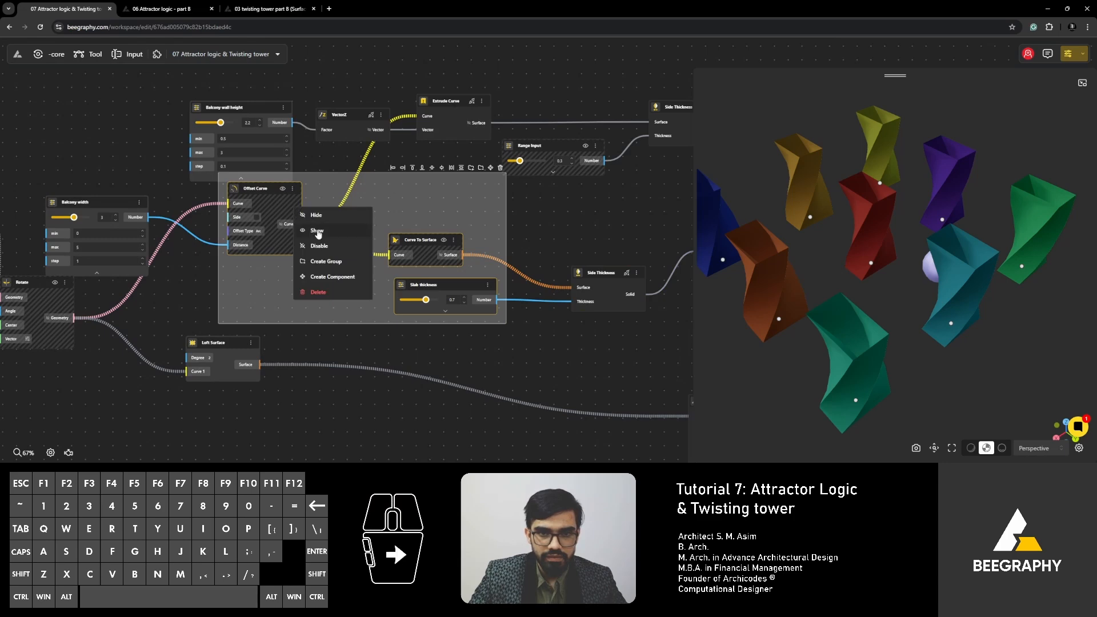
left_click(318, 251)
scroll(486, 261, "down", 4)
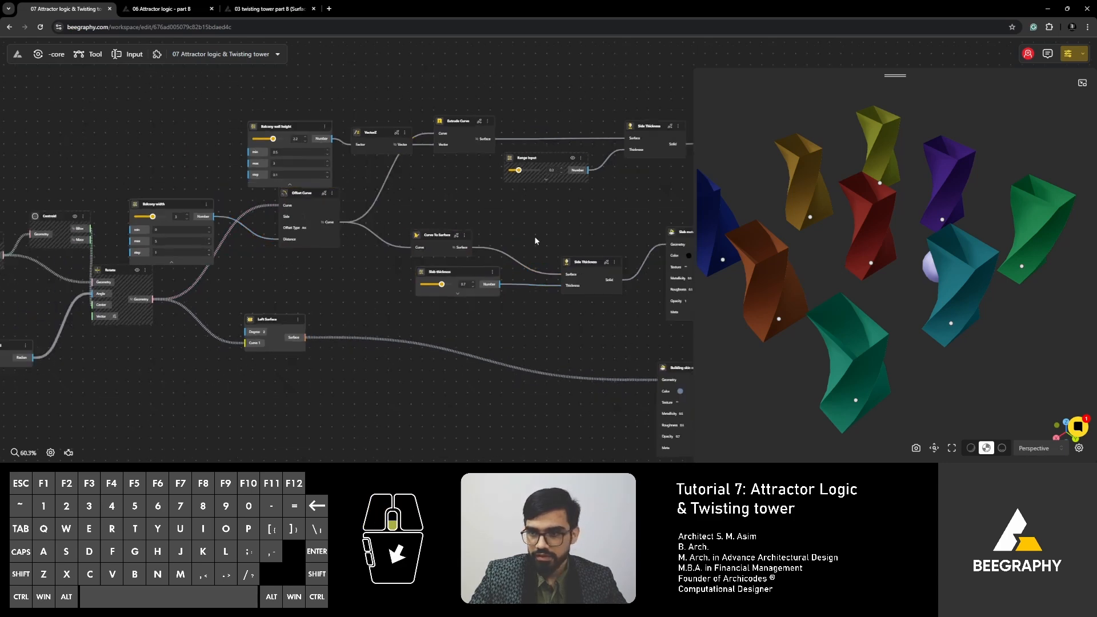
- Lower the Angle of rotation slider to 6 to reduce the twist of the lofted towers
left_click_drag(943, 331, 867, 314)
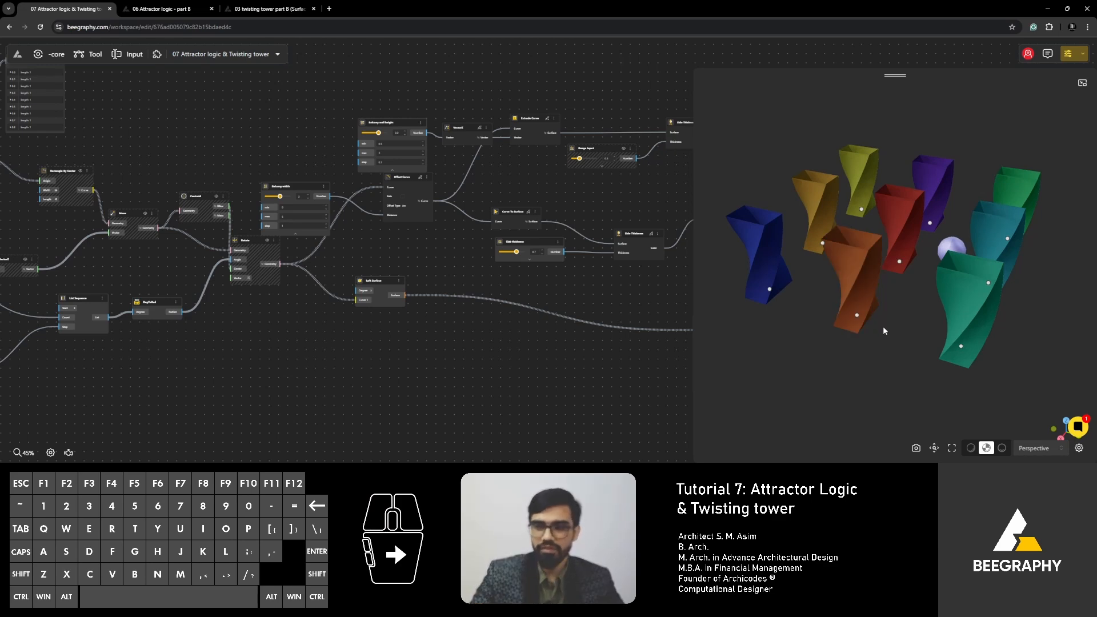
scroll(290, 283, "down", 1)
right_click_drag(289, 283, 407, 260)
right_click_drag(200, 301, 384, 294)
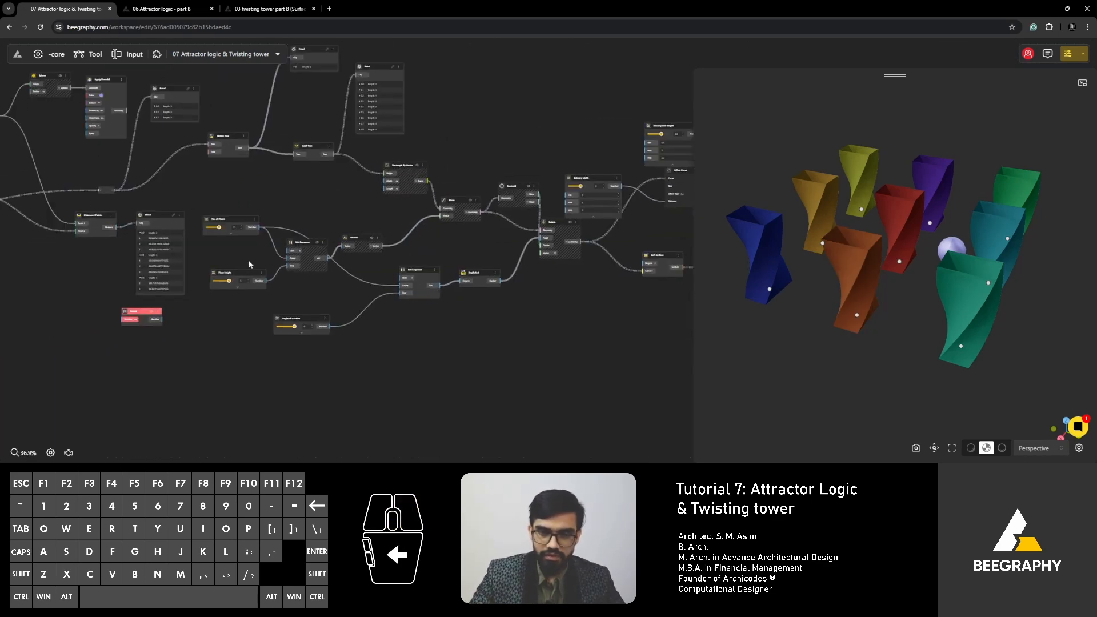
scroll(227, 277, "up", 2)
right_click_drag(226, 277, 317, 269)
scroll(318, 269, "up", 5)
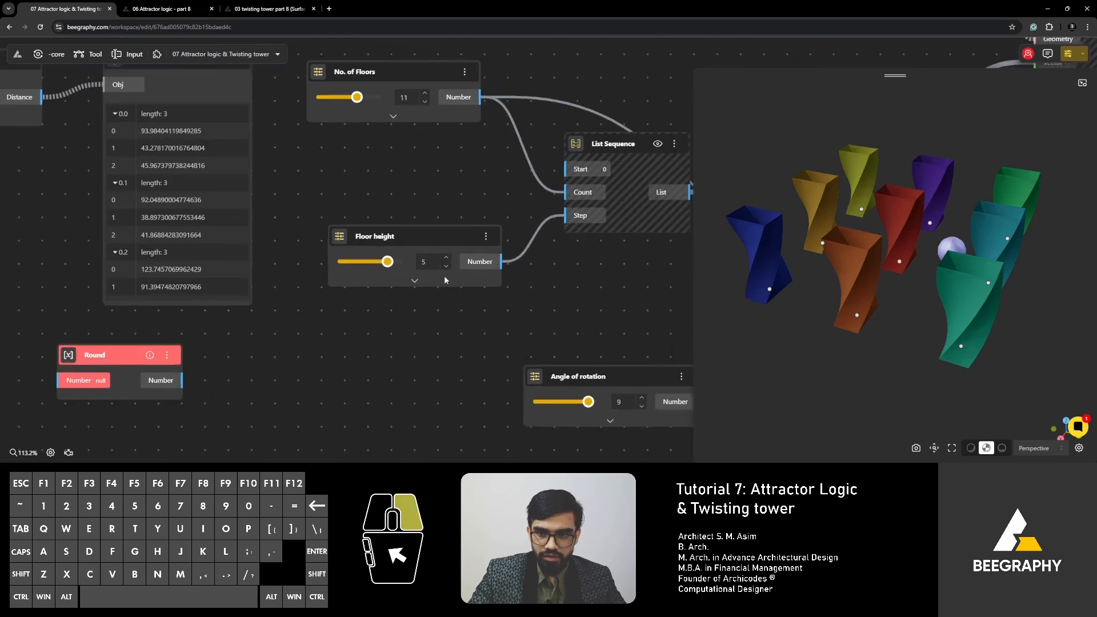
mouse_move(472, 327)
left_mouse_down()
mouse_move(421, 328)
mouse_move(487, 327)
mouse_move(454, 328)
left_mouse_up()
scroll(451, 238, "down", 4)
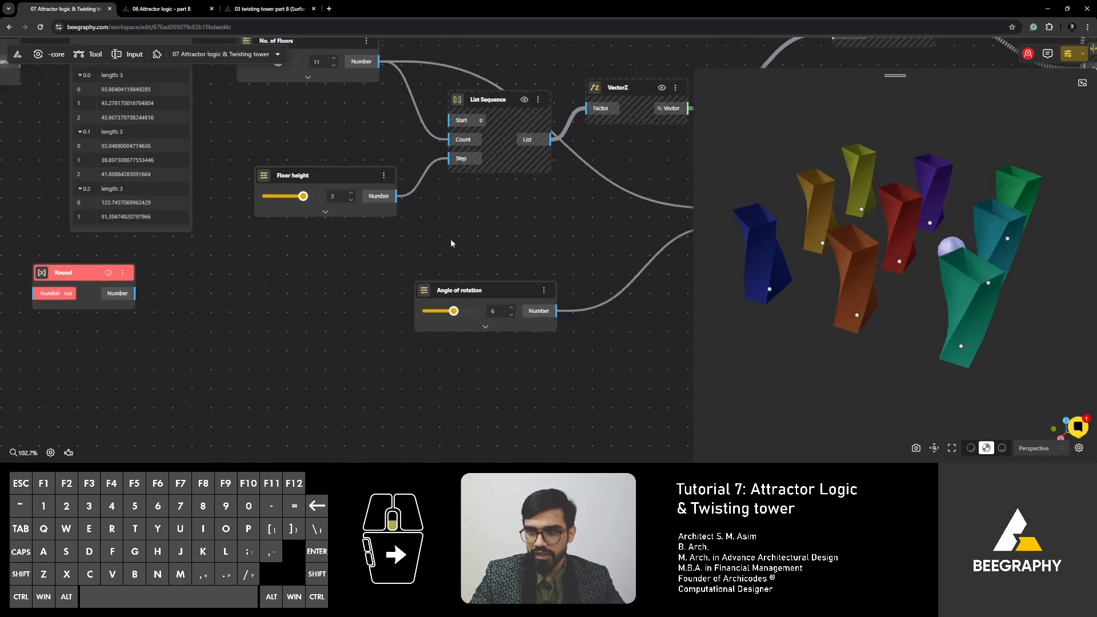
- Add a Division node near the Round node and connect the Distance output of Distance 2 Points to its Dividend input
scroll(391, 284, "down", 2)
right_click_drag(327, 290, 375, 297)
right_click_drag(311, 317, 446, 320)
scroll(325, 311, "up", 3)
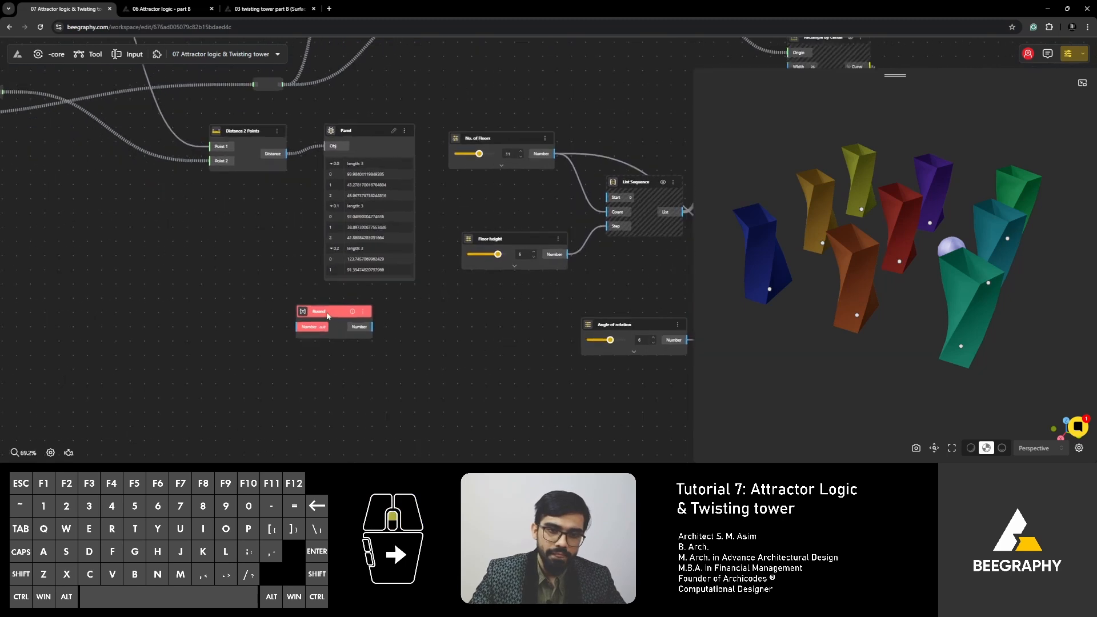
left_click(322, 309)
left_click_drag(324, 311, 344, 327)
double_click(265, 232)
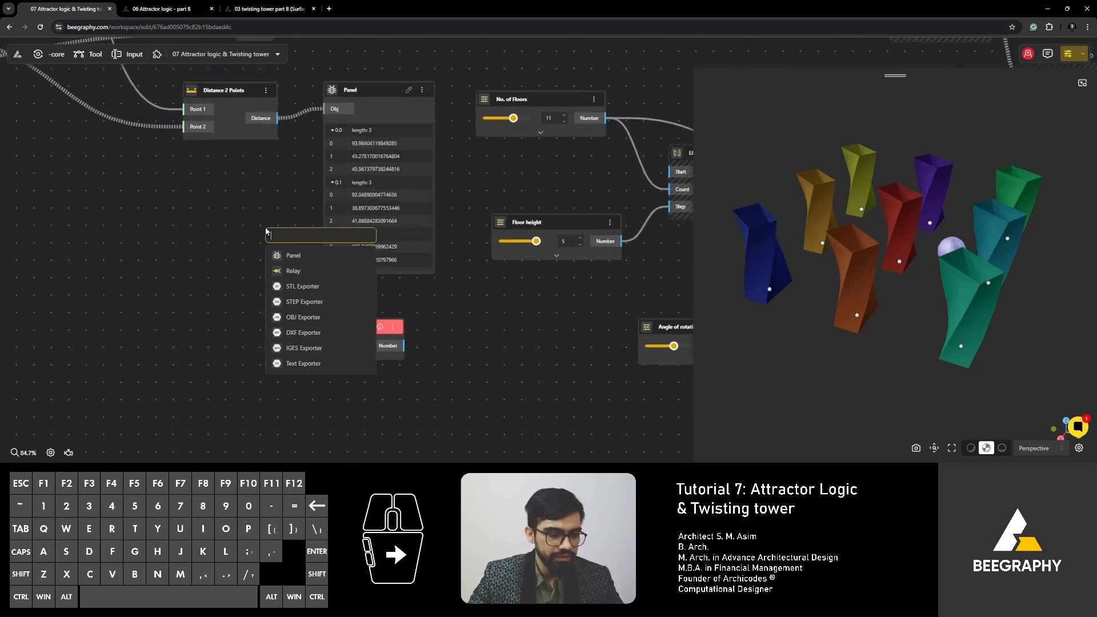
type("/")
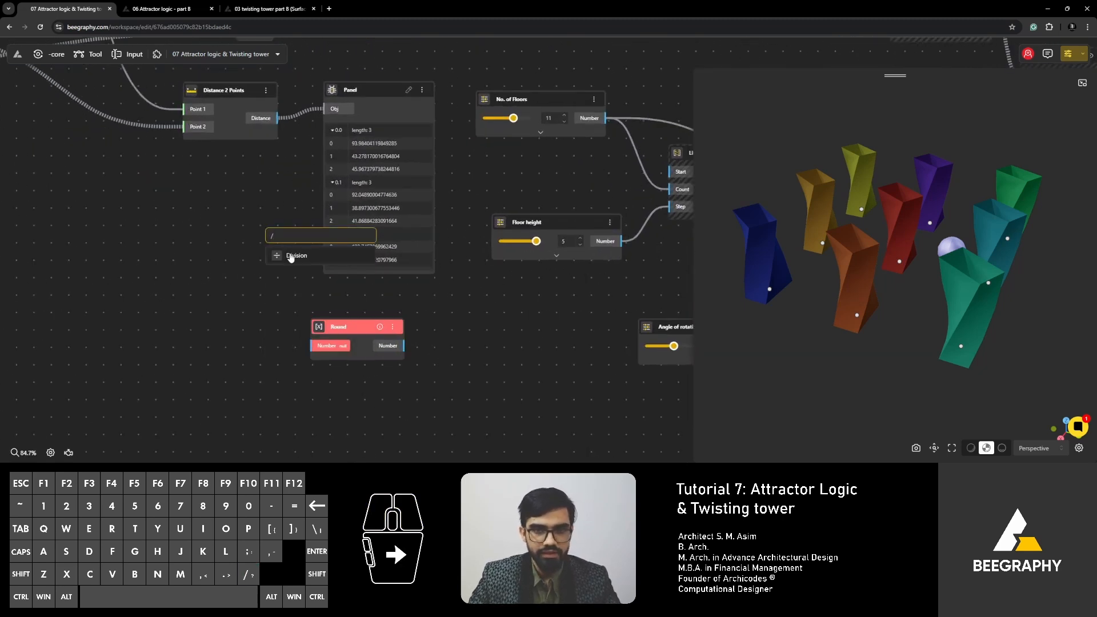
left_click(291, 256)
left_click_drag(279, 118, 329, 269)
left_click_drag(263, 209, 316, 271)
left_click_drag(271, 157, 237, 194)
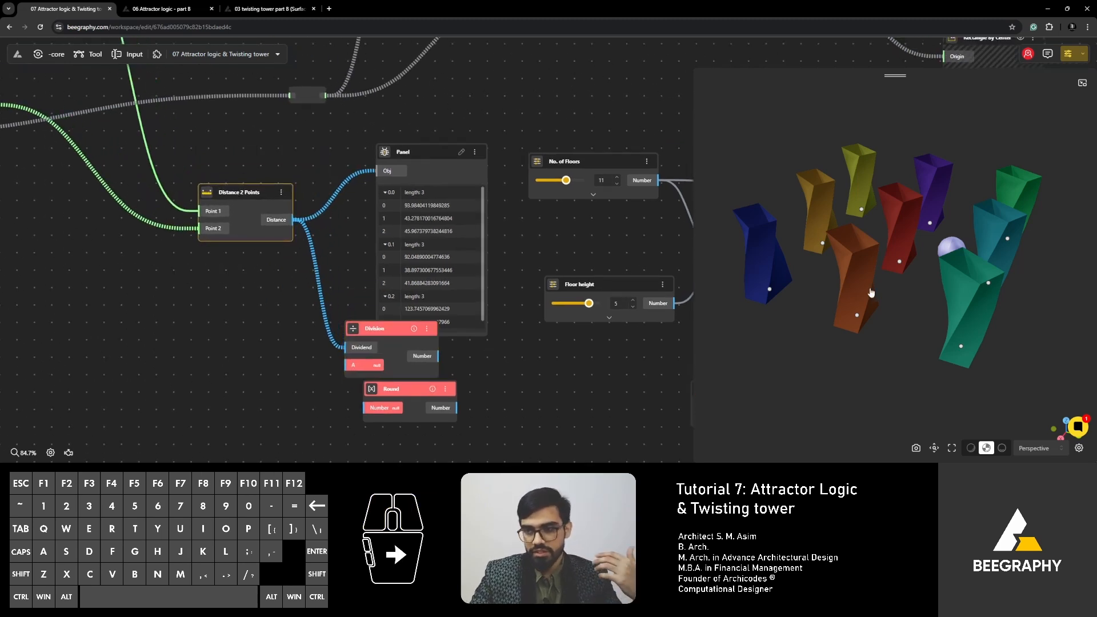
- Compare the towers around the attractor sphere from above, and move the Panel and Division nodes farther from the Round node
mouse_move(871, 293)
left_mouse_down()
mouse_move(862, 348)
mouse_move(874, 326)
left_mouse_up()
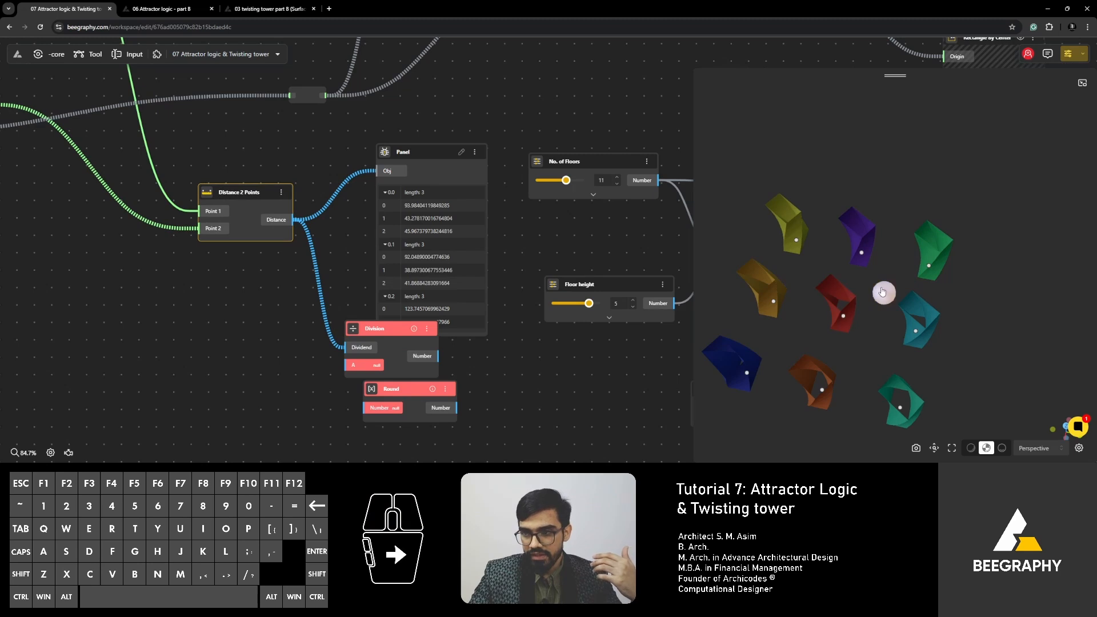
scroll(881, 294, "up", 2)
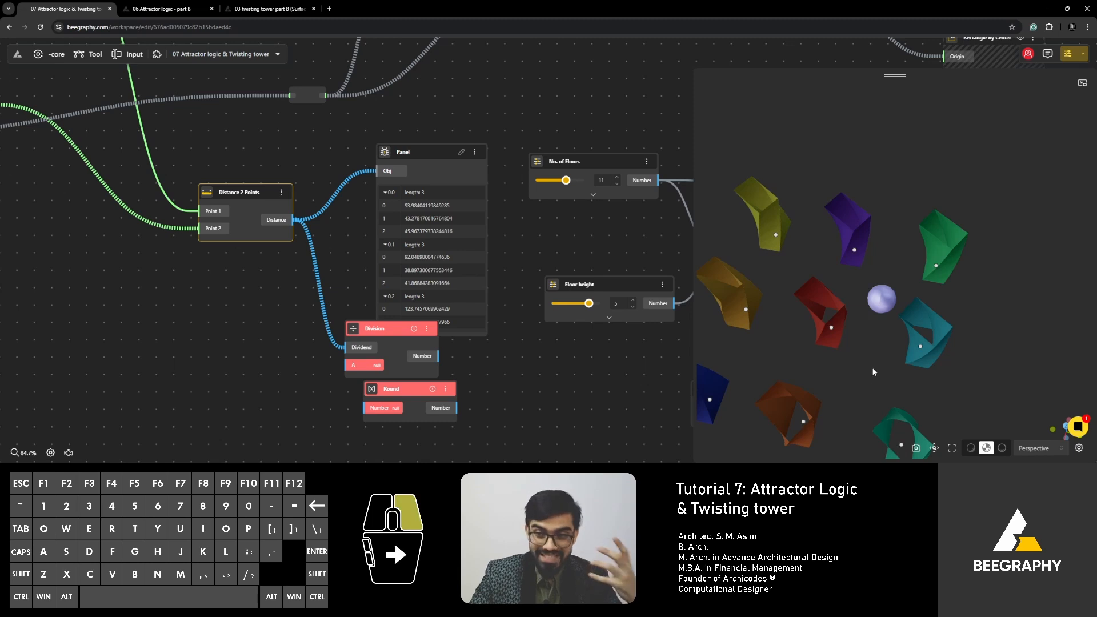
right_click_drag(872, 367, 851, 311)
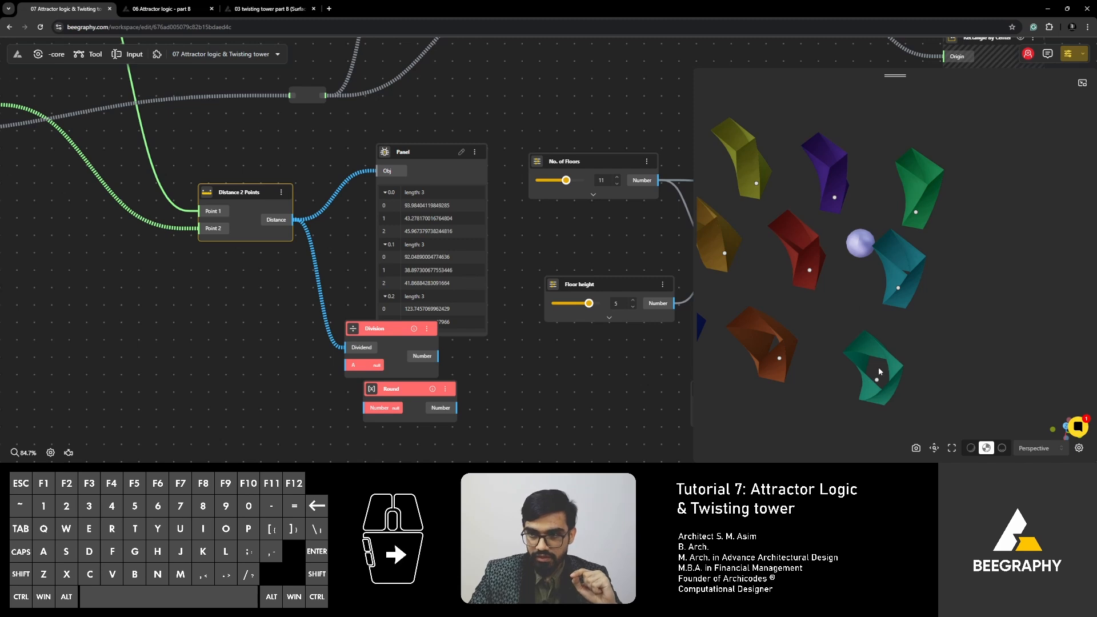
right_click_drag(879, 368, 884, 356)
mouse_move(884, 356)
left_mouse_down()
mouse_move(927, 305)
mouse_move(894, 348)
left_mouse_up()
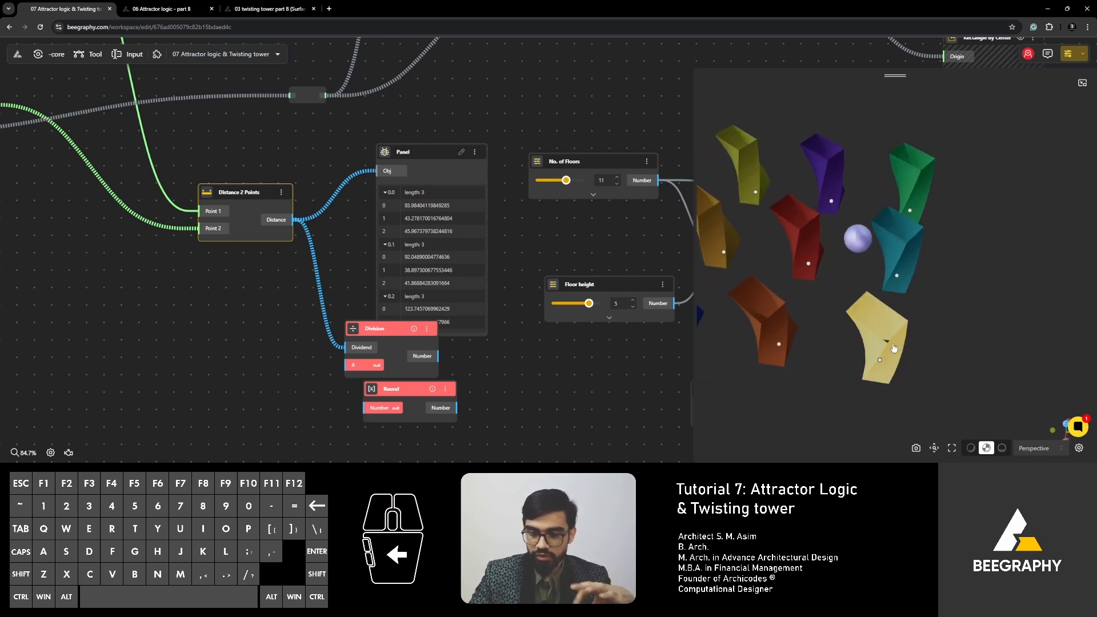
right_click_drag(275, 297, 254, 292)
left_click_drag(397, 144, 408, 122)
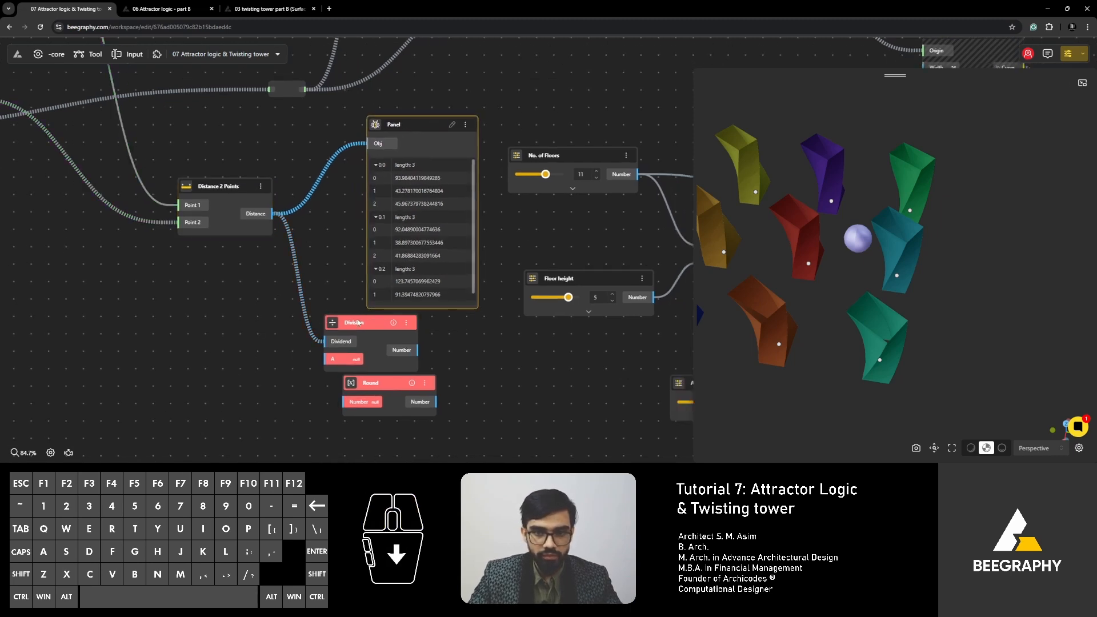
left_click_drag(359, 322, 340, 301)
right_click_drag(353, 315, 394, 272)
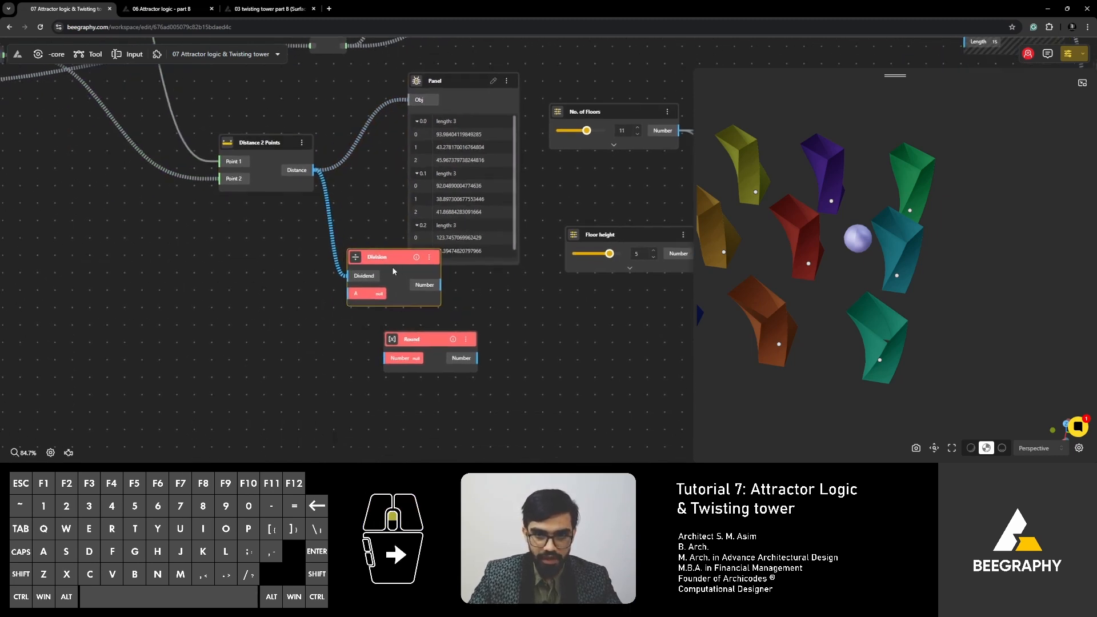
scroll(394, 272, "up", 3)
left_click_drag(391, 260, 384, 261)
- Add a Range Input of 10, place it beside the Division node and connect its Number output to input A
double_click(247, 320)
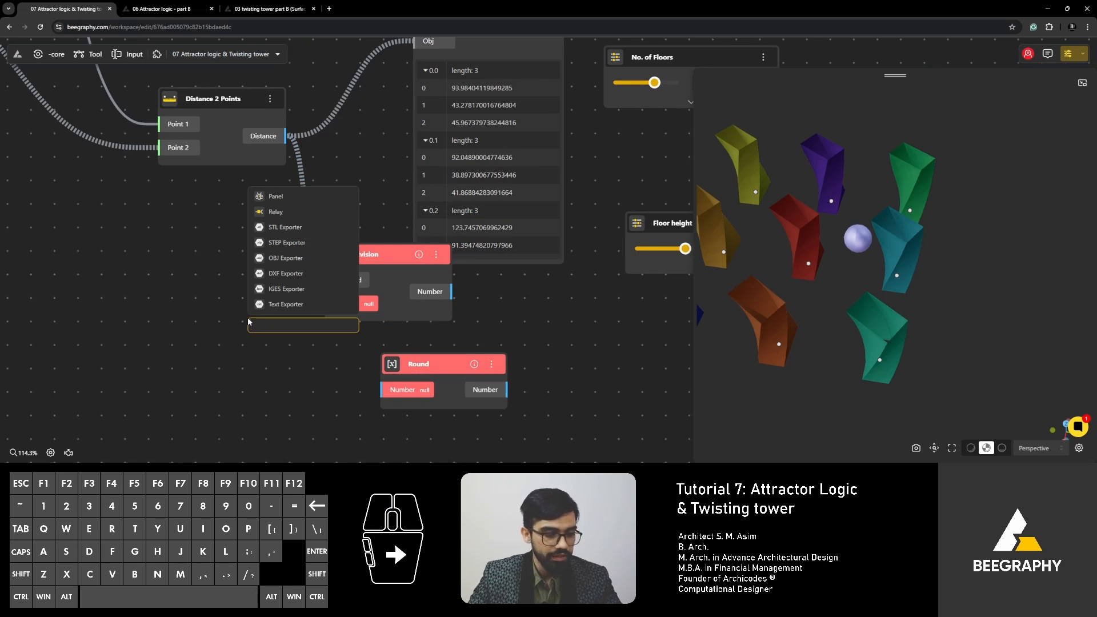
type("10")
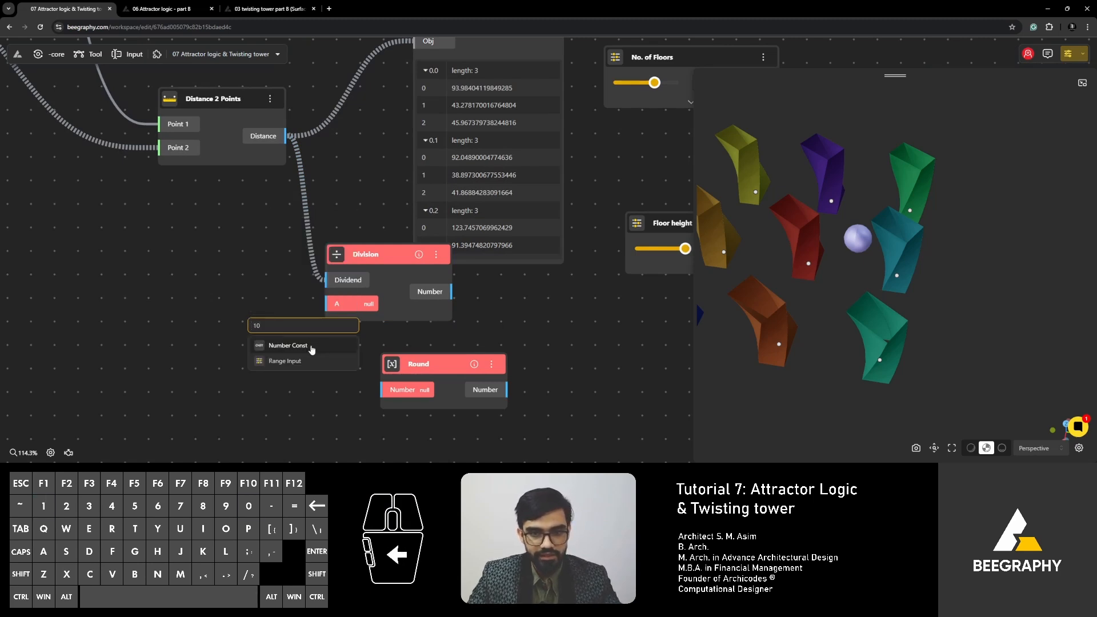
left_click(284, 361)
left_click_drag(354, 335, 162, 278)
left_click_drag(229, 303, 326, 308)
left_click_drag(393, 252, 356, 246)
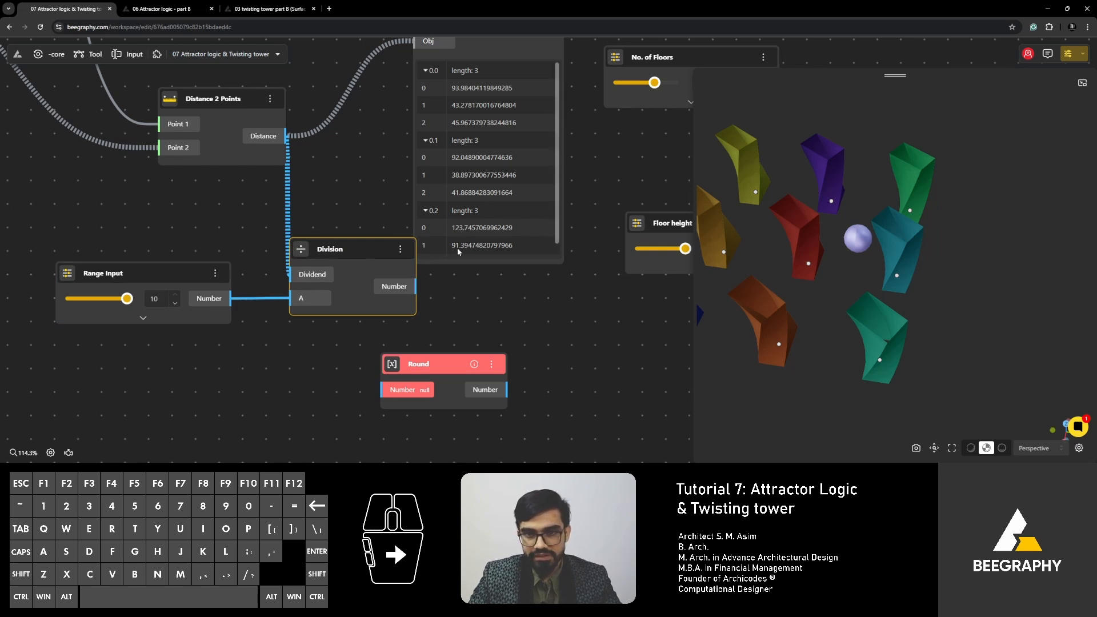
right_click_drag(475, 255, 407, 237)
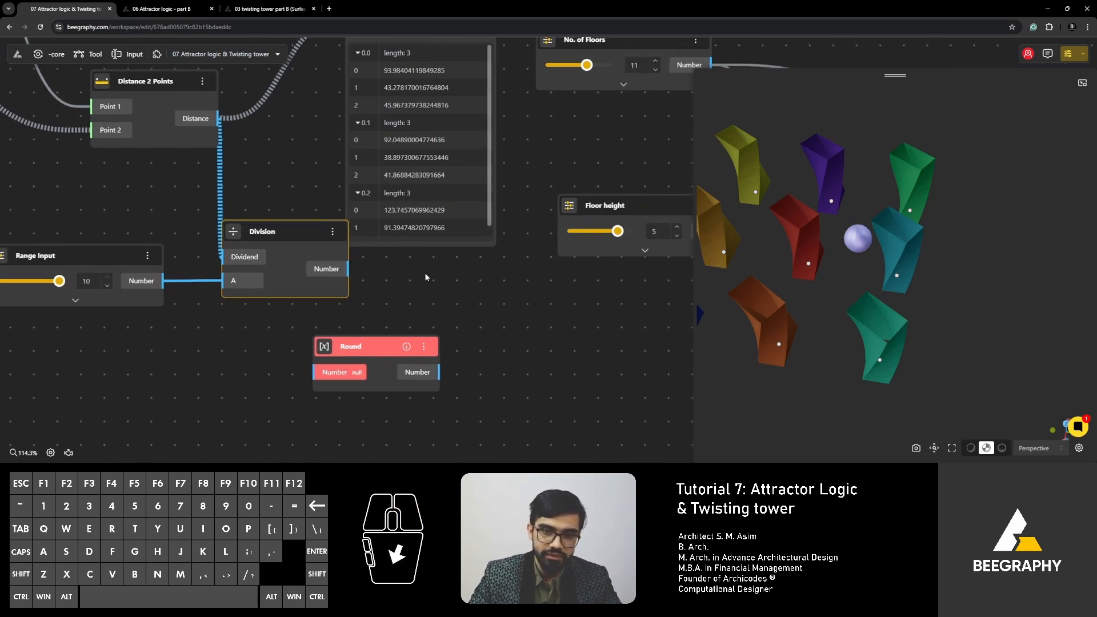
- Move the Division node beside the List Sequence feeding DegToRad and connect its Number output to that sequence's Step input, replacing Angle of rotation
right_click_drag(462, 269, 296, 325)
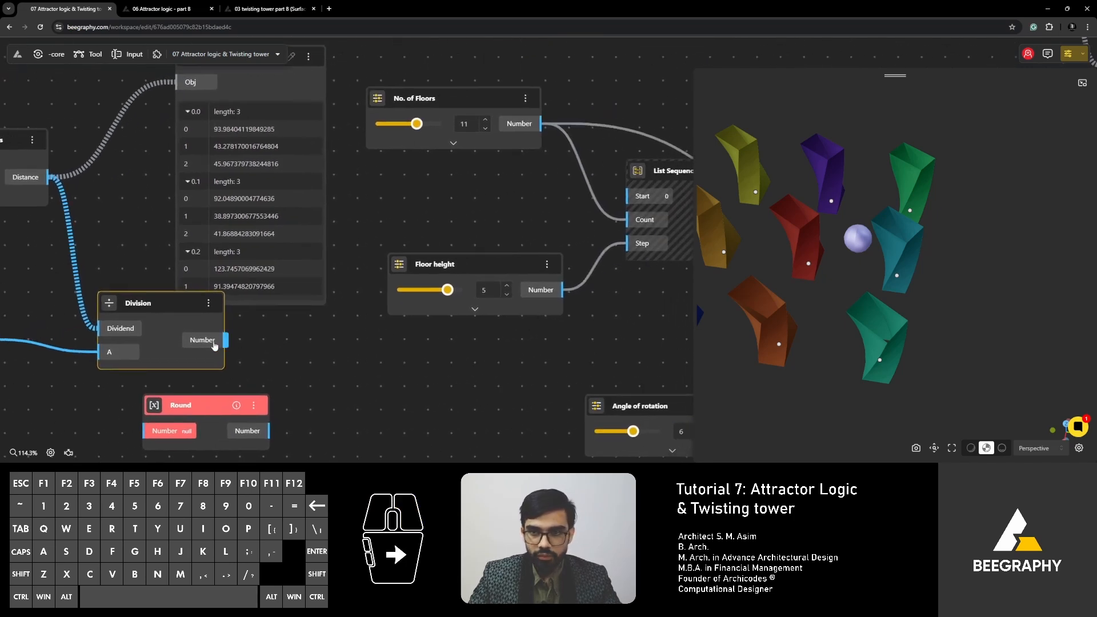
left_click_drag(214, 346, 243, 341)
scroll(256, 325, "down", 2)
right_click_drag(437, 376, 107, 350)
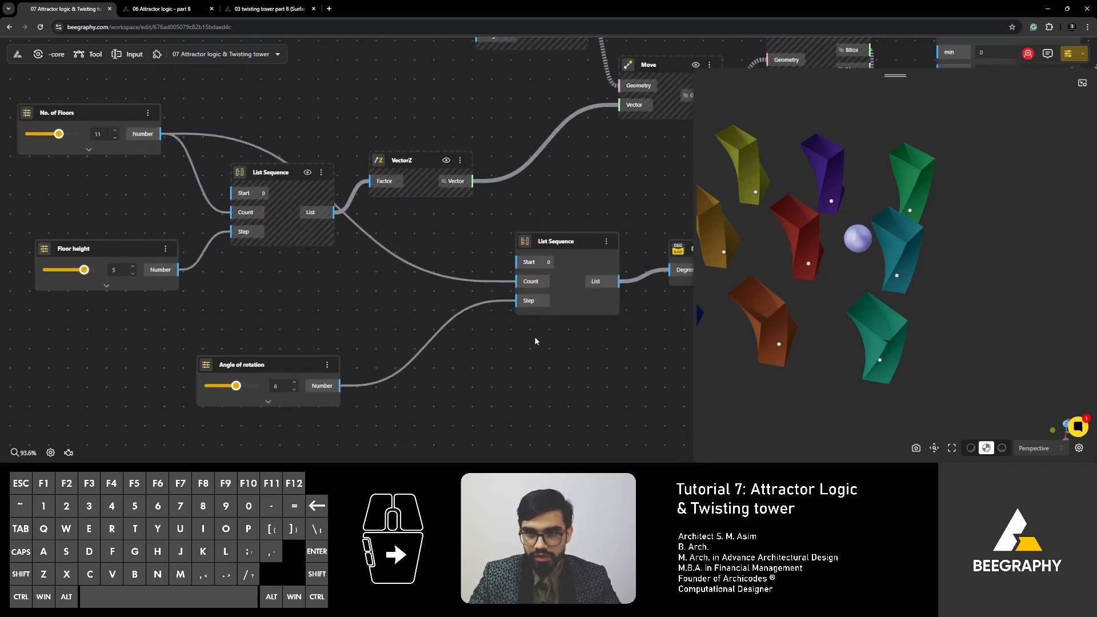
left_click(562, 245)
right_click_drag(587, 296, 557, 306)
right_click_drag(315, 315, 532, 301)
scroll(403, 316, "down", 3)
left_click_drag(118, 295, 365, 319)
right_click_drag(382, 309, 183, 317)
left_click_drag(183, 317, 328, 308)
scroll(354, 327, "up", 3)
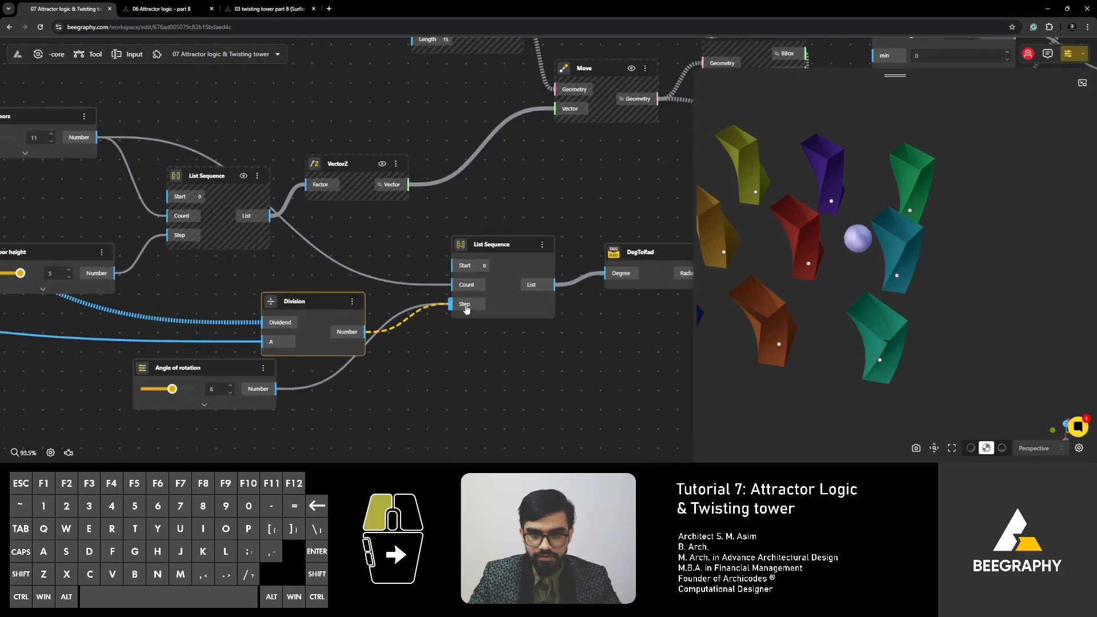
left_click_drag(466, 309, 465, 306)
- Switch the viewport to the rendered display with shadows and compare the twists of the towers around the attractor sphere
left_click_drag(845, 300, 860, 328)
right_click_drag(851, 330, 882, 319)
left_click_drag(882, 319, 829, 333)
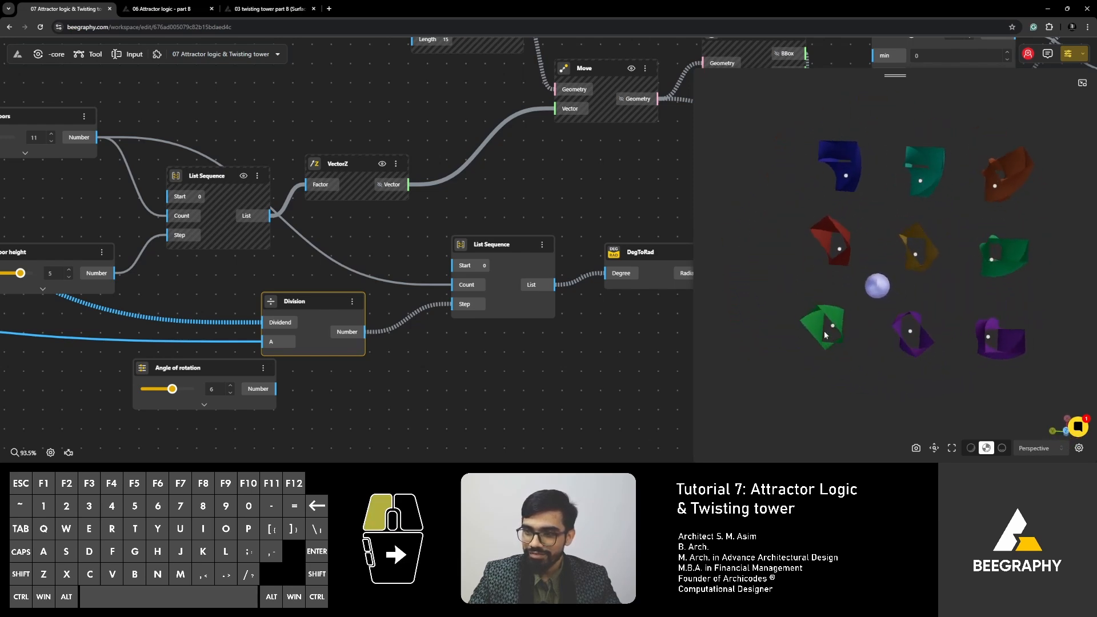
scroll(417, 339, "down", 4)
scroll(417, 340, "down", 4)
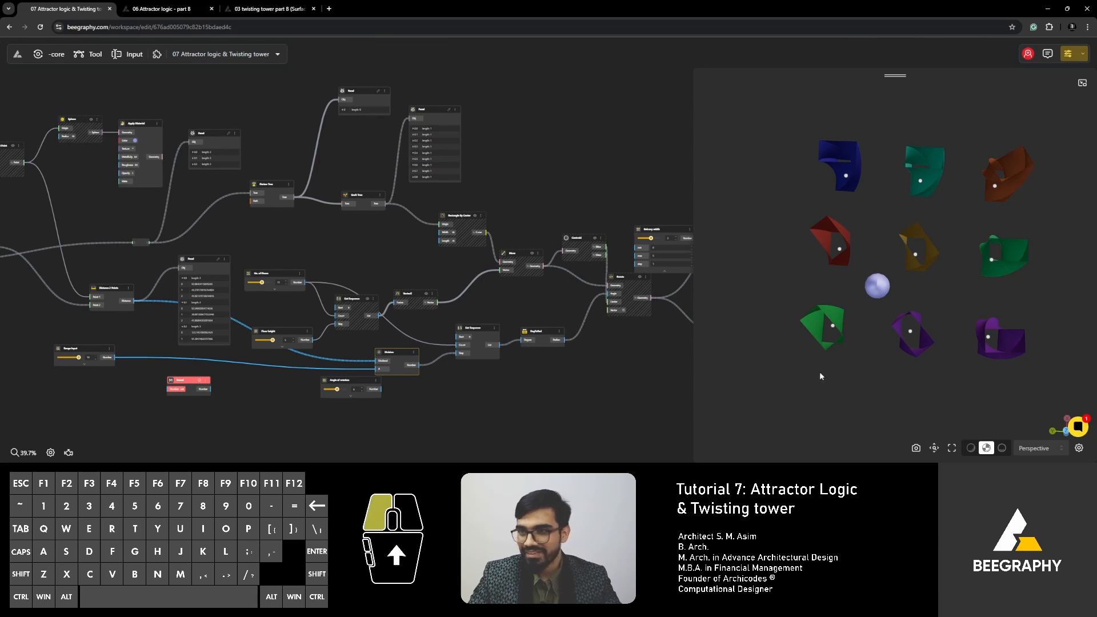
left_click_drag(821, 375, 837, 320)
left_click(983, 450)
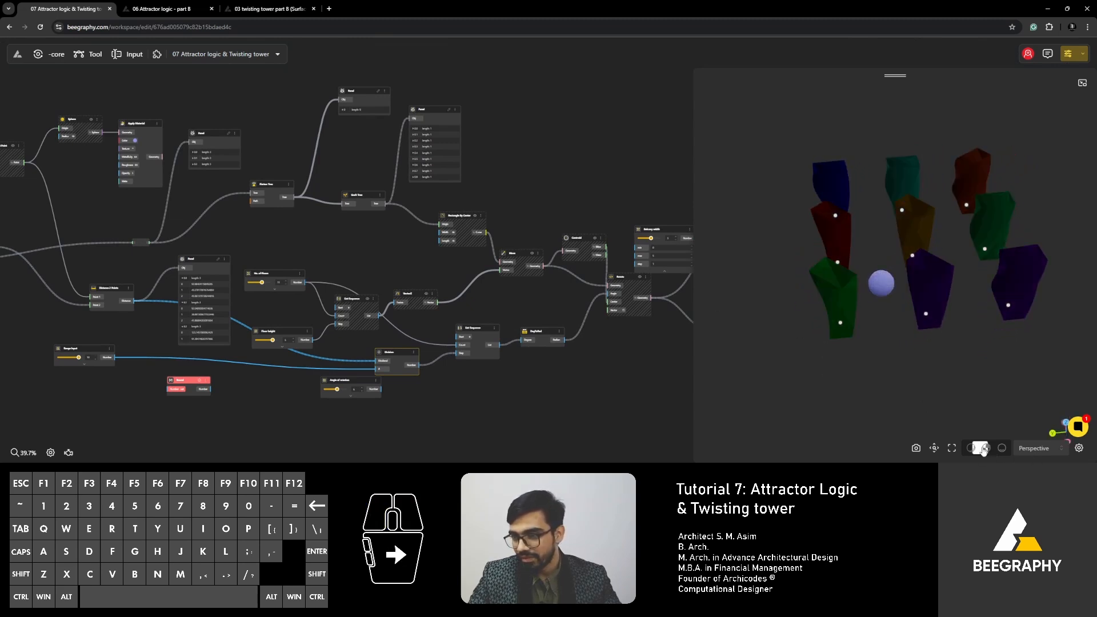
left_click(1000, 449)
left_click_drag(839, 362, 861, 385)
right_click_drag(950, 380, 969, 335, "shift")
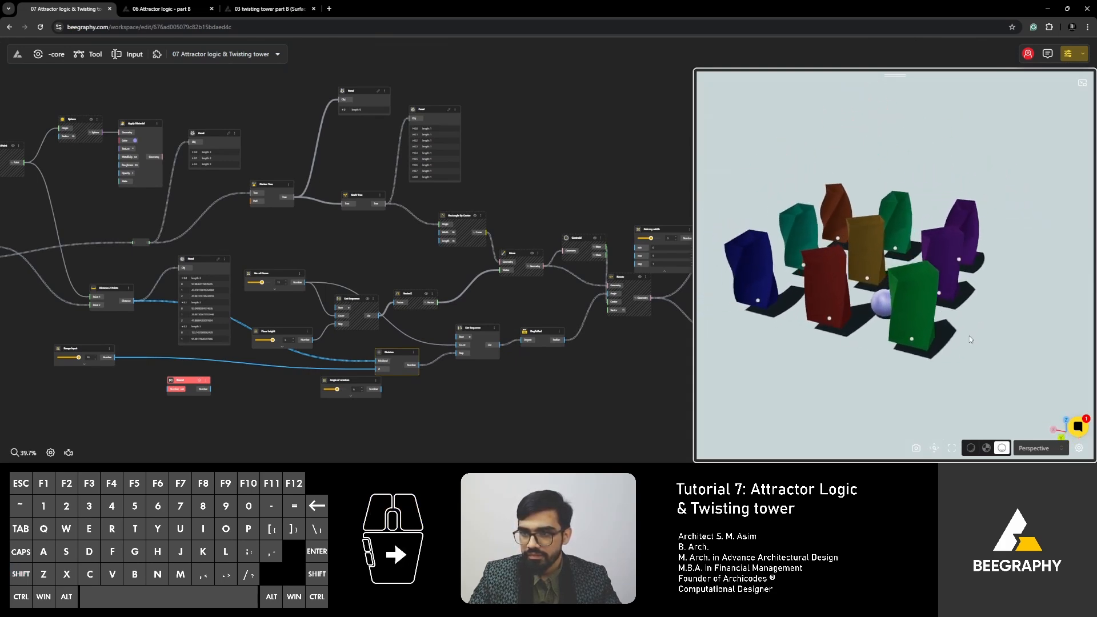
left_click_drag(970, 336, 970, 342)
- Delete the relay nodes on the Square Grid's Points connections and move the upper Panel farther from the Apply Material node
scroll(448, 277, "down", 3)
right_click_drag(195, 313, 284, 314)
scroll(225, 269, "up", 5)
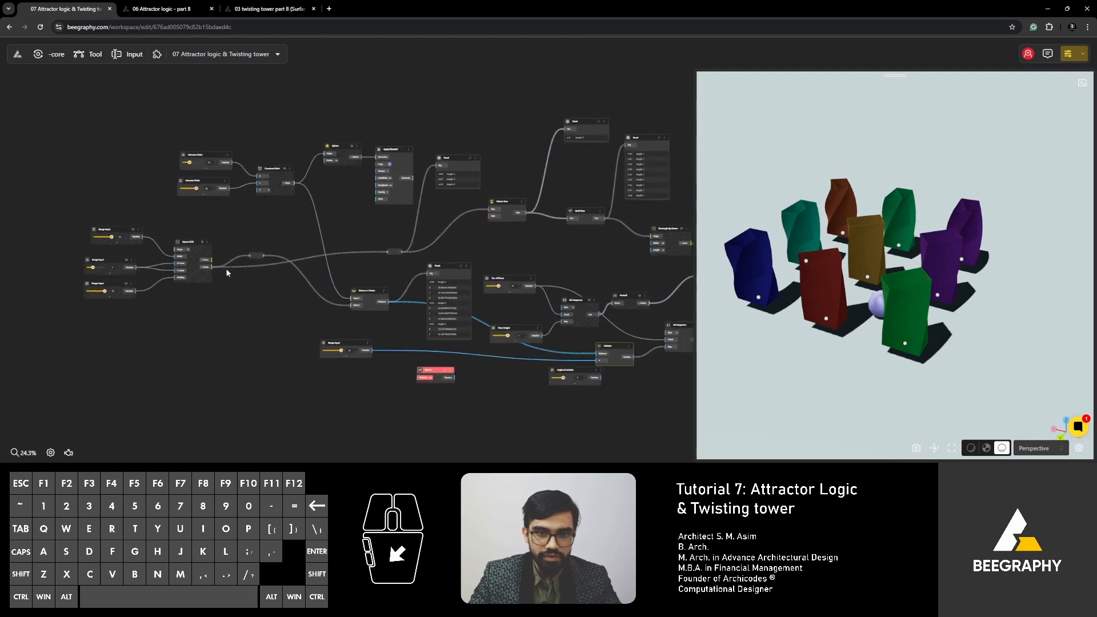
key("Delete")
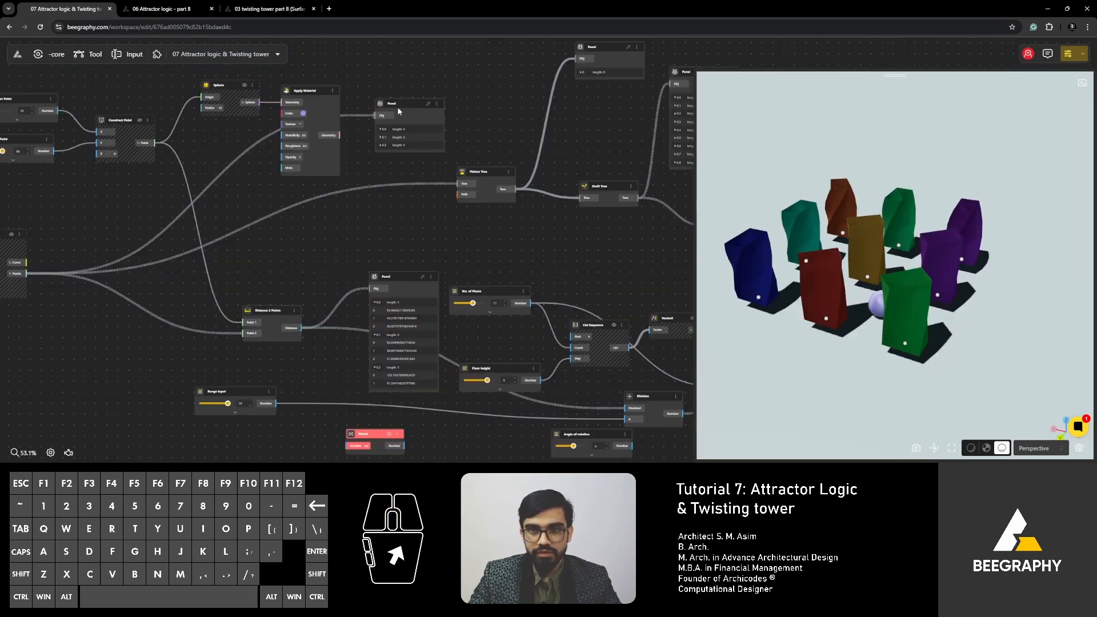
left_click_drag(420, 105, 470, 105)
- Hide the viewport previews of the Flatten Tree and Graft Tree nodes
left_click(478, 175)
right_click(479, 176)
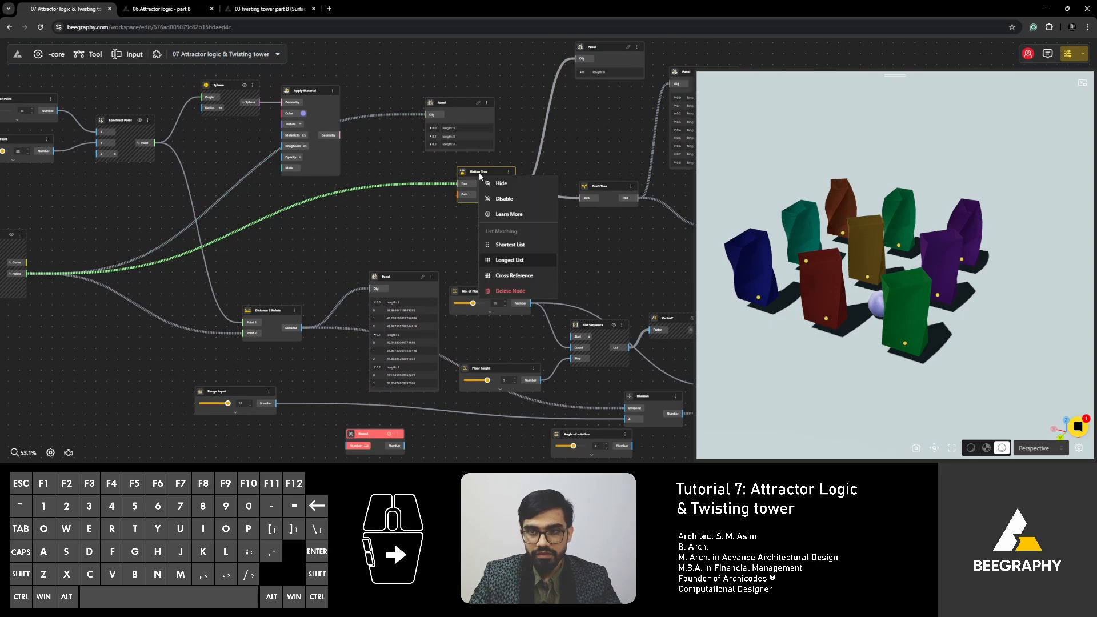
left_click(501, 185)
right_click_drag(547, 213, 372, 254)
left_click(434, 226)
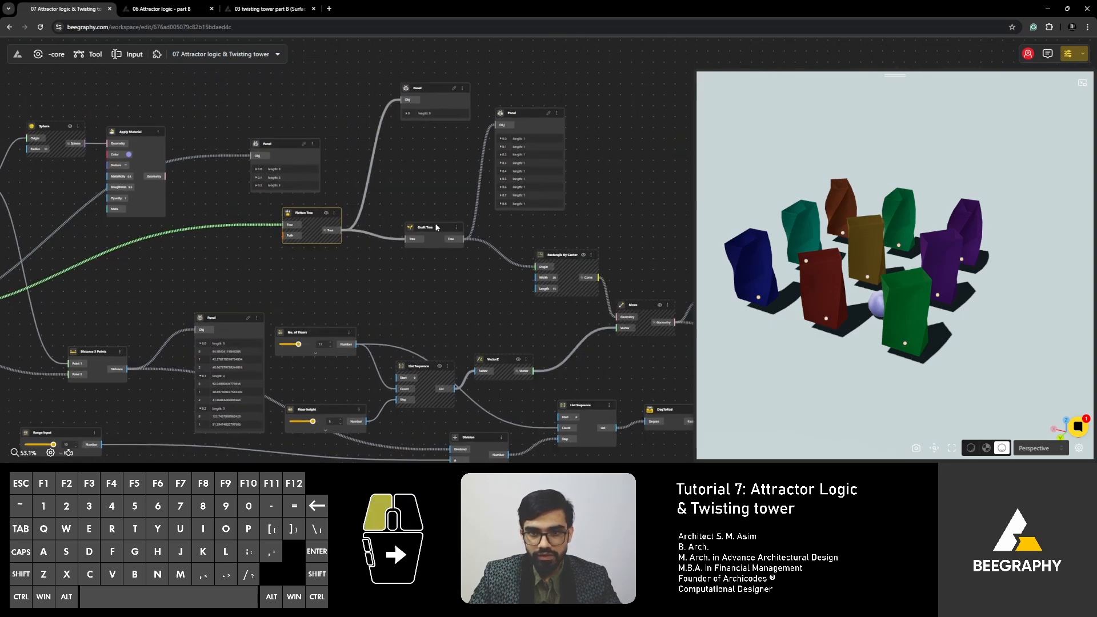
right_click(434, 227)
left_click(456, 237)
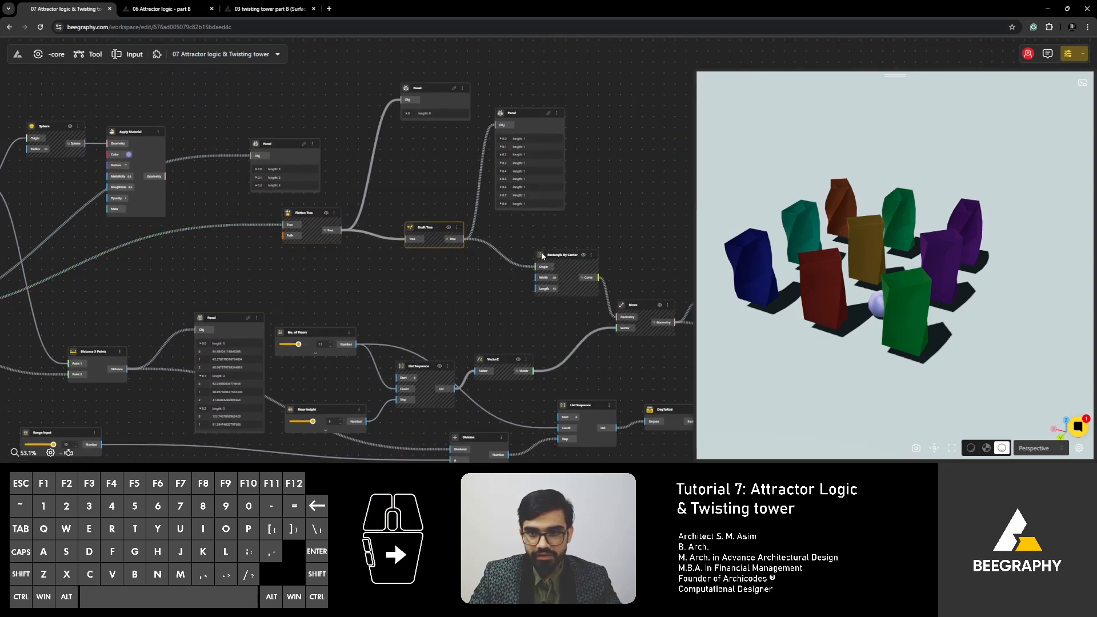
left_click(409, 286)
- Review the node graph from the point grid through Flatten Tree to the Division node, and examine the towers from above
right_click_drag(379, 289, 515, 288)
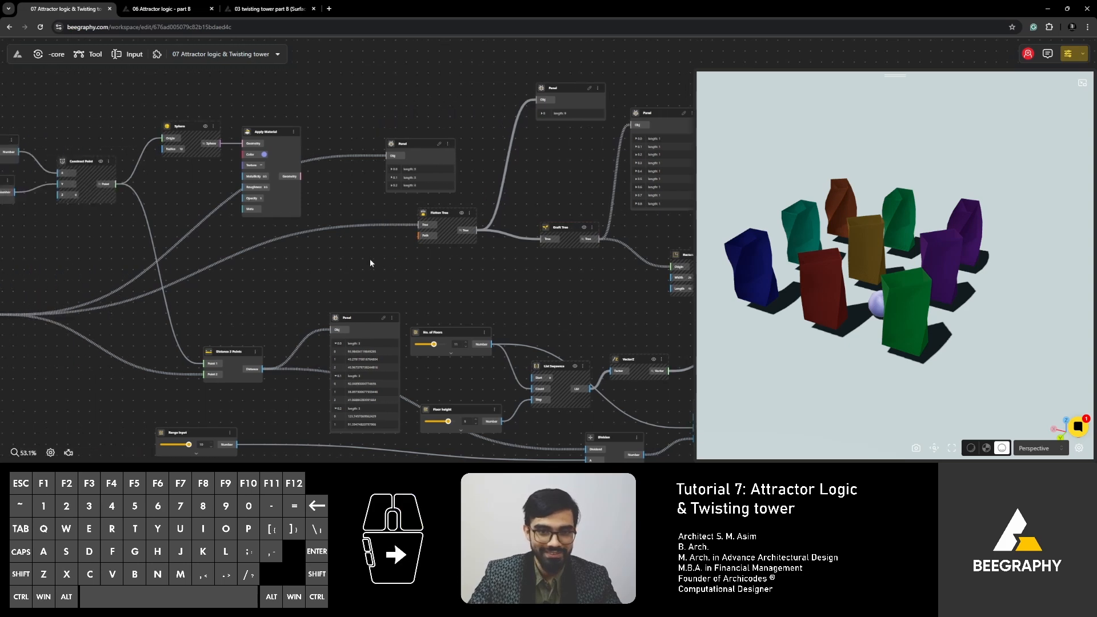
right_click_drag(278, 292, 450, 267)
right_click_drag(526, 220, 380, 267)
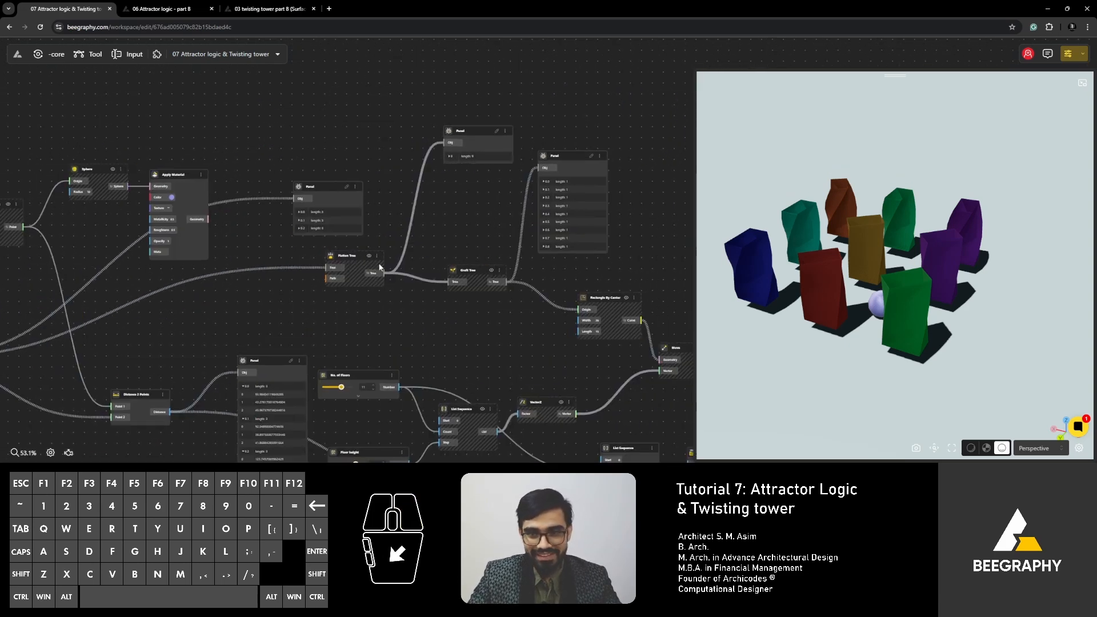
scroll(373, 271, "up", 3)
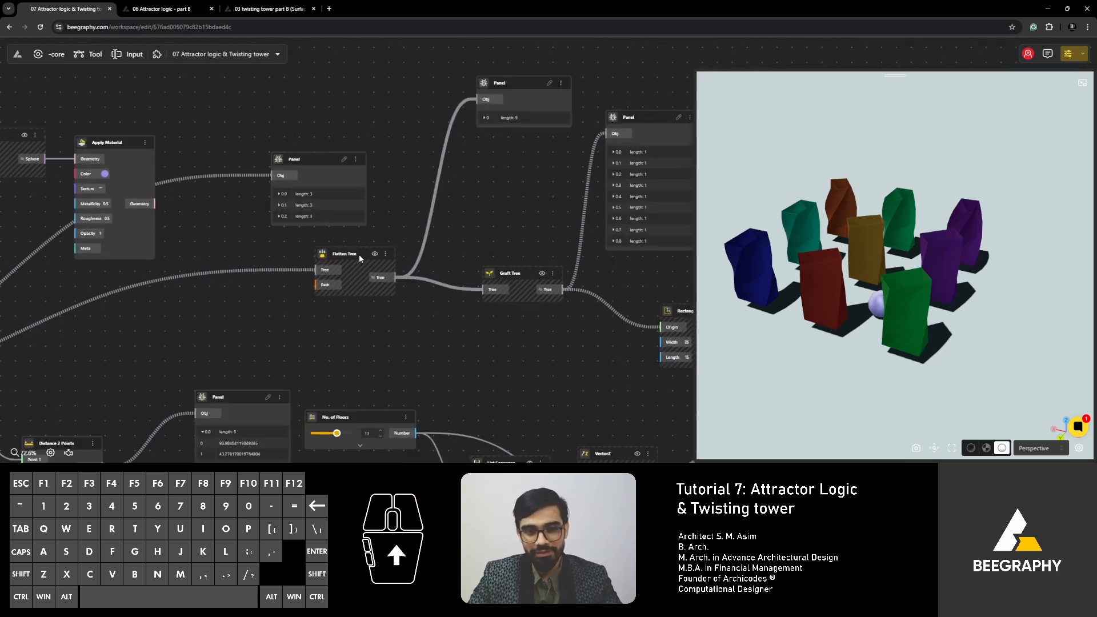
scroll(391, 273, "down", 3)
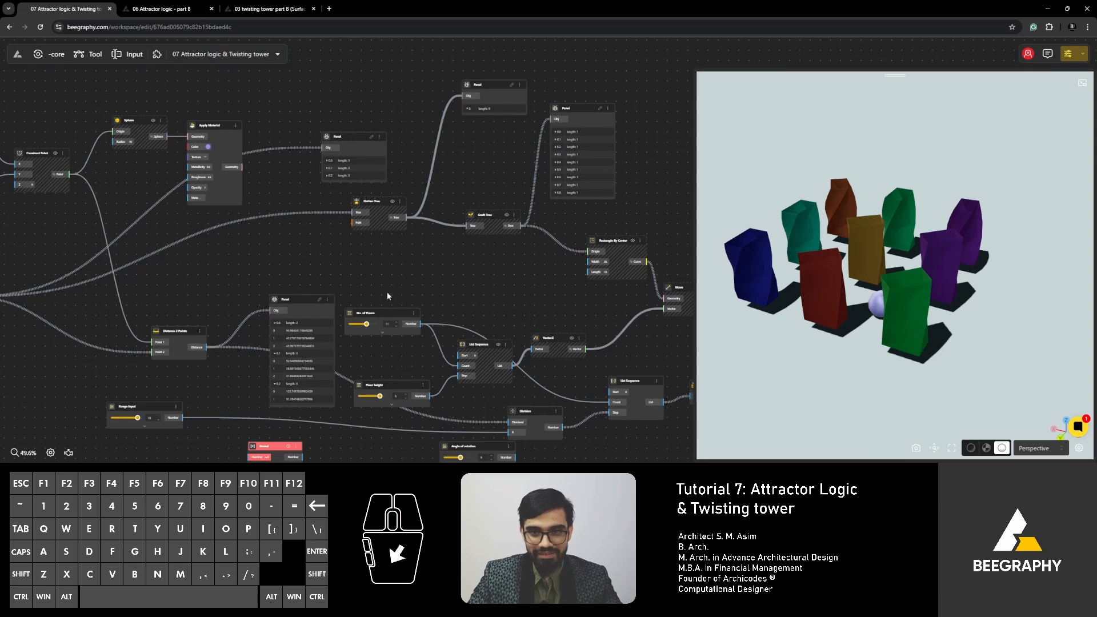
right_click_drag(387, 296, 336, 196)
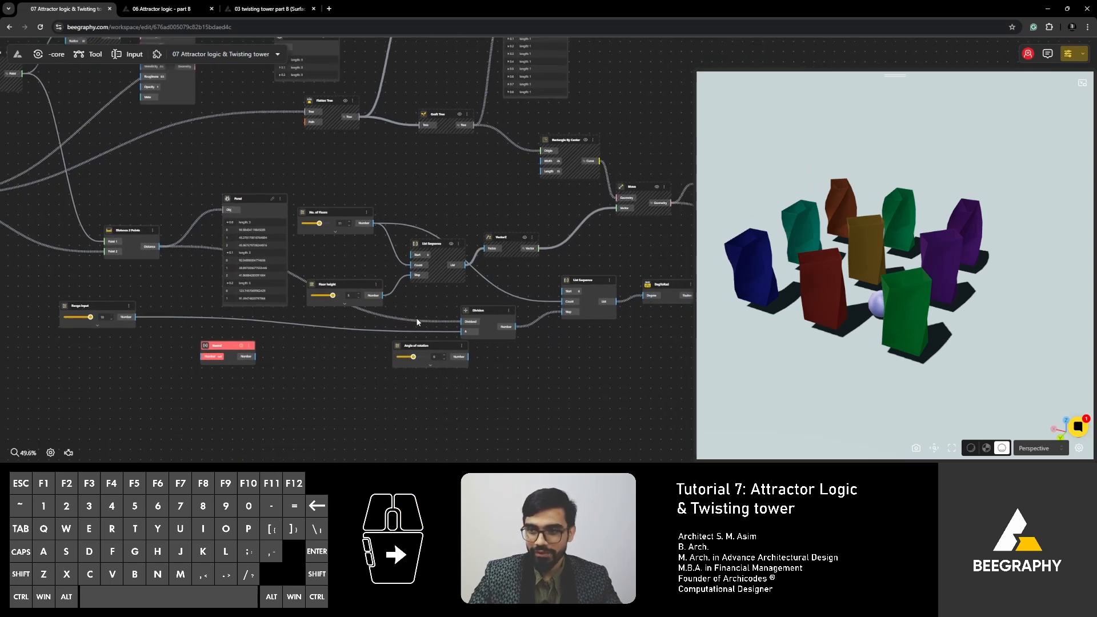
right_click_drag(522, 386, 493, 361)
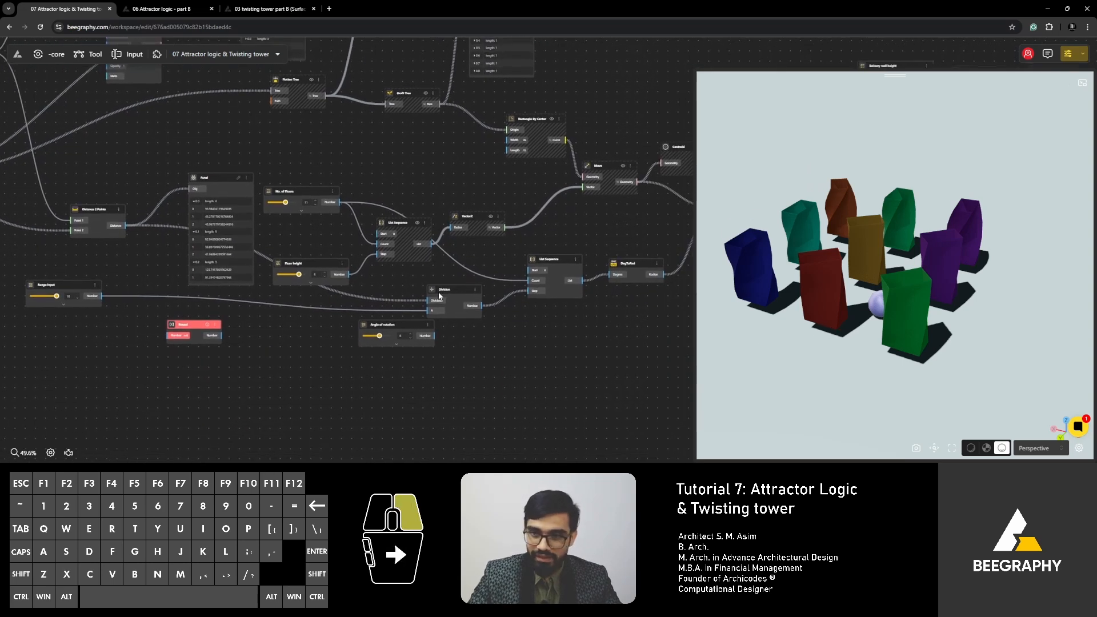
left_click_drag(817, 331, 936, 313)
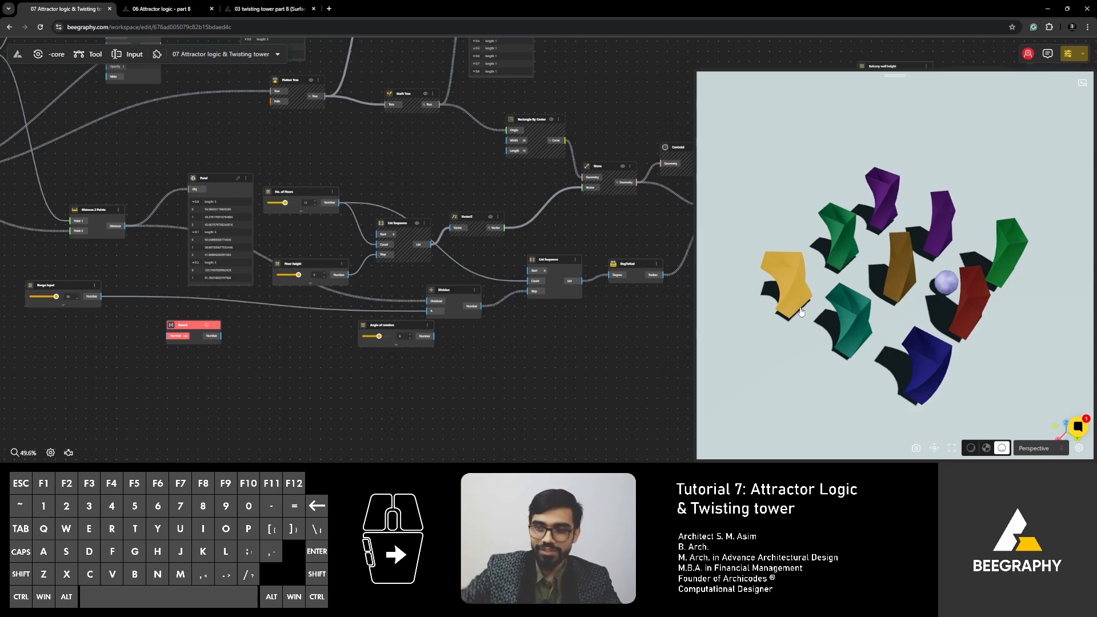
left_click_drag(801, 311, 802, 388)
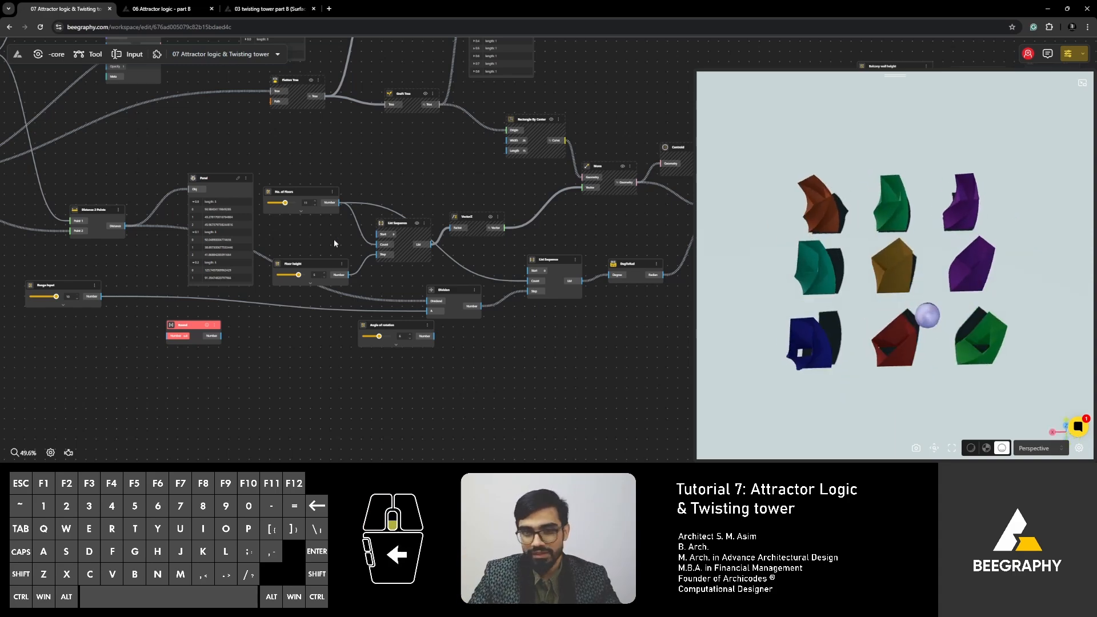
- Reposition the attractor sphere by setting the Attractor Point slider for X to 0 and the one for Y to 7
scroll(335, 243, "down", 3)
left_click_drag(110, 304, 304, 285)
scroll(303, 266, "up", 5)
left_click_drag(168, 247, 376, 414)
scroll(371, 409, "down", 3)
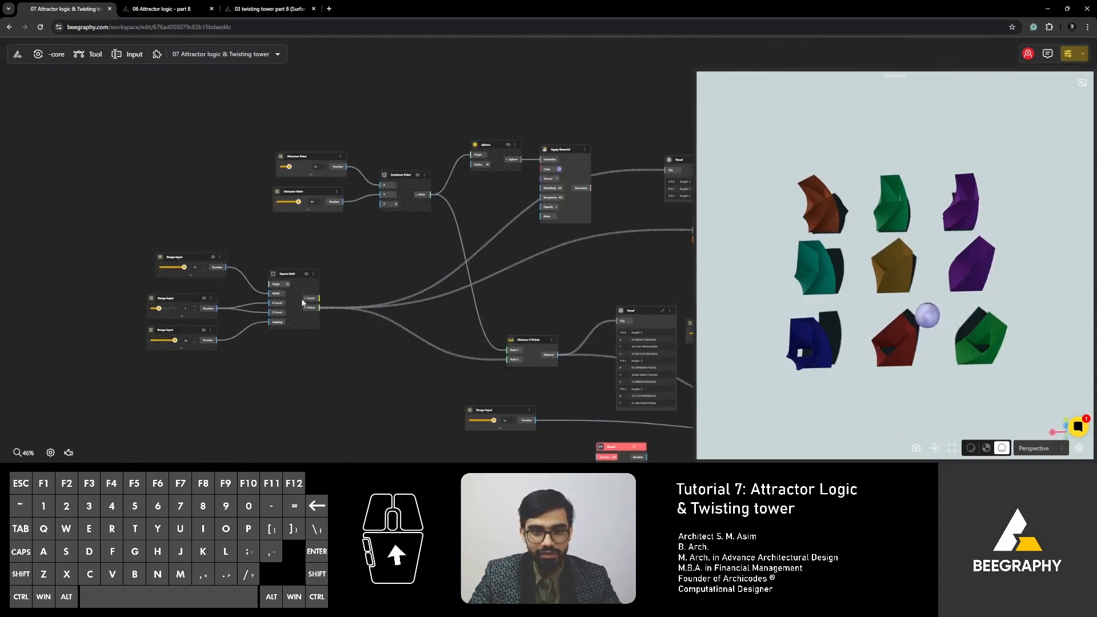
right_click_drag(297, 169, 302, 229)
scroll(300, 228, "up", 6)
right_click_drag(121, 447, 188, 312)
right_click_drag(413, 249, 315, 354)
left_click_drag(262, 198, 244, 197)
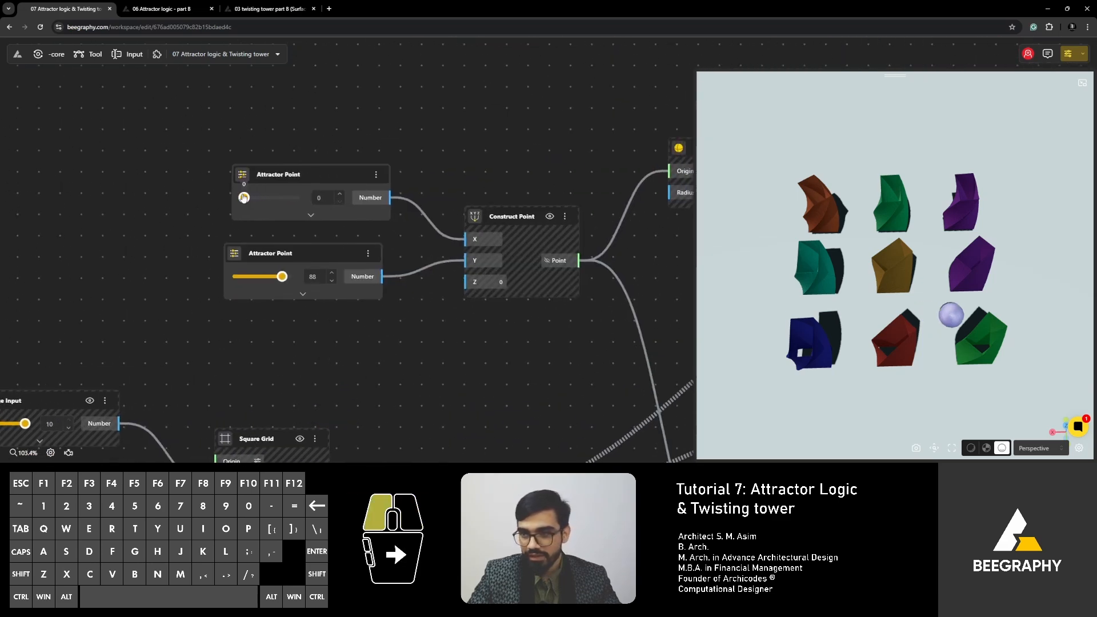
left_click_drag(282, 276, 240, 278)
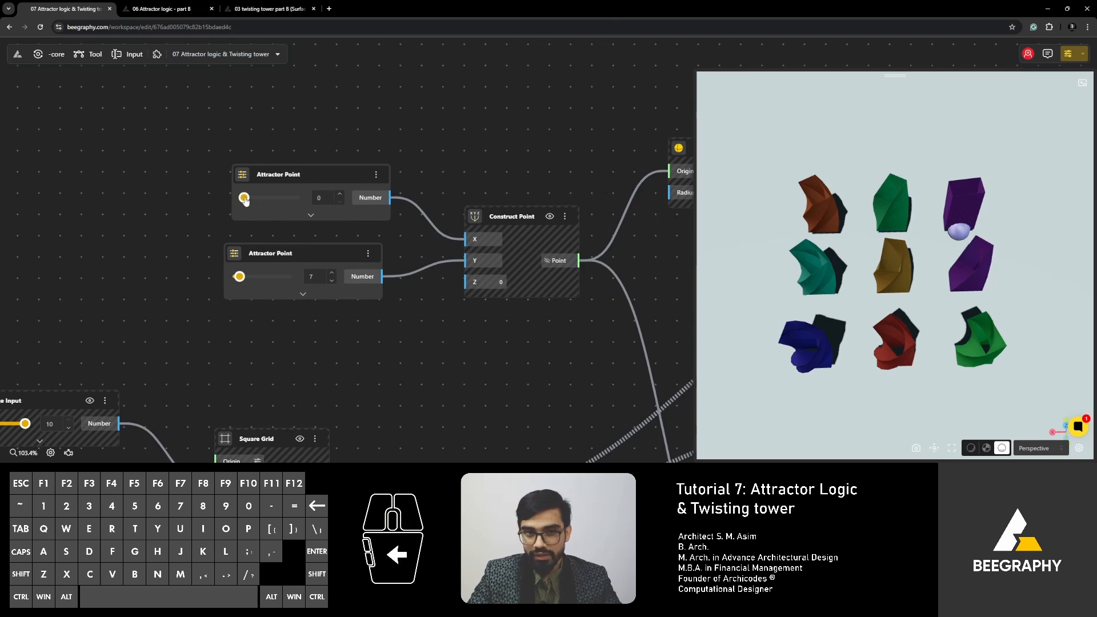
- Move the attractor sphere between the towers by setting its X slider to 83 and its Y slider to 85
left_click_drag(245, 199, 250, 197)
left_click_drag(239, 276, 281, 278)
left_click_drag(250, 197, 291, 206)
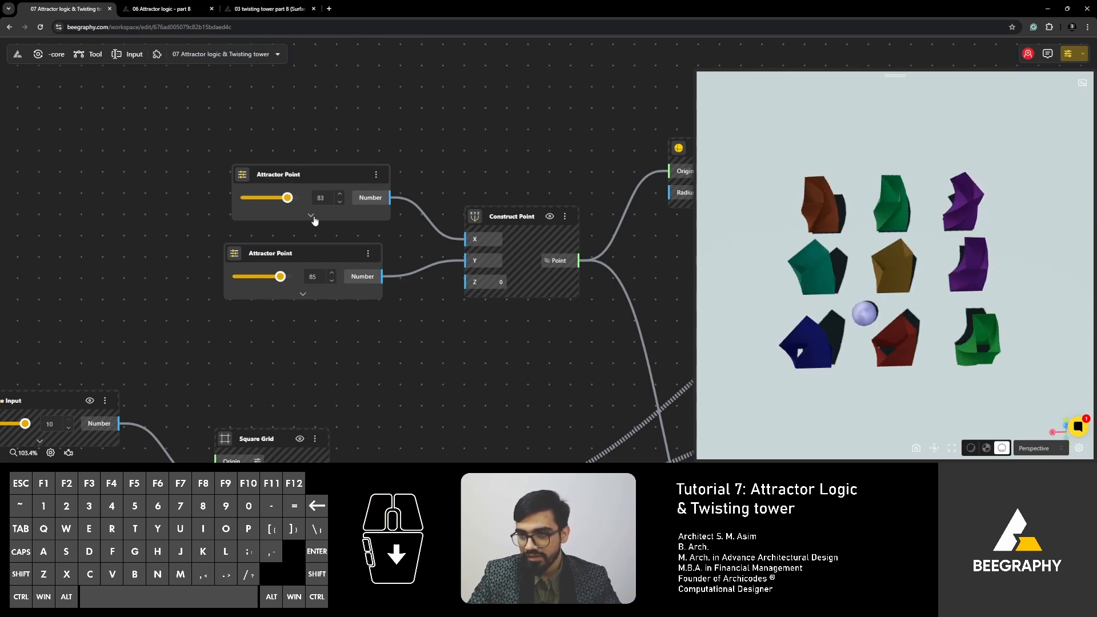
- Set both Attractor Point sliders to 0 to place the attractor sphere at the corner tower
left_click_drag(901, 316, 861, 343)
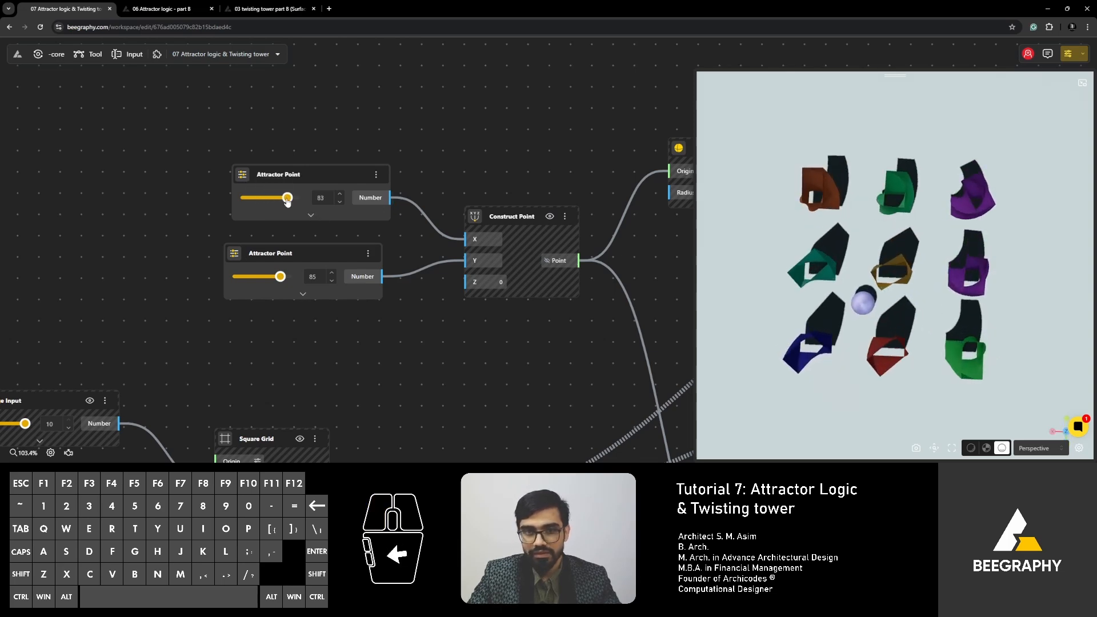
left_click_drag(287, 200, 233, 201)
left_click_drag(280, 277, 208, 280)
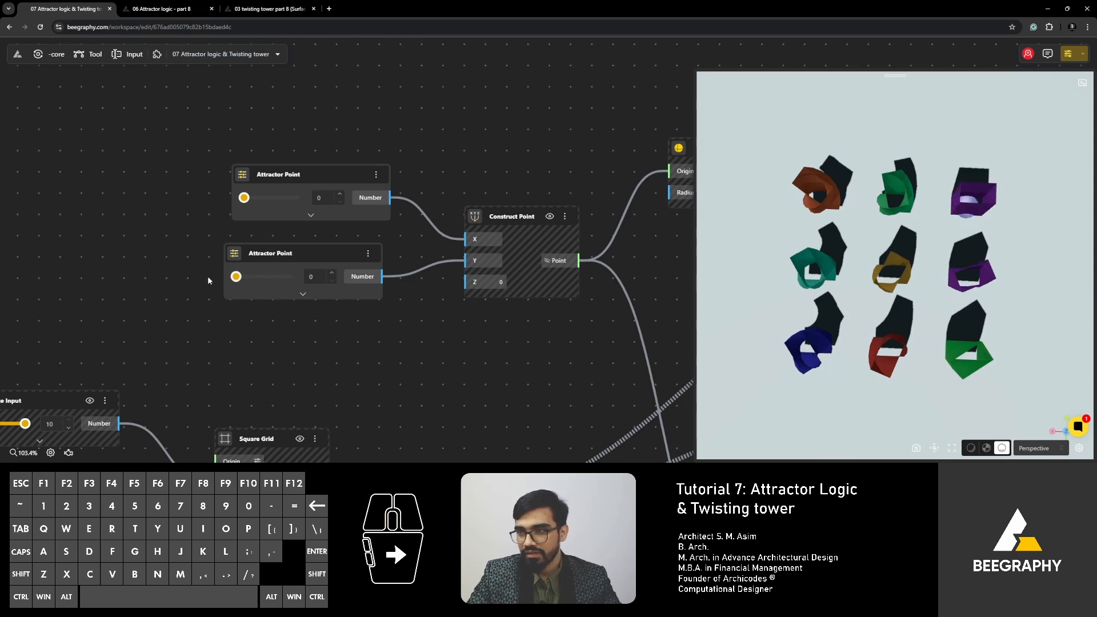
- Examine from several angles how the towers' twist varies with their distance from the attractor sphere
right_click_drag(997, 216, 931, 214)
left_click_drag(863, 222, 831, 238)
right_click_drag(832, 238, 856, 231)
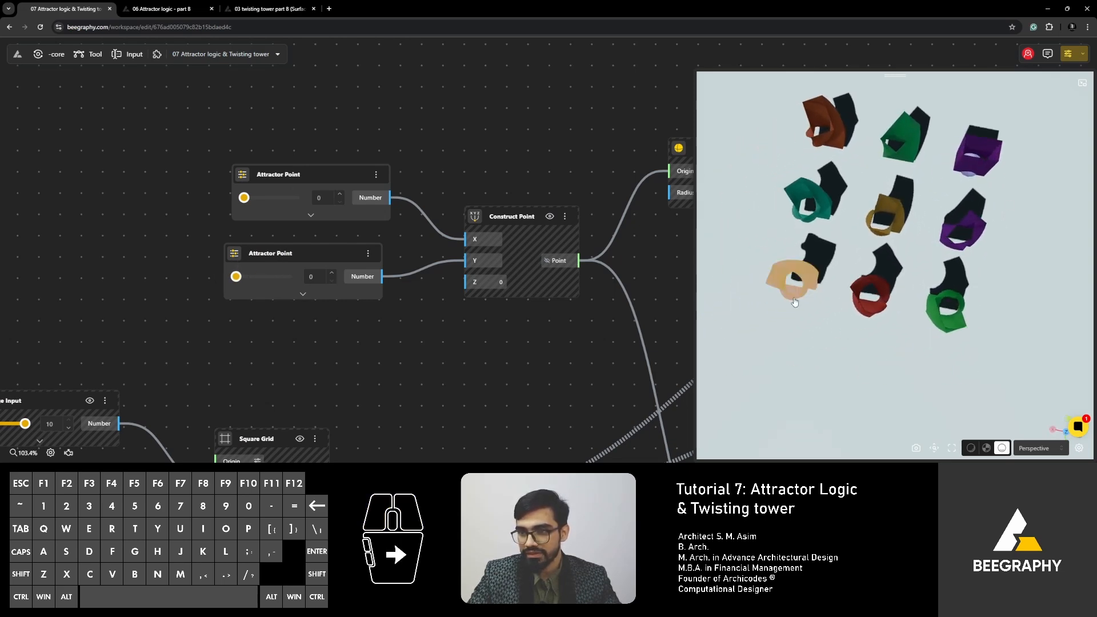
left_click_drag(855, 232, 926, 258)
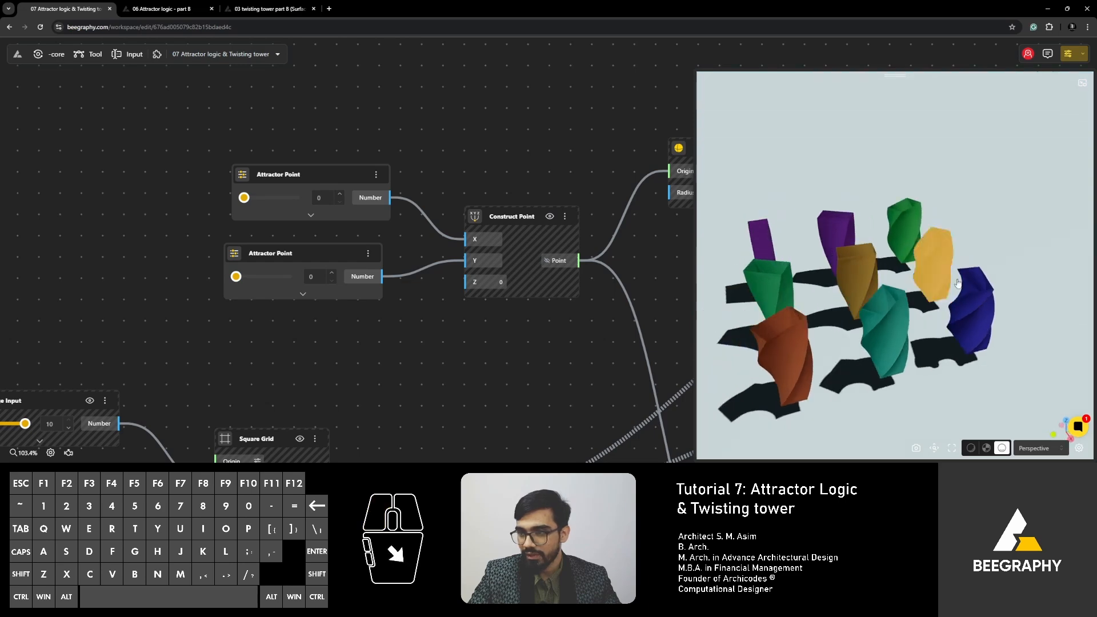
left_click_drag(974, 327, 832, 384)
scroll(828, 297, "down", 3)
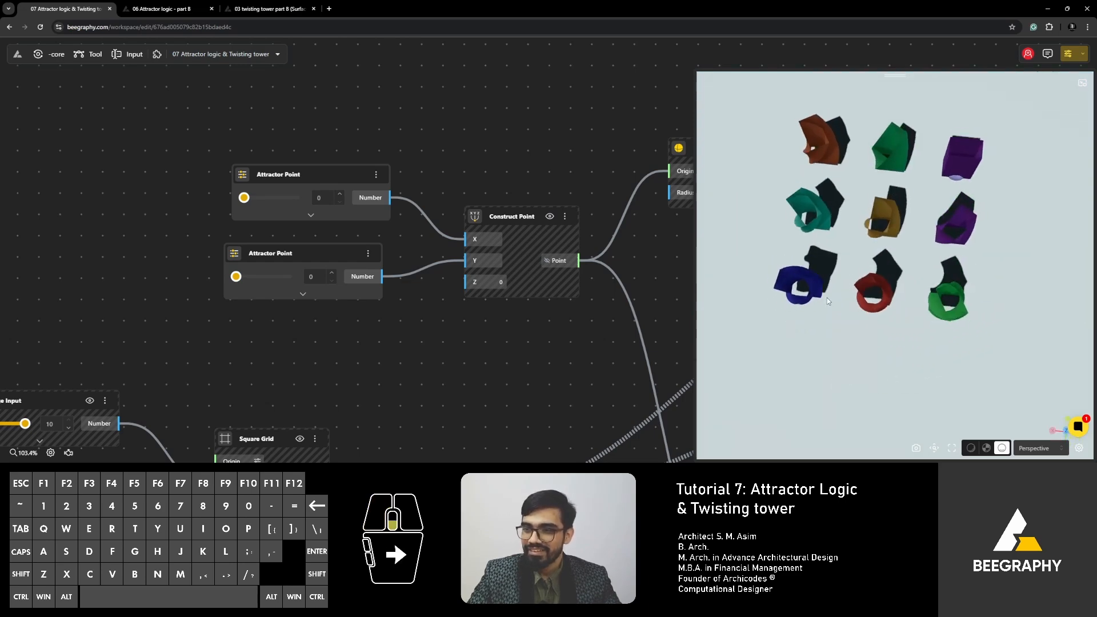
right_click_drag(827, 297, 821, 341)
left_click_drag(821, 343, 860, 306)
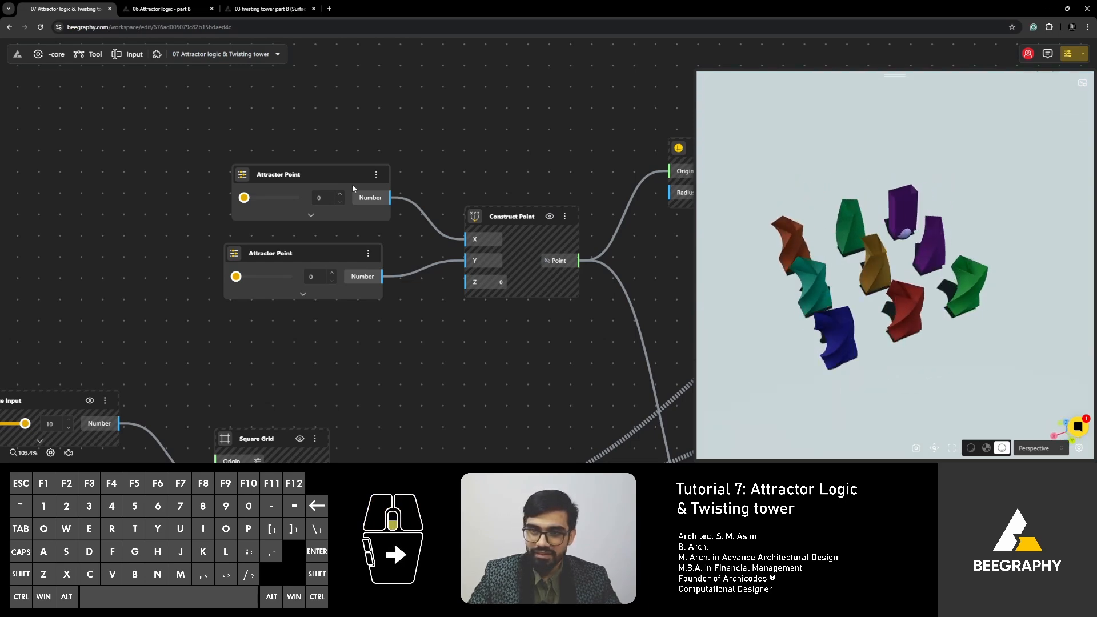
- Move the Round node farther below the Range Input connection and select the No. of Floors node
scroll(352, 184, "down", 5)
right_click_drag(429, 277, 386, 230)
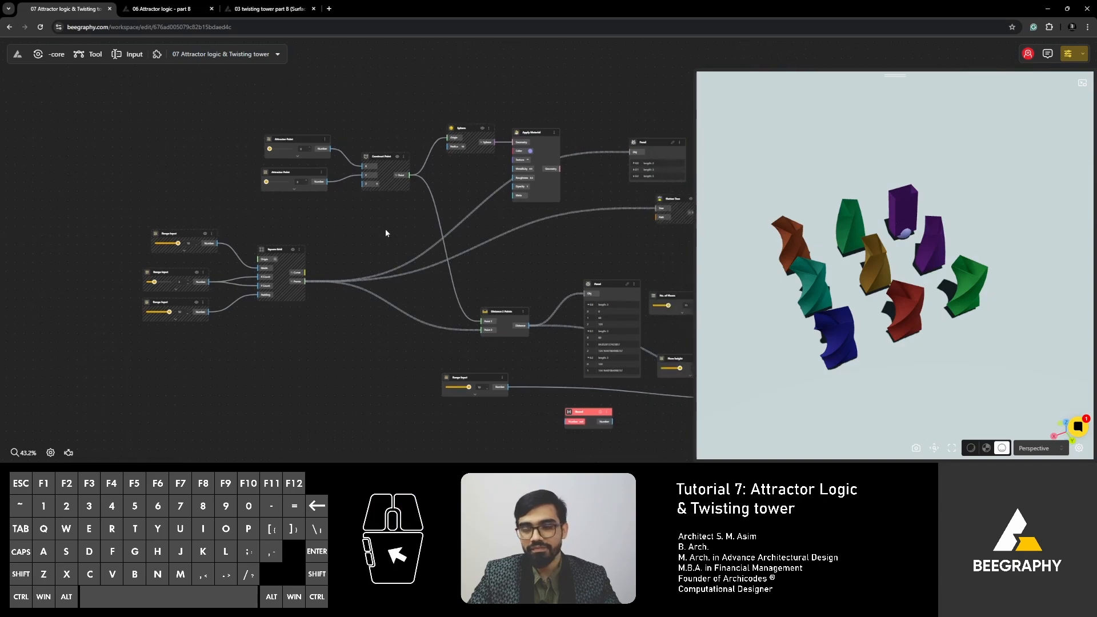
scroll(386, 230, "down", 3)
right_click_drag(506, 361, 382, 261)
scroll(469, 295, "up", 1)
scroll(425, 280, "up", 5)
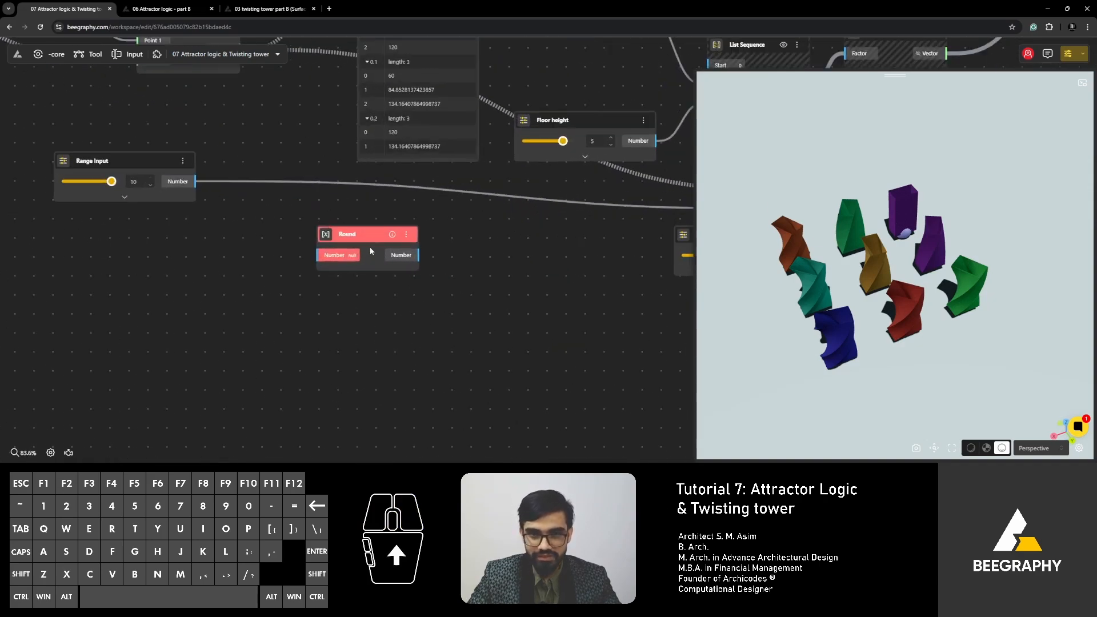
left_click_drag(369, 246, 352, 295)
scroll(343, 293, "down", 2)
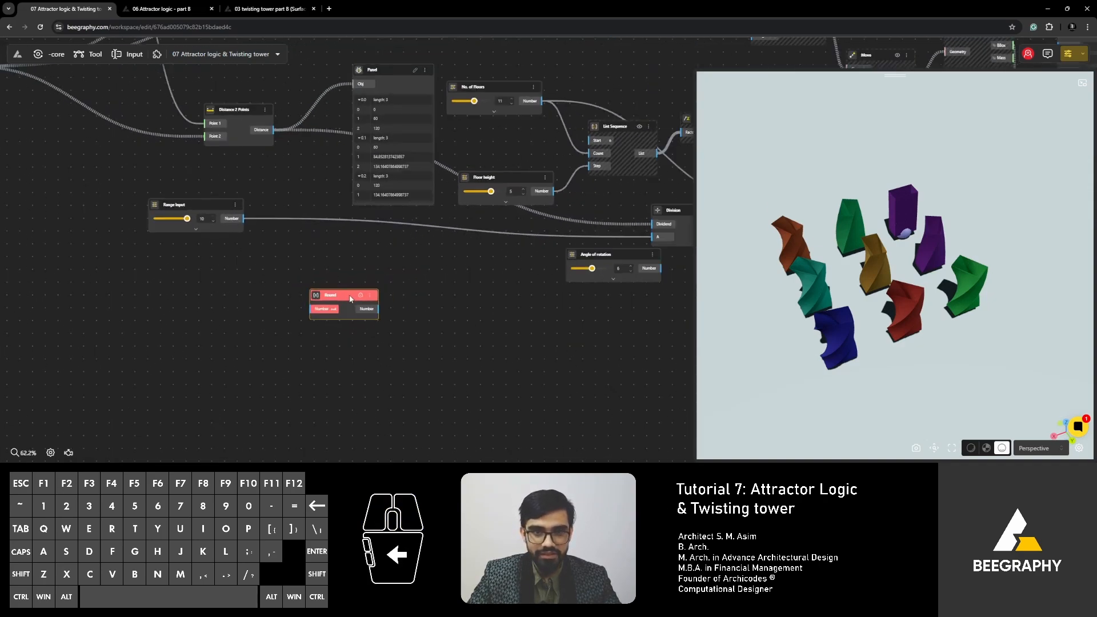
right_click_drag(303, 256, 396, 336)
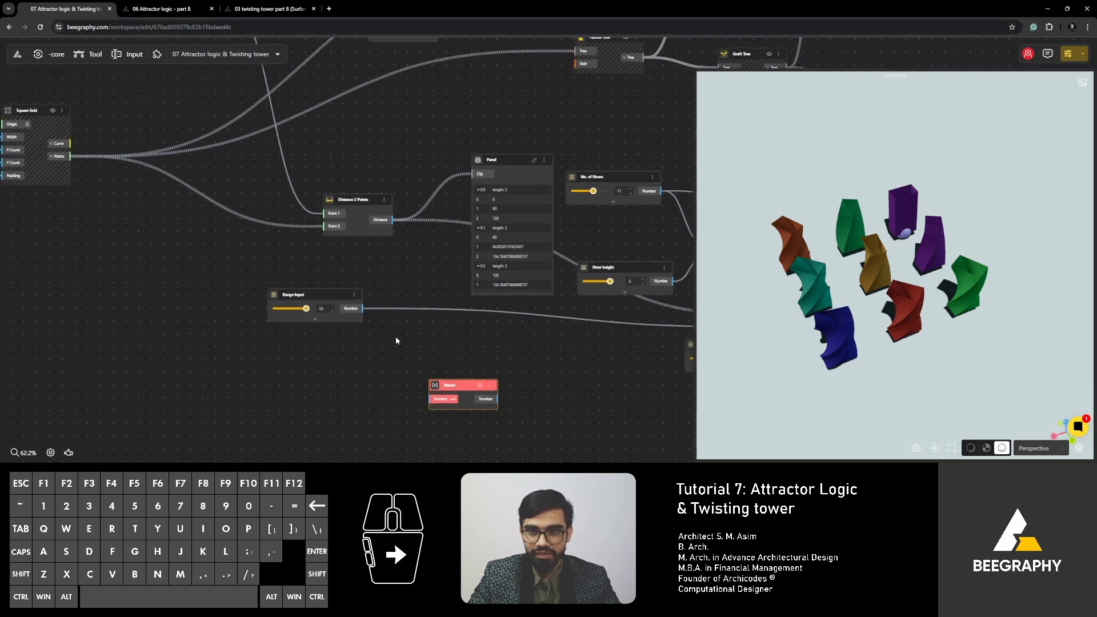
left_click(613, 175)
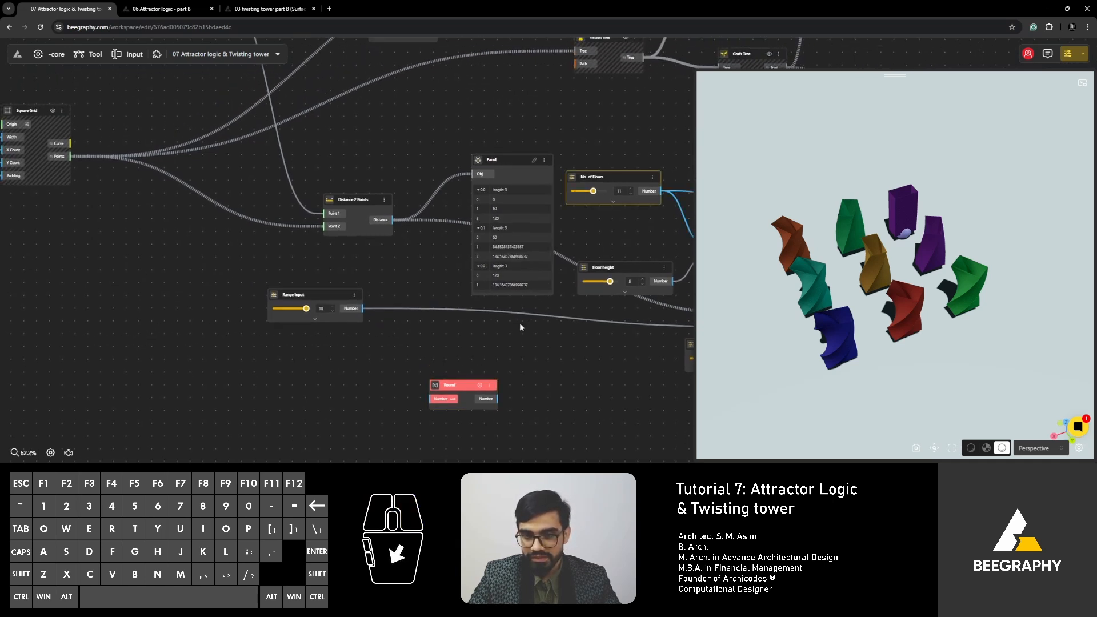
- Reposition the Distance 2 Points node and its Panel closer to the Square Grid, and place the Round node beside that Panel
mouse_move(454, 389)
left_mouse_down()
mouse_move(542, 126)
mouse_move(507, 125)
mouse_move(448, 388)
left_mouse_up()
left_click_drag(355, 199, 243, 180)
left_click_drag(502, 160, 383, 135)
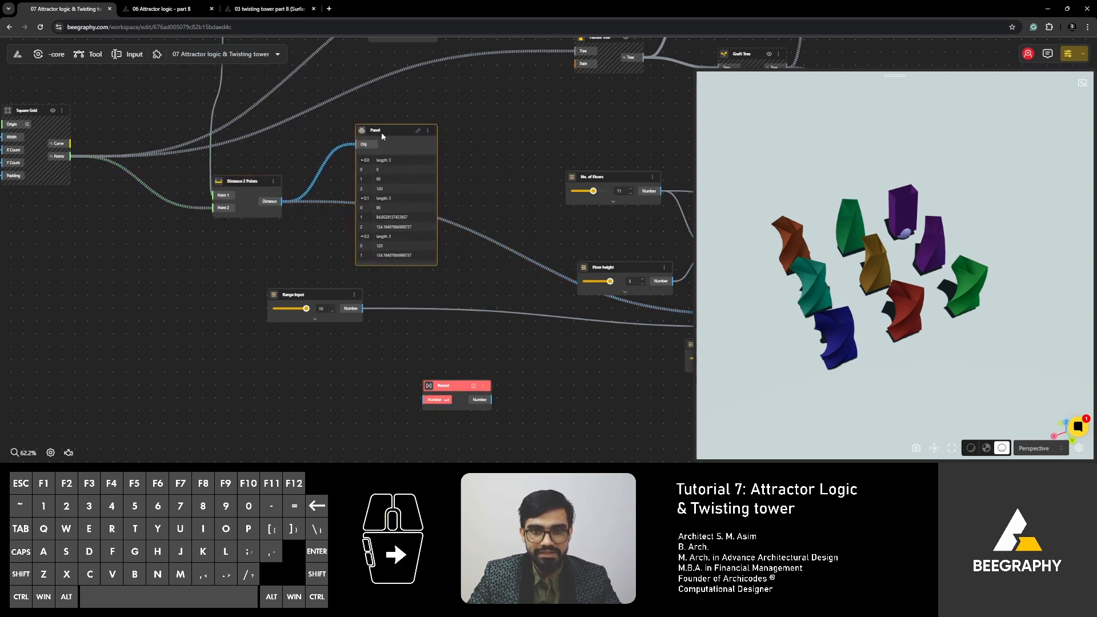
left_click(493, 168)
left_click_drag(453, 388, 485, 154)
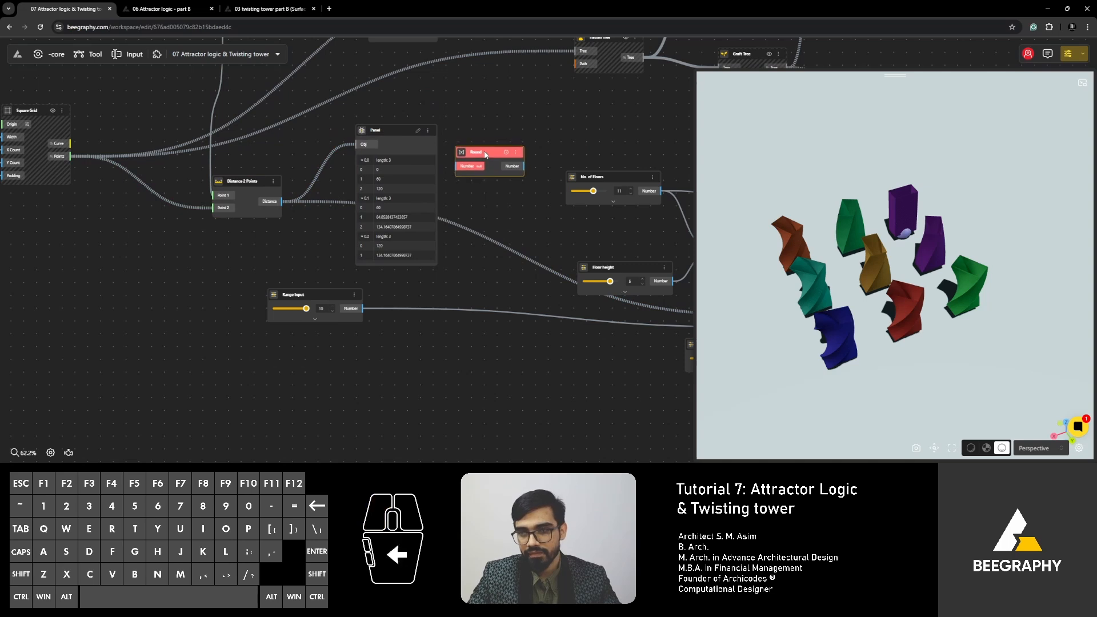
- Add a Division node above the Round node and connect the Distance 2 Points output to its Dividend input
scroll(420, 212, "up", 1)
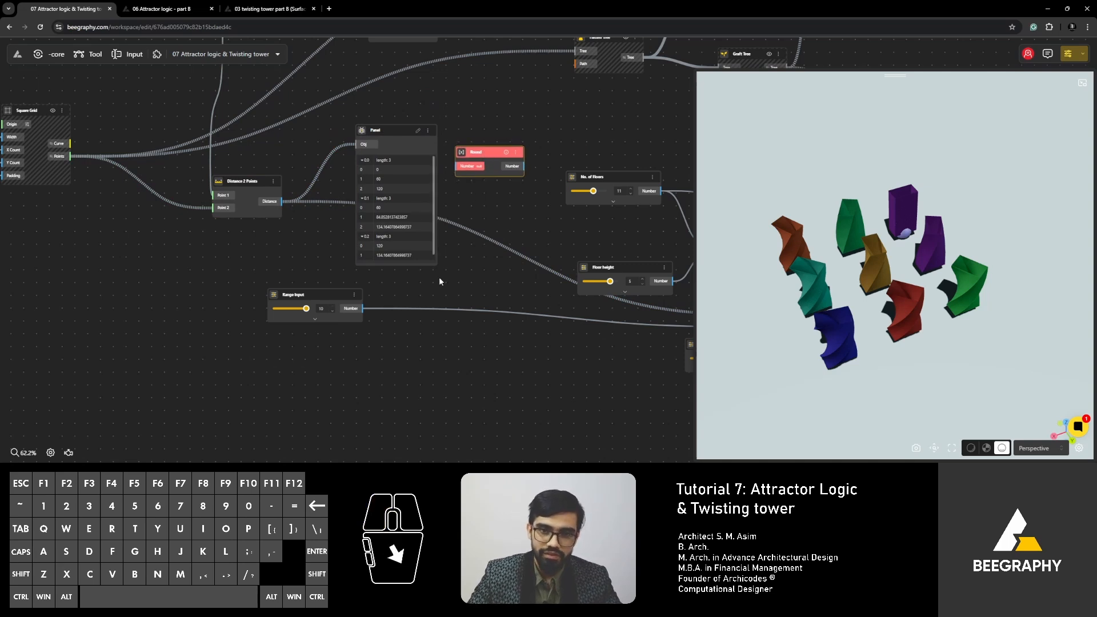
scroll(441, 283, "up", 3)
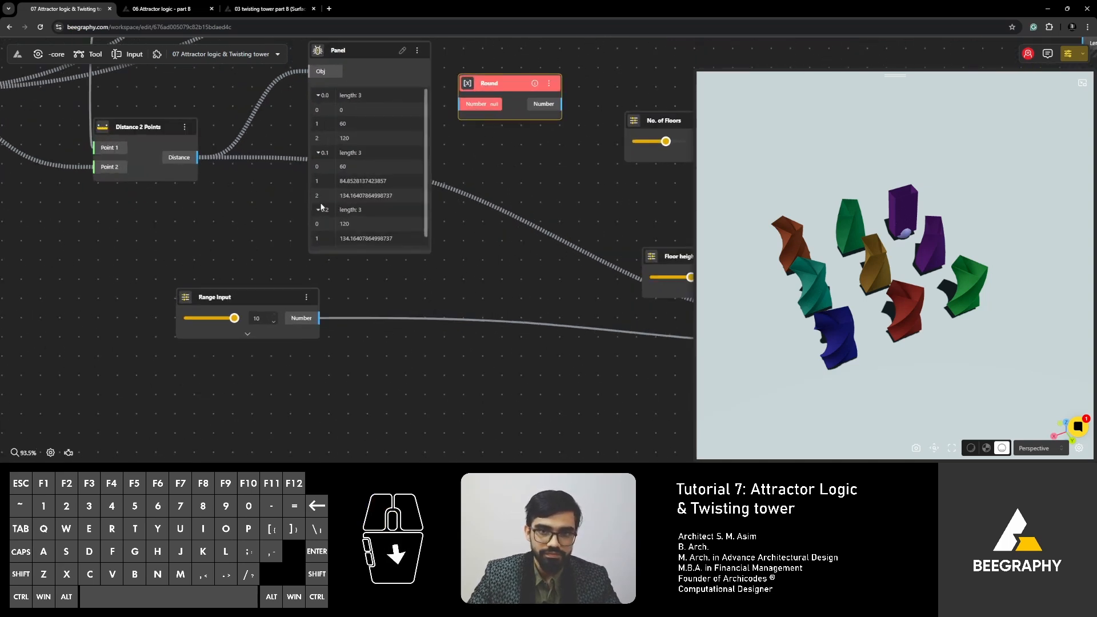
left_click_drag(425, 145, 429, 173)
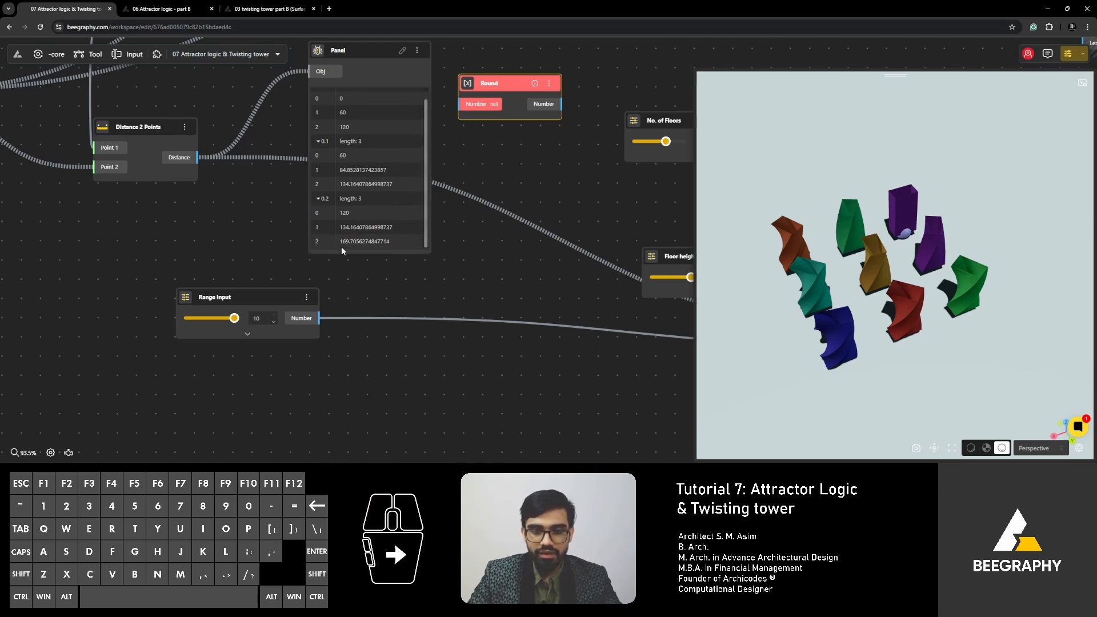
left_click_drag(342, 249, 361, 318)
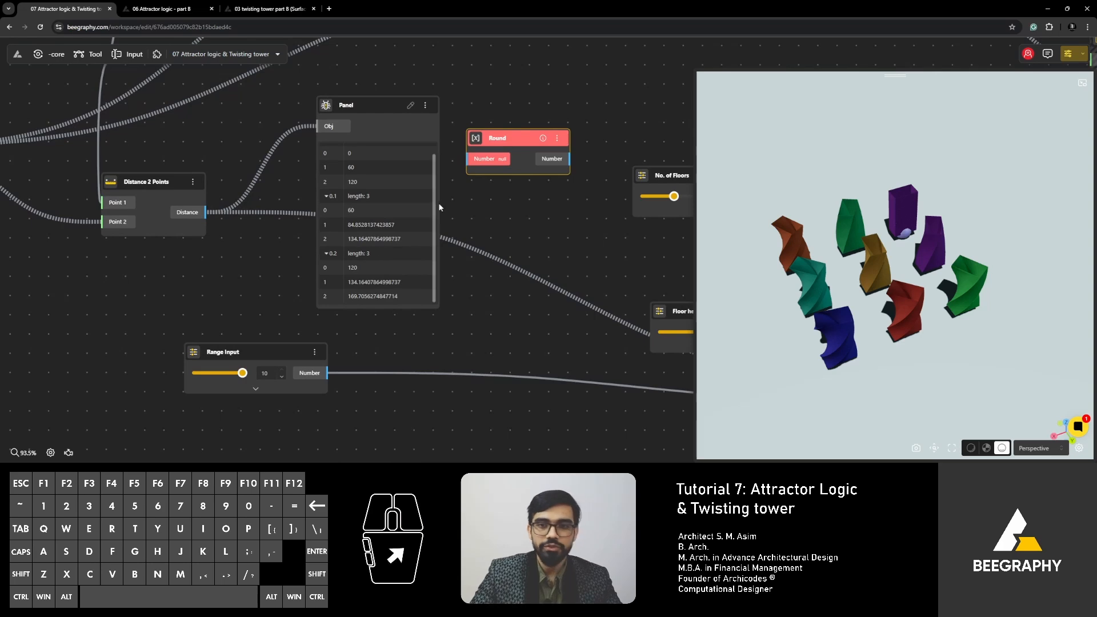
left_click_drag(489, 197, 365, 272)
left_click_drag(489, 291, 453, 296)
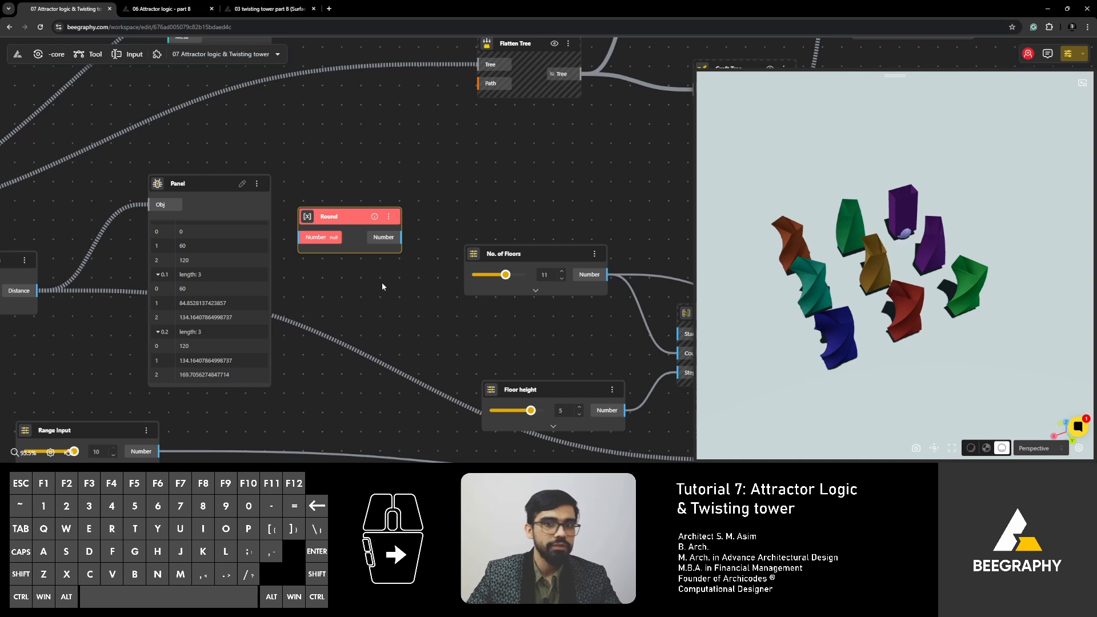
double_click(323, 218)
type("/")
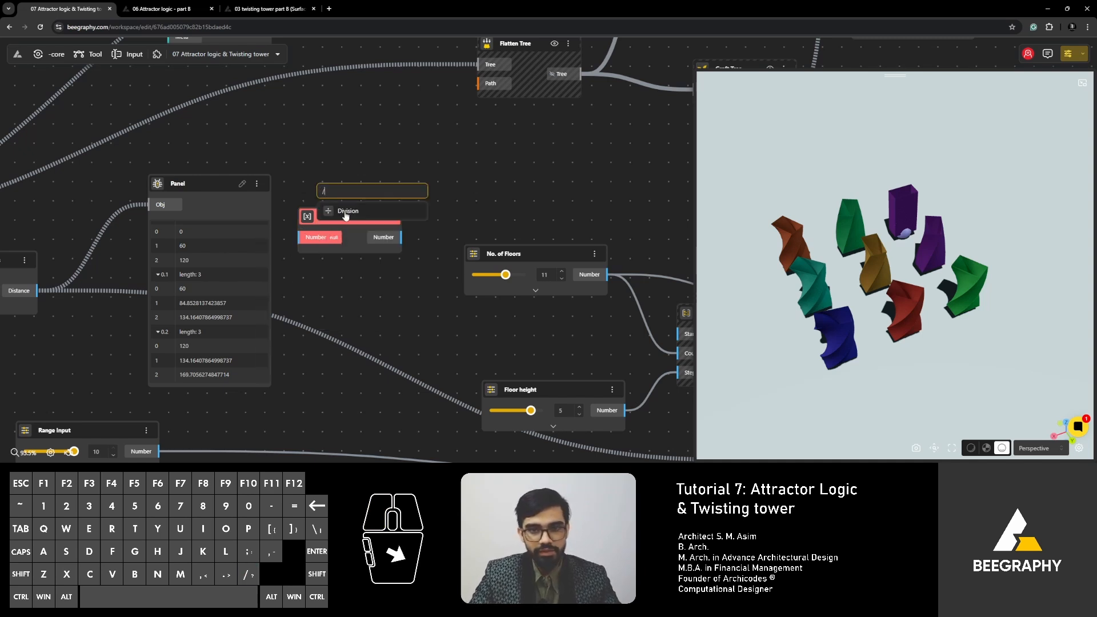
left_click(345, 211)
left_click_drag(36, 290, 321, 215)
left_click_drag(347, 189, 328, 127)
- Add a Range Input with value 10, connect it to the Division node's A input, and place it above the distance Panel
double_click(245, 148)
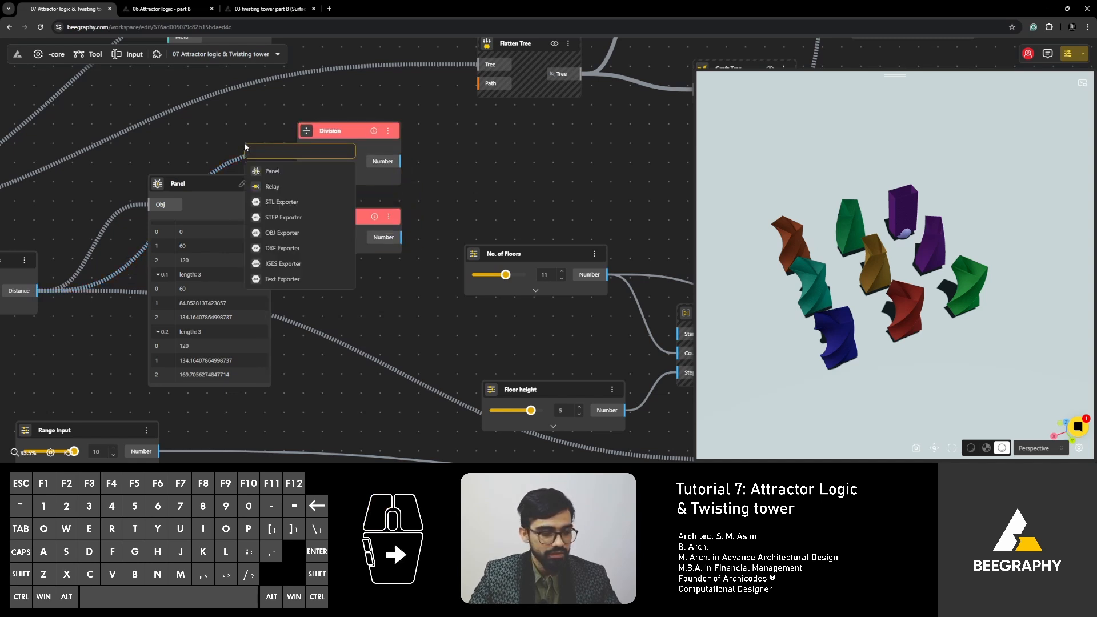
type("10")
left_click(288, 189)
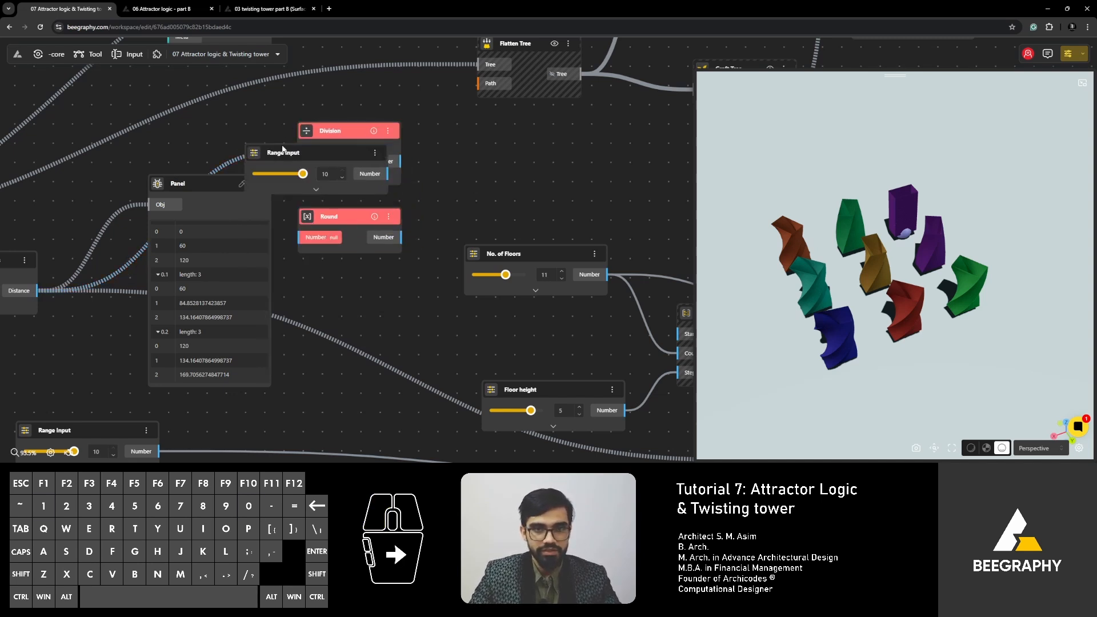
left_click_drag(277, 151, 141, 164)
left_click_drag(256, 184, 309, 171)
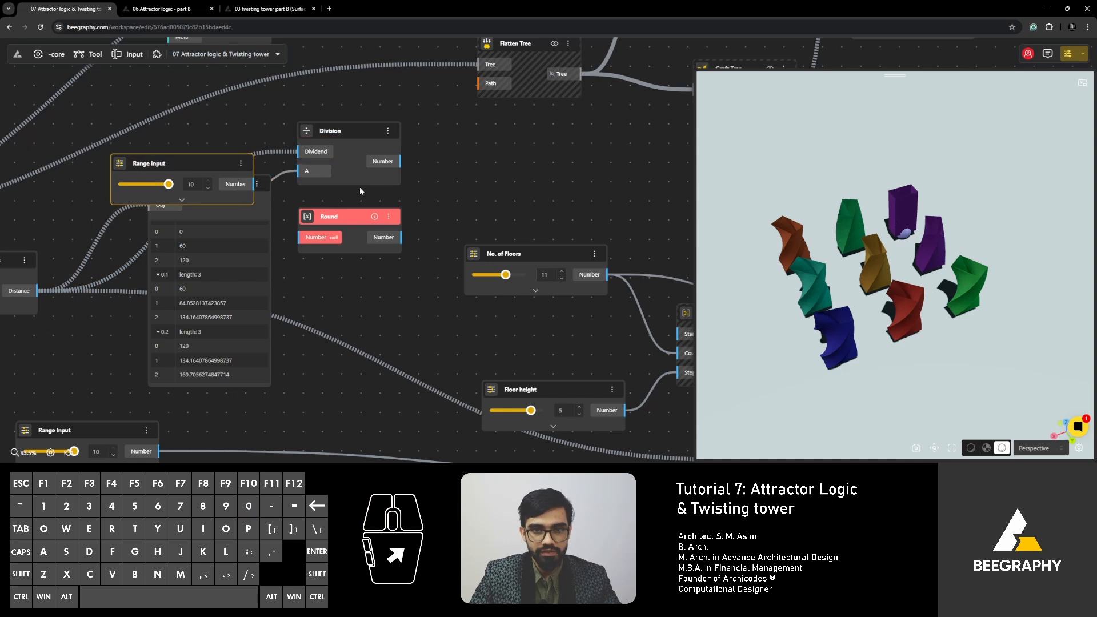
left_click(268, 266)
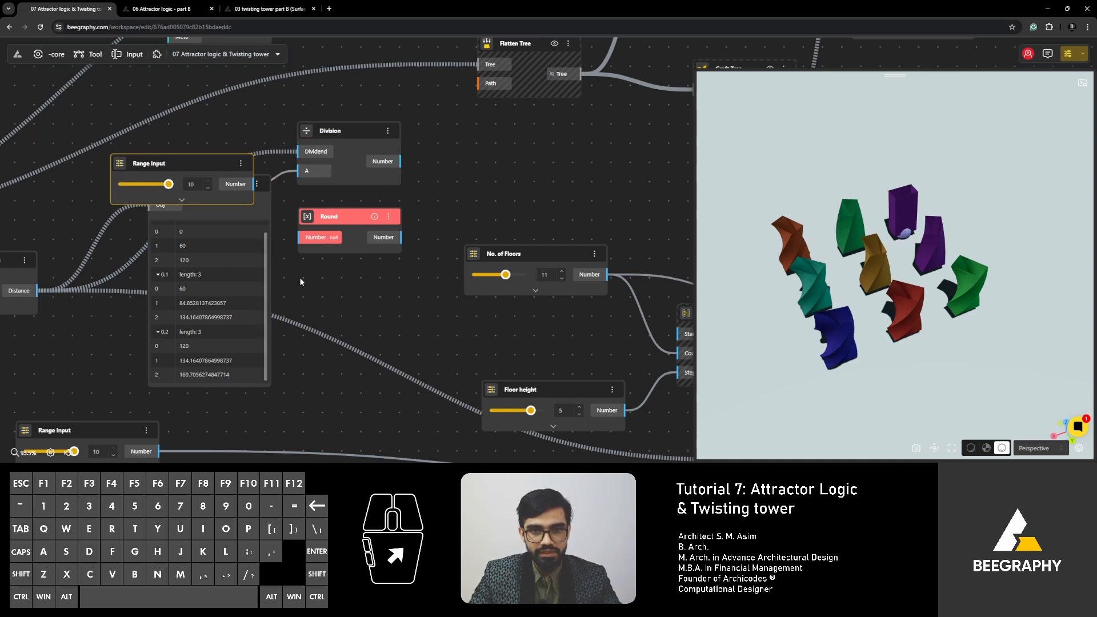
left_click(473, 164)
left_click_drag(187, 173, 210, 139)
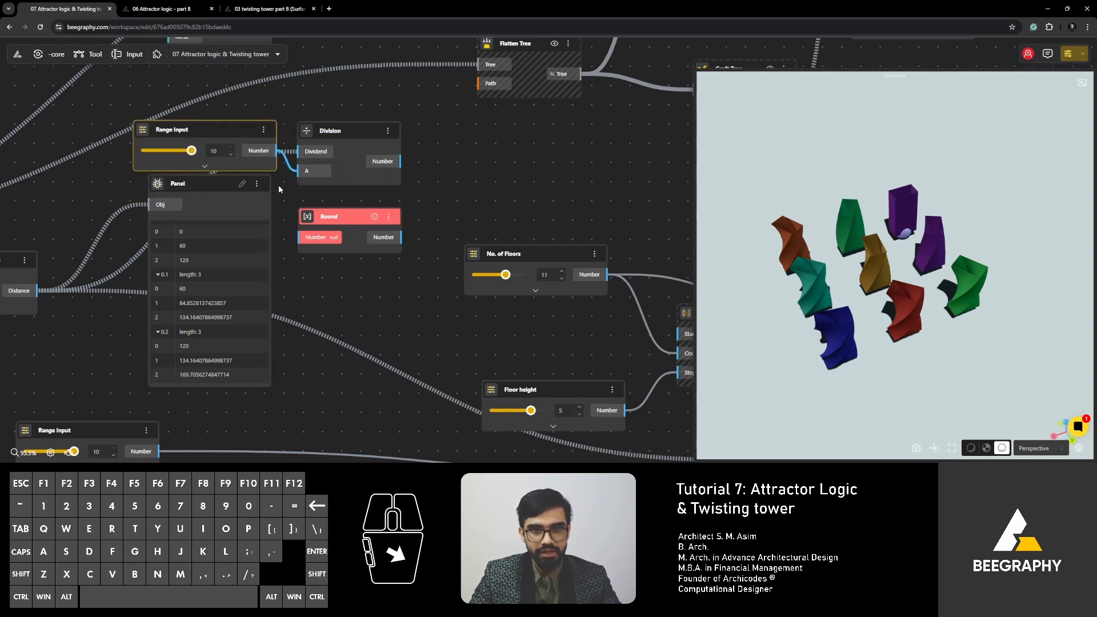
- Add a Panel beside the Division node and connect the Division's Number output to it
left_click_drag(343, 217, 354, 230)
double_click(459, 155)
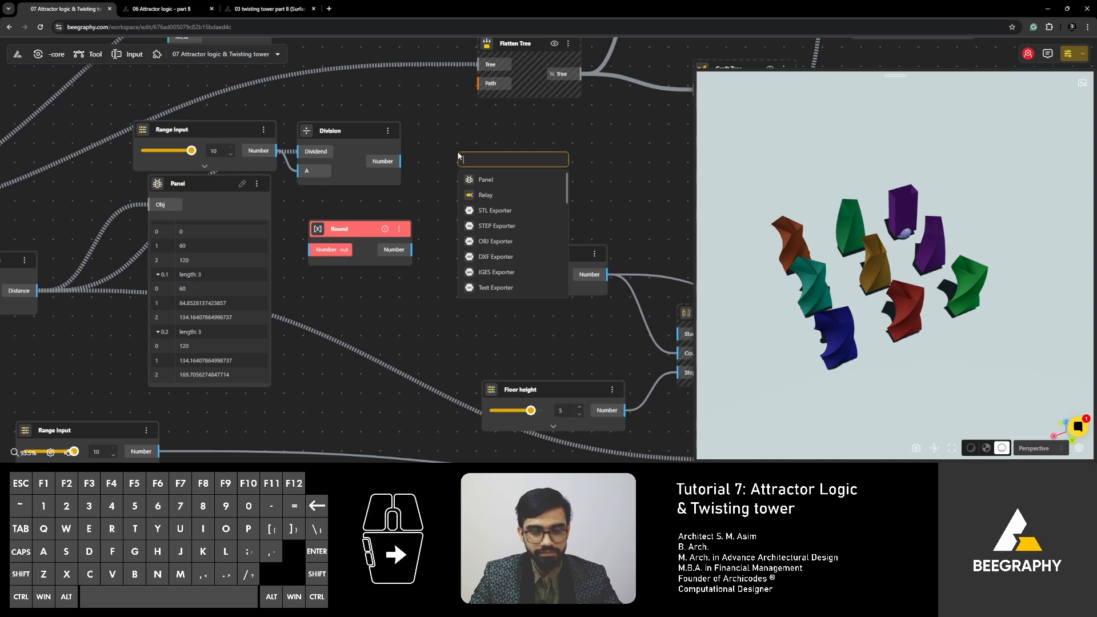
left_click(483, 179)
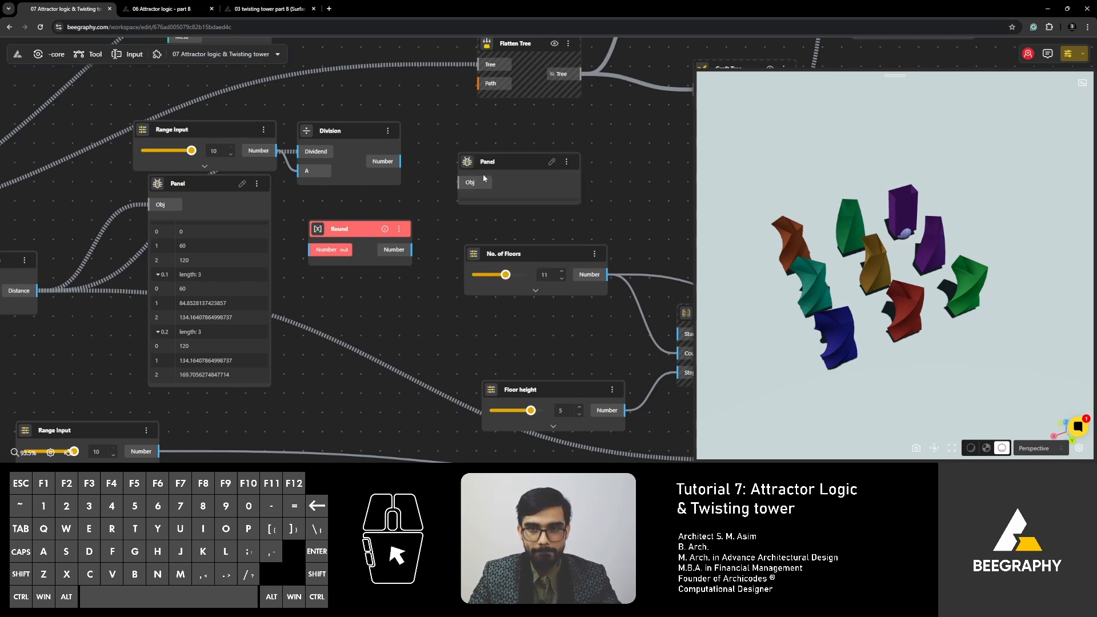
left_click_drag(467, 160, 429, 147)
left_click_drag(400, 161, 420, 170)
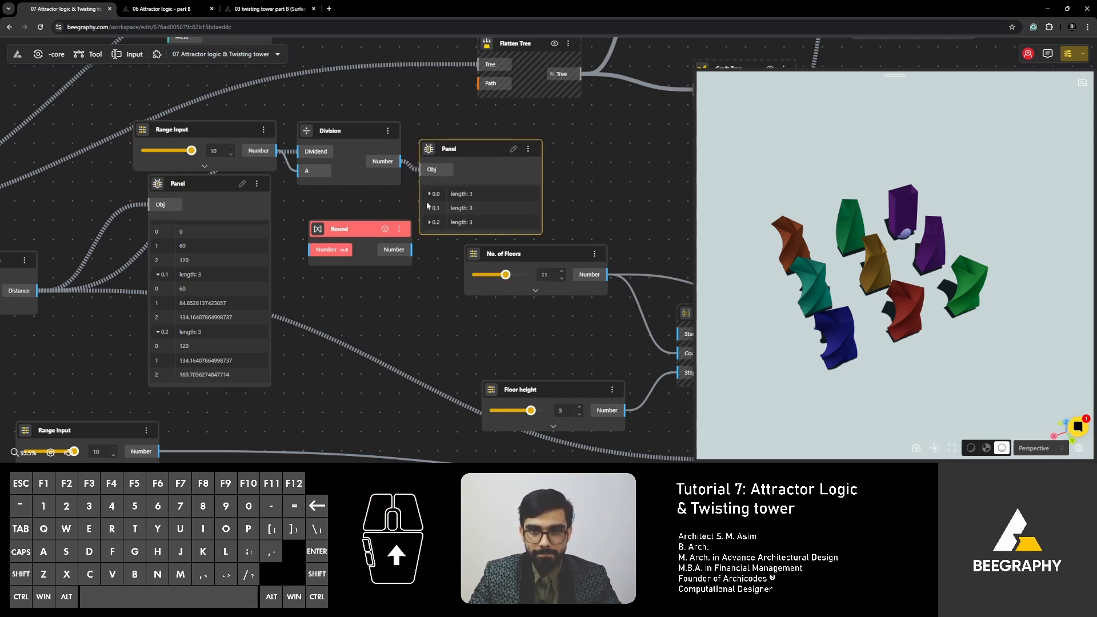
- Expand all three branches in the new Panel to check the divided distances, and move the Panel farther from the Division node
left_click(430, 194)
left_click(428, 251)
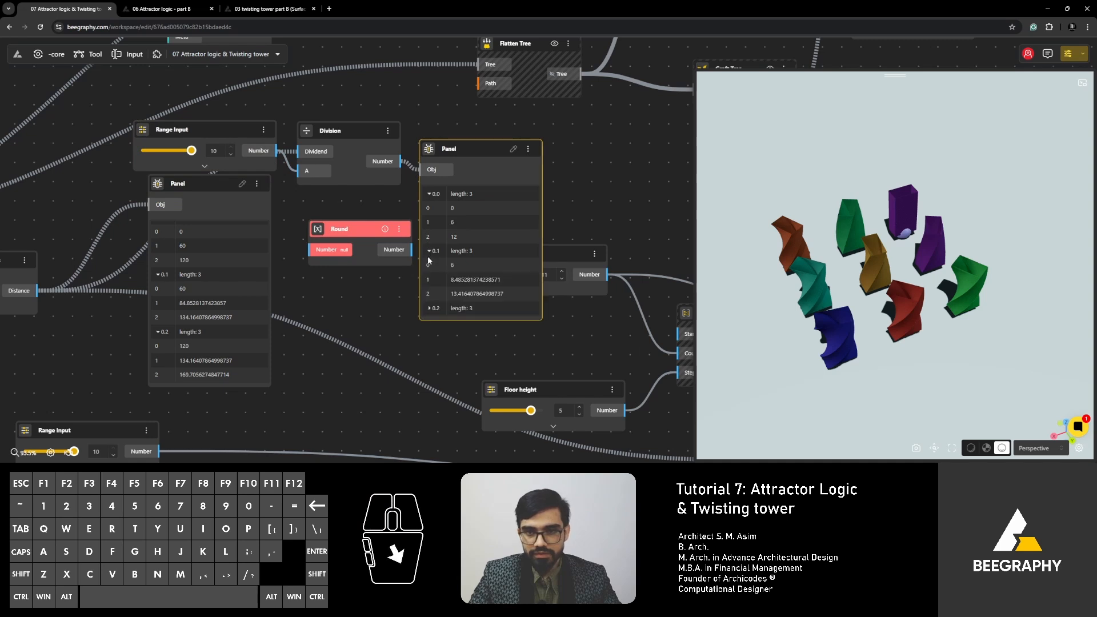
left_click(429, 308)
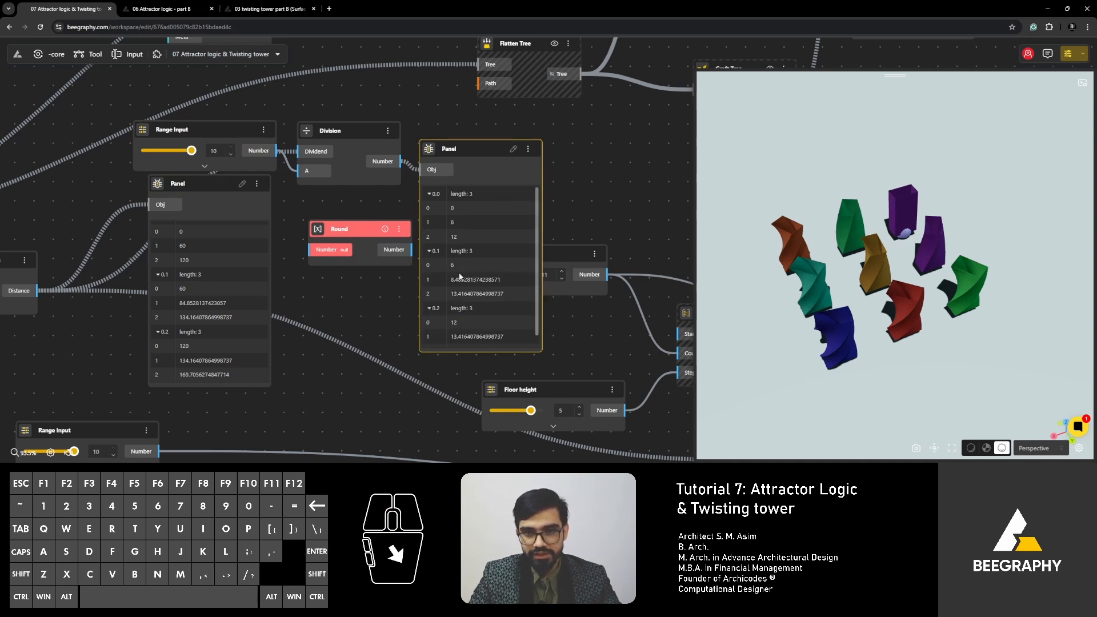
scroll(471, 325, "down", 1)
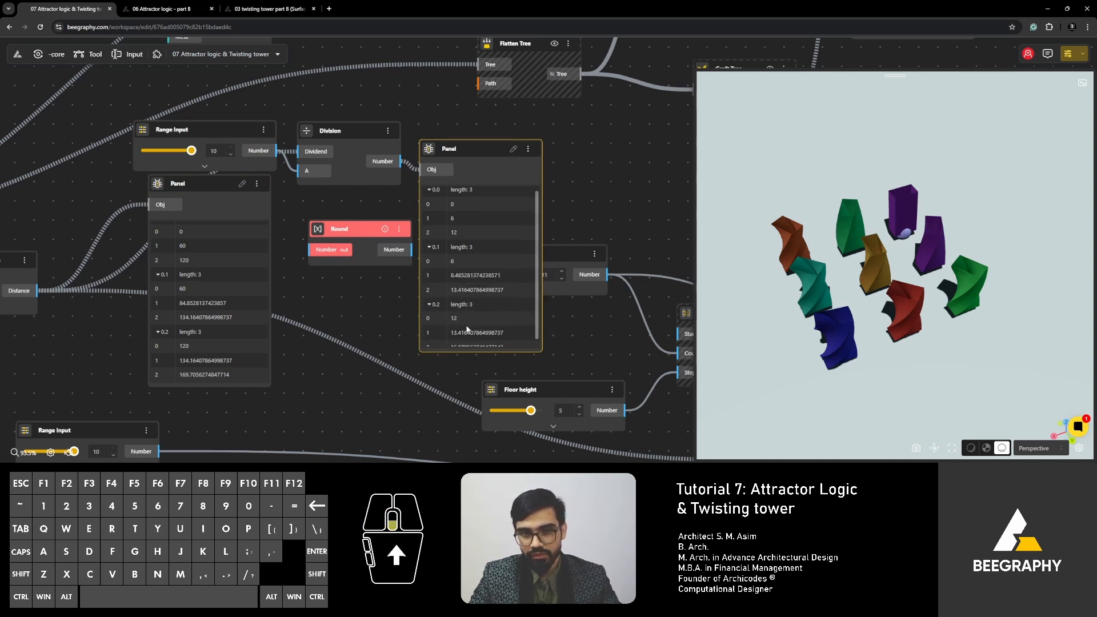
left_click_drag(452, 149, 490, 146)
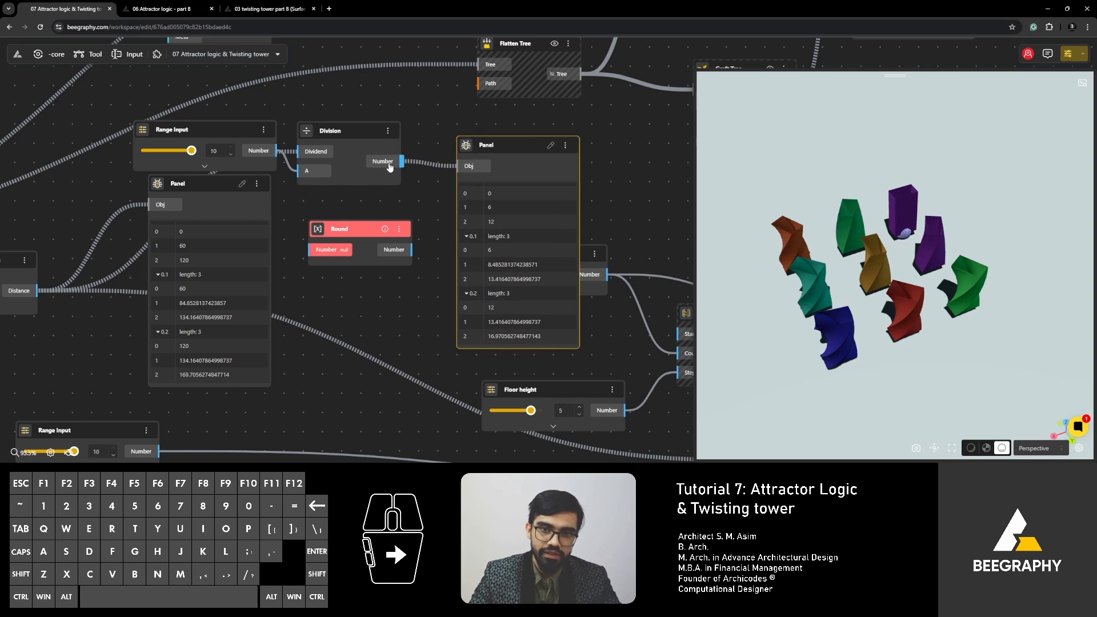
- Connect the Division output to Round, feed the rounded numbers into the Panel, and move the Panel below the Round node
left_click_drag(402, 161, 318, 255)
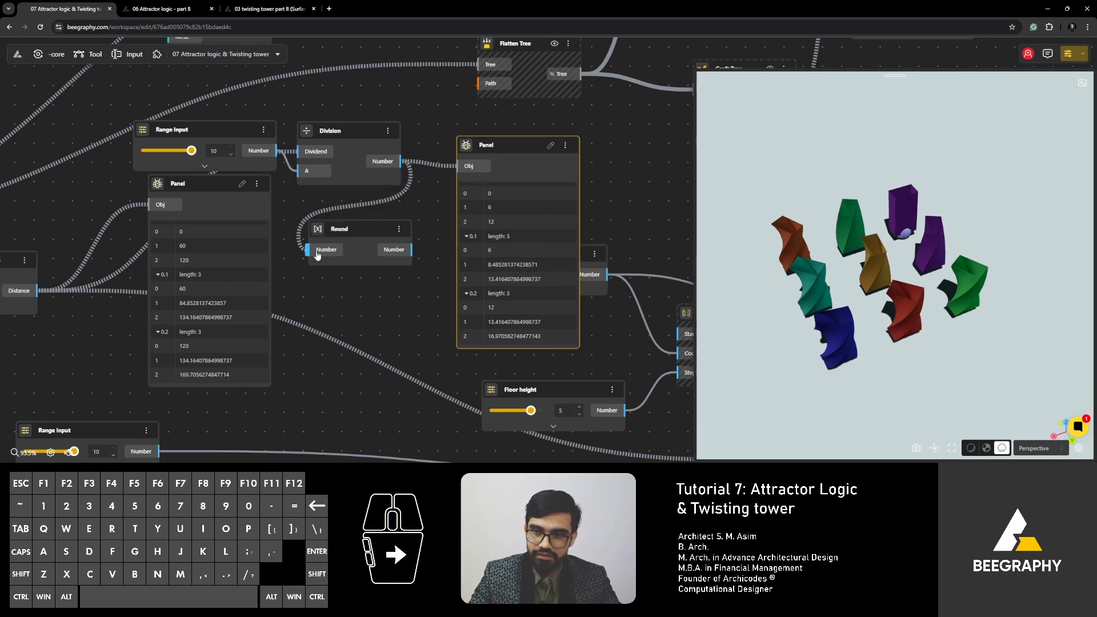
left_click_drag(411, 250, 458, 165)
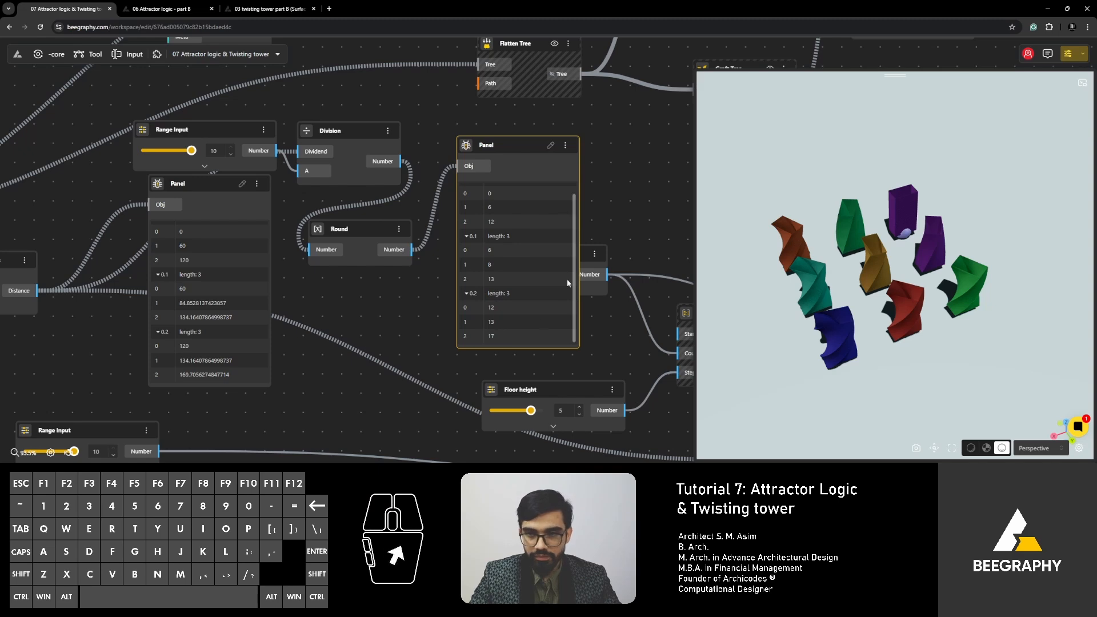
left_click_drag(511, 150, 412, 338)
- Move the No. of Floors node higher above the Floor height node to clear space beside Round
scroll(346, 251, "down", 3)
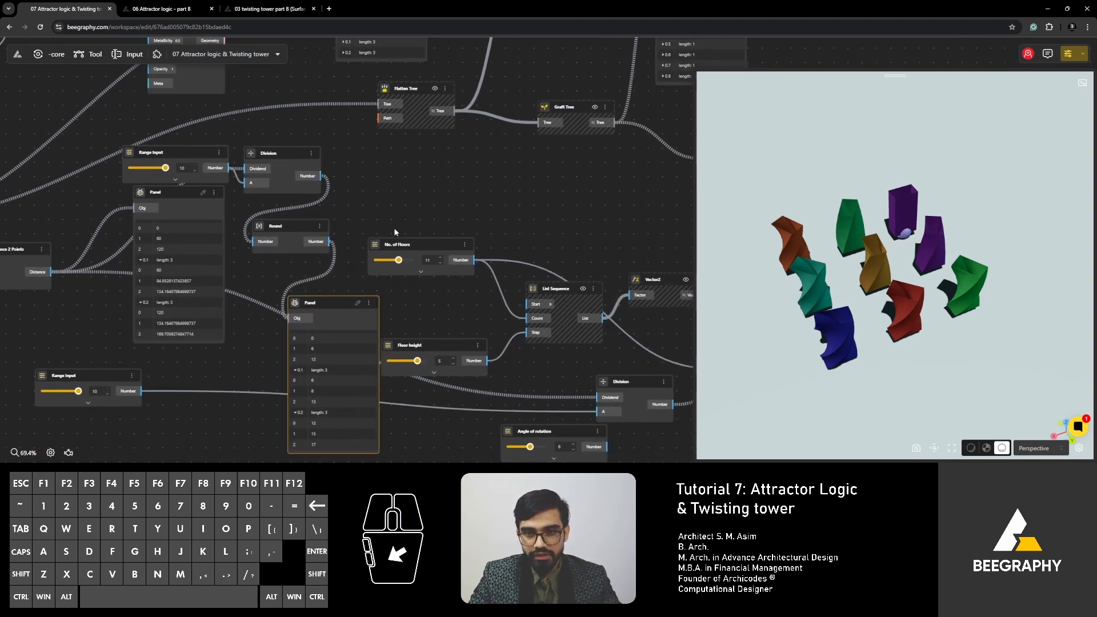
left_click_drag(432, 286, 362, 248)
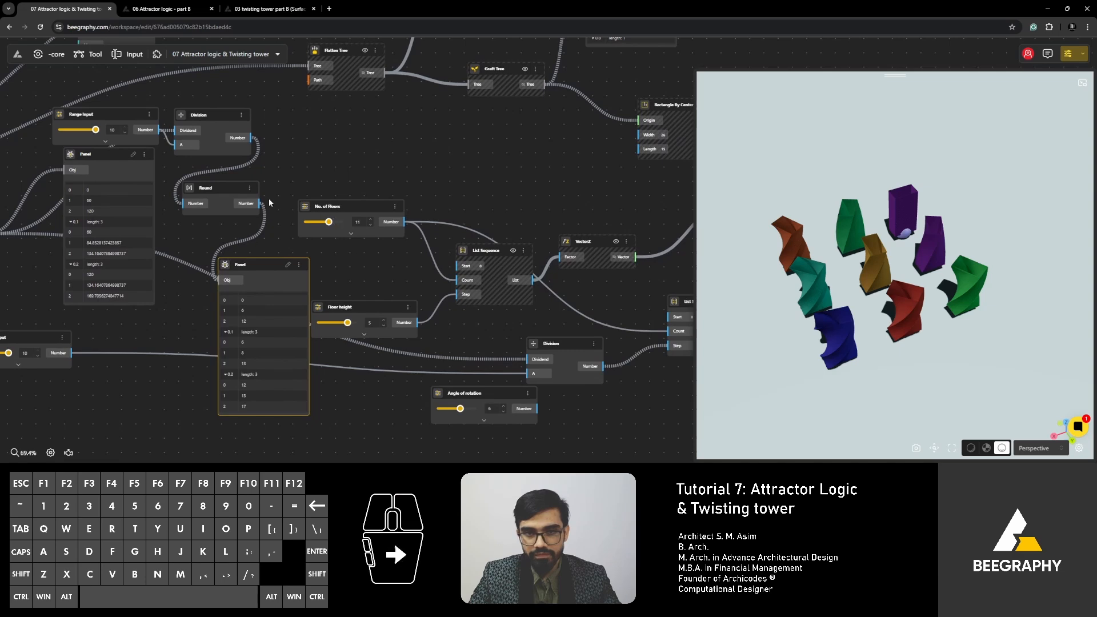
scroll(400, 246, "up", 4)
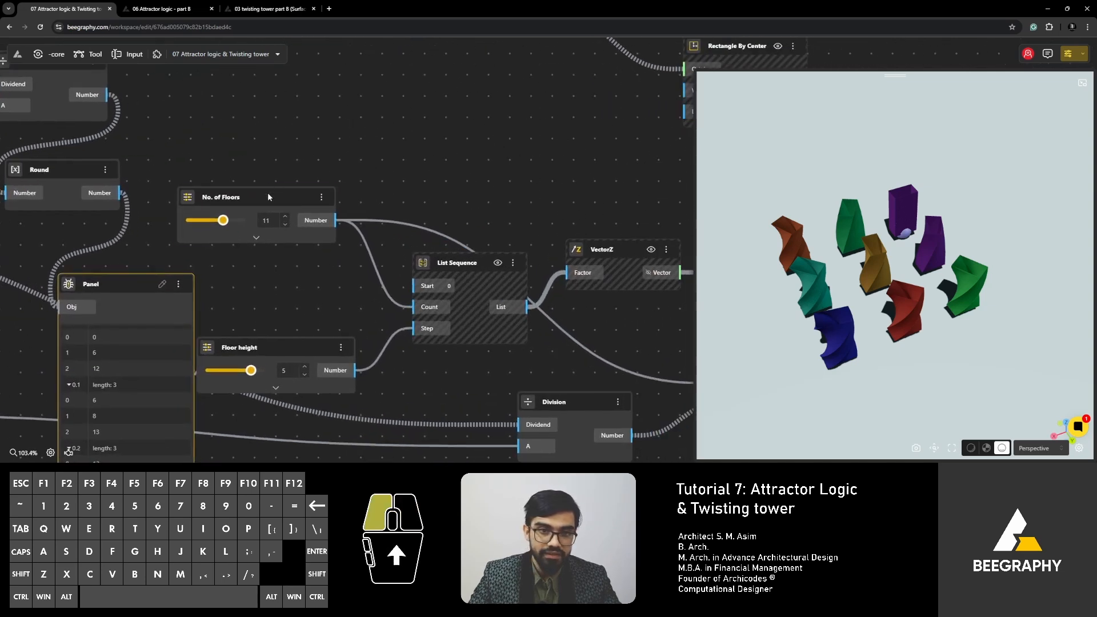
left_click_drag(267, 194, 275, 154)
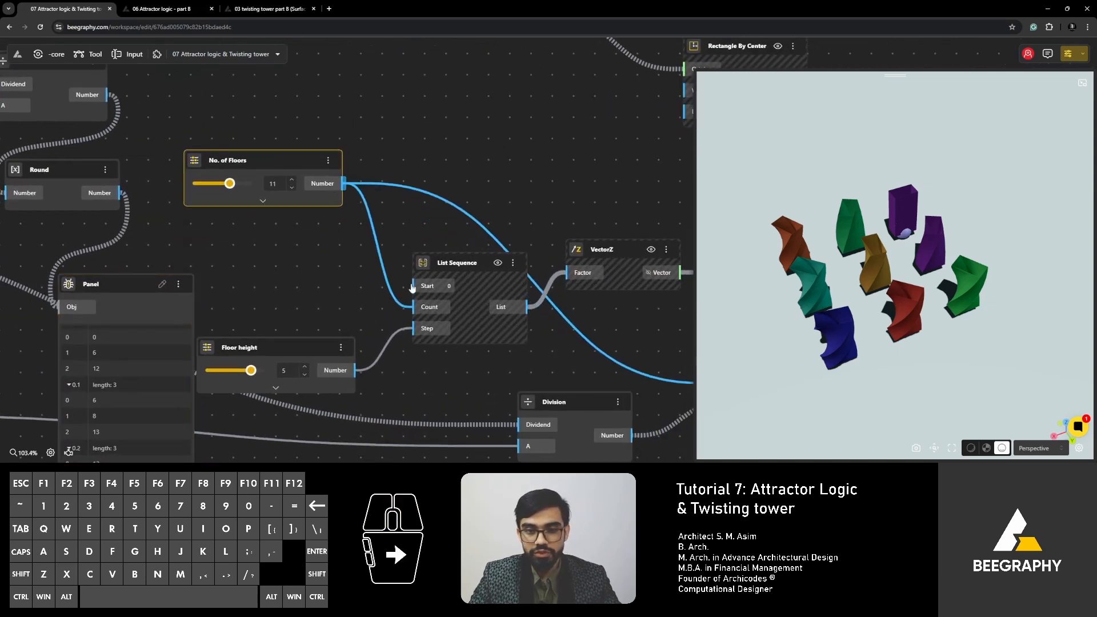
scroll(610, 354, "down", 3)
right_click_drag(629, 331, 511, 318)
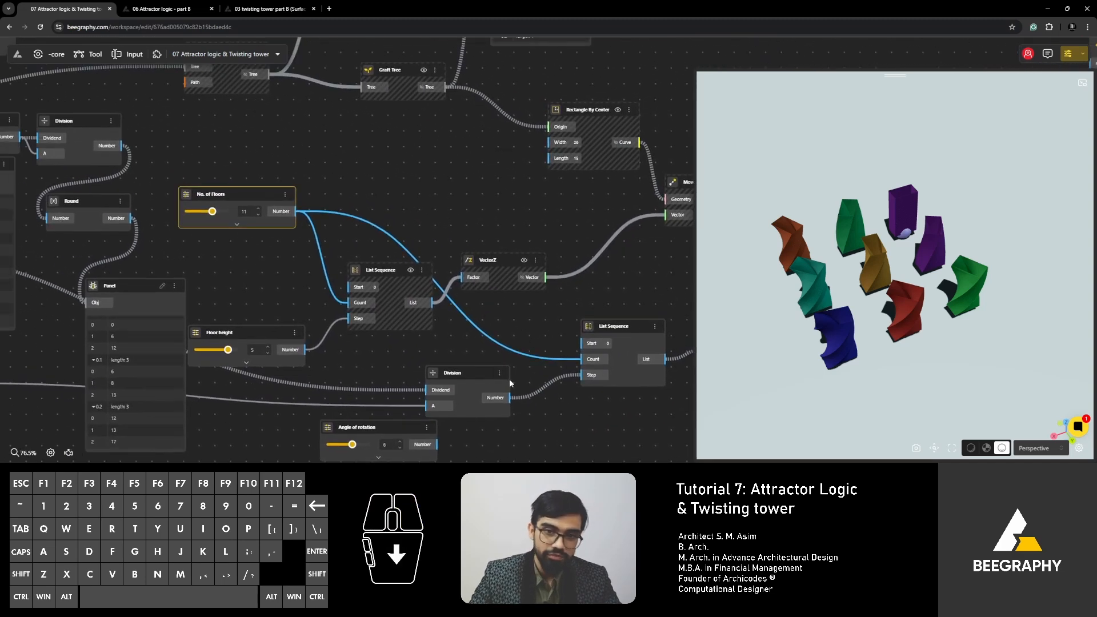
- Try connecting the Round output separately to the Count inputs of both List Sequence nodes
left_click_drag(132, 218, 351, 303)
left_click_drag(132, 218, 590, 360)
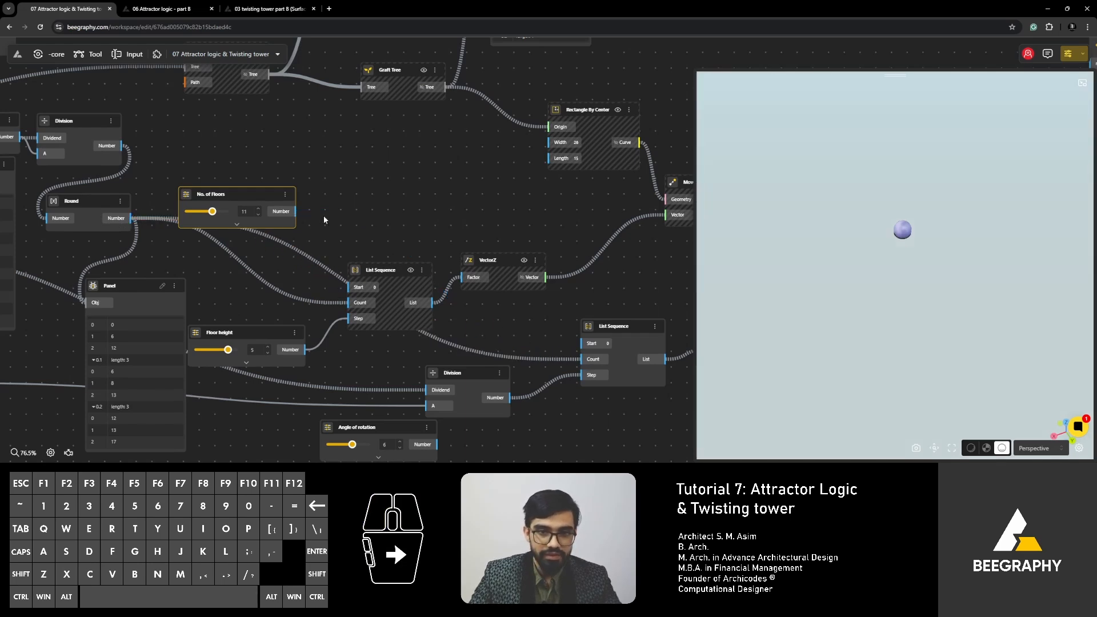
left_click(325, 211)
right_click_drag(329, 211, 374, 224)
key("ctrl+z")
key("ctrl+z")
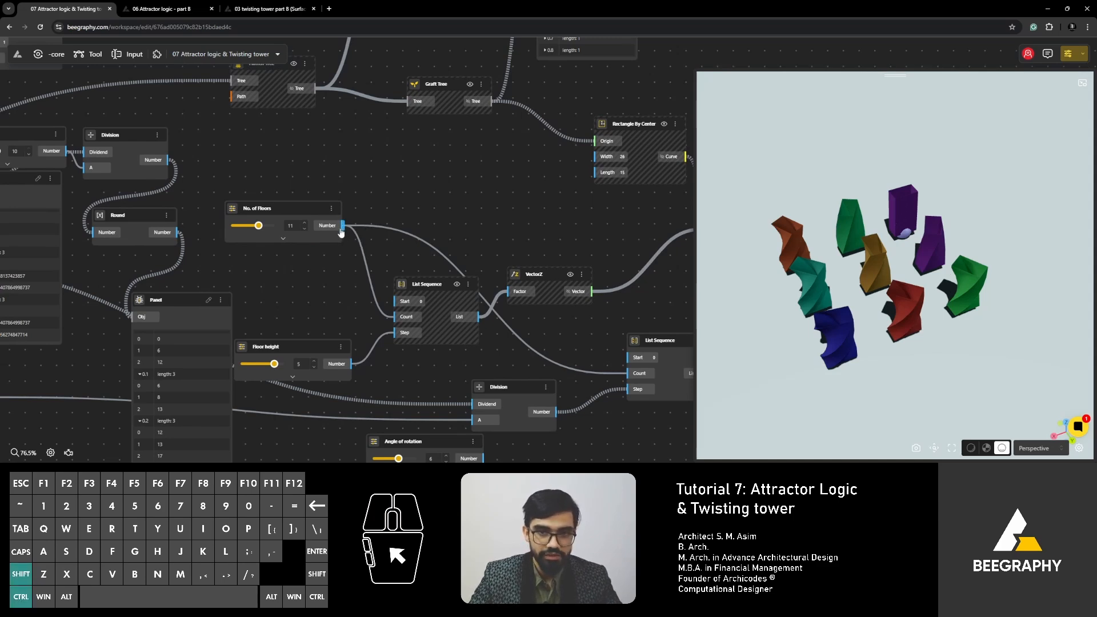
- Transfer both No. of Floors connections to the Round node's output, then place No. of Floors above and Round nearer the List Sequence
left_click_drag(342, 225, 177, 232, "ctrl+shift")
left_click_drag(281, 204, 320, 163)
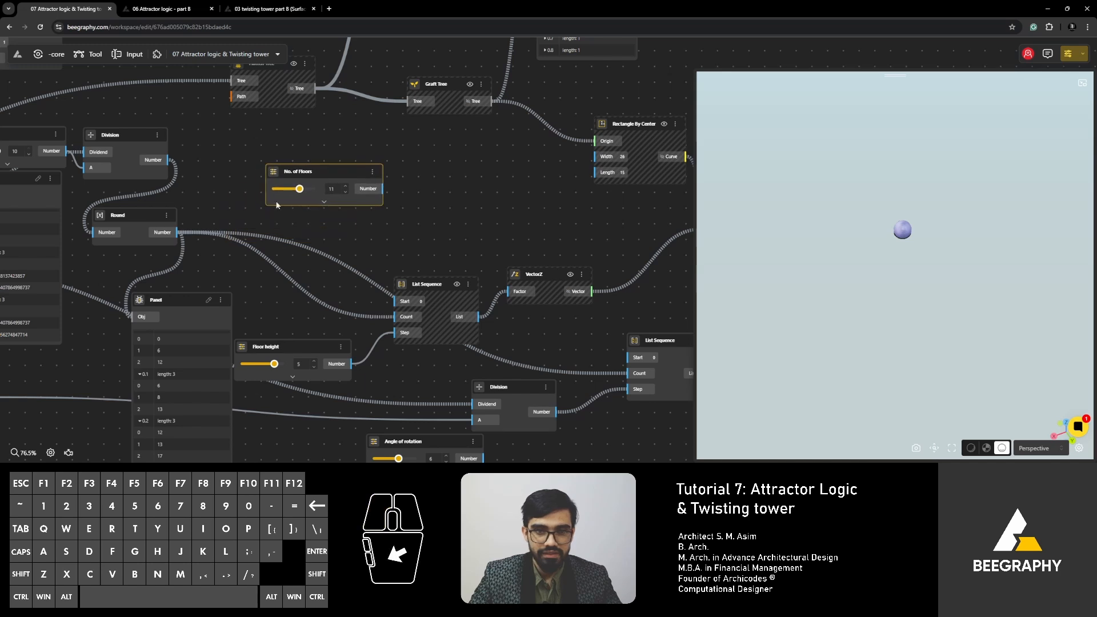
right_click_drag(358, 236, 302, 197)
mouse_move(304, 203)
left_mouse_down()
mouse_move(319, 217)
mouse_move(299, 196)
left_mouse_up()
right_click_drag(299, 196, 367, 228)
left_click_drag(154, 207, 244, 209)
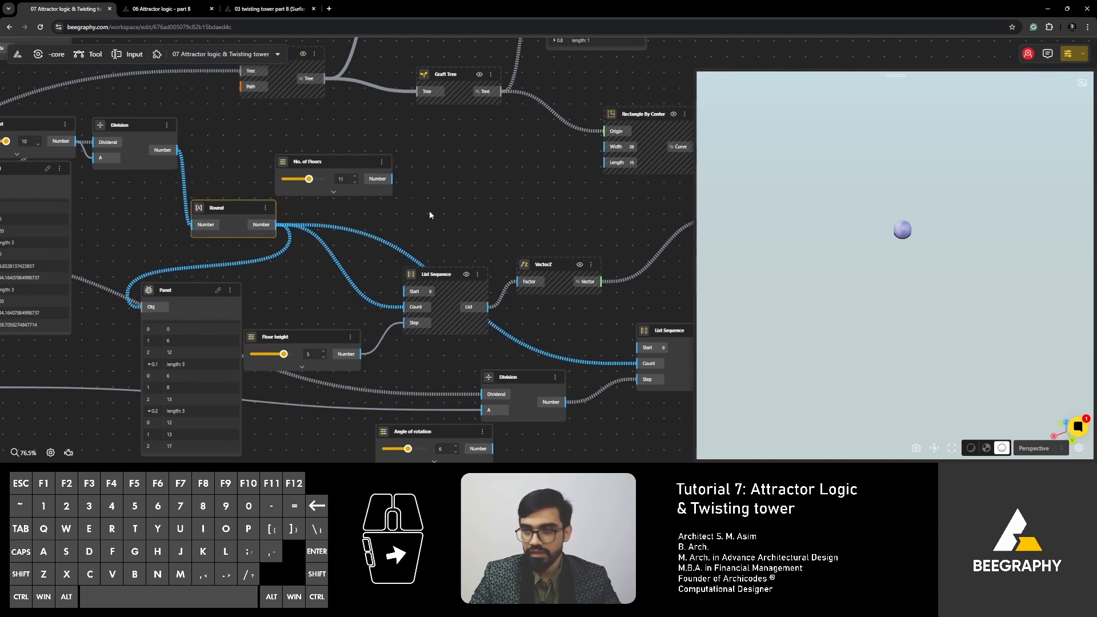
right_click_drag(437, 213, 373, 216)
left_click_drag(902, 285, 916, 256)
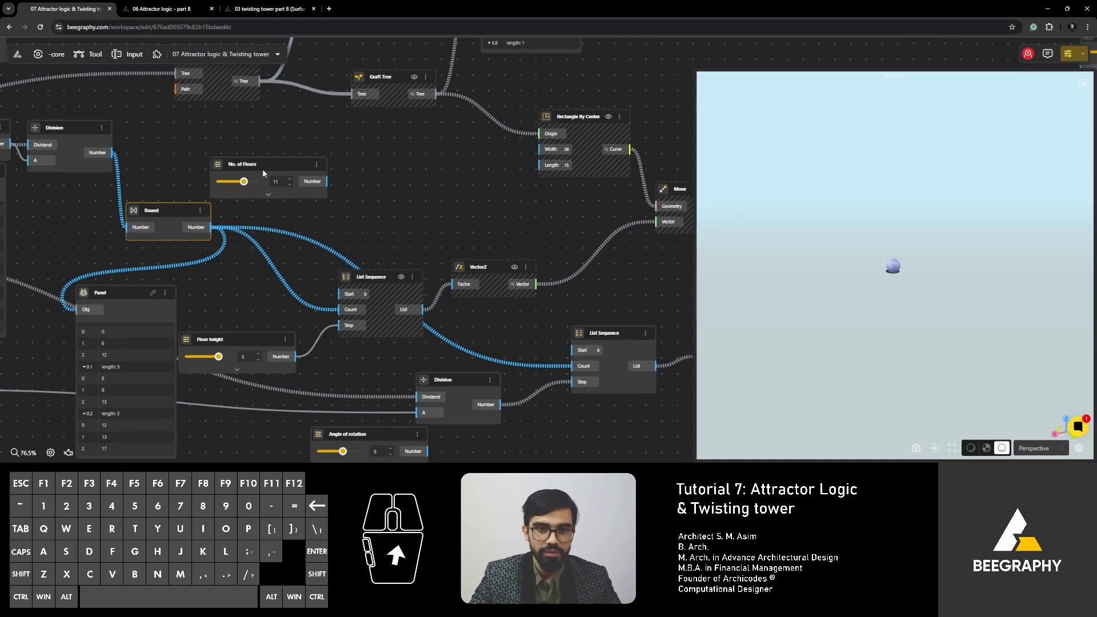
left_click_drag(265, 164, 254, 165)
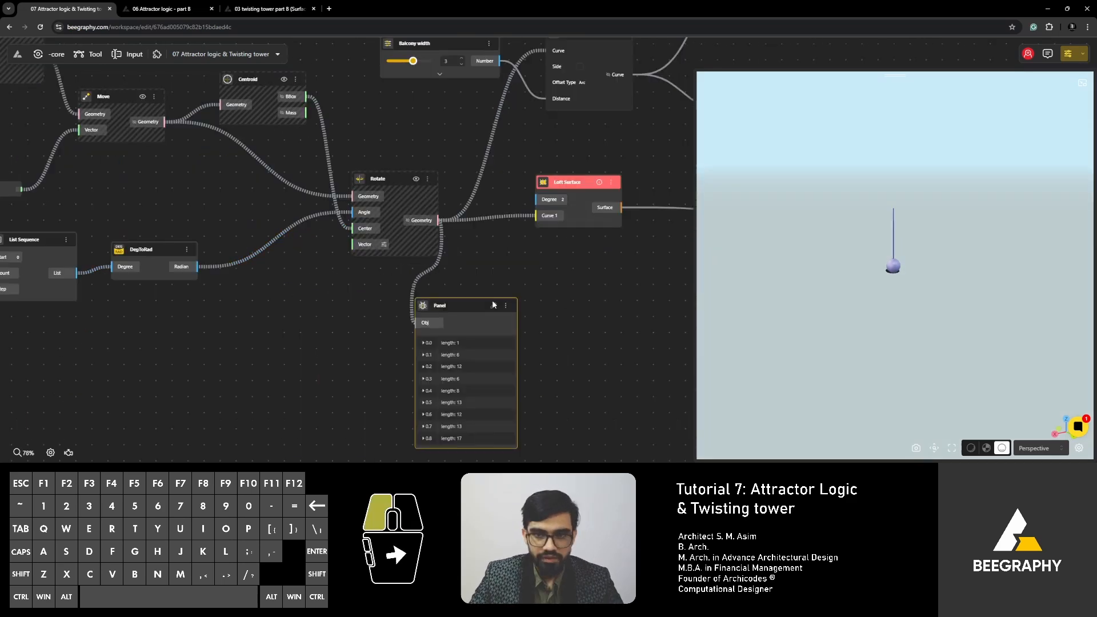
- Inspect the Rotate output's branch lengths in its Panel and the error on the Loft Surface node
left_click_drag(492, 300, 571, 280)
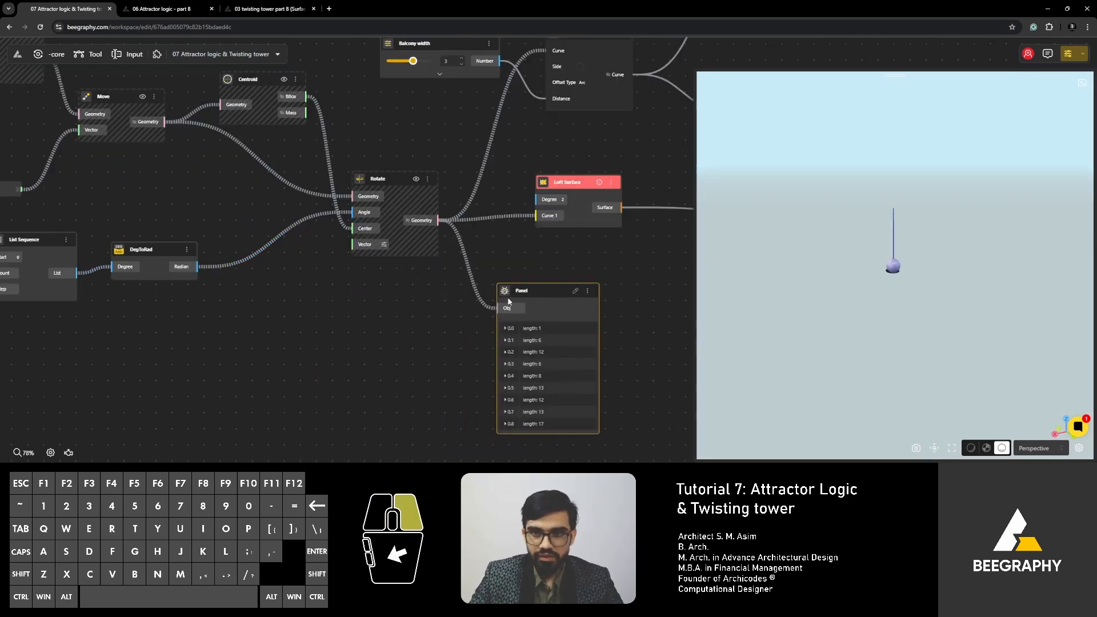
right_click_drag(570, 281, 479, 317)
scroll(493, 221, "up", 1)
scroll(492, 222, "up", 2)
mouse_move(505, 214)
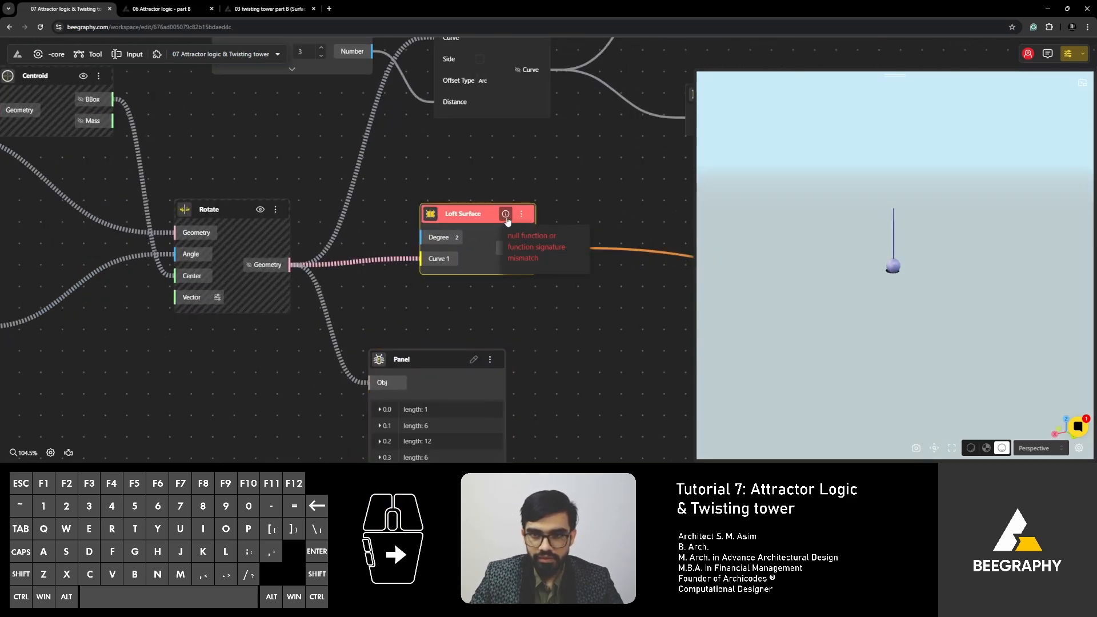
scroll(447, 254, "down", 9)
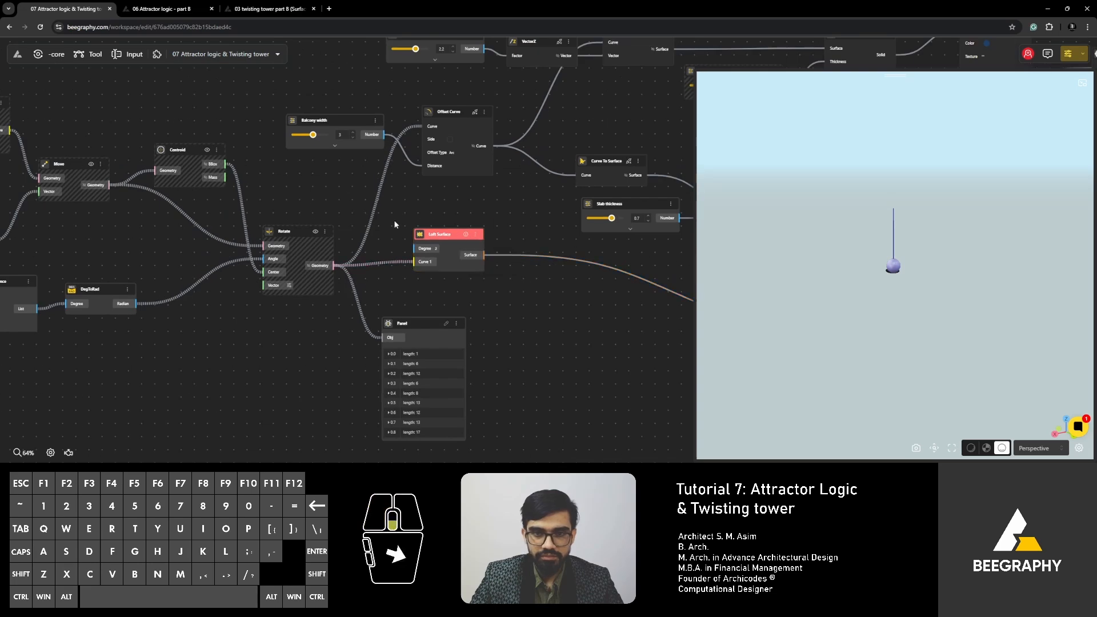
- Set the attractor point's X value to 15 and view the tower grid from above
right_click_drag(248, 159, 523, 252)
right_click_drag(252, 250, 311, 242)
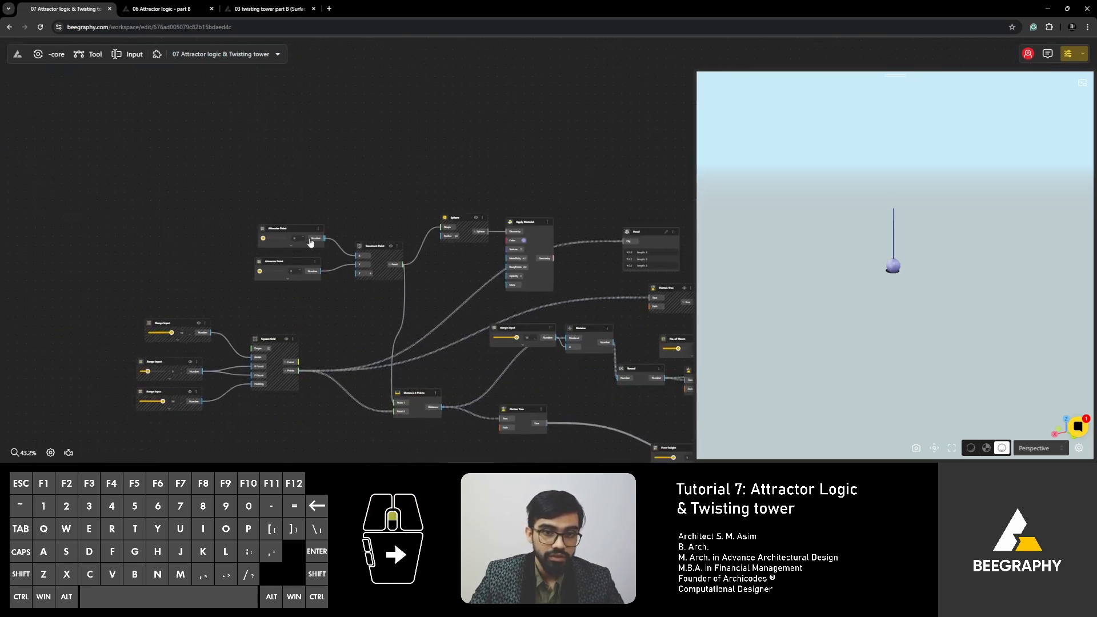
scroll(285, 240, "up", 7)
left_click_drag(243, 236, 248, 247)
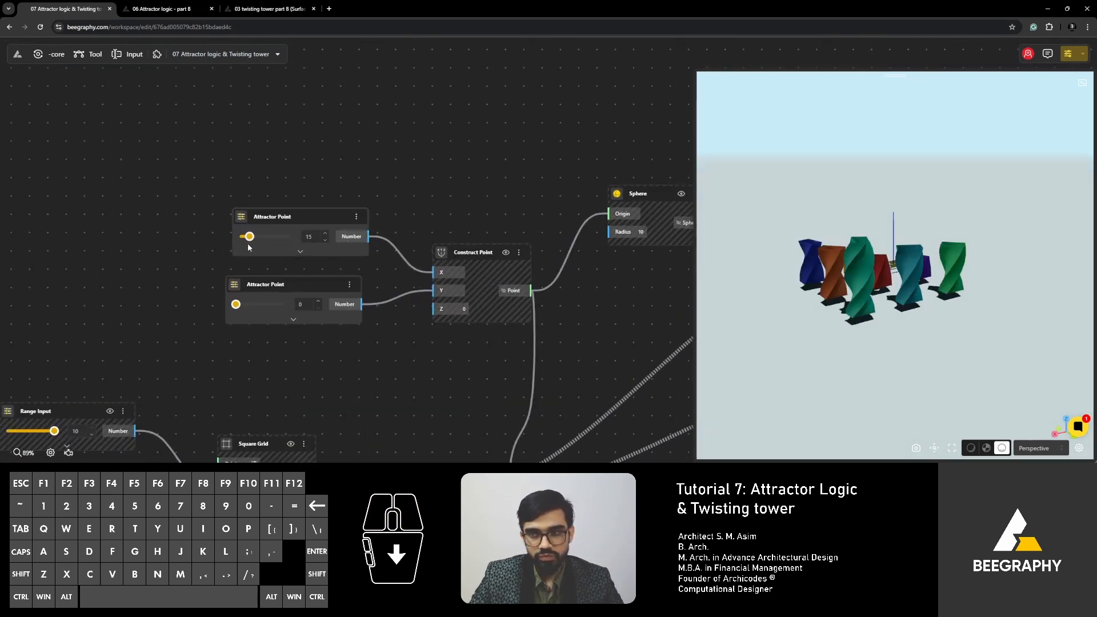
right_click_drag(427, 169, 359, 185)
right_click_drag(798, 297, 829, 274)
left_click_drag(830, 274, 801, 321)
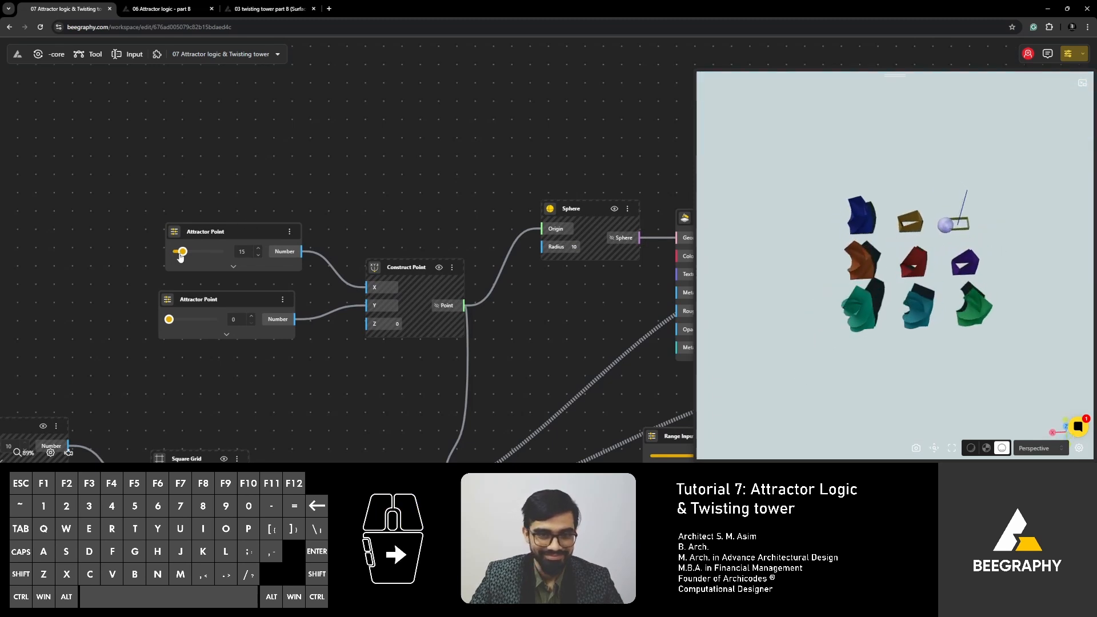
- Return the attractor point's X value to 0
left_click_drag(181, 257, 166, 257)
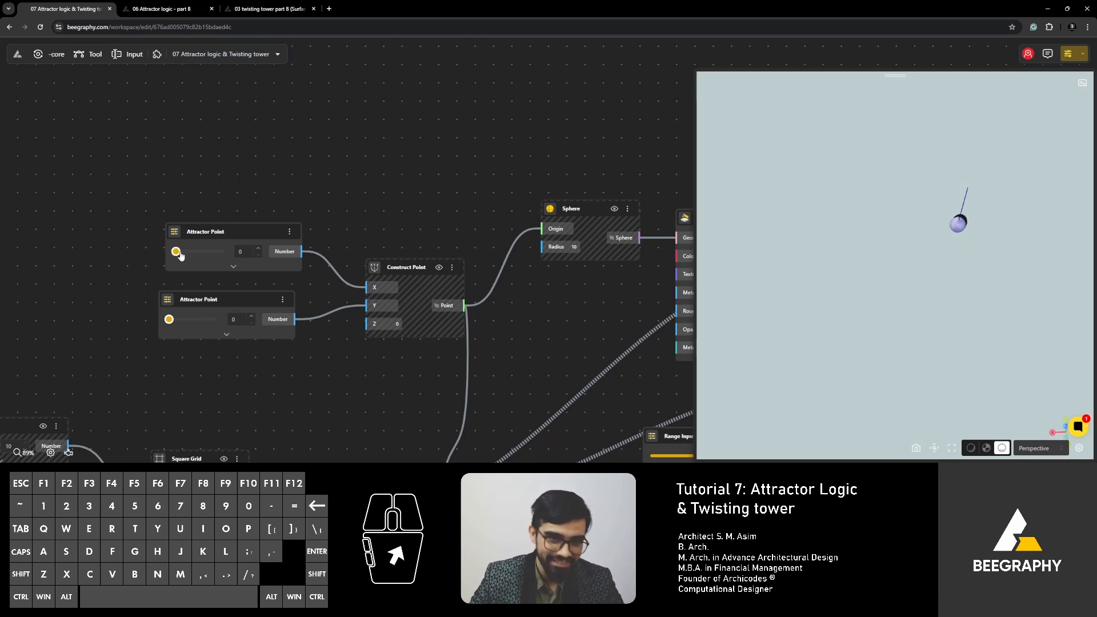
scroll(405, 203, "down", 5)
scroll(258, 200, "up", 4)
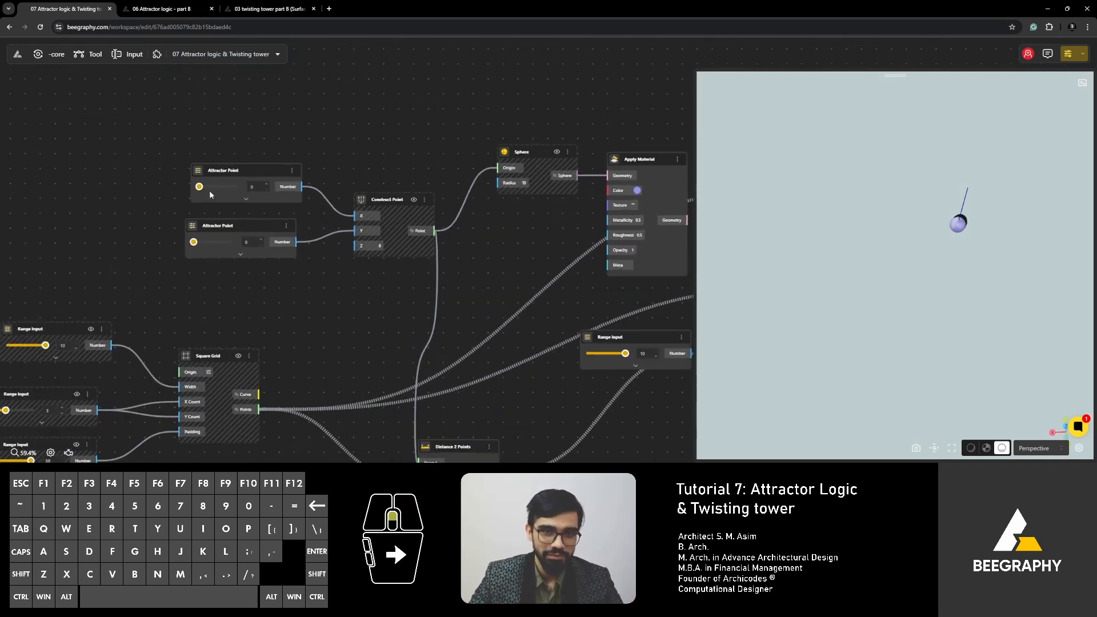
- Set the attractor point to X 11 and Y 20, and orbit around the towers to check them
left_click_drag(198, 188, 198, 189)
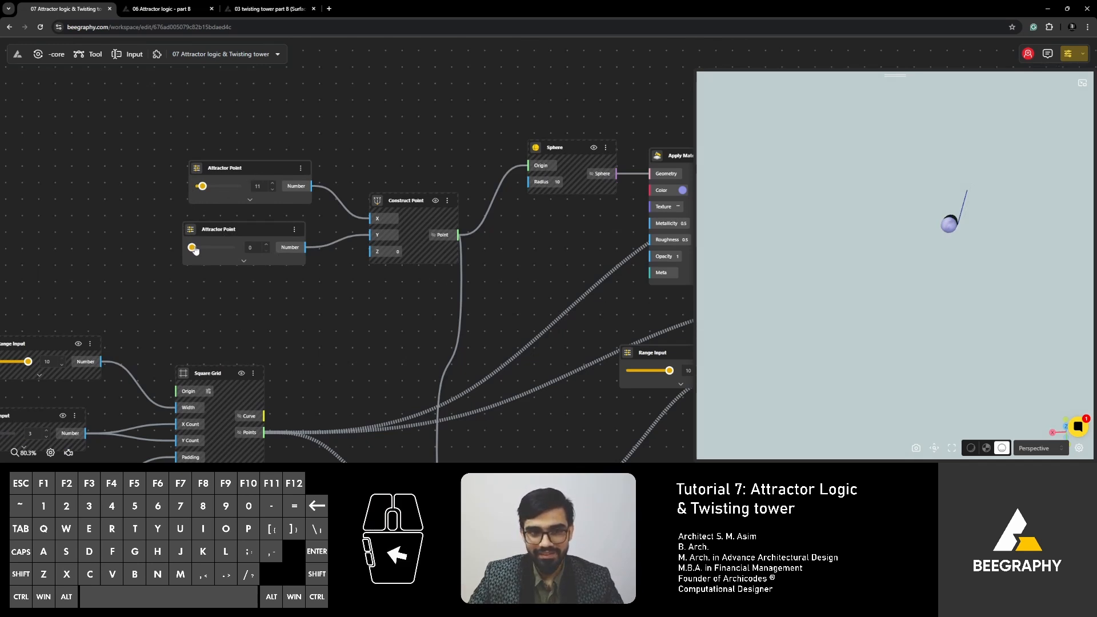
right_click_drag(845, 345, 840, 327)
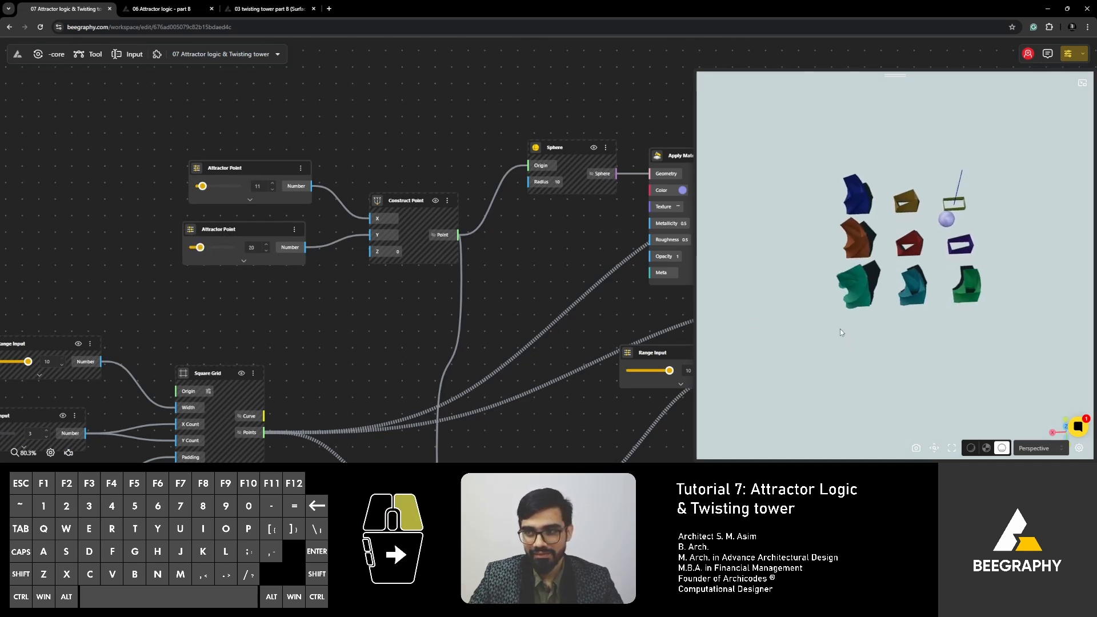
left_click_drag(839, 328, 739, 290)
right_click_drag(865, 290, 865, 308)
left_click_drag(864, 307, 866, 333)
- Delete the disconnected No. of Floors node above the Floor height node
scroll(362, 241, "down", 4)
right_click_drag(414, 310, 422, 320)
left_click_drag(889, 274, 885, 320)
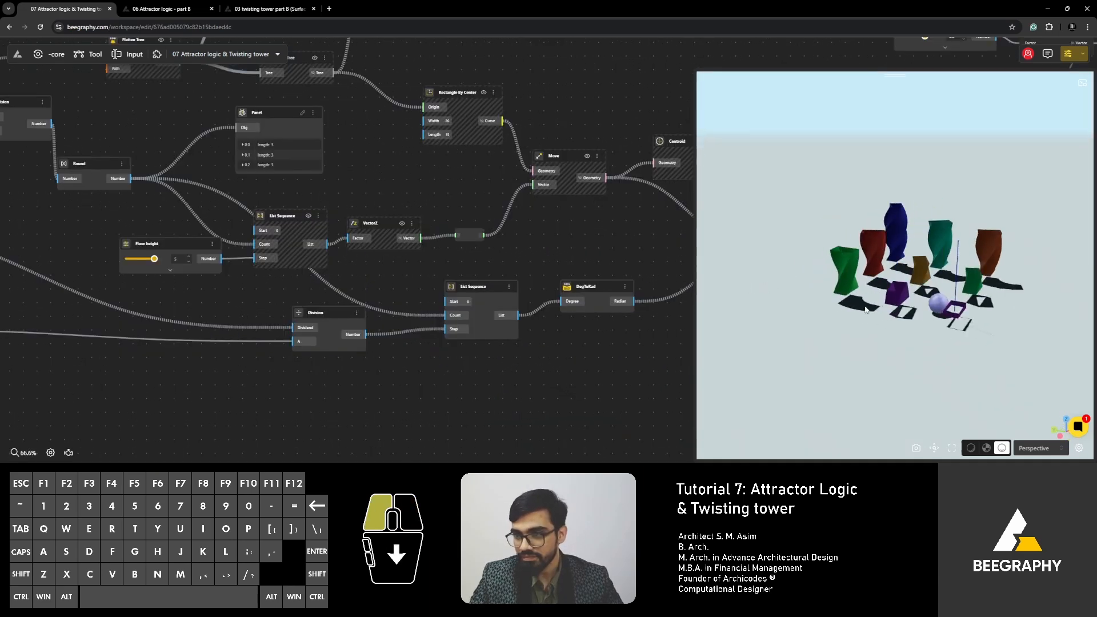
right_click_drag(205, 171, 177, 183)
right_click_drag(330, 188, 319, 202)
left_click_drag(223, 135, 245, 135)
key("Delete")
- Examine the Rotate and Centroid node connections and compare them with the twisting towers in the 3D view
right_click_drag(451, 252, 392, 270)
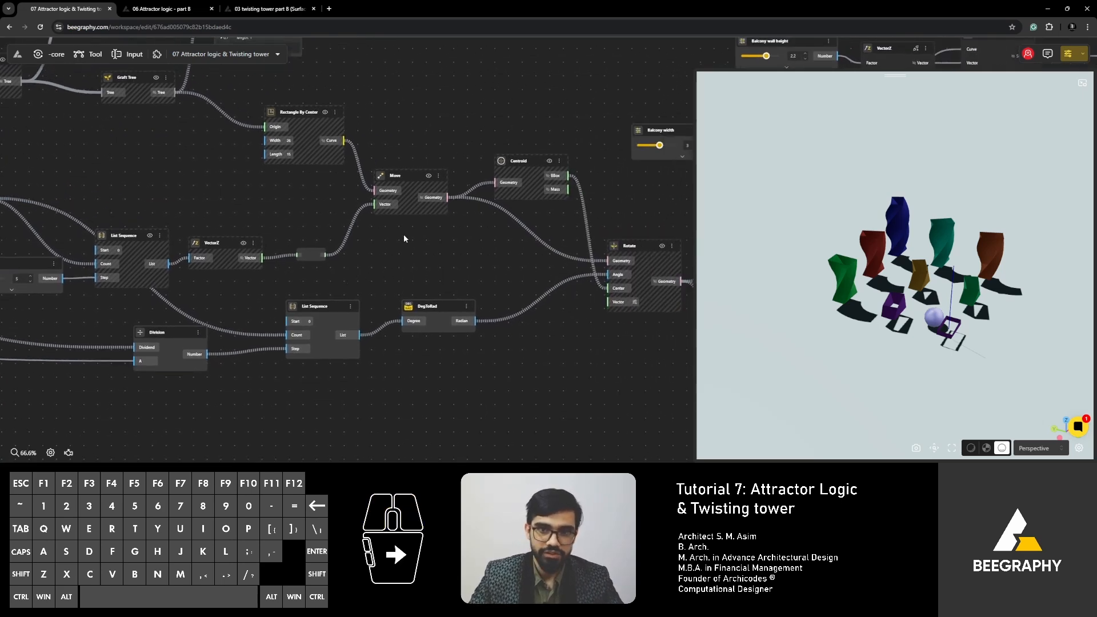
right_click_drag(428, 234, 273, 234)
scroll(483, 255, "up", 3)
left_click(484, 255)
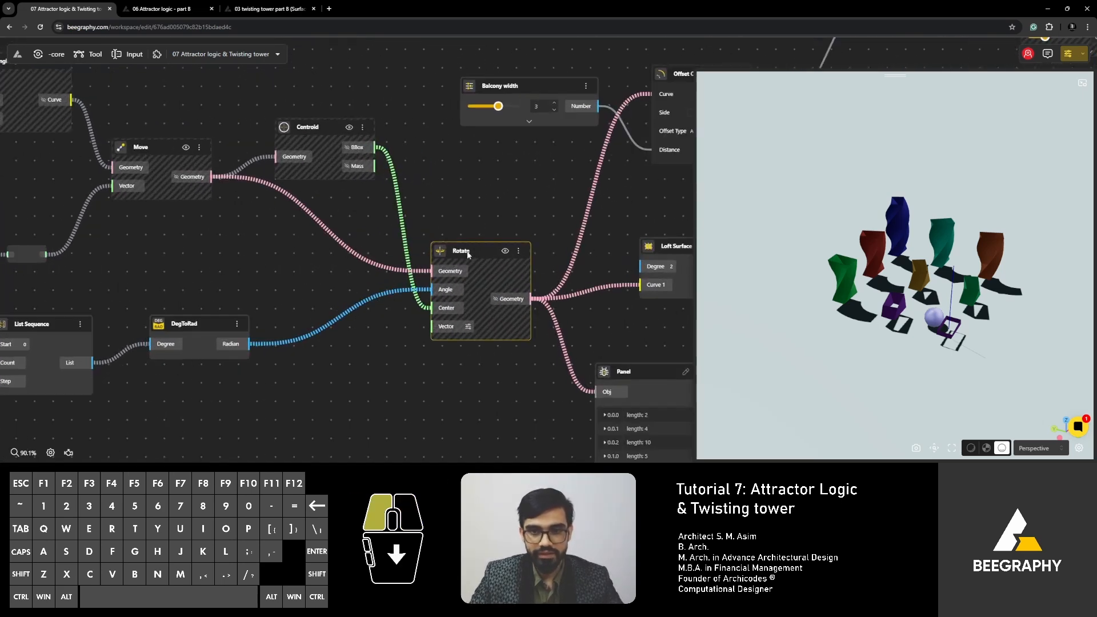
scroll(413, 261, "up", 3)
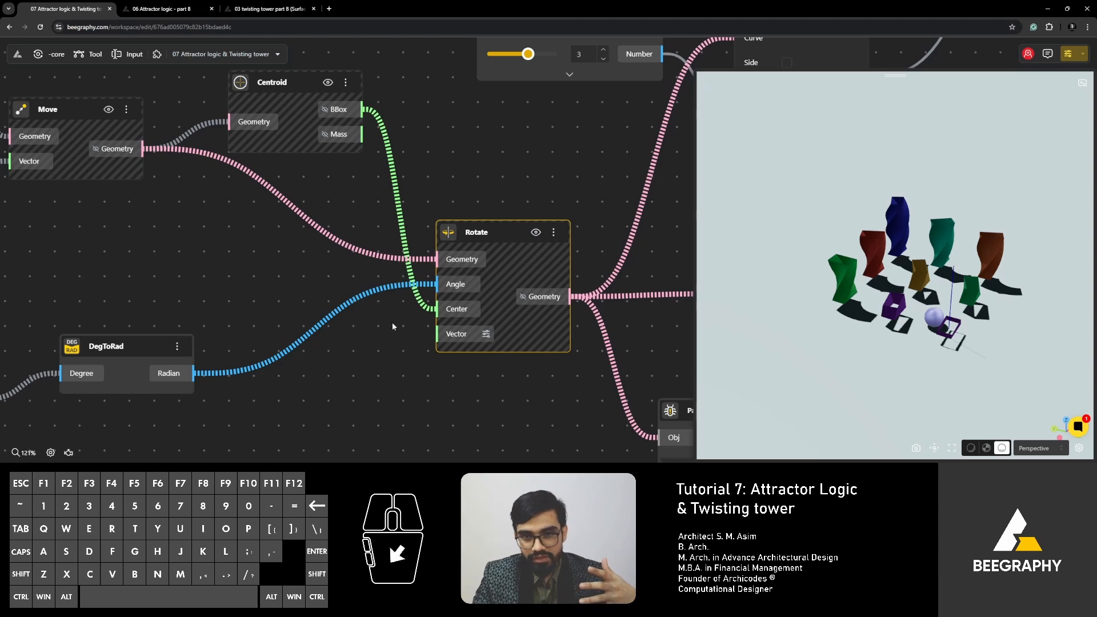
scroll(278, 265, "down", 6)
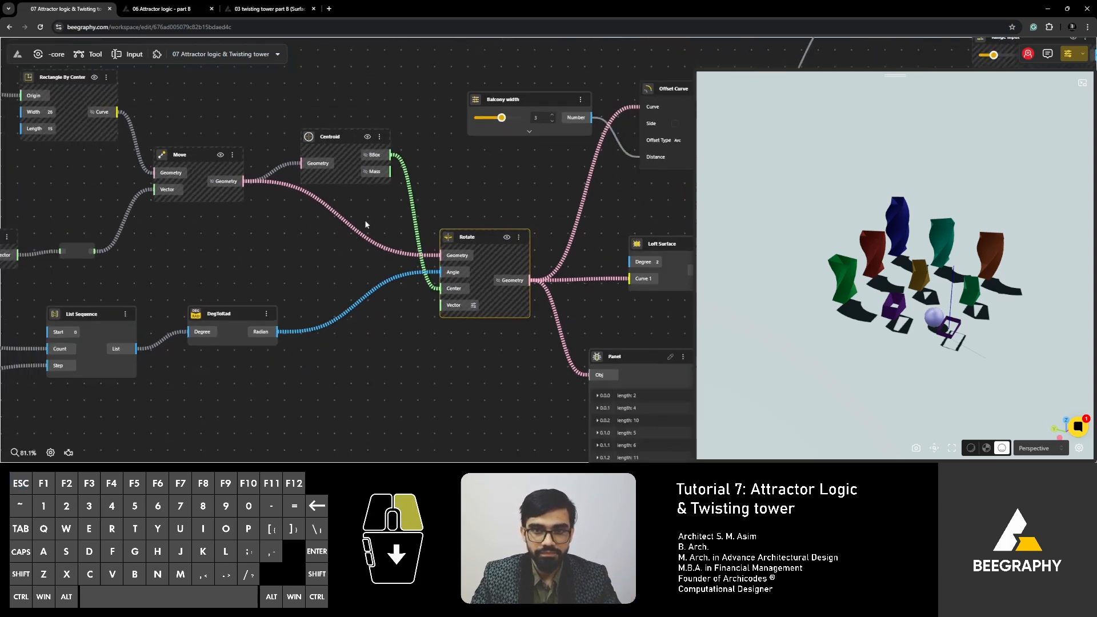
scroll(336, 253, "up", 2)
left_click_drag(883, 326, 835, 359)
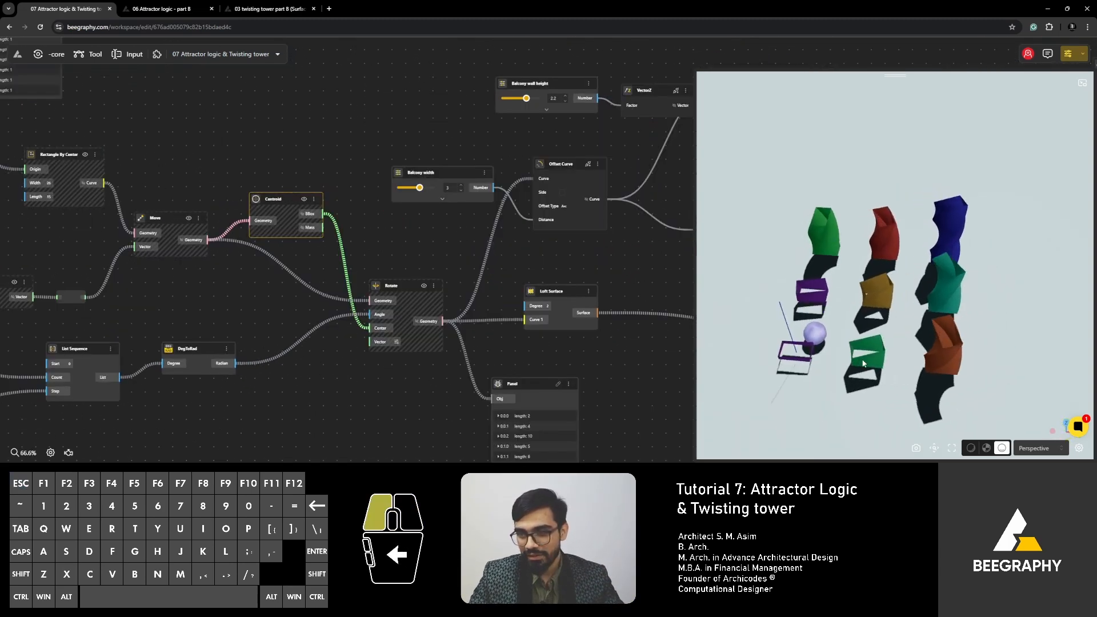
scroll(800, 328, "up", 2)
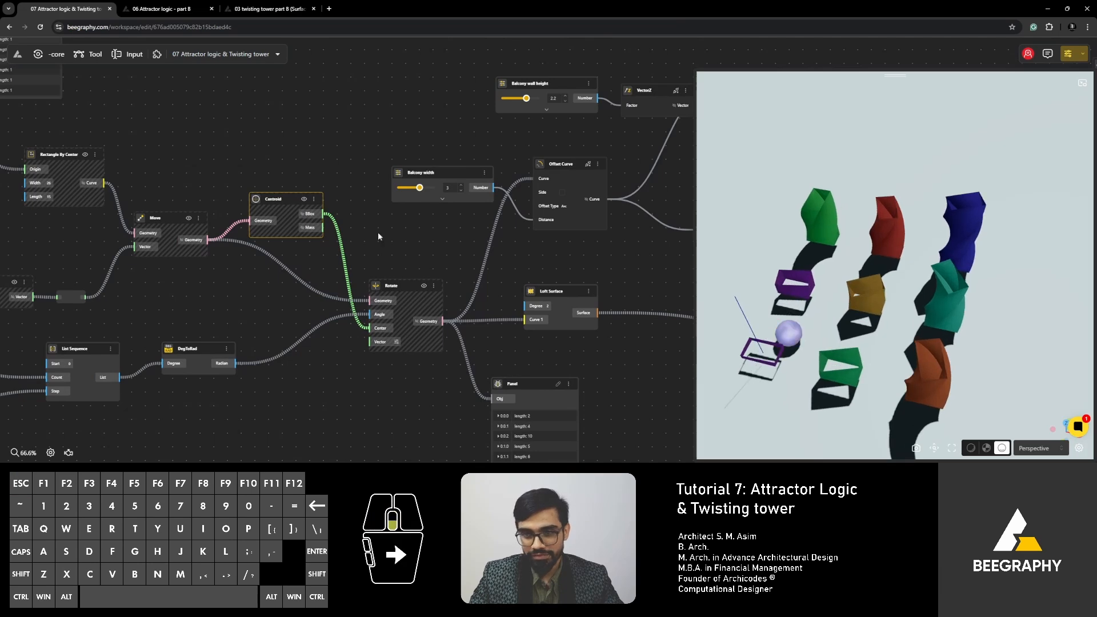
- Set the attractor point to X 76 and Y 86, and orbit around the towers
scroll(380, 238, "down", 4)
right_click_drag(302, 249, 430, 310)
right_click_drag(252, 200, 446, 269)
scroll(338, 214, "up", 3)
right_click_drag(146, 190, 400, 211)
right_click_drag(232, 189, 400, 201)
right_click_drag(245, 263, 459, 211)
scroll(304, 227, "up", 3)
scroll(204, 197, "up", 3)
left_click_drag(168, 187, 216, 188)
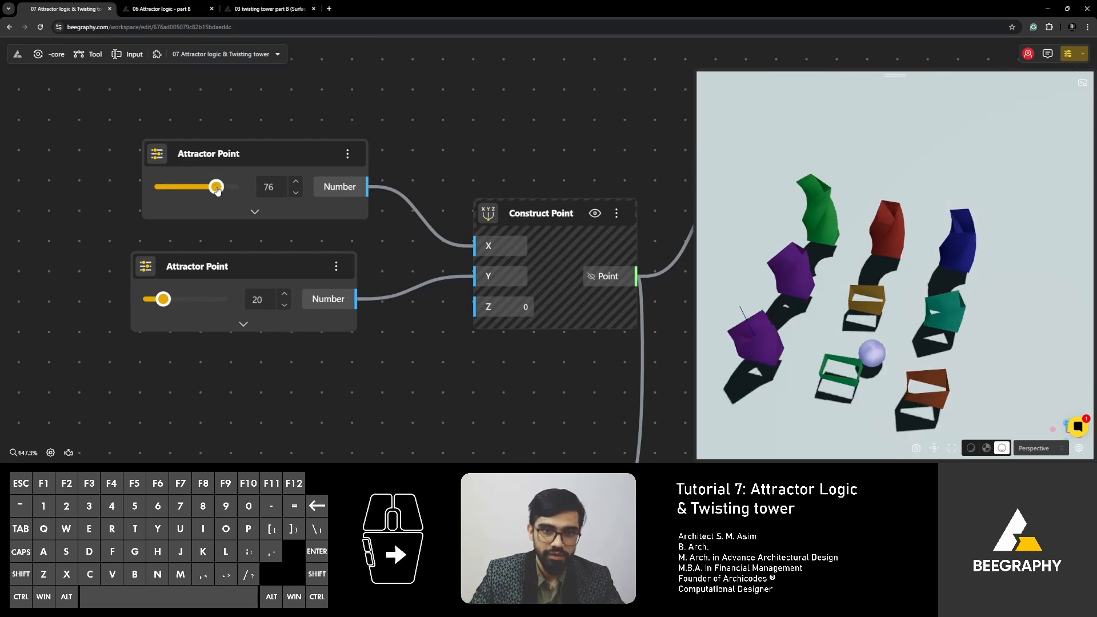
left_click_drag(163, 299, 212, 302)
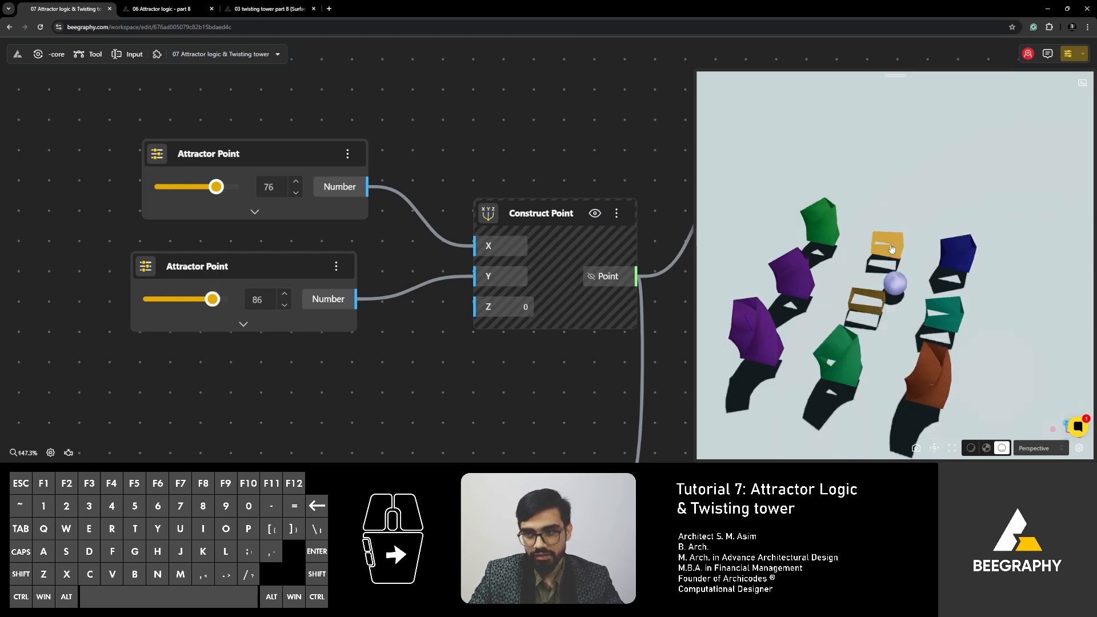
left_click_drag(920, 365, 741, 348)
- Nudge the Distance 2 Points node toward the Flatten Tree node
scroll(446, 274, "down", 5)
right_click_drag(514, 386, 409, 237)
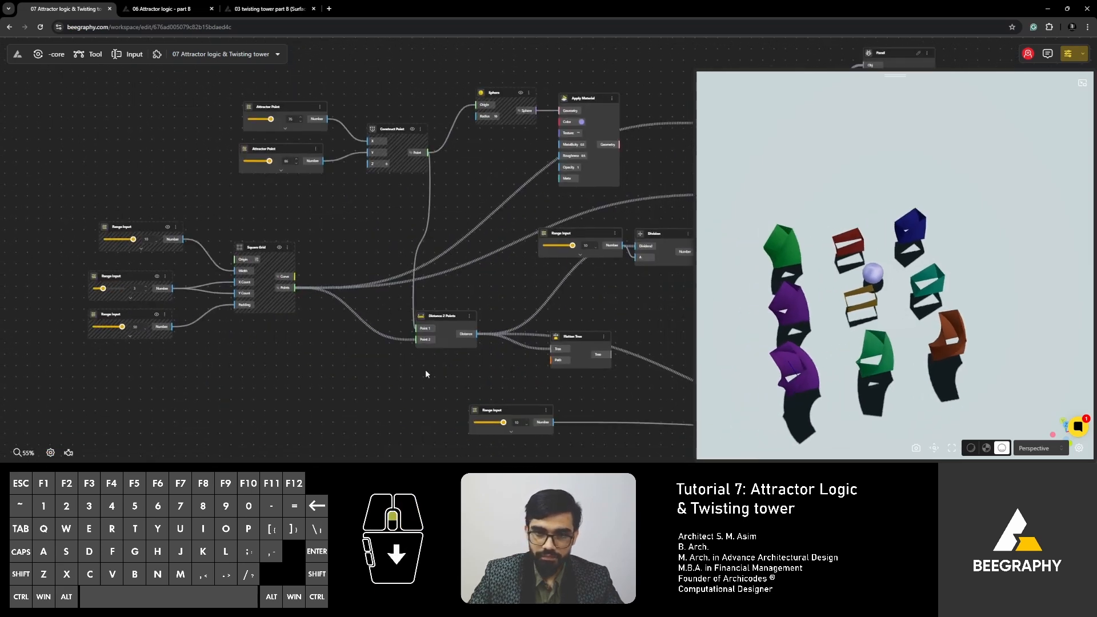
scroll(426, 371, "up", 2)
right_click_drag(468, 351, 354, 318)
scroll(374, 346, "up", 2)
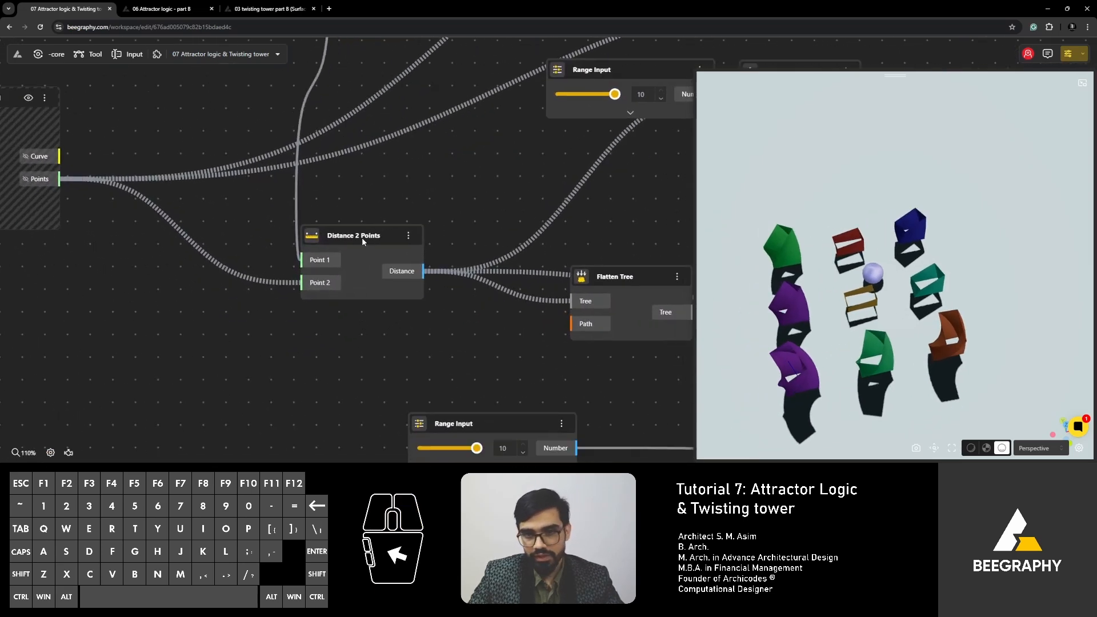
left_click_drag(361, 238, 391, 236)
- Move the Flatten Tree node farther from Distance 2 Points and shift Distance 2 Points back toward Square Grid
scroll(350, 245, "down", 4)
right_click_drag(466, 320, 248, 295)
right_click_drag(434, 286, 379, 294)
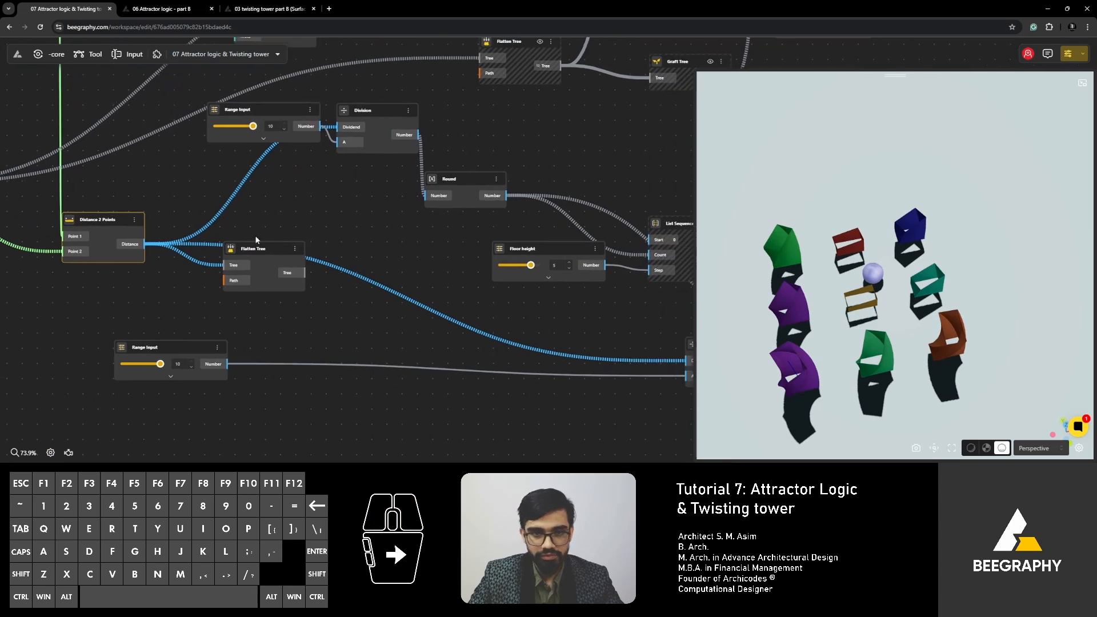
left_click_drag(262, 249, 322, 267)
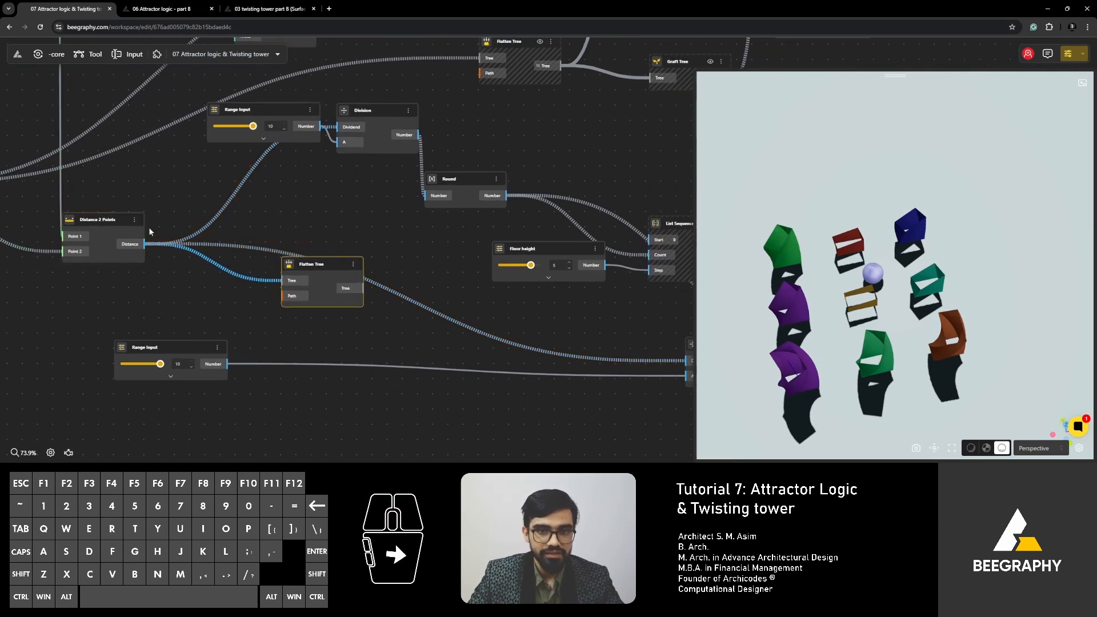
right_click_drag(198, 244, 337, 276)
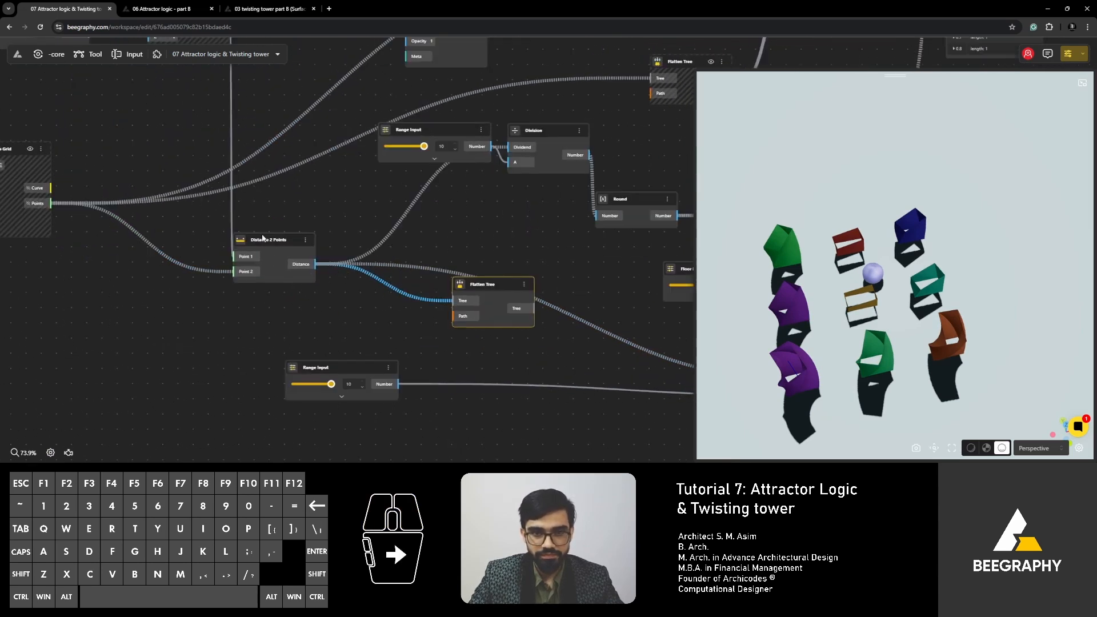
left_click_drag(262, 239, 244, 235)
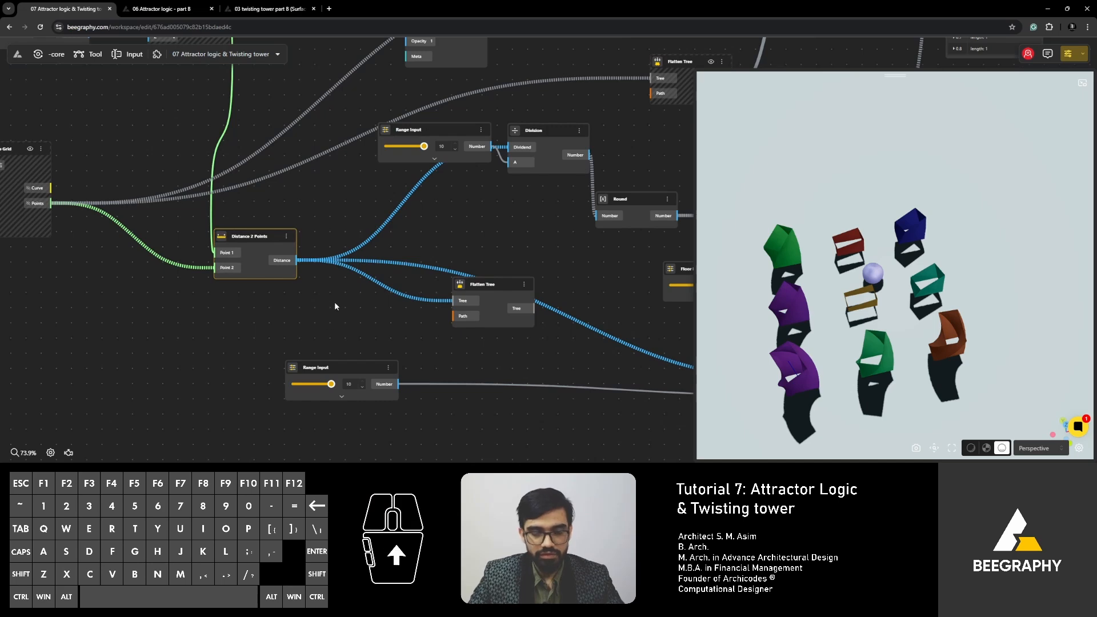
- Examine how the distance wires feed both Division nodes, and inspect the towers nearest the attractor sphere
scroll(304, 272, "down", 3)
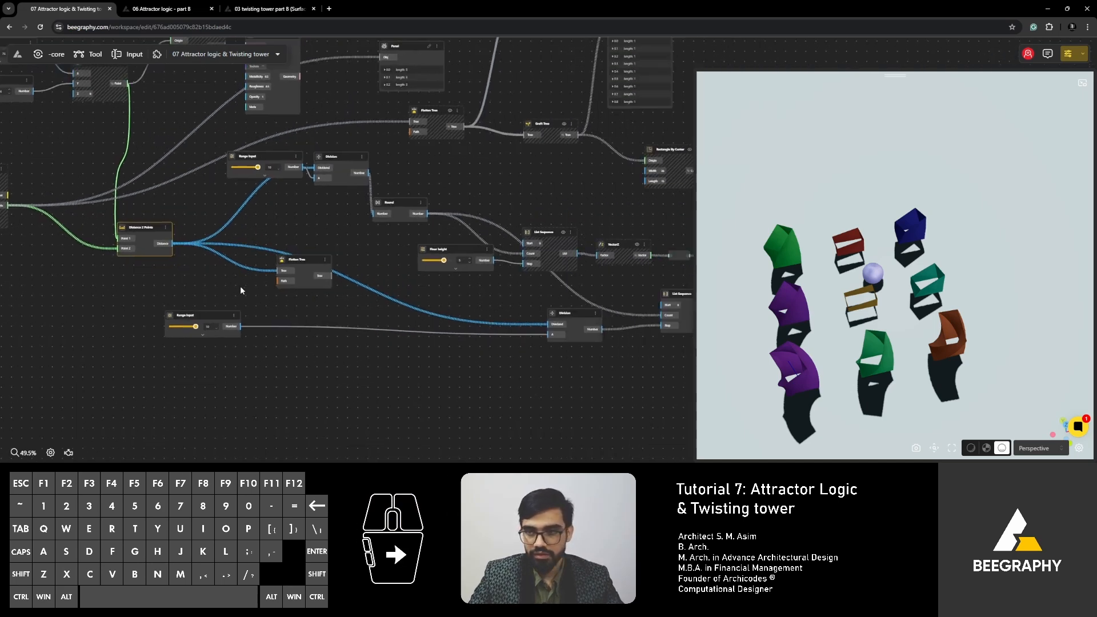
right_click_drag(551, 325, 451, 323)
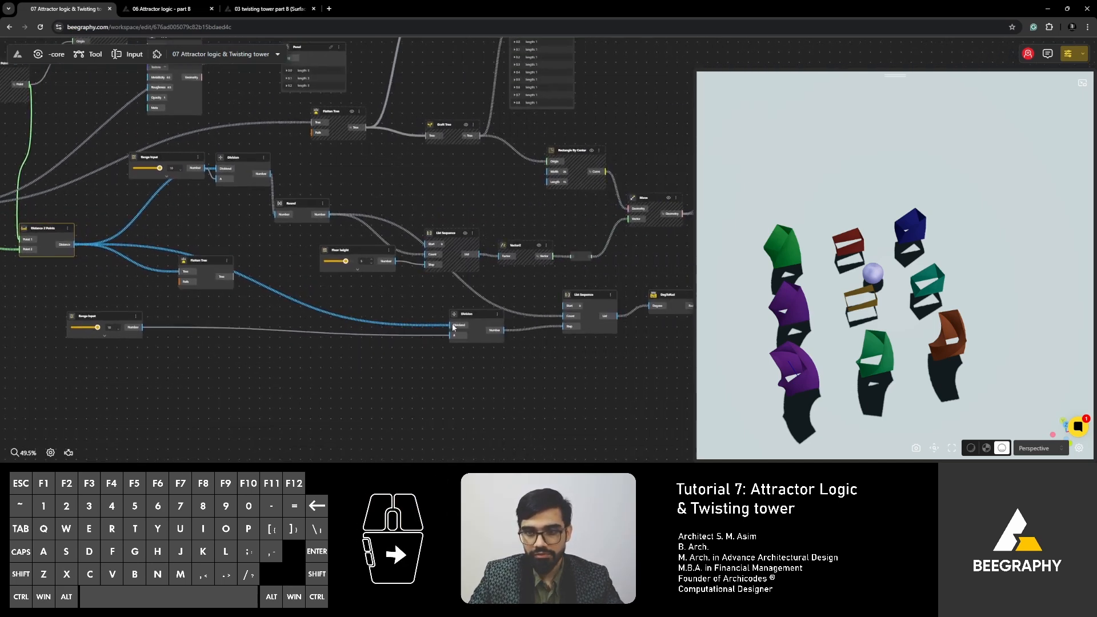
scroll(452, 323, "up", 3)
right_click_drag(302, 268, 494, 370)
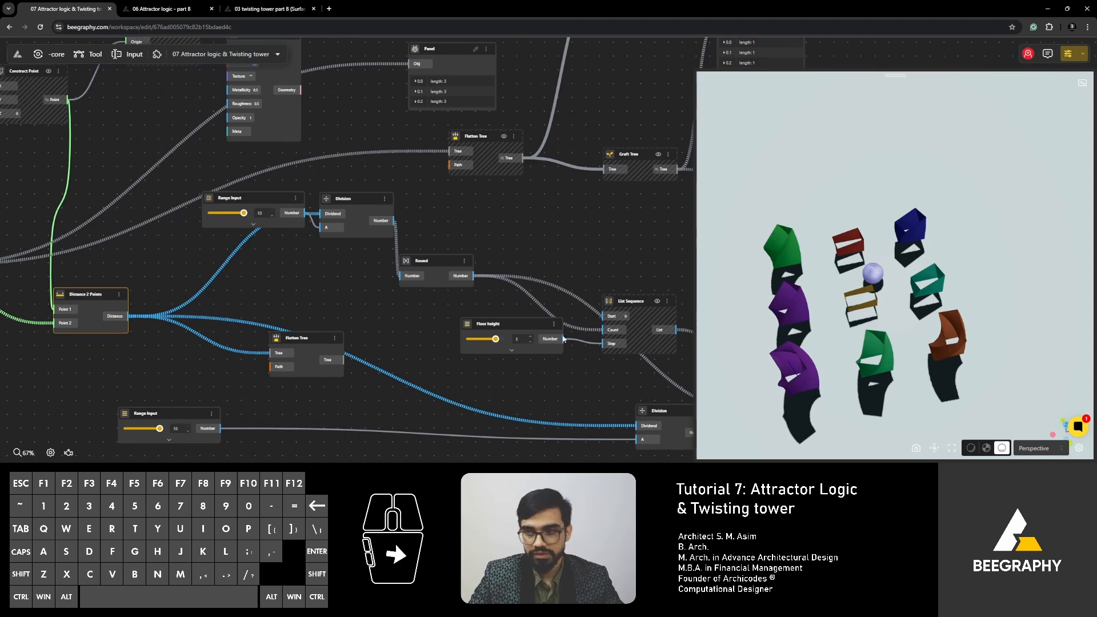
left_click_drag(864, 307, 888, 193)
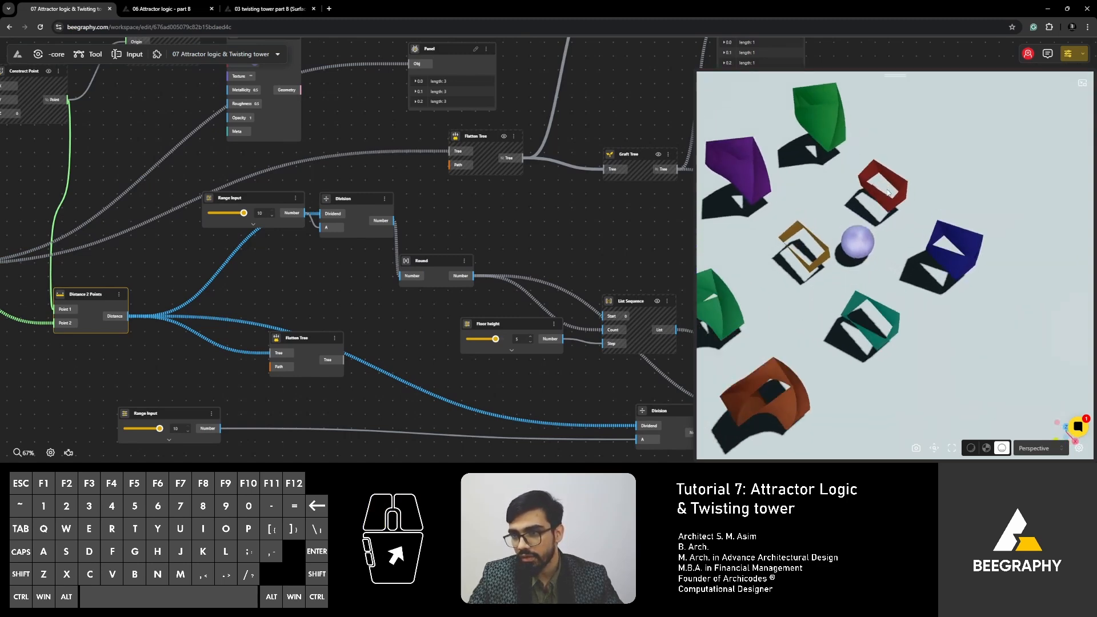
scroll(234, 265, "down", 4)
right_click_drag(452, 357, 236, 310)
scroll(428, 330, "up", 2)
right_click_drag(329, 347, 416, 375)
right_click_drag(287, 311, 471, 359)
- Move the Round node up beside Division, and trace the wires from Distance 2 Points through Division and Round
scroll(356, 255, "up", 3)
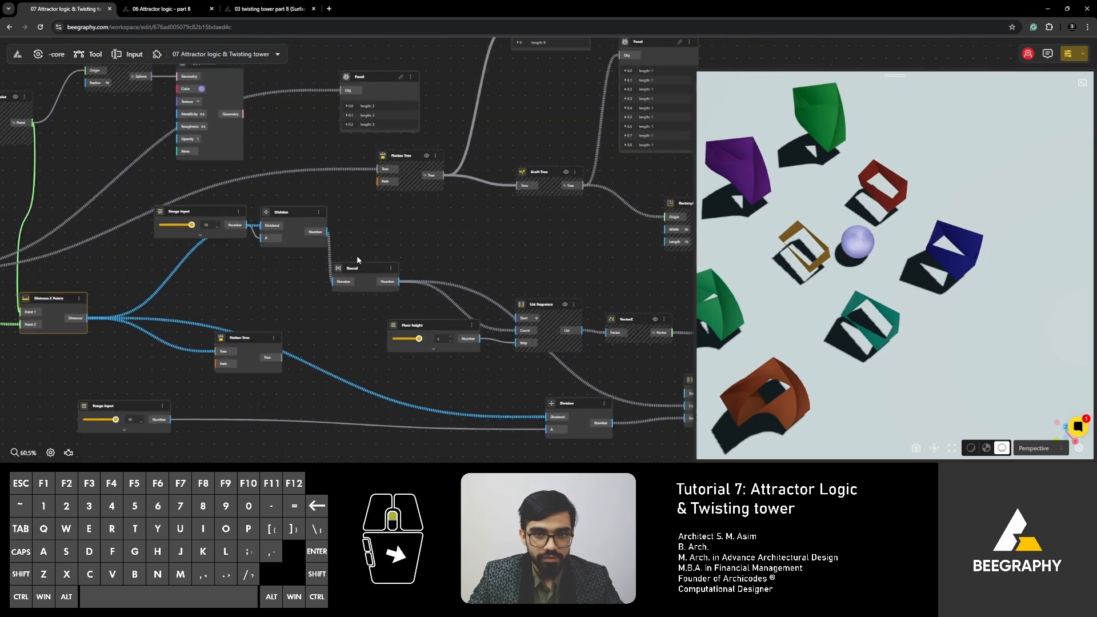
left_click_drag(361, 278, 384, 236)
left_click(295, 204)
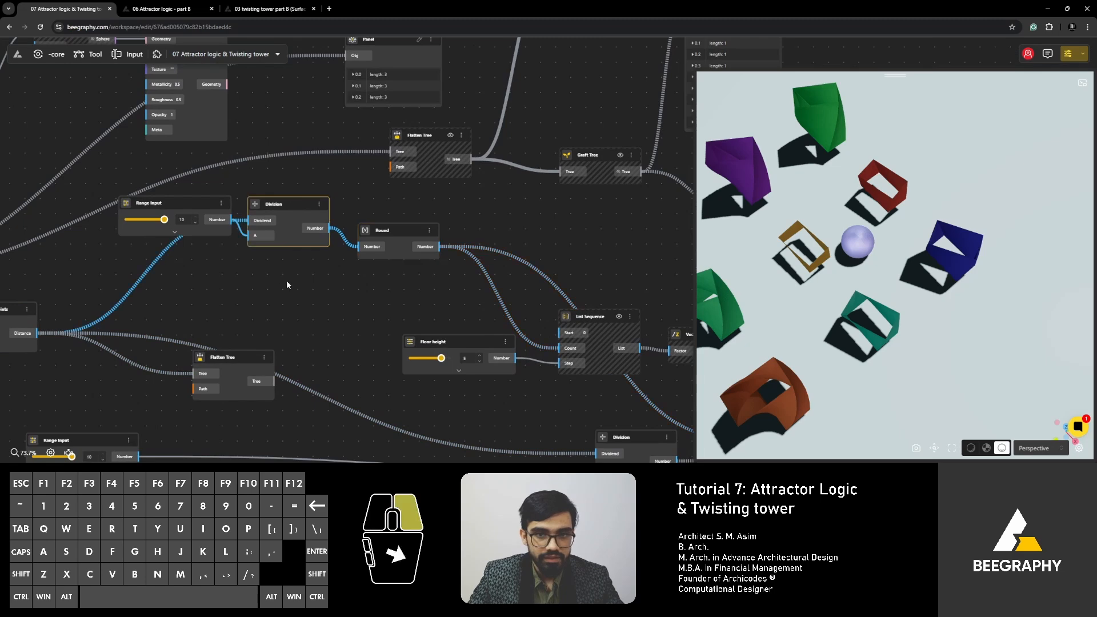
right_click_drag(286, 280, 244, 322)
left_click(89, 326)
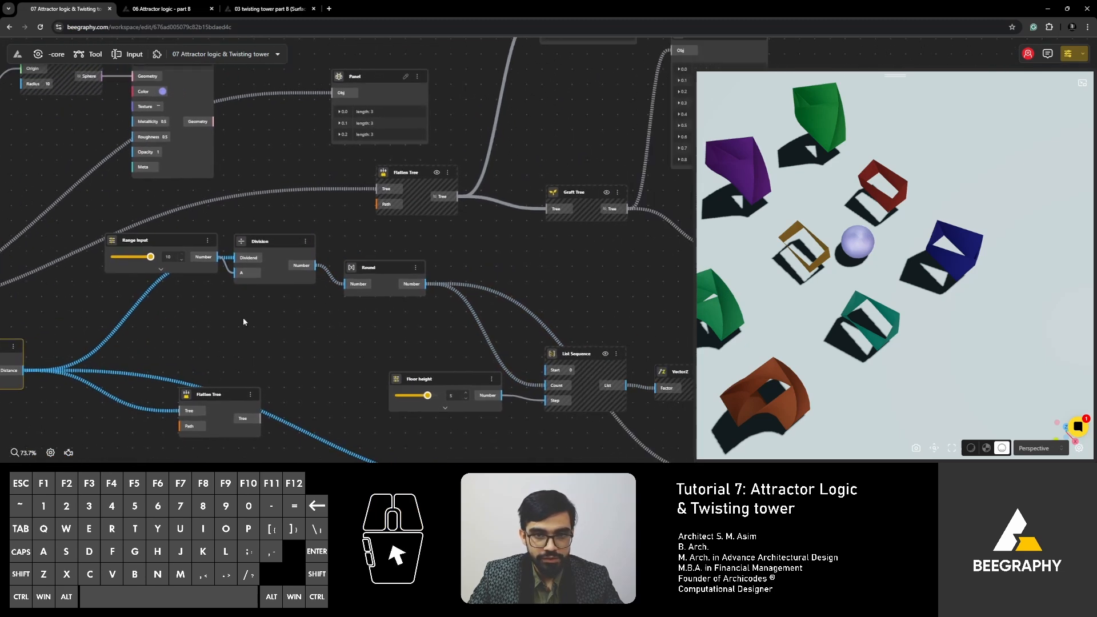
left_click(267, 236)
left_click_drag(159, 244, 150, 267)
right_click_drag(382, 300, 192, 221)
left_click(238, 267)
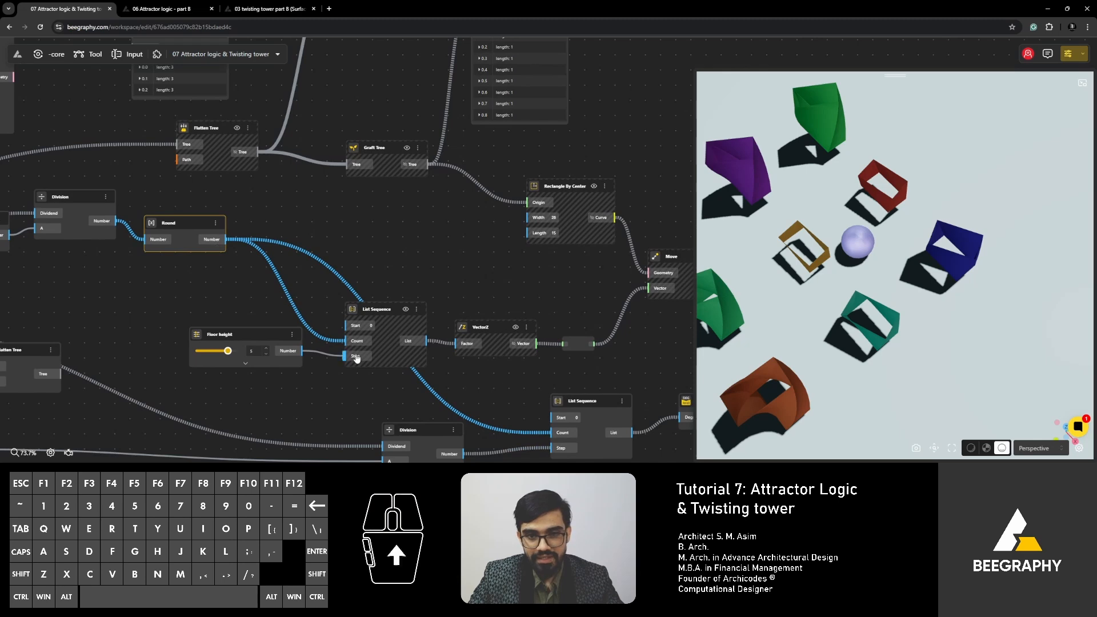
scroll(254, 276, "up", 5)
right_click(235, 242)
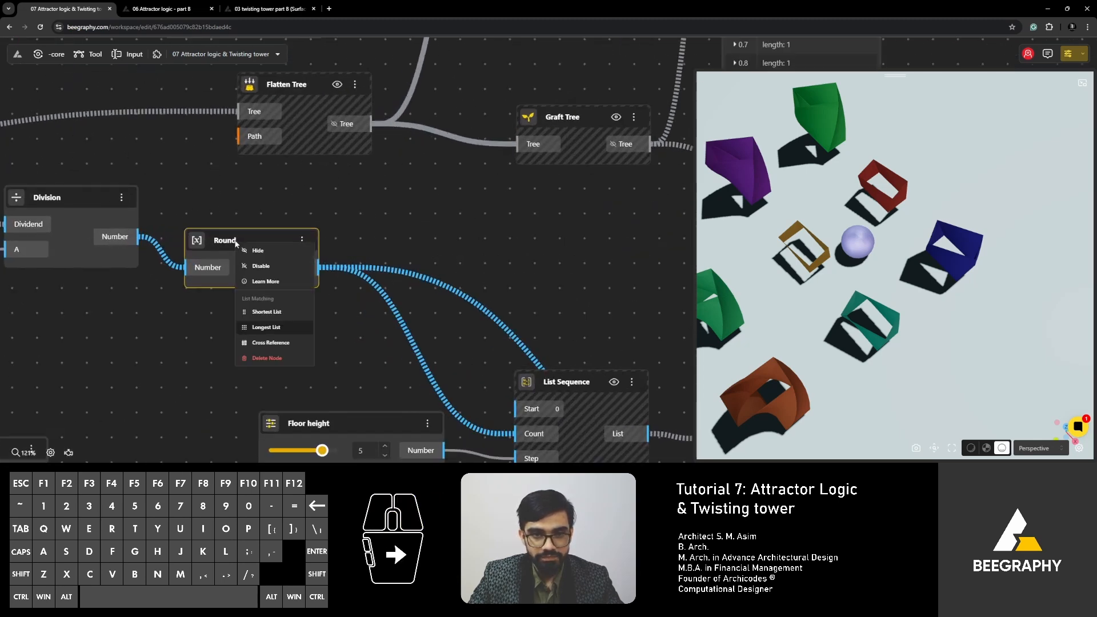
left_click(360, 248)
double_click(360, 248)
type("+")
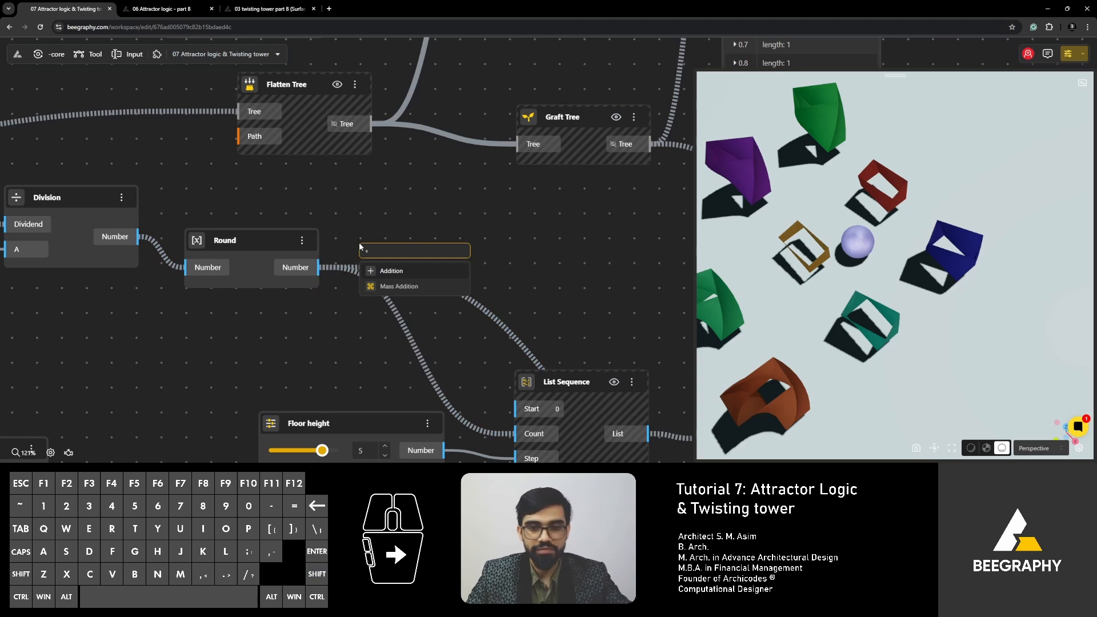
type("5")
left_click(401, 275)
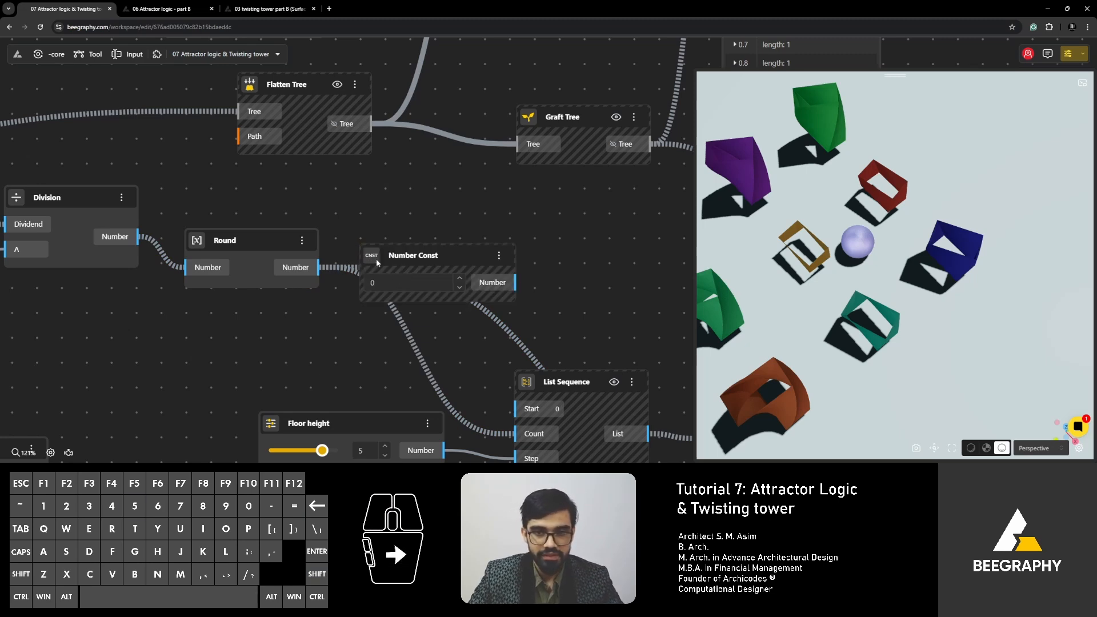
left_click_drag(410, 255, 271, 319)
key("Delete")
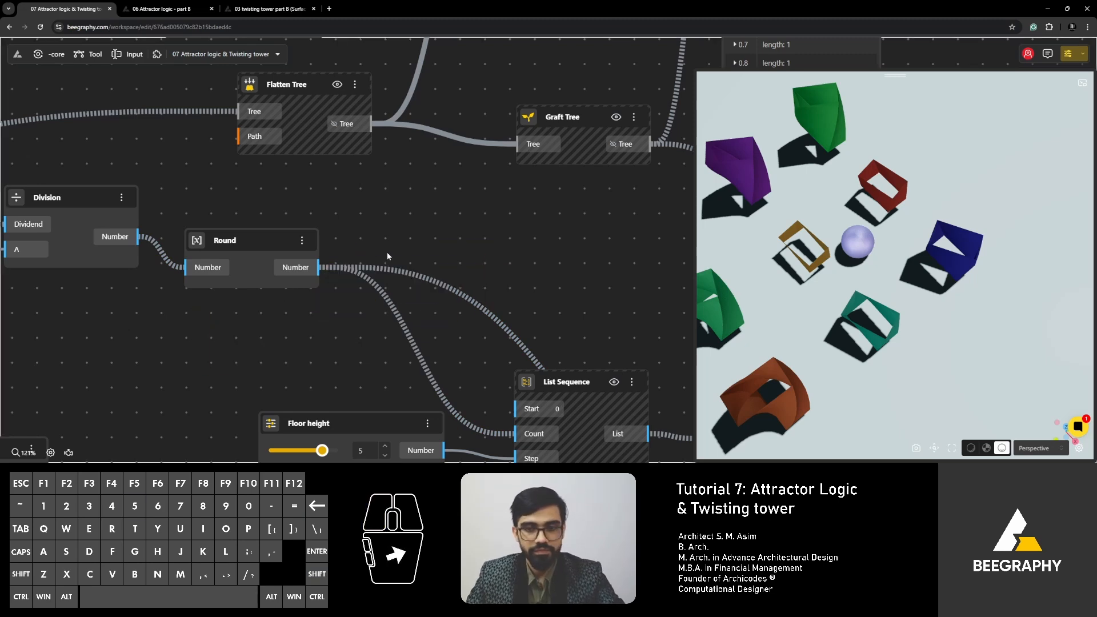
- Add an Addition node with B set to 5 beside Round, and connect the Round output to its A input
double_click(393, 255)
type("+5")
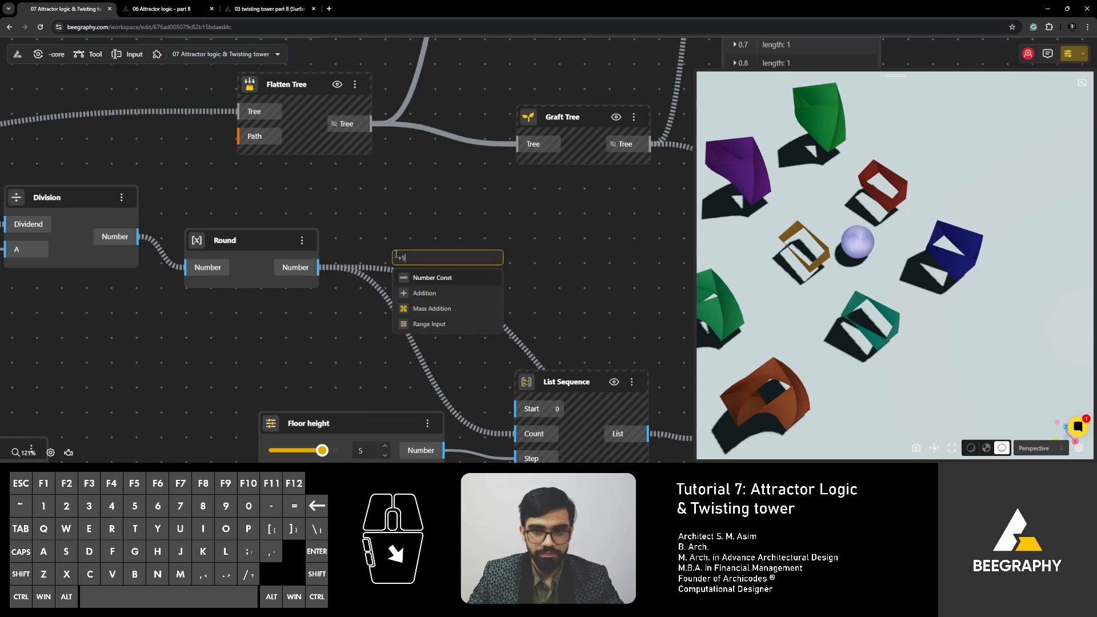
left_click(420, 291)
left_click_drag(421, 264, 474, 244)
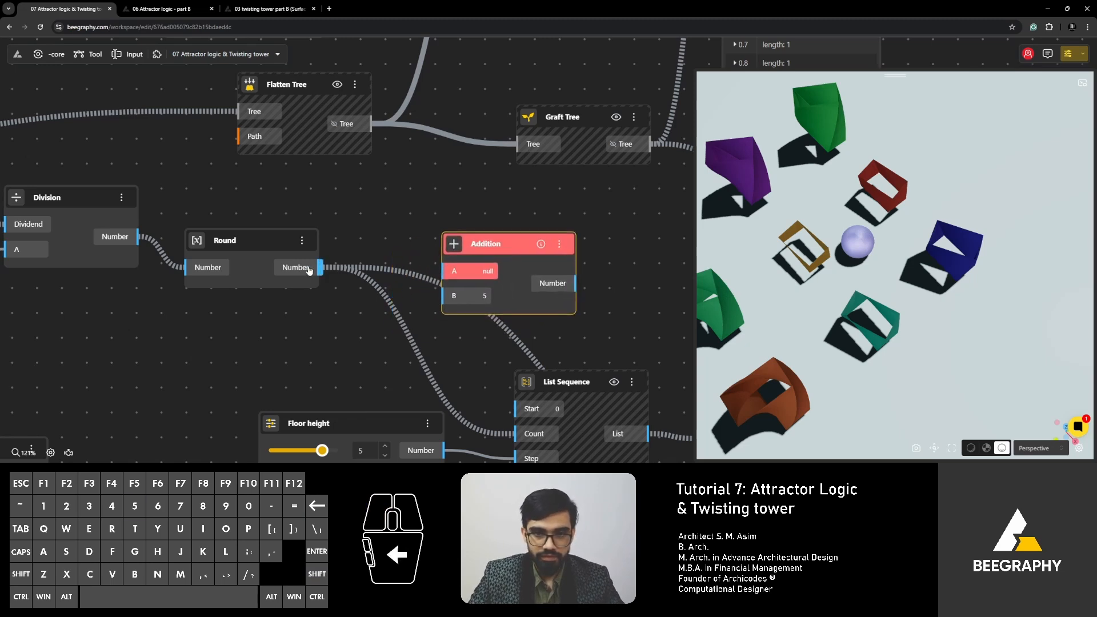
left_click_drag(309, 269, 454, 270)
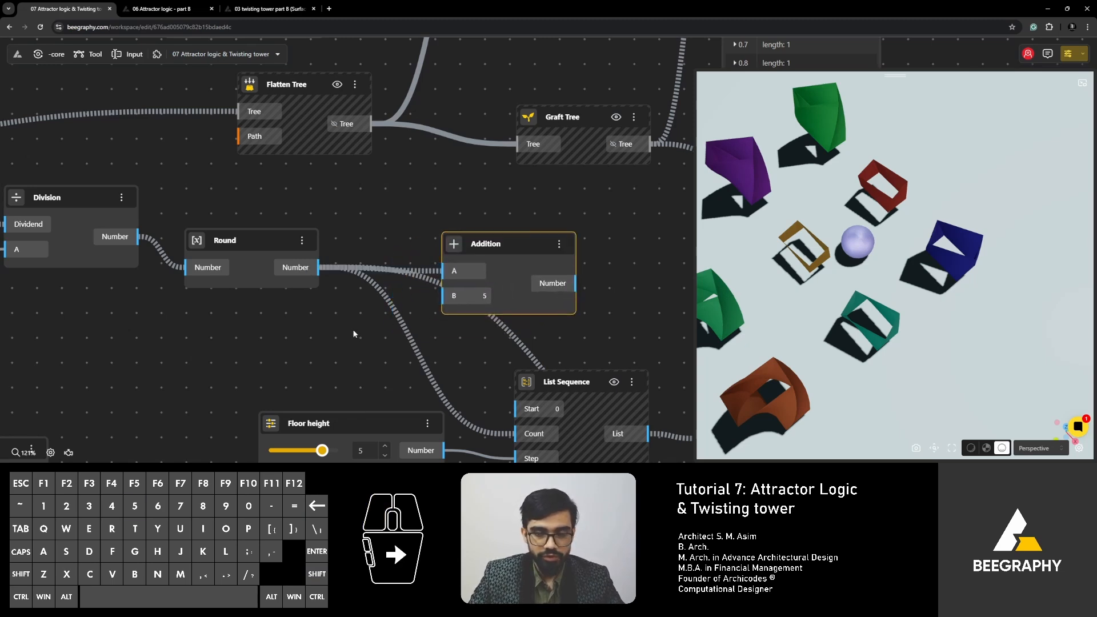
- Add another Addition node with B preset to 5, inspect its B input, and move it near the existing Addition node
scroll(479, 303, "up", 2)
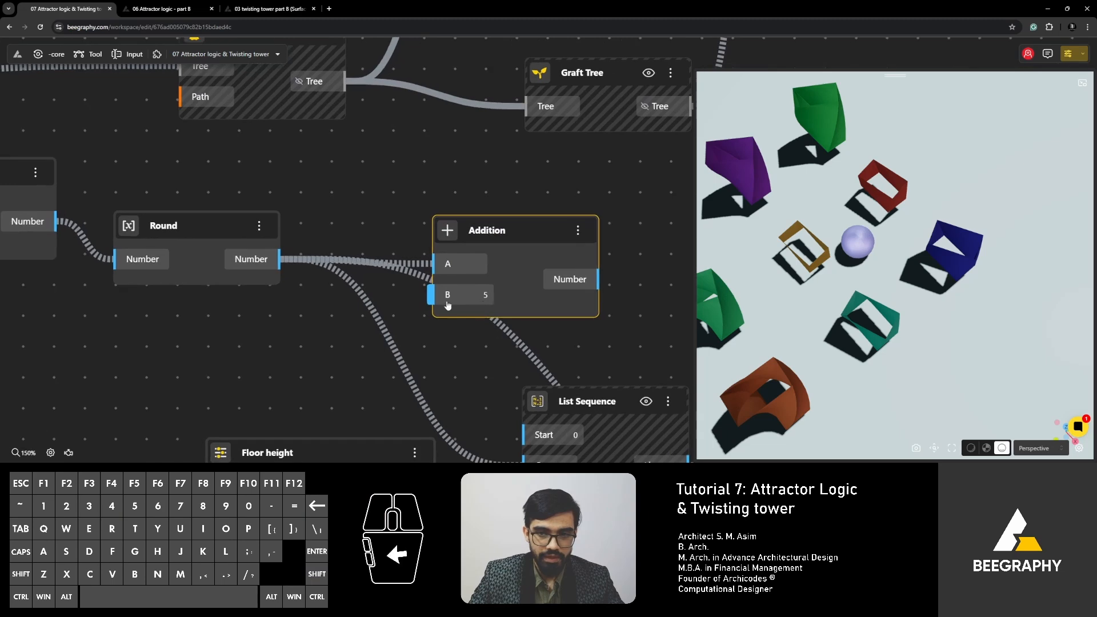
double_click(254, 340)
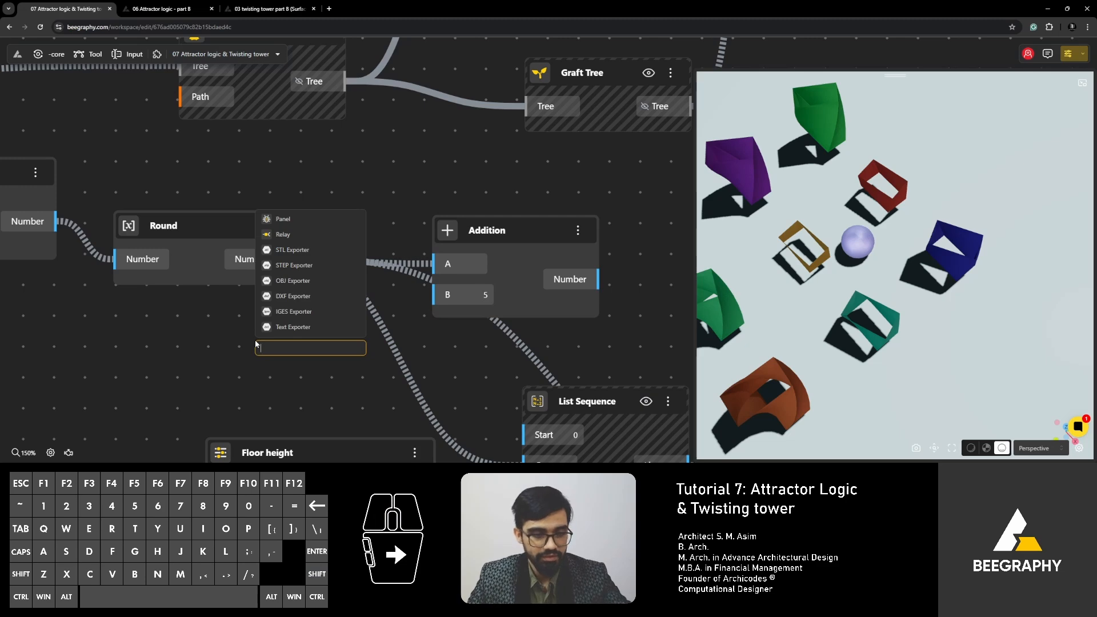
type("+")
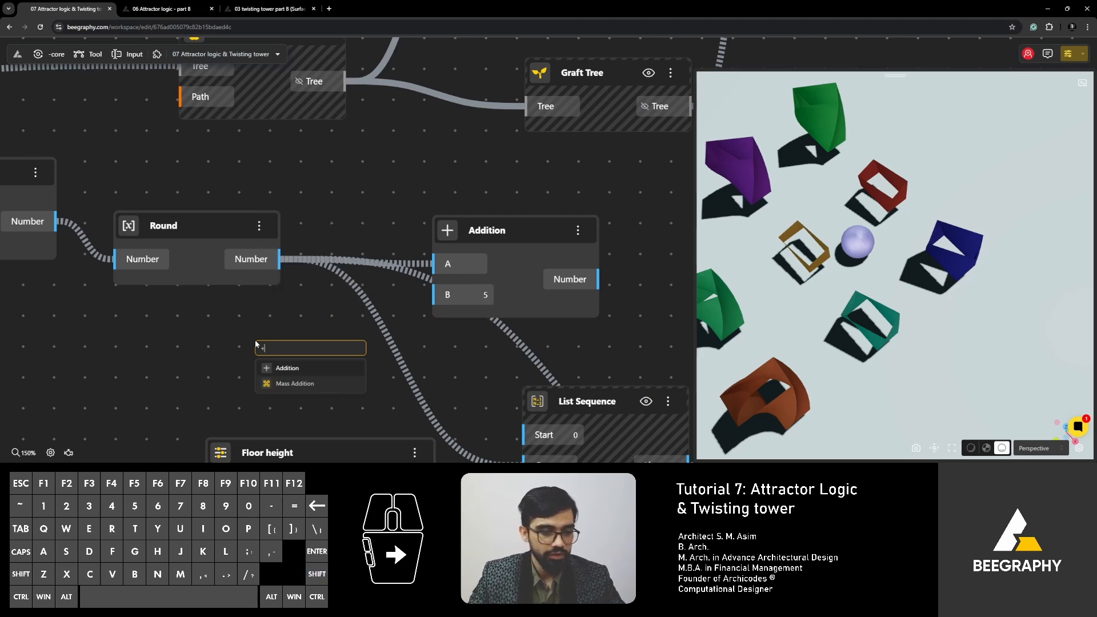
type("5")
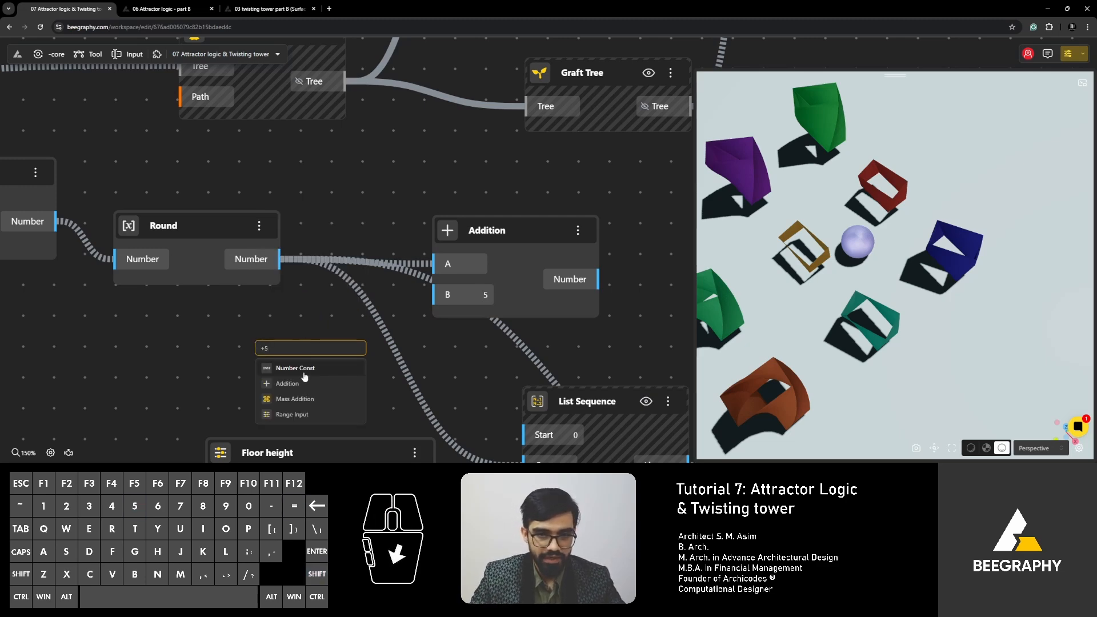
left_click(287, 384)
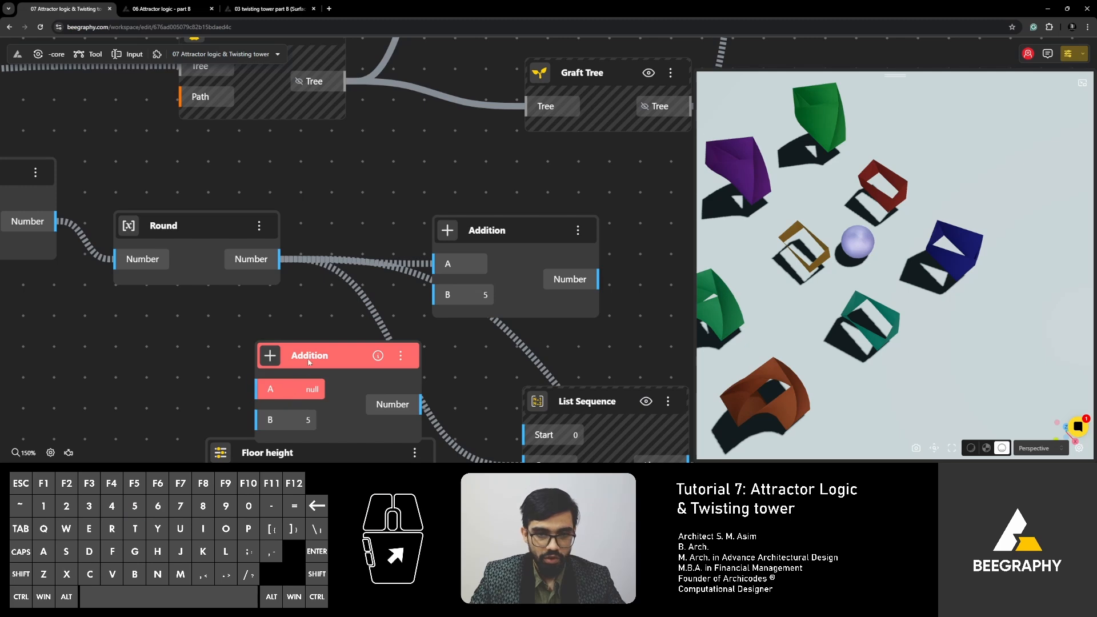
left_click_drag(309, 362, 377, 285)
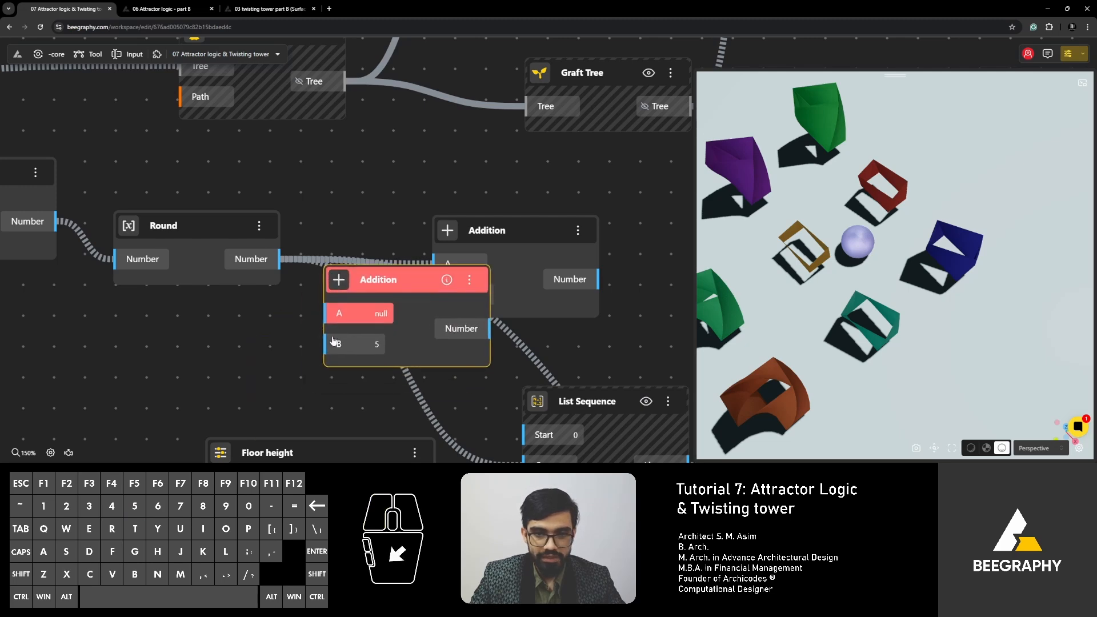
right_click(377, 344)
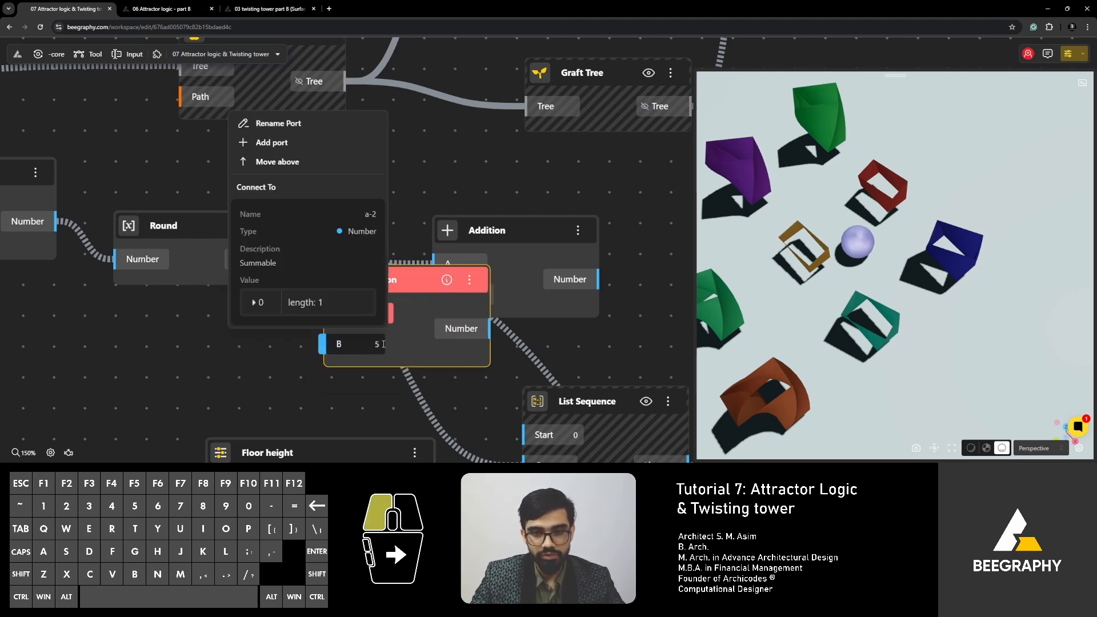
left_click(383, 344)
left_click(229, 348)
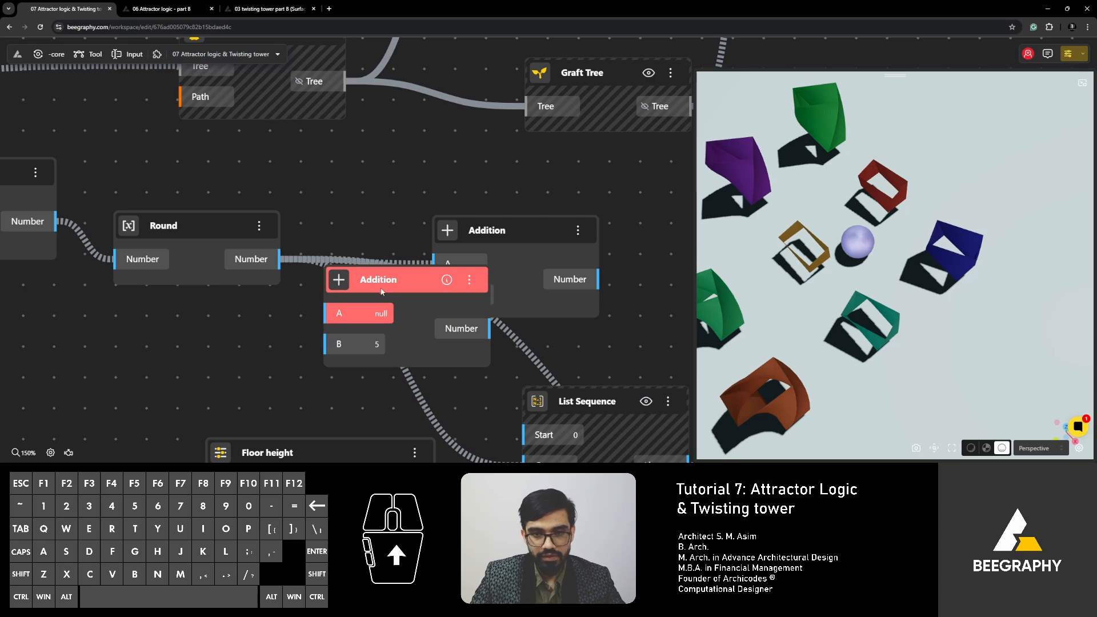
left_click_drag(381, 291, 445, 191)
- Insert the Addition node between Round and both List Sequence nodes, feeding its output into their Count inputs
right_click_drag(475, 288, 302, 276)
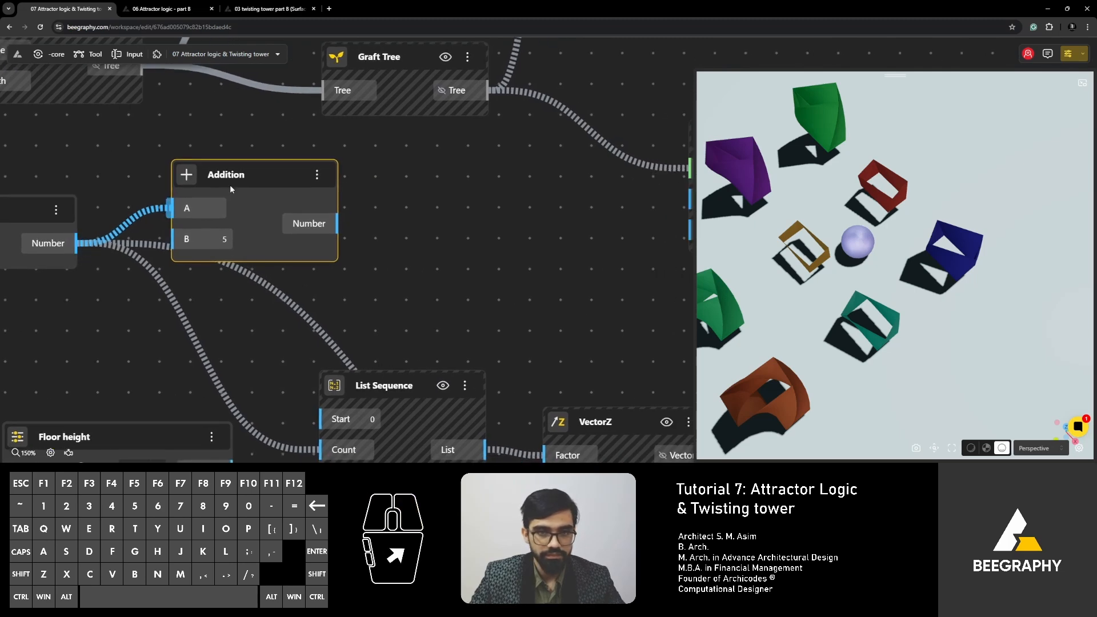
left_click_drag(230, 188, 210, 151)
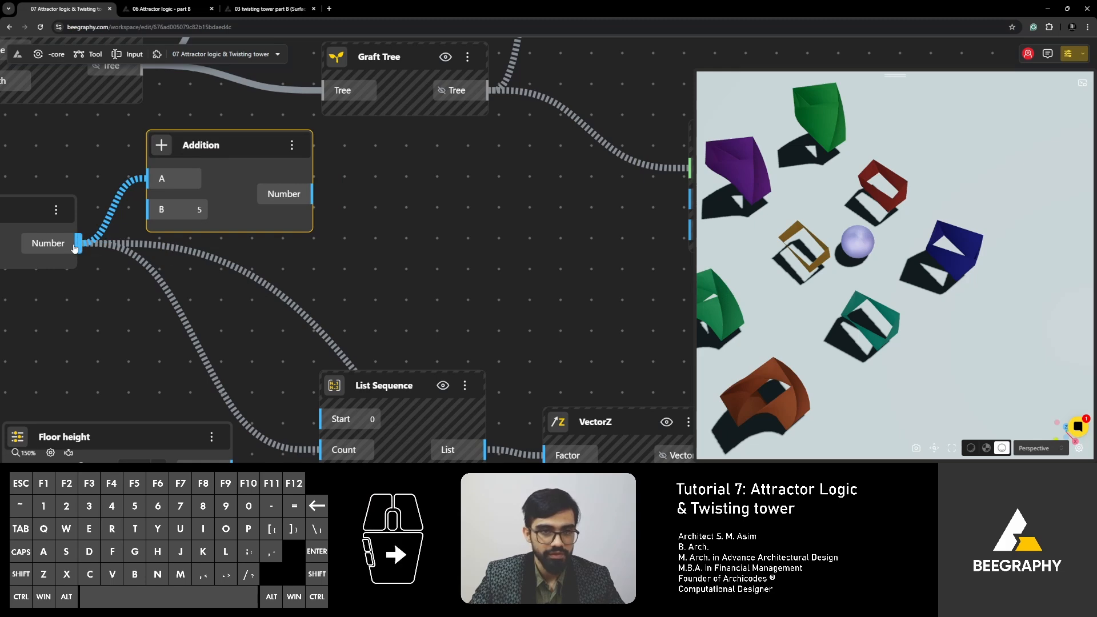
left_click(150, 181, "ctrl")
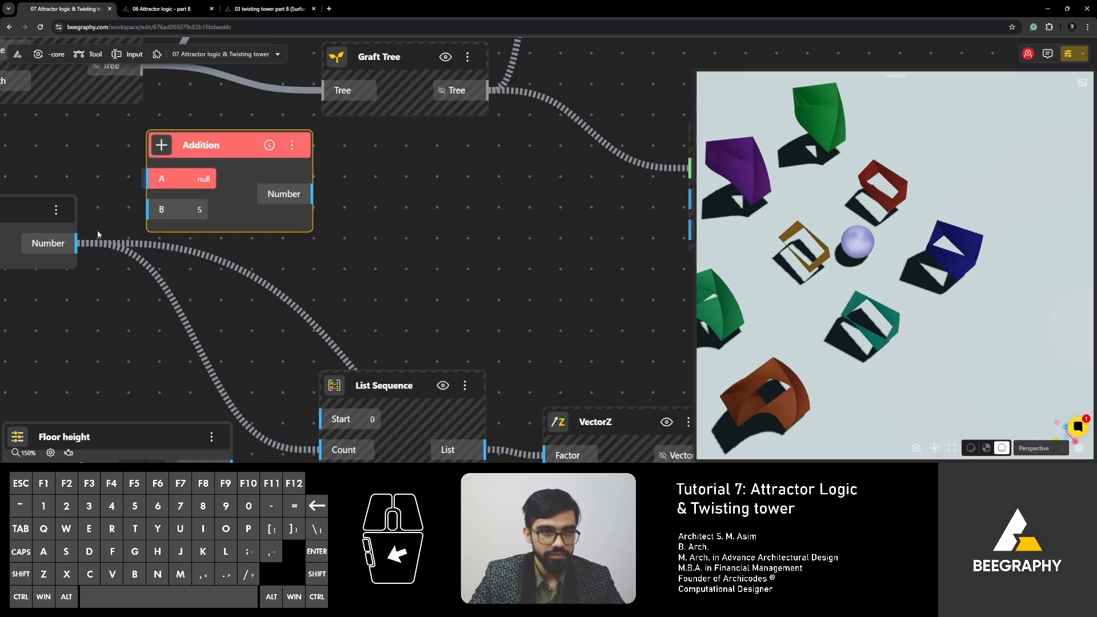
left_click_drag(76, 245, 156, 284, "ctrl+shift")
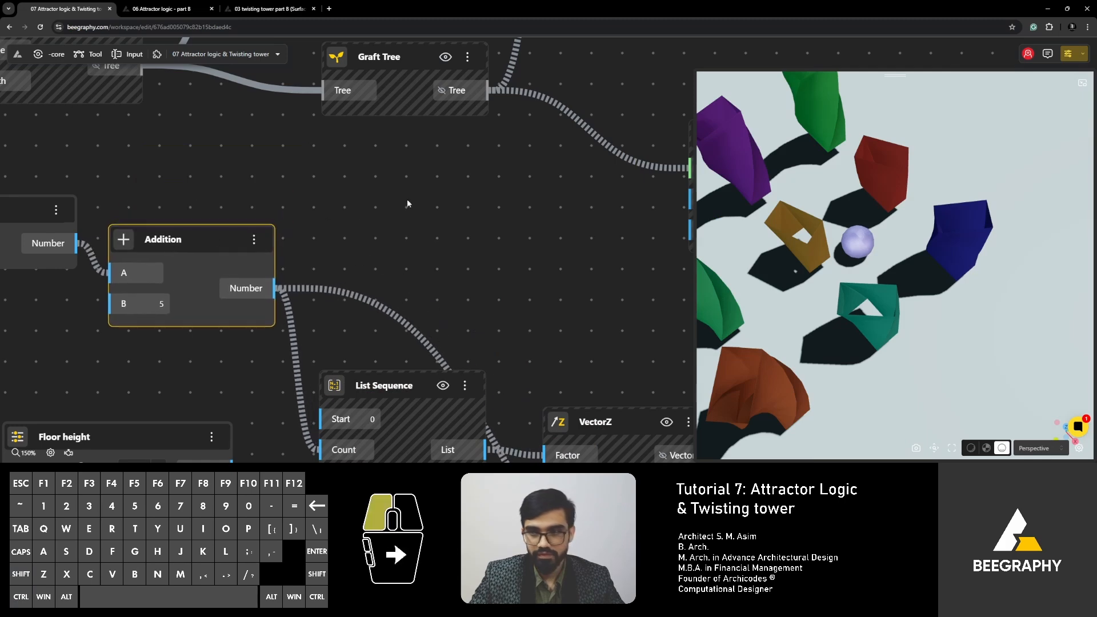
- Delete the Panel connected to the Rotate node's Geometry output
left_click_drag(828, 320, 862, 315)
scroll(383, 252, "down", 1)
scroll(384, 252, "down", 10)
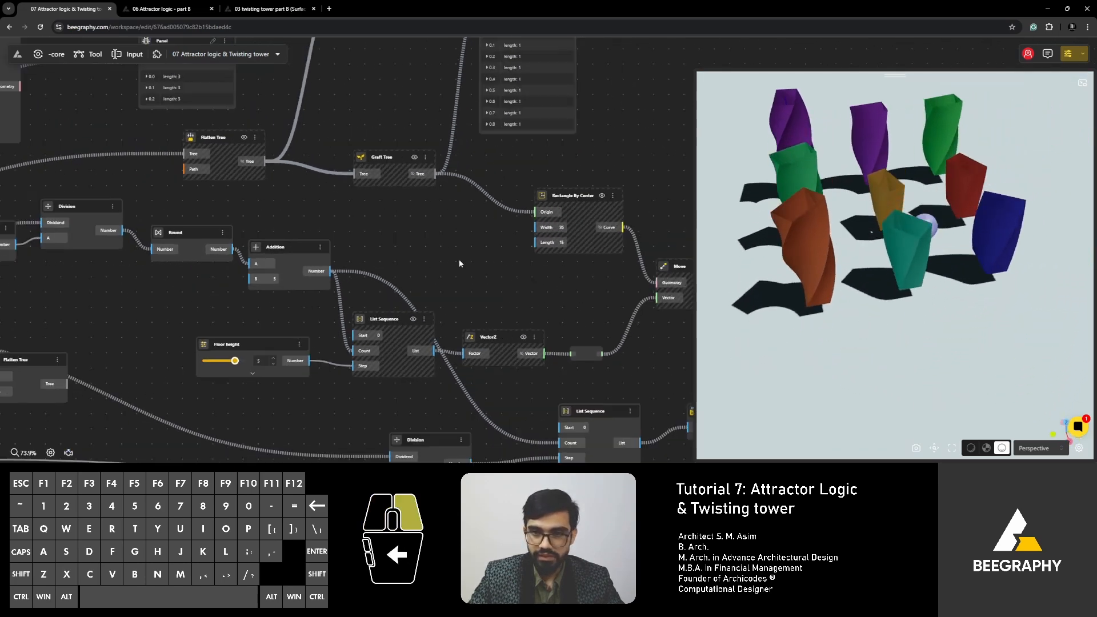
right_click_drag(492, 320, 385, 314)
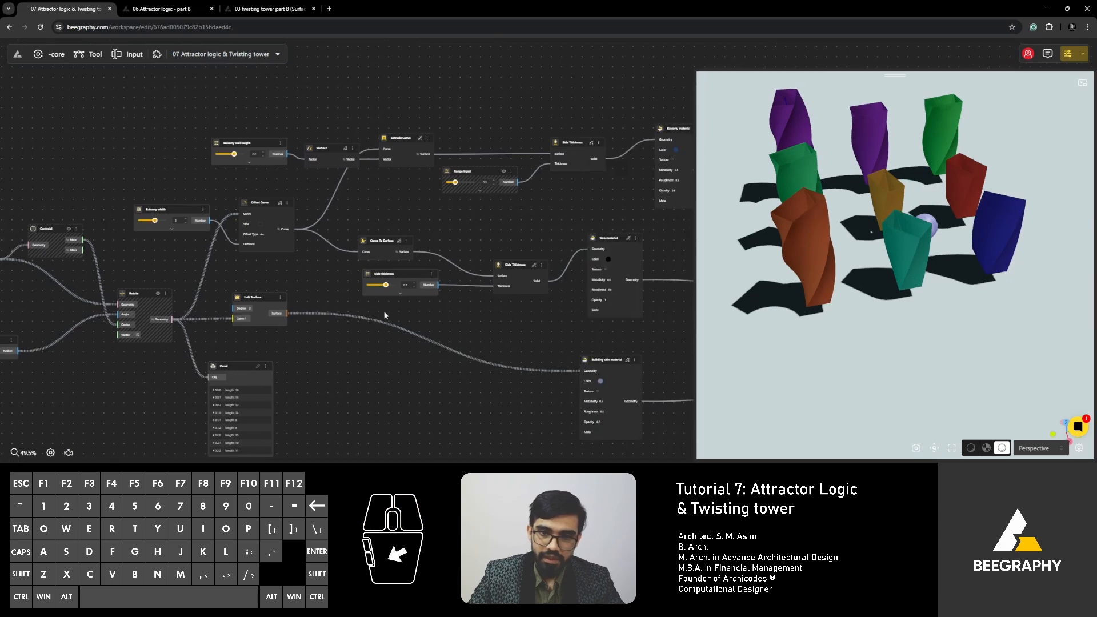
right_click_drag(295, 346, 319, 297)
left_click_drag(253, 320, 262, 317)
key("Delete")
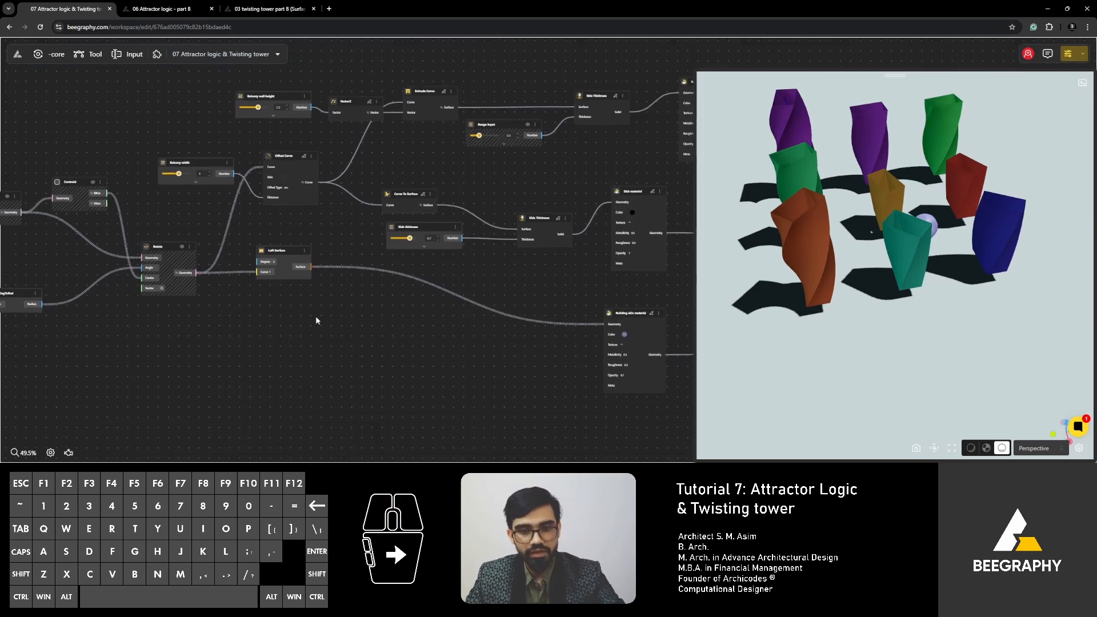
- Show the geometry of all nodes from Rotate through the balcony, slab and building skin export nodes
right_click_drag(520, 312, 252, 318)
right_click_drag(331, 291, 403, 308)
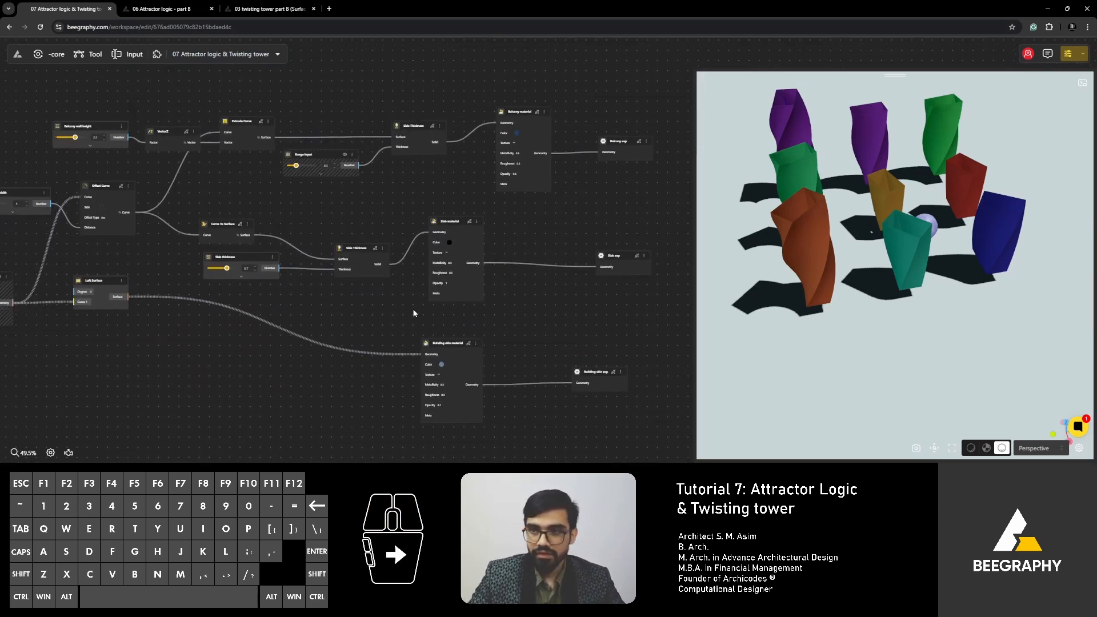
scroll(351, 284, "down", 3)
scroll(252, 250, "up", 3)
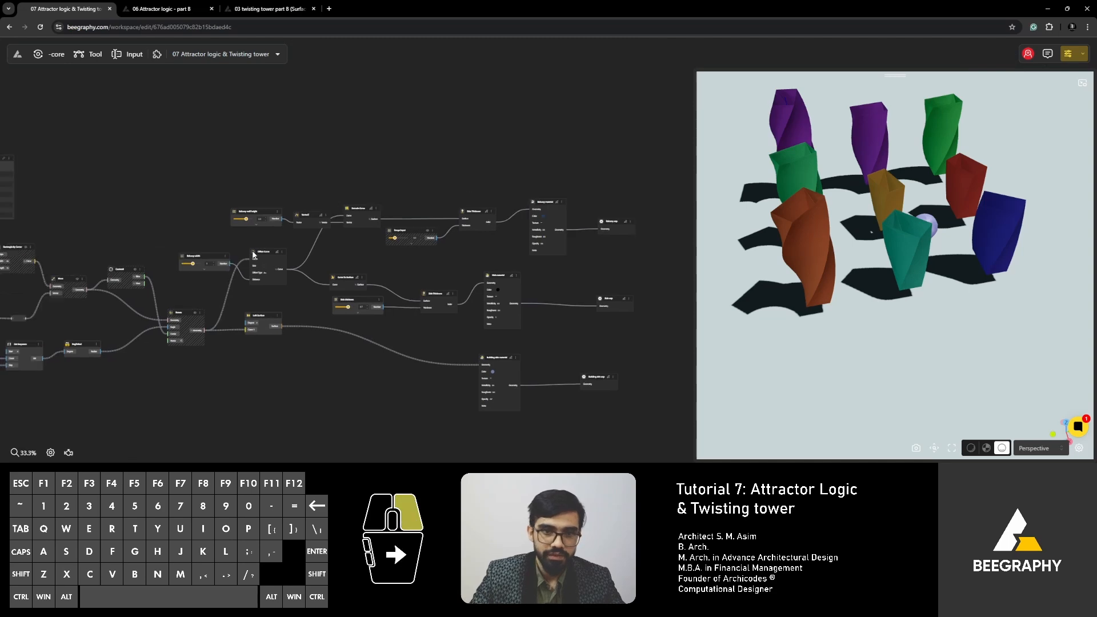
scroll(344, 246, "down", 4)
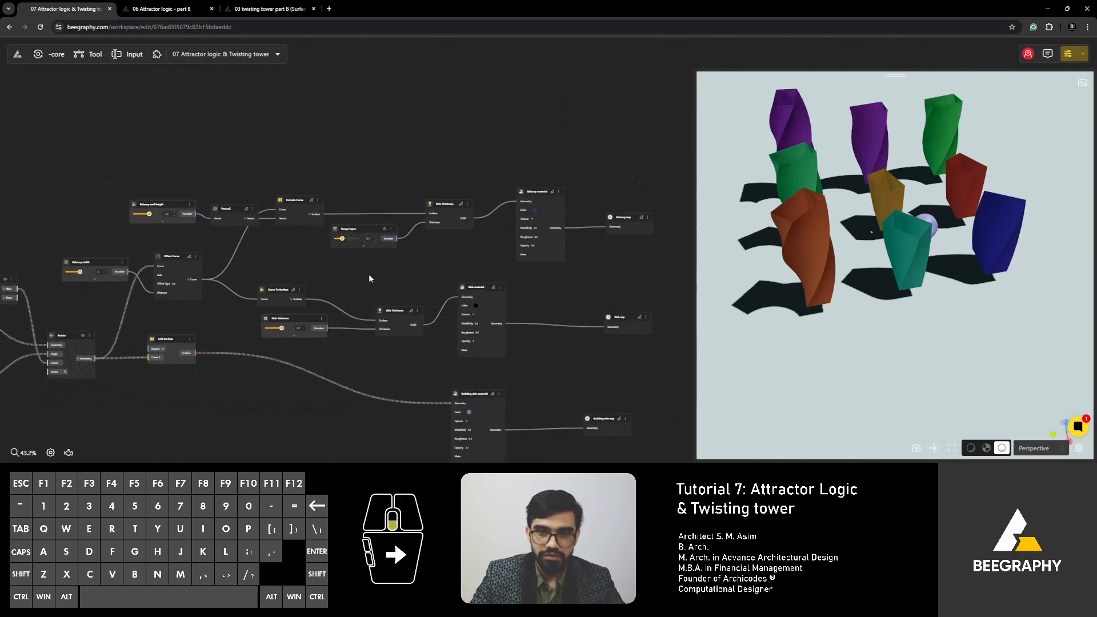
left_click_drag(628, 156, 124, 427)
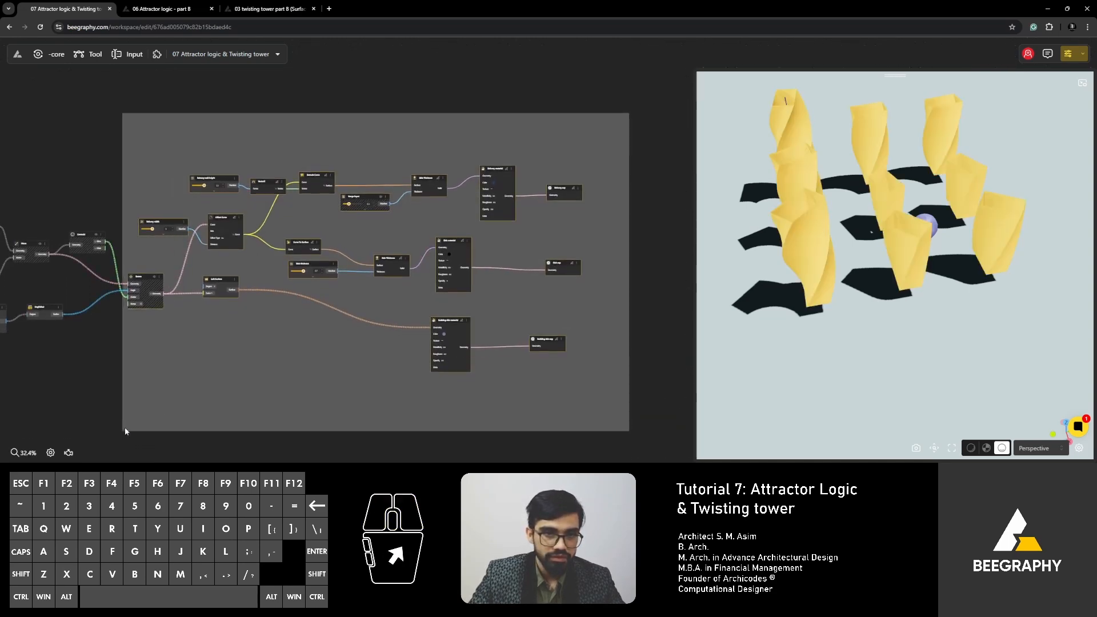
right_click(227, 221)
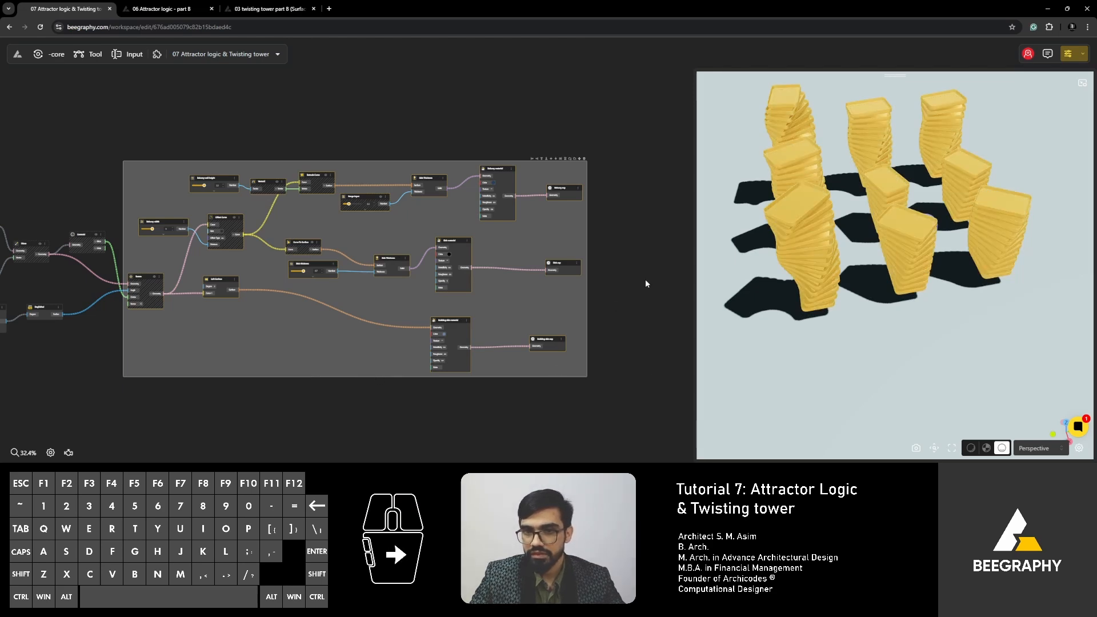
left_click(389, 128)
- Hide the intermediate vector, Extrude Curve, Range Input, Curve To Surface, Slab thickness and both Side Thickness nodes
left_click_drag(313, 279, 277, 279)
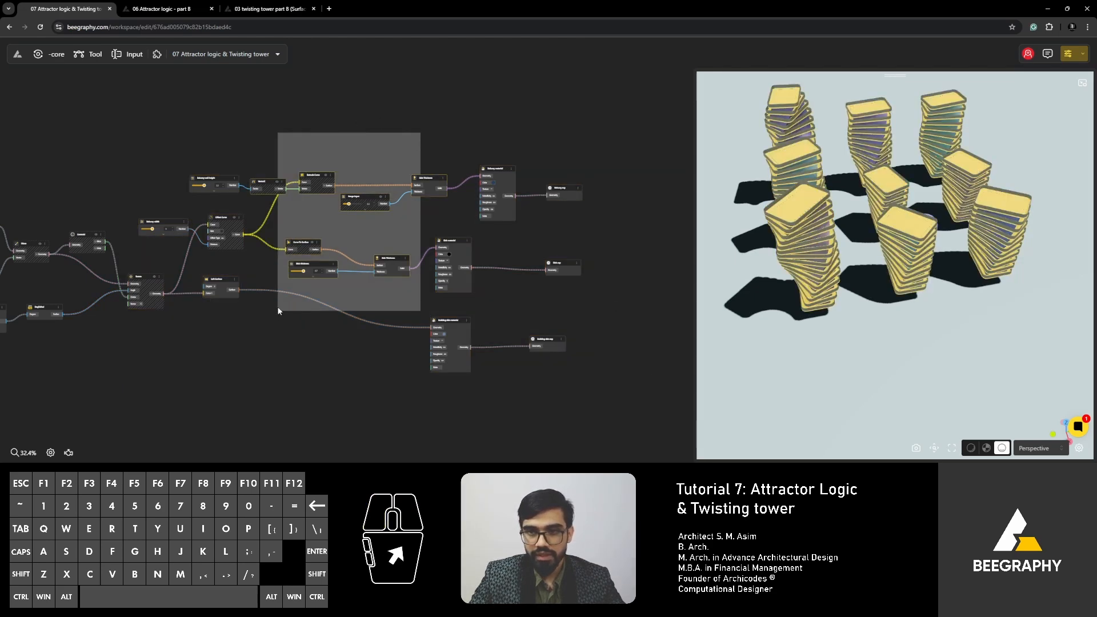
right_click(433, 177)
left_click(445, 187)
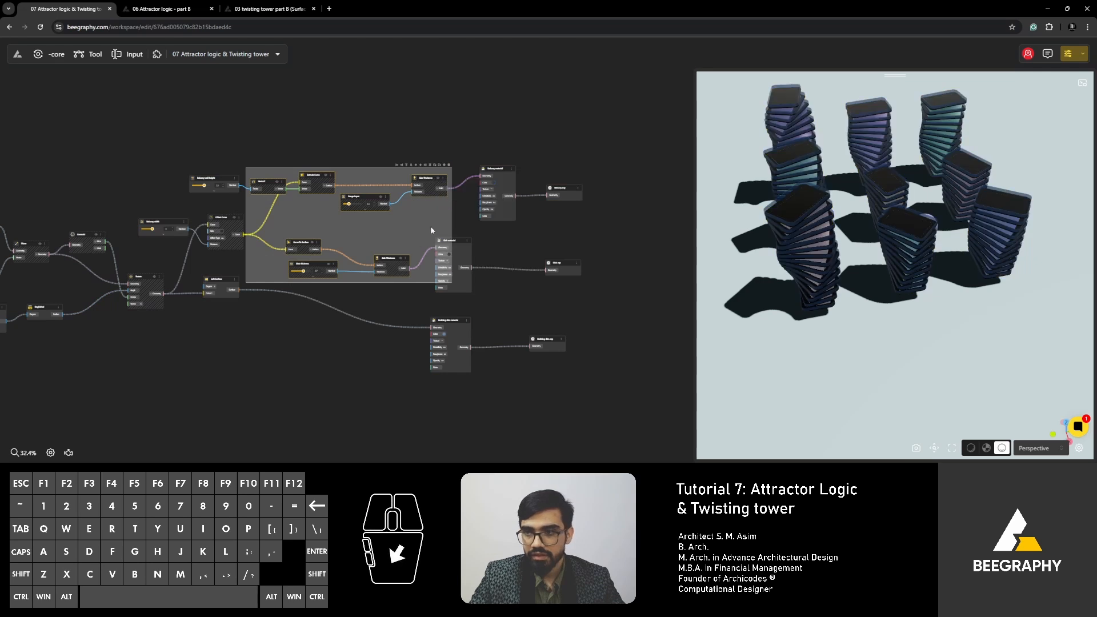
left_click(316, 351)
- Hide the group of nodes from Move and Centroid through Rotate, Offset Curve and Loft Surface
right_click_drag(375, 321, 439, 314)
left_click_drag(426, 86, 190, 367)
right_click(269, 228)
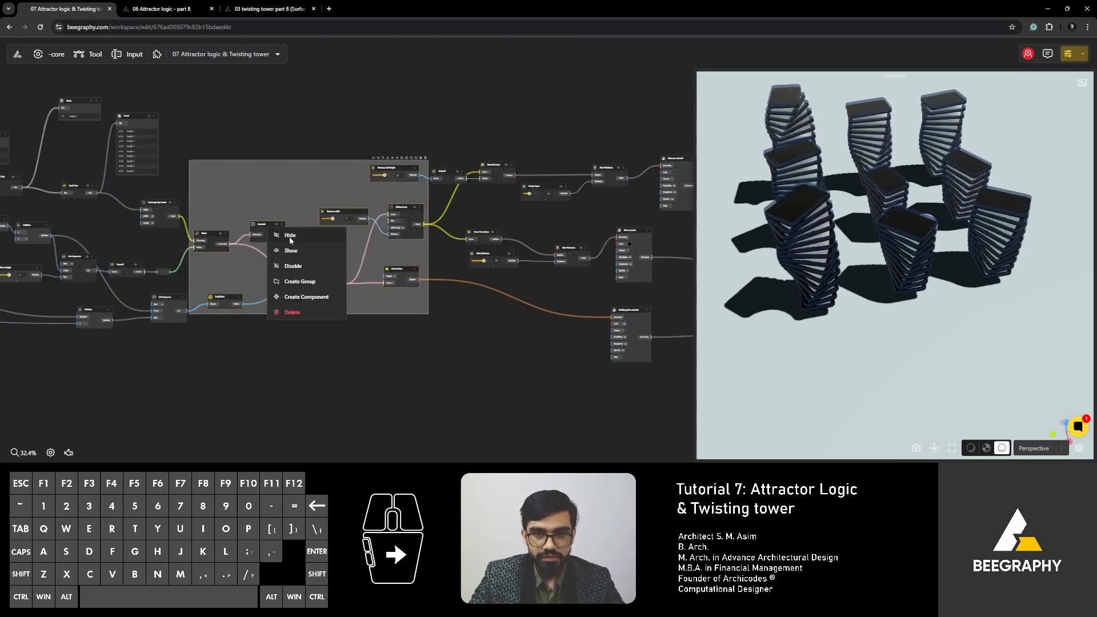
left_click(290, 236)
- Examine the detailed towers from the side and from above, along with the balcony, slab and building skin material and export nodes
left_click_drag(897, 337, 868, 360)
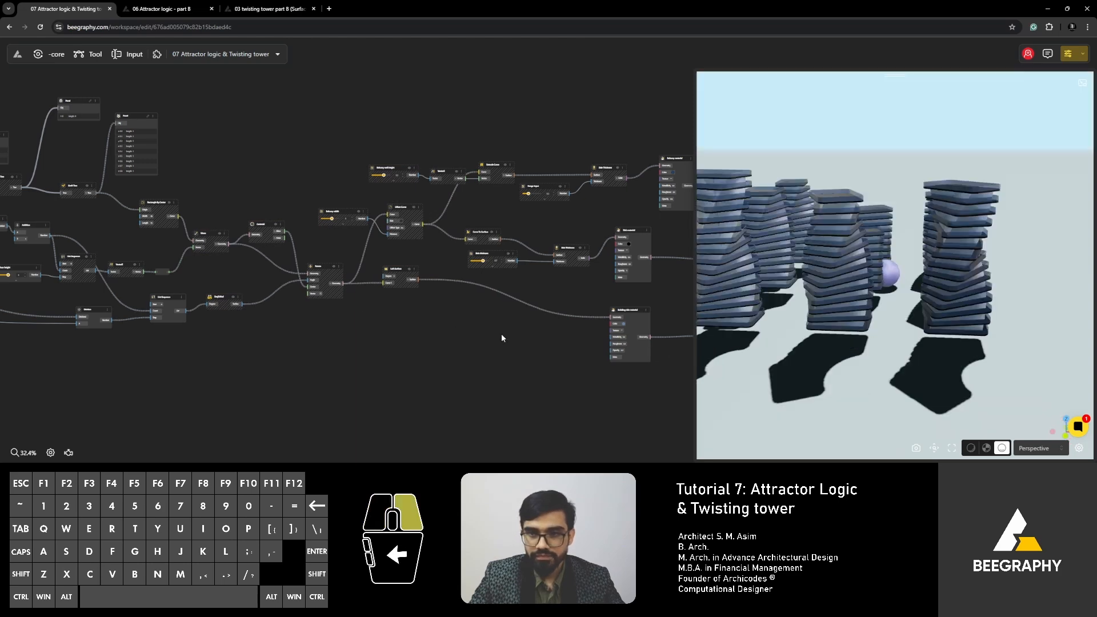
right_click_drag(501, 334, 275, 346)
scroll(516, 294, "up", 4)
scroll(451, 262, "up", 1)
scroll(450, 262, "up", 2)
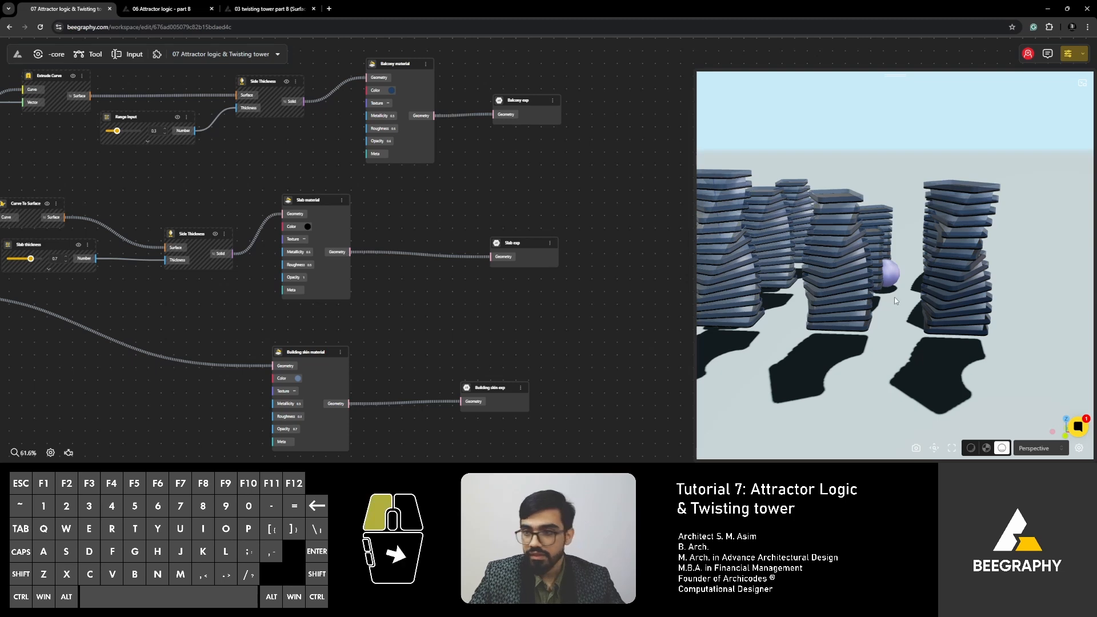
left_click_drag(895, 288, 895, 376)
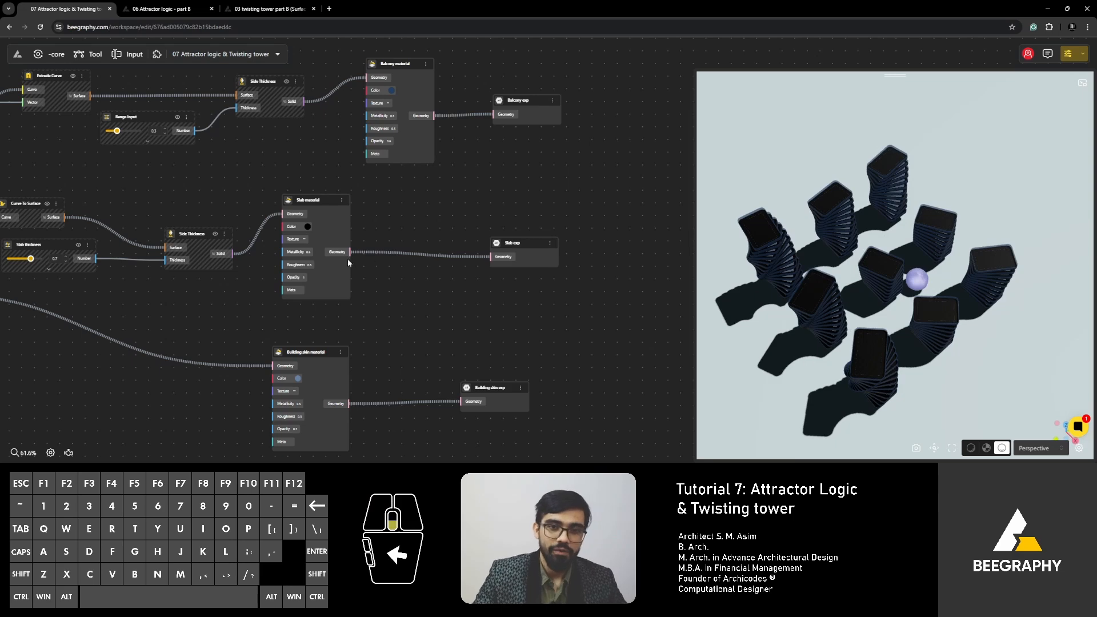
- Move Distance 2 Points slightly closer to the Flatten Tree node below Range Input, and shift Construct Point toward the Attractor Point sliders
scroll(347, 262, "down", 5)
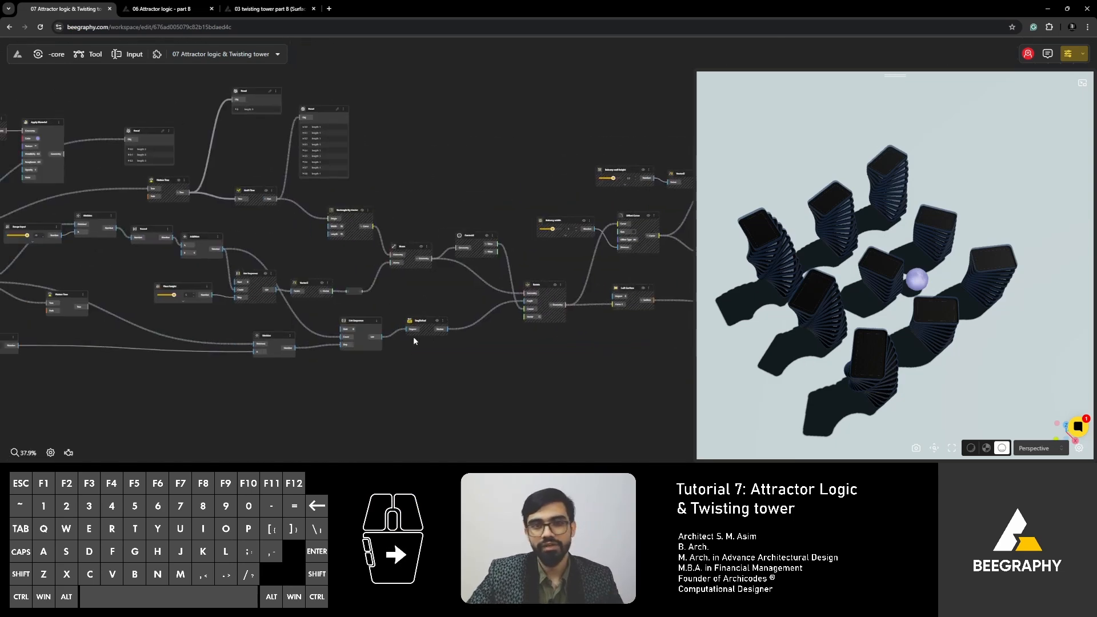
left_click_drag(240, 307, 443, 354)
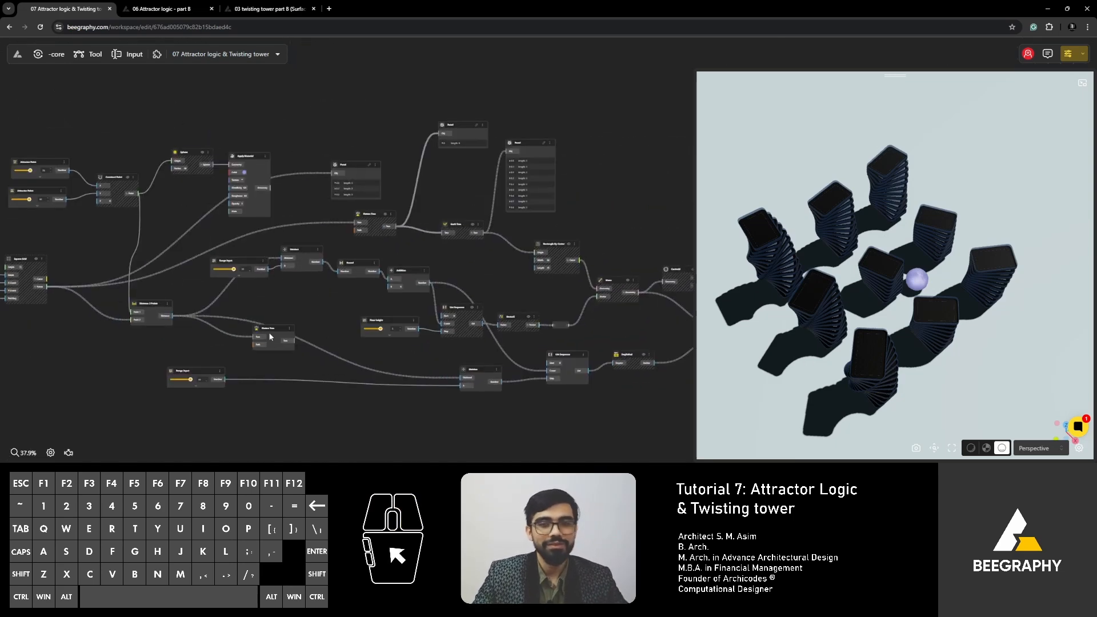
right_click_drag(271, 337, 319, 331)
scroll(345, 286, "up", 4)
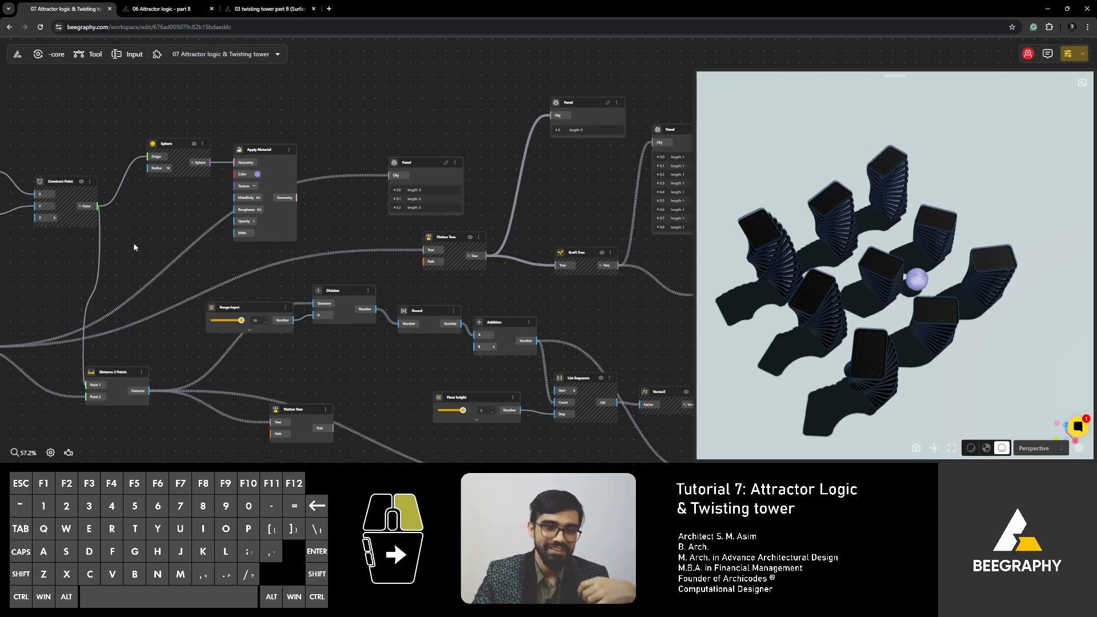
right_click_drag(132, 242, 439, 284)
mouse_move(230, 341)
right_mouse_down()
mouse_move(271, 323)
mouse_move(283, 296)
right_mouse_up()
mouse_move(463, 330)
right_mouse_down()
mouse_move(345, 348)
mouse_move(348, 330)
right_mouse_up()
left_click_drag(272, 384, 302, 372)
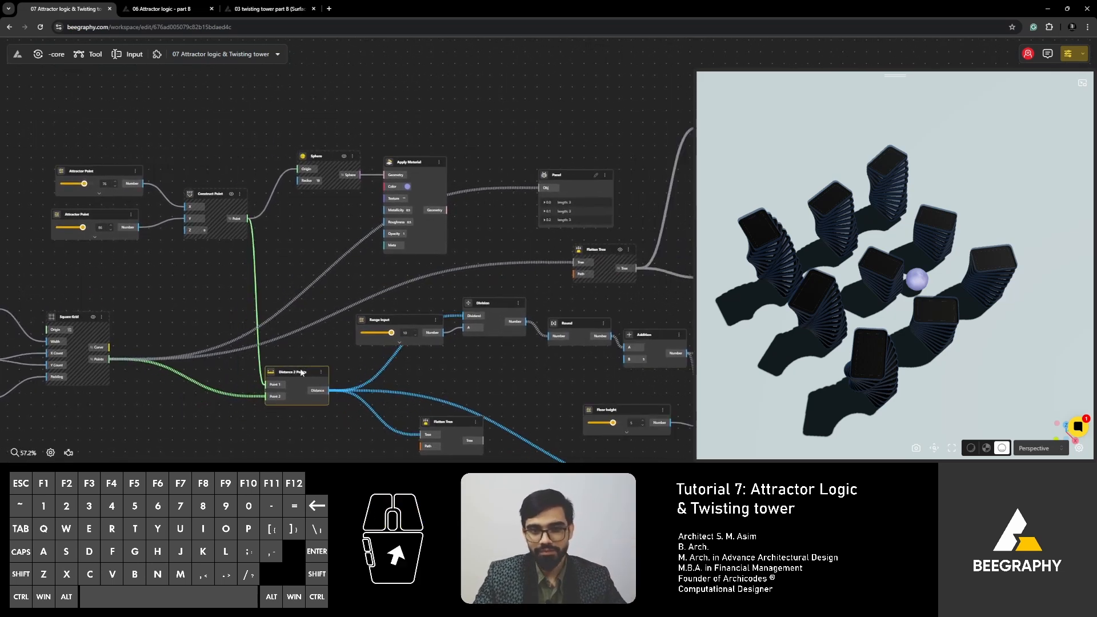
left_click_drag(212, 192, 196, 210)
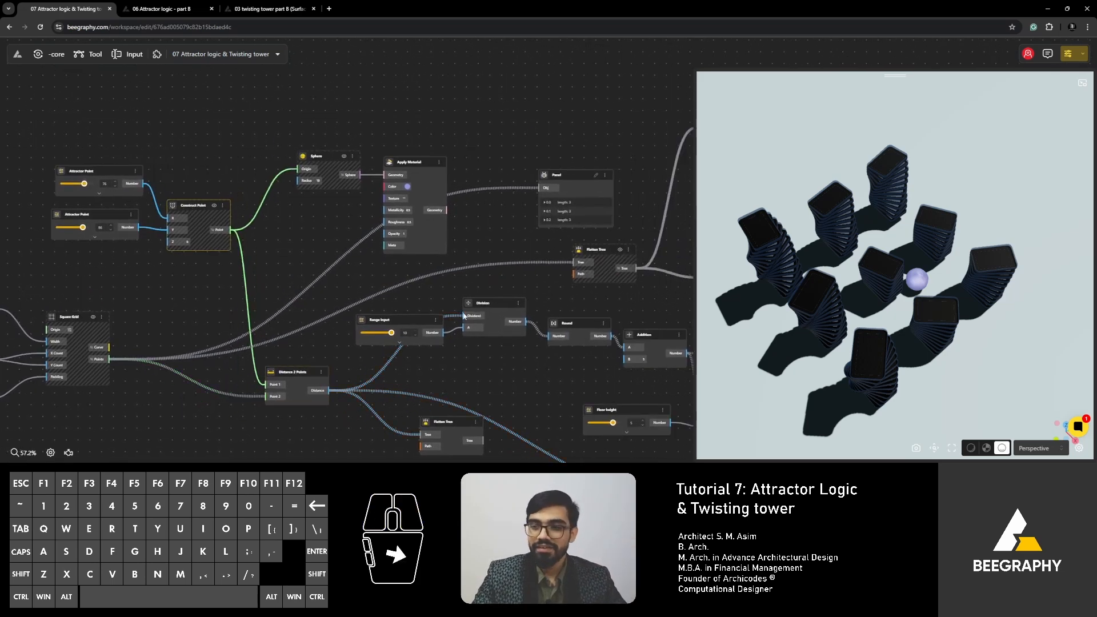
- Inspect the finished towers around the attractor sphere from a lower viewing angle
right_click_drag(464, 316, 394, 316)
left_click_drag(829, 341, 832, 311)
scroll(445, 295, "down", 3)
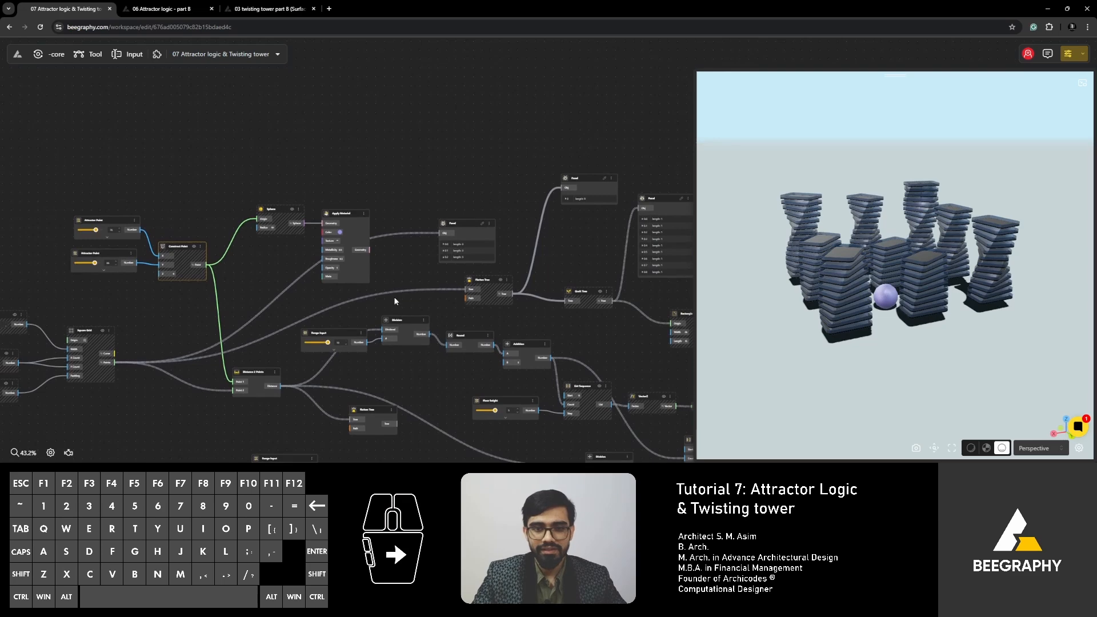